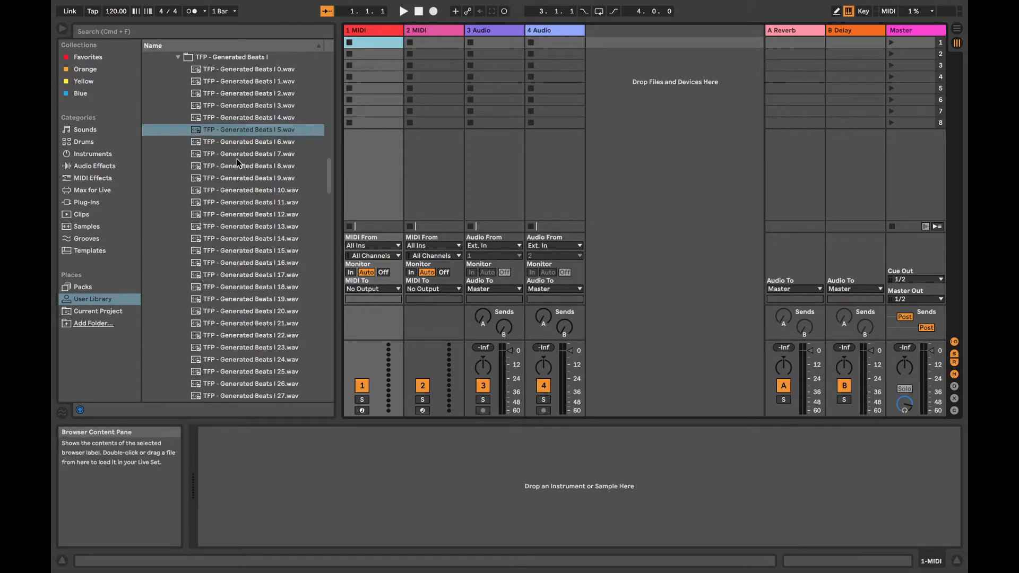
Audition loops 0, 7, 14 and 22 in the TFP - Generated Beats 4bar III folder of the User Library
scroll(237, 159, "up", 5)
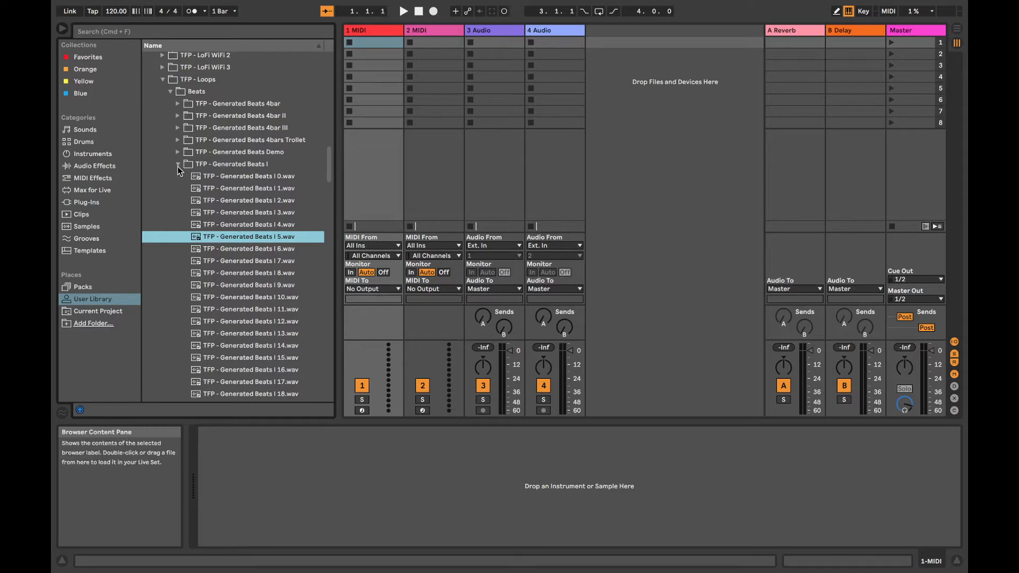
left_click(178, 165)
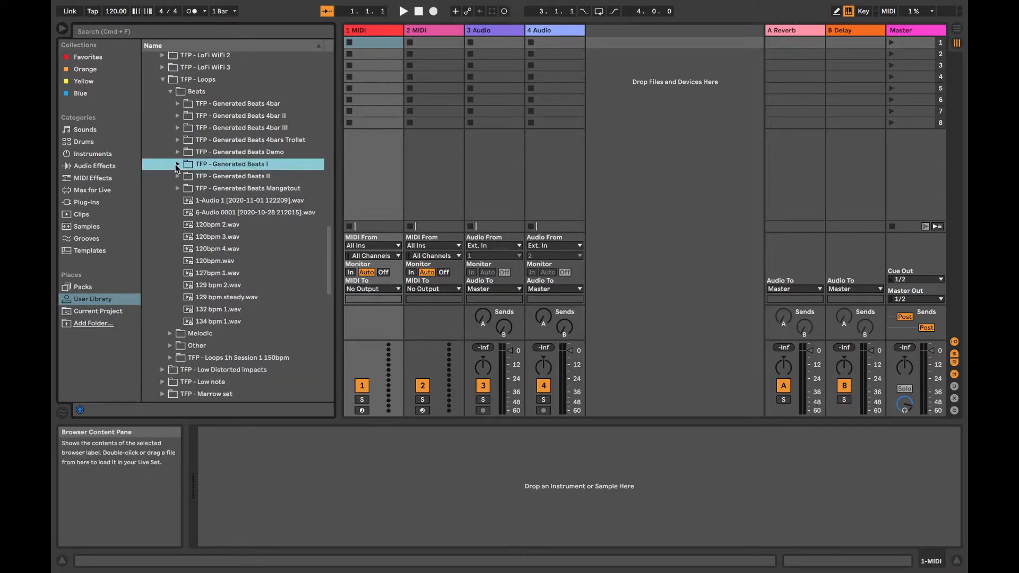
left_click(175, 128)
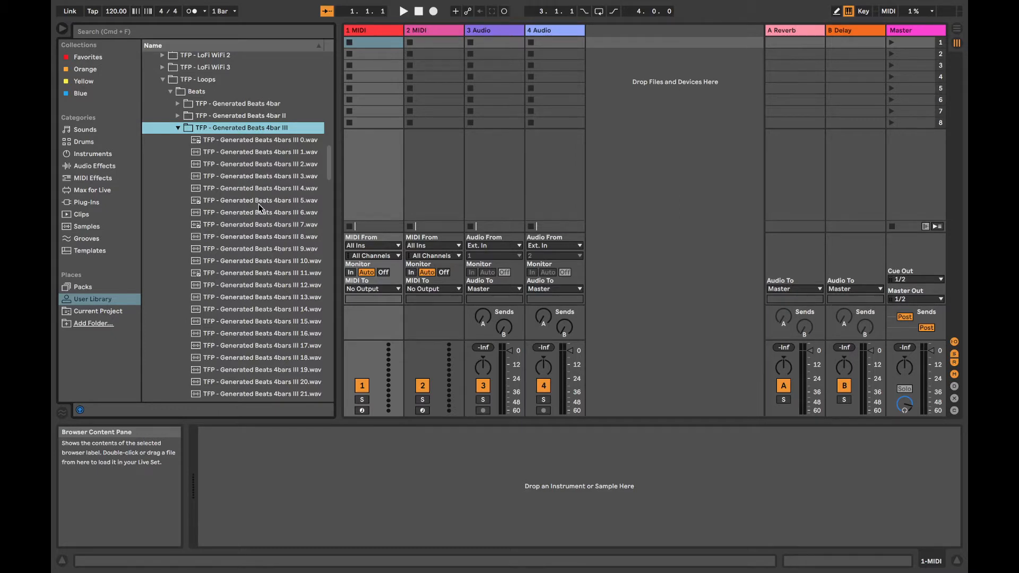
left_click(244, 143)
left_click(286, 226)
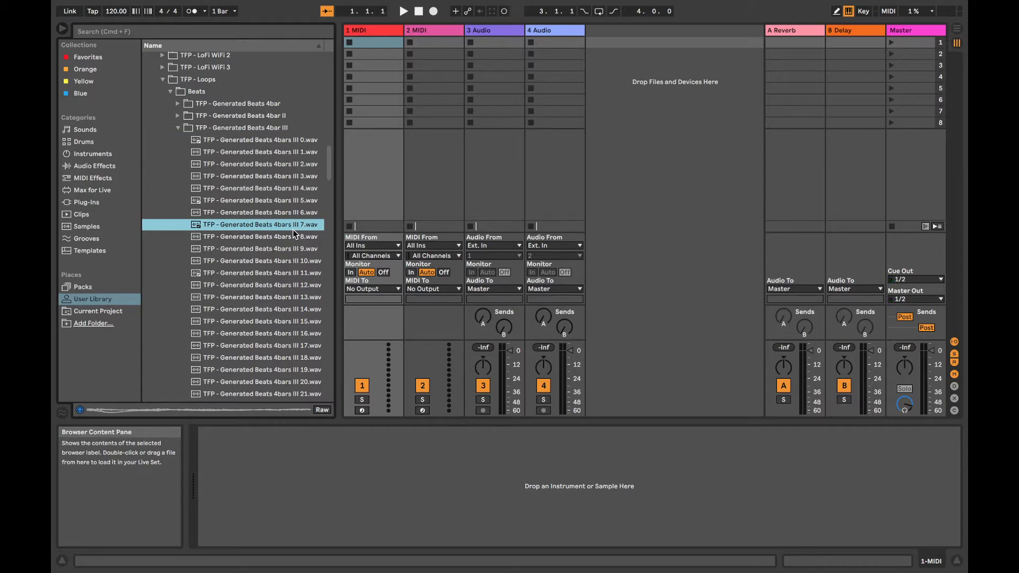
scroll(282, 226, "down", 3)
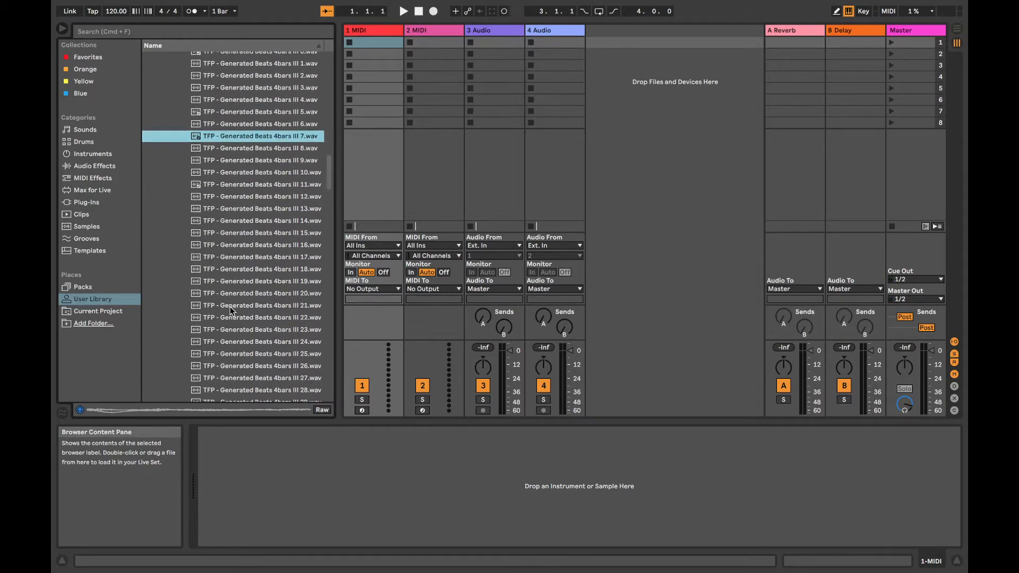
left_click(275, 220)
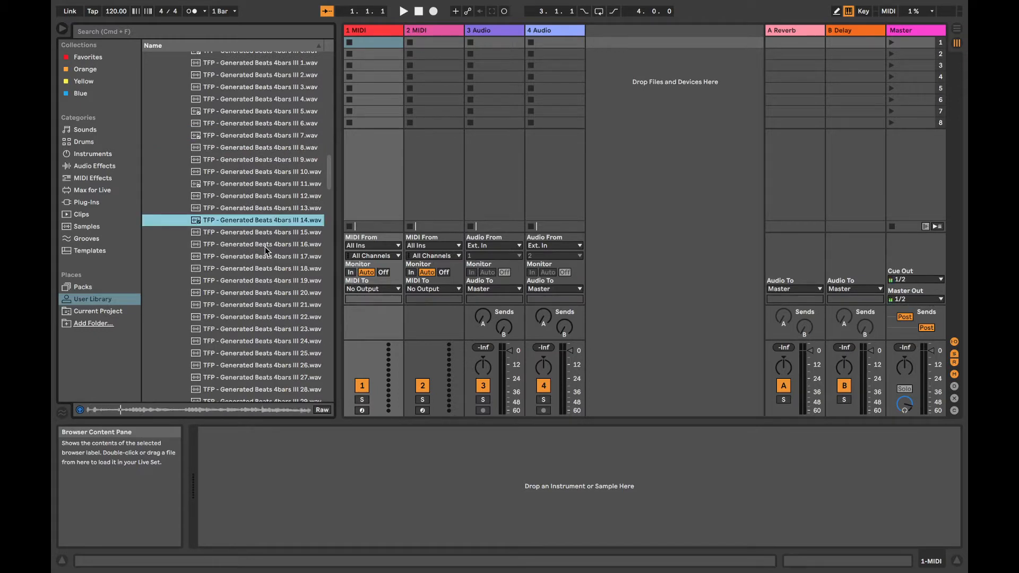
left_click(264, 319)
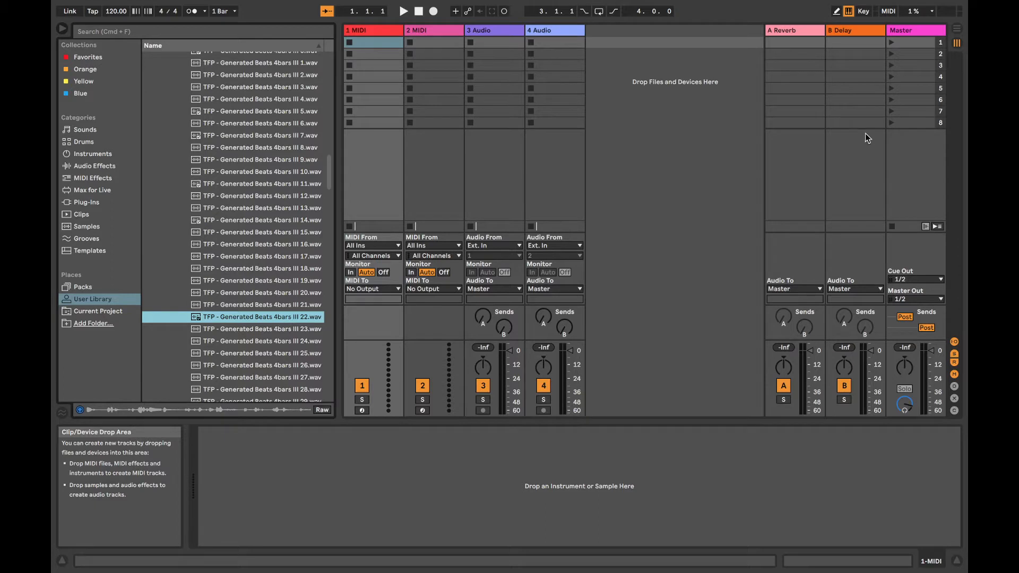
Switch to Arrangement View and audition more 4bar III loops, including numbers 25, 34, 37, 39, 41, 43 and 117
left_click(955, 29)
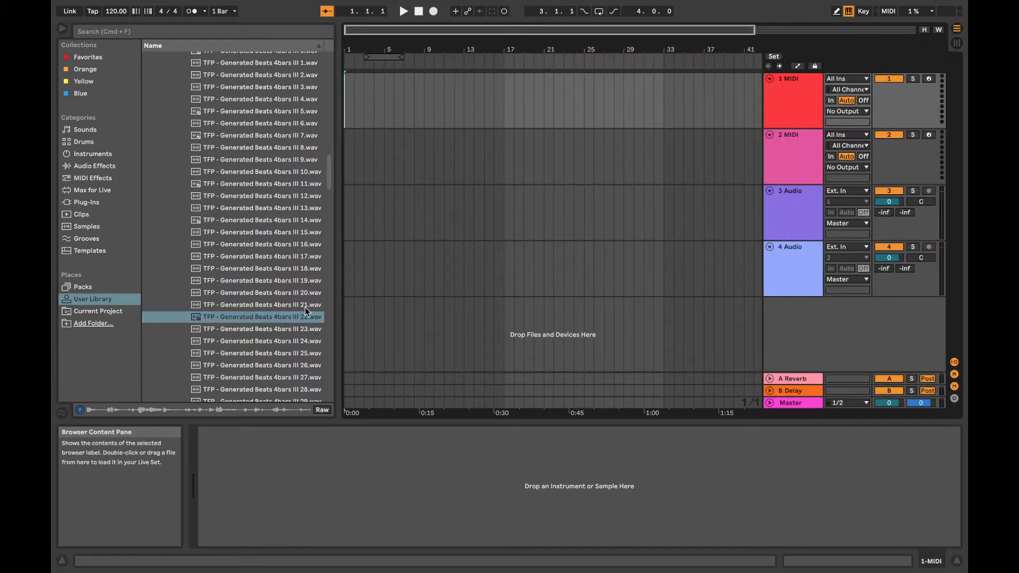
left_click(287, 353)
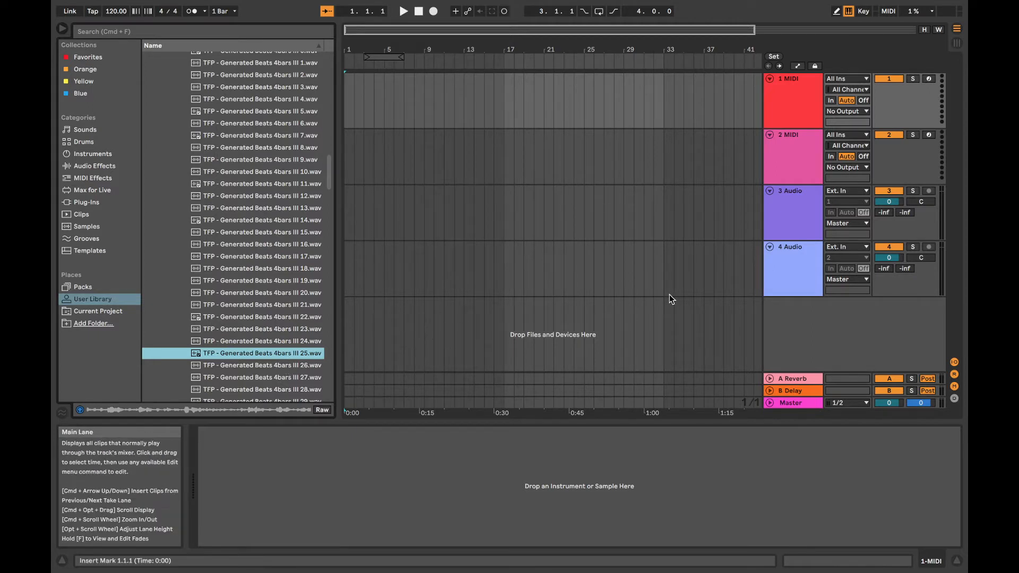
scroll(272, 334, "down", 5)
left_click(272, 337)
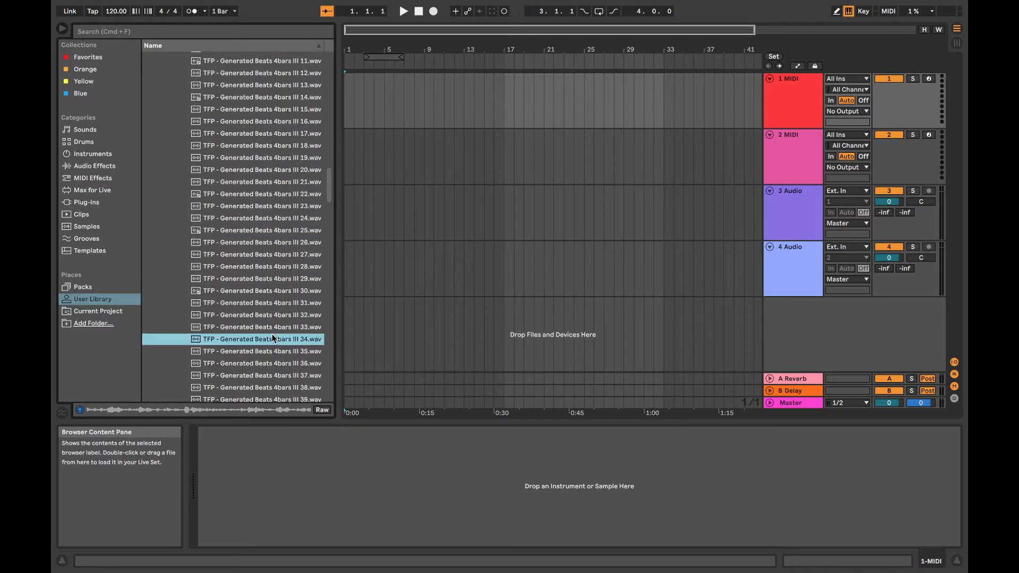
left_click(274, 376)
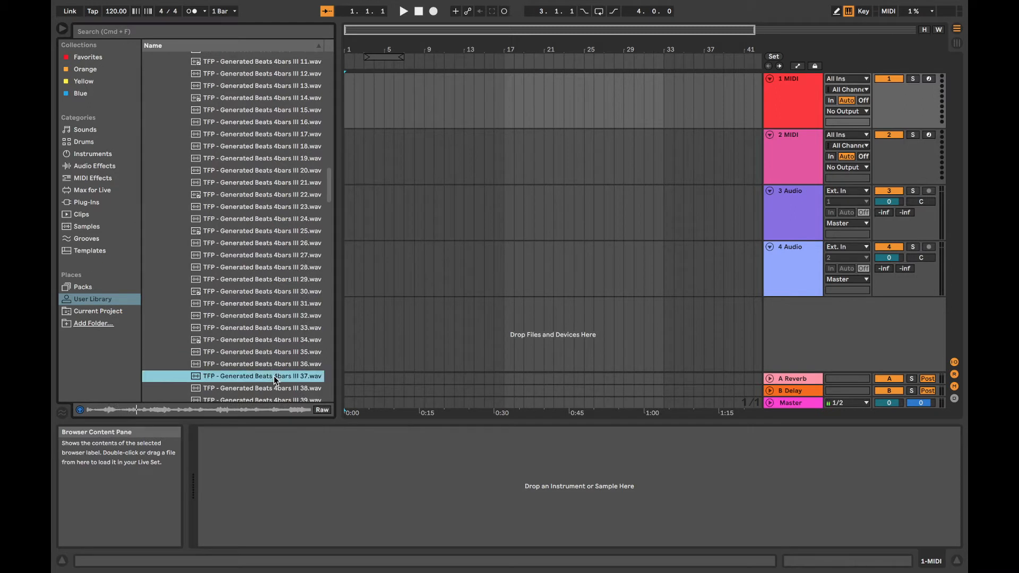
scroll(275, 340, "down", 1)
scroll(275, 321, "down", 3)
left_click(276, 321)
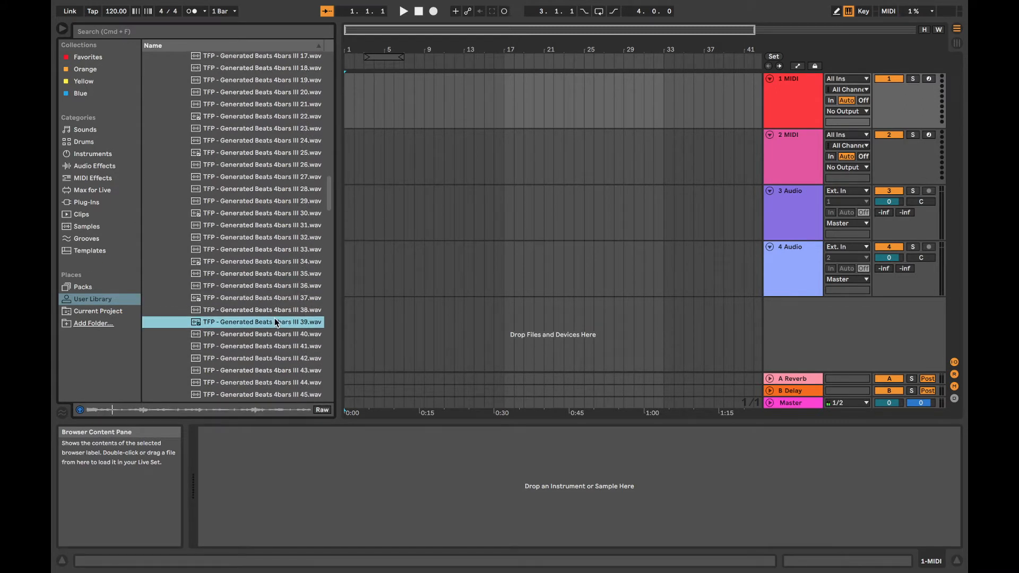
left_click(273, 346)
left_click(267, 369)
scroll(269, 341, "down", 8)
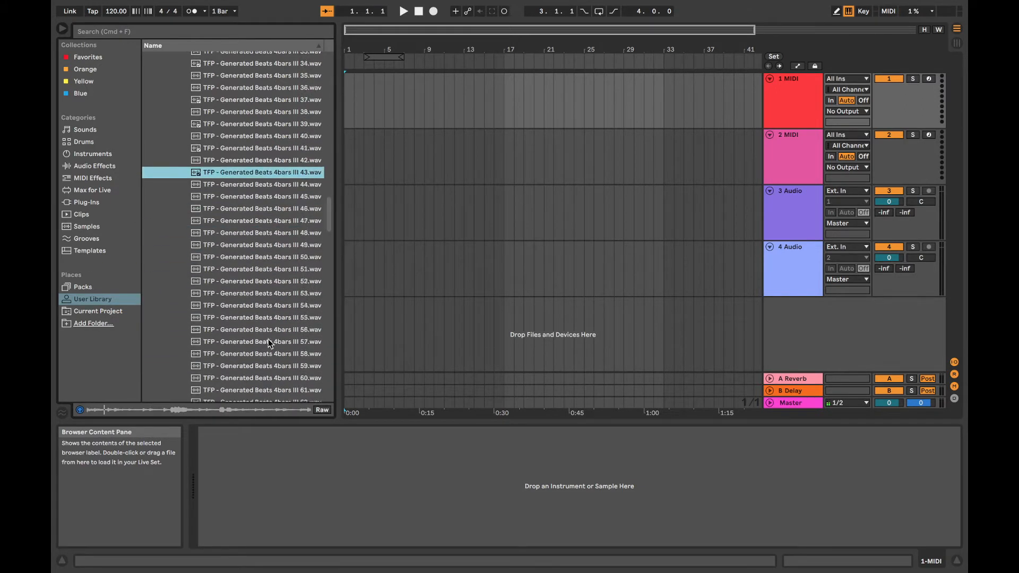
scroll(268, 339, "down", 20)
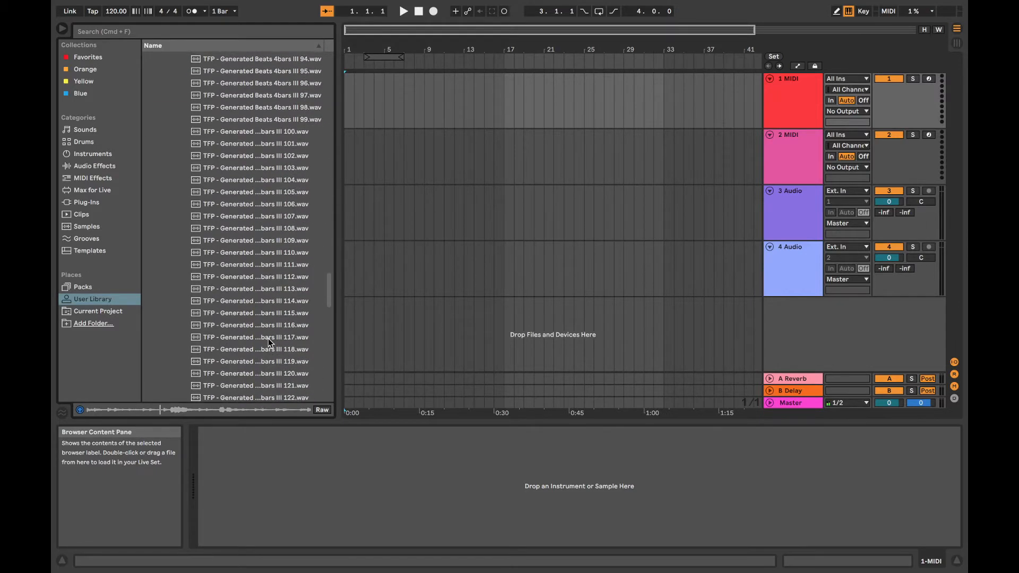
left_click(268, 339)
scroll(268, 339, "down", 20)
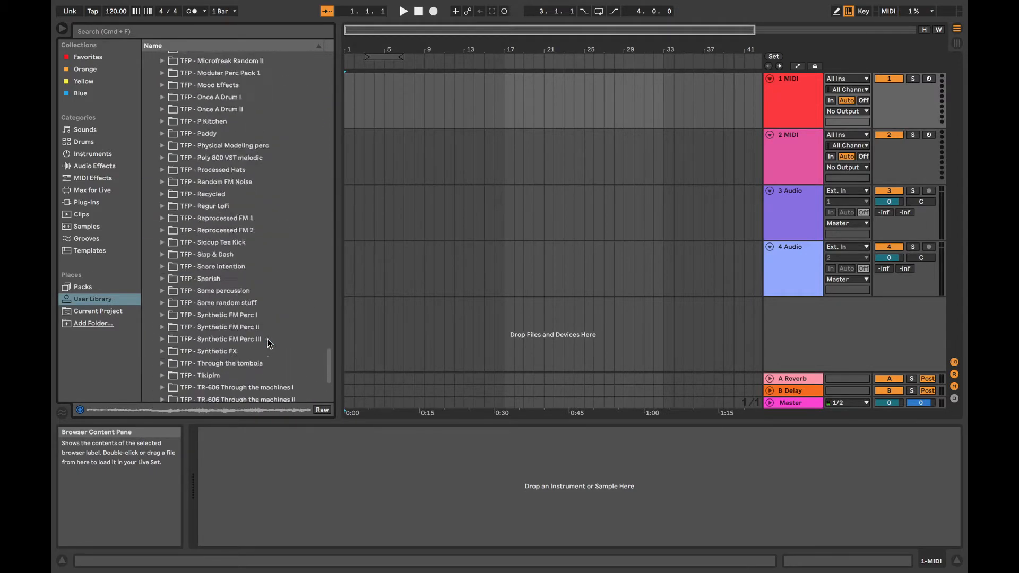
scroll(267, 339, "up", 15)
scroll(202, 198, "up", 3)
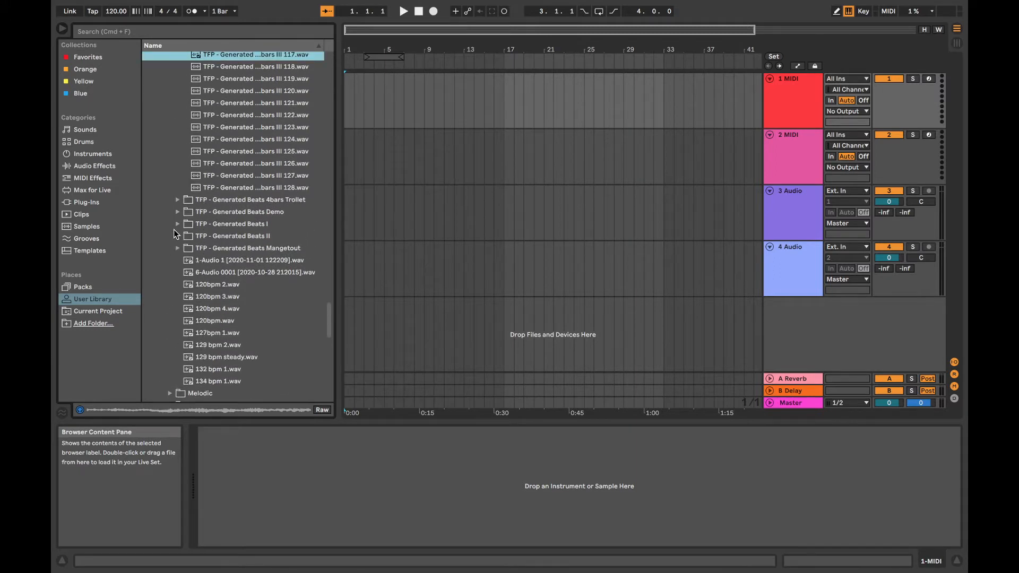
Audition loops 14 and 8 in the TFP - Generated Beats I folder and place loop 8 at bar 1 of the 4 Audio track
left_click(178, 224)
left_click(256, 238)
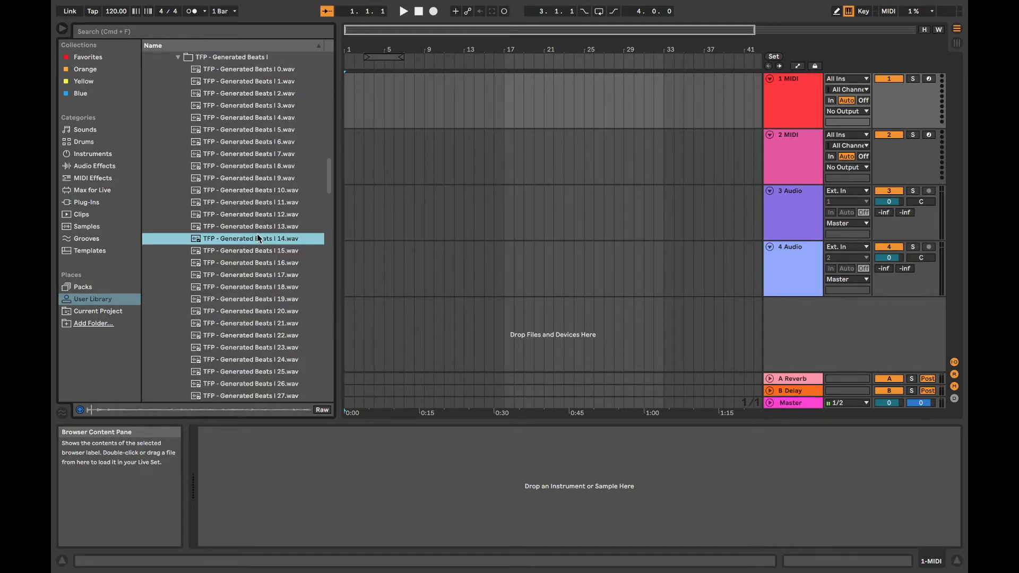
left_click(260, 165)
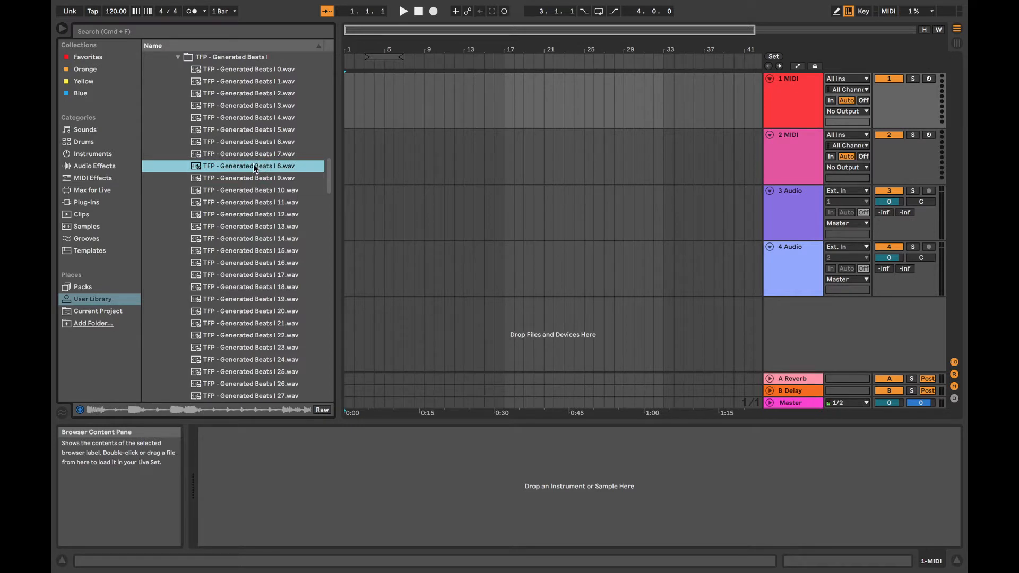
left_click_drag(260, 166, 349, 254)
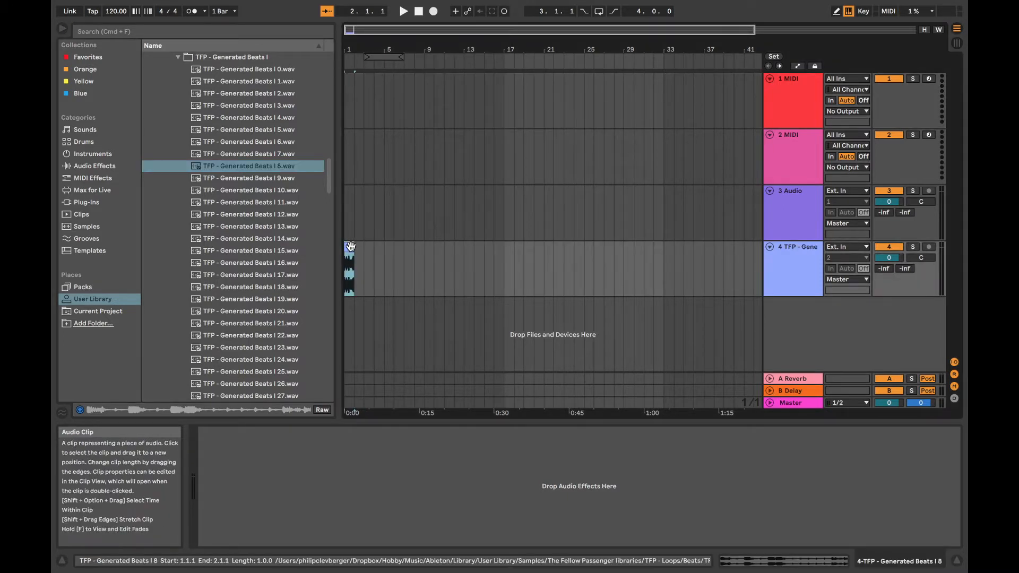
Extend the Generated Beats I 8 clip to 16 bars and set the arrangement loop region to span bars 1 to 17
left_click(365, 250)
left_click_drag(349, 246, 504, 247)
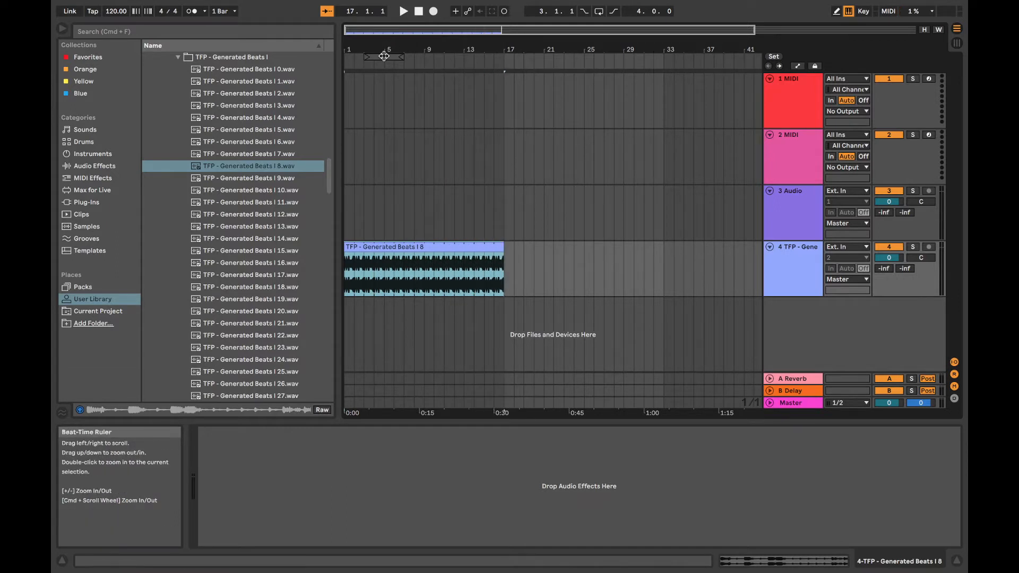
left_click_drag(388, 56, 500, 56)
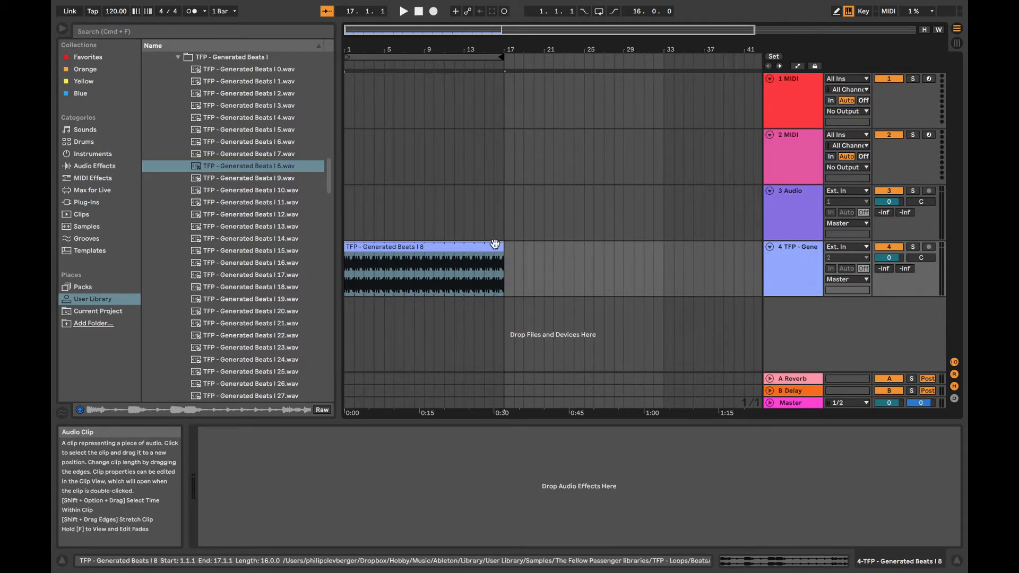
Show the sample view of the Generated Beats I 8 clip and play its first bar
left_click(914, 563)
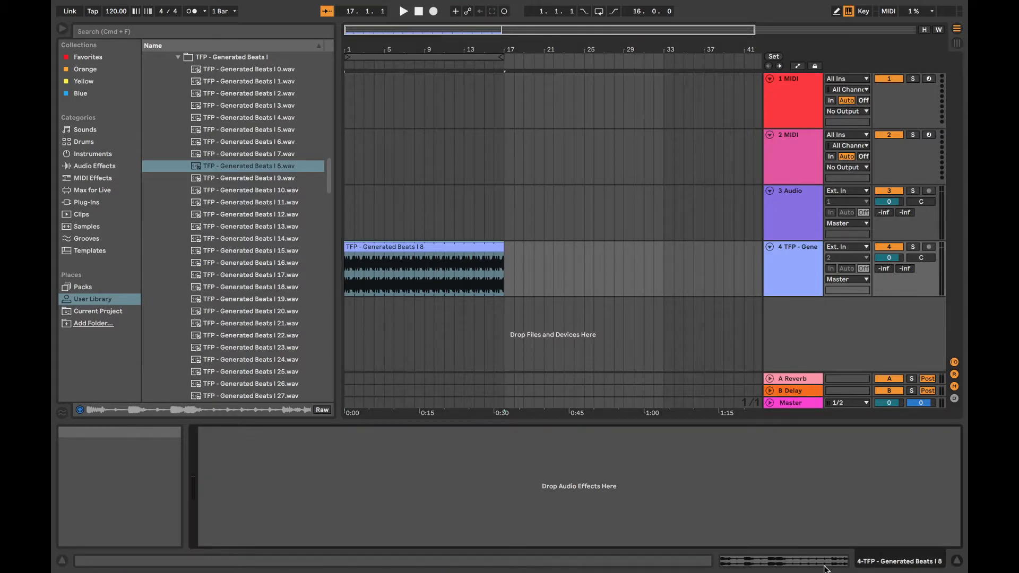
left_click(824, 563)
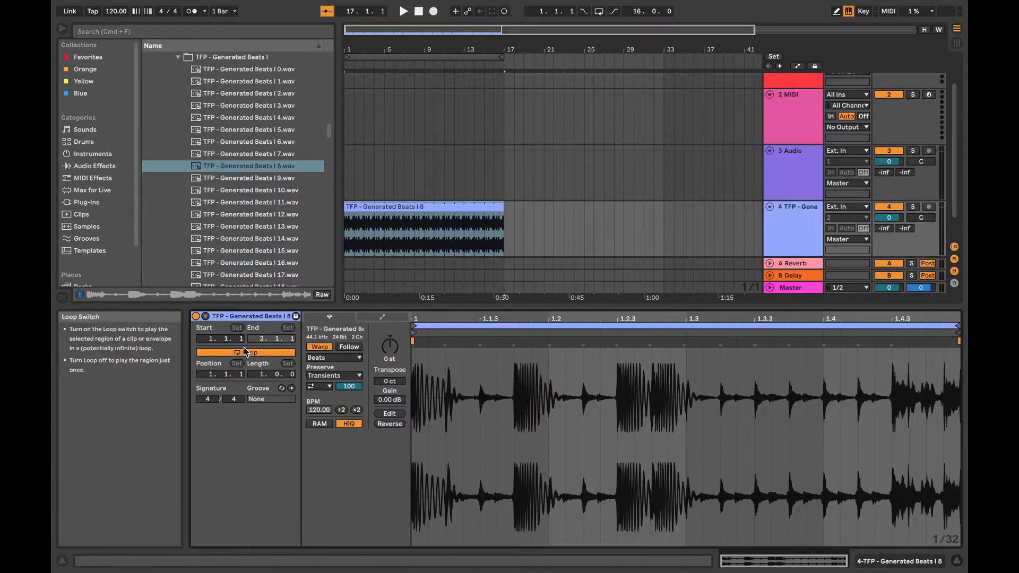
mouse_move(501, 210)
left_mouse_down()
mouse_move(361, 214)
mouse_move(504, 212)
left_mouse_up()
key("space")
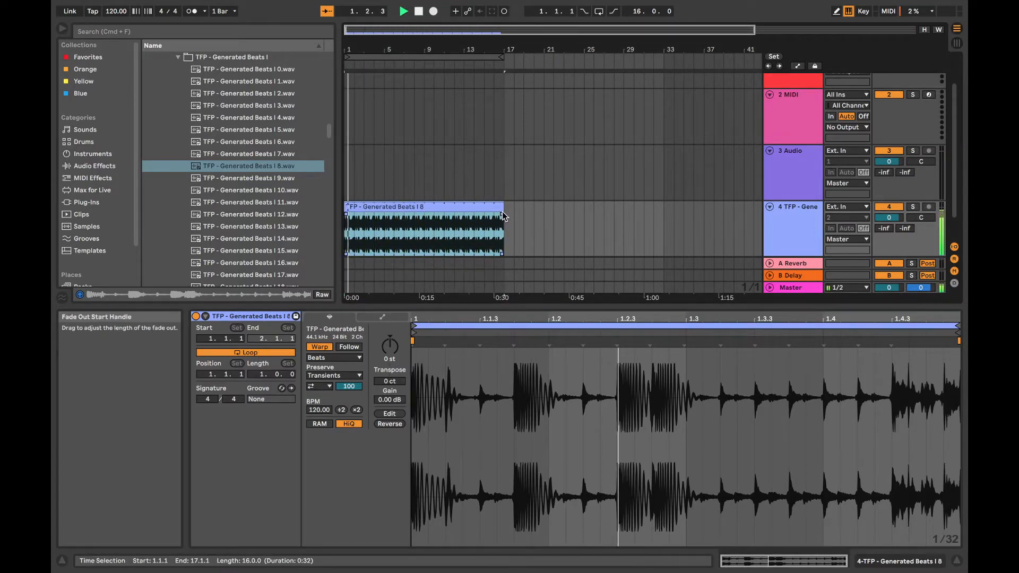
key("space")
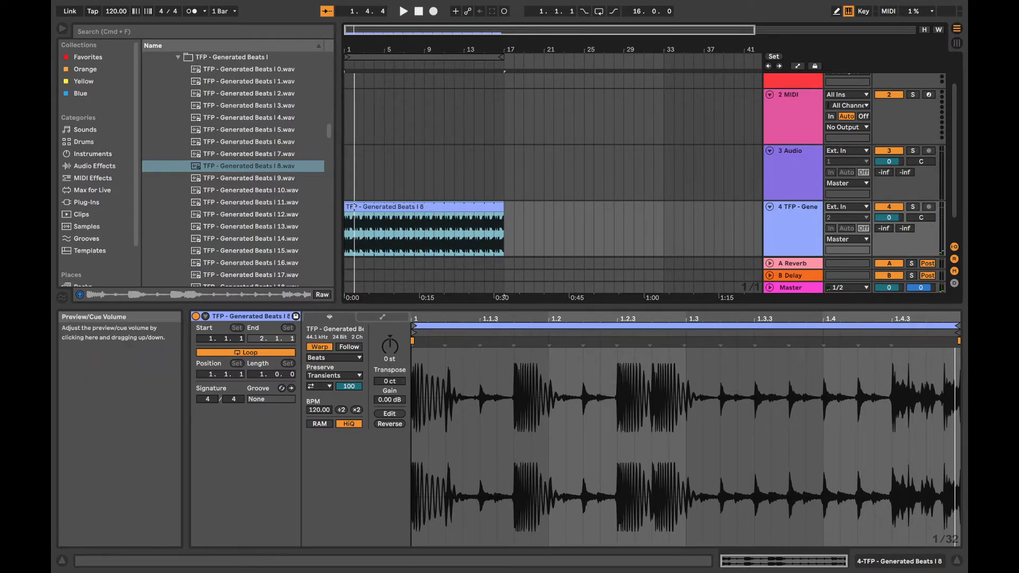
Lower the volume of track 4 to -11.8 dB while checking the level in playback
left_click_drag(890, 218, 889, 221)
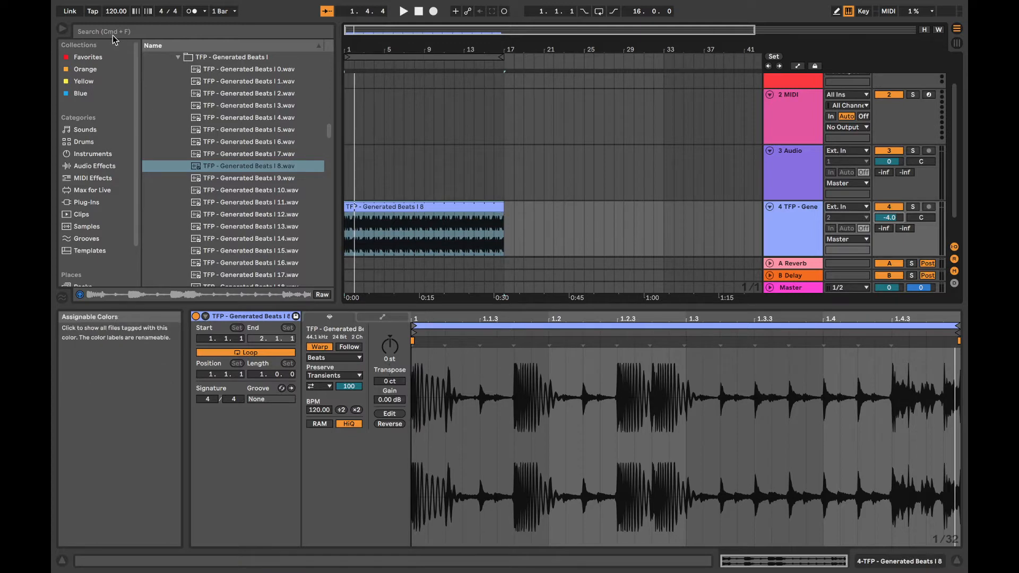
key("space")
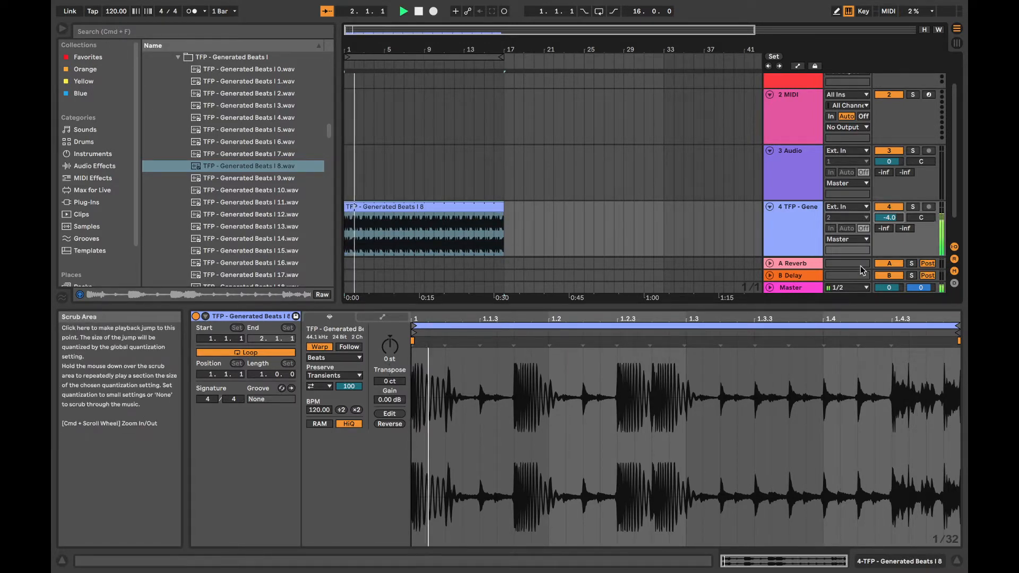
left_click_drag(889, 218, 889, 234)
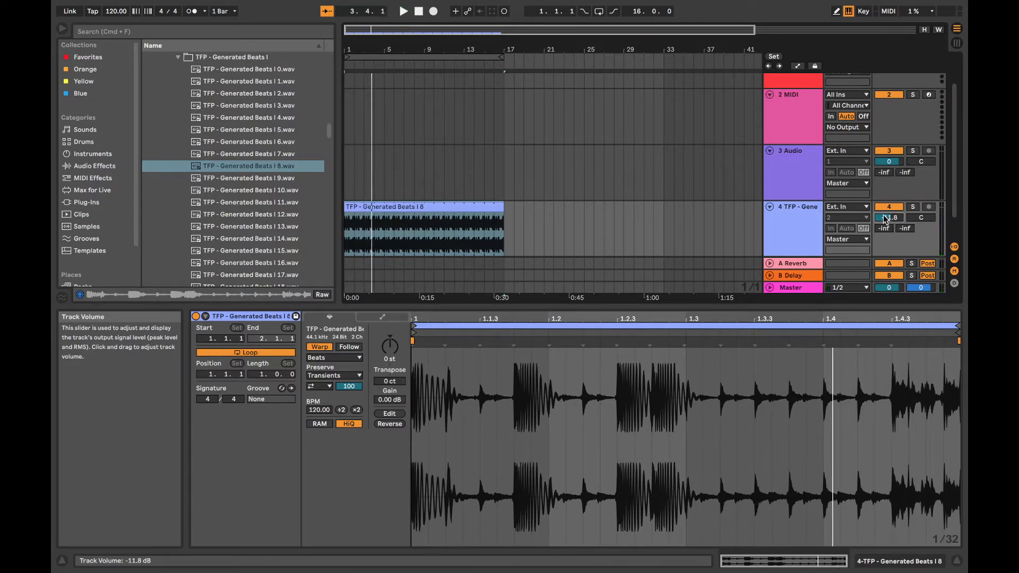
Consolidate the beat from 3.4.1 to 4.1.1 in the track 4 clip into its own clip and reverse it
left_click_drag(356, 49, 376, 80)
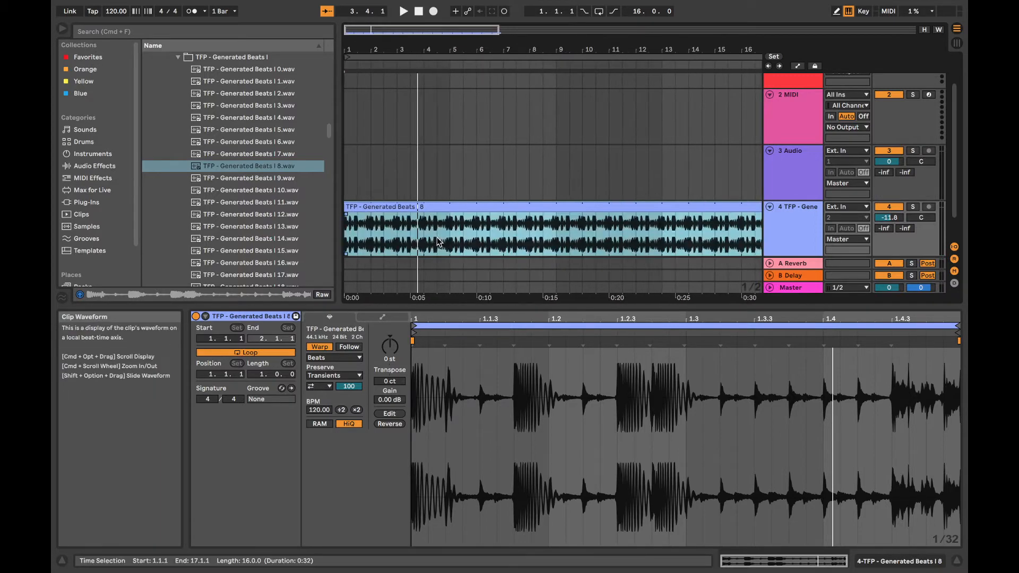
left_click(407, 245)
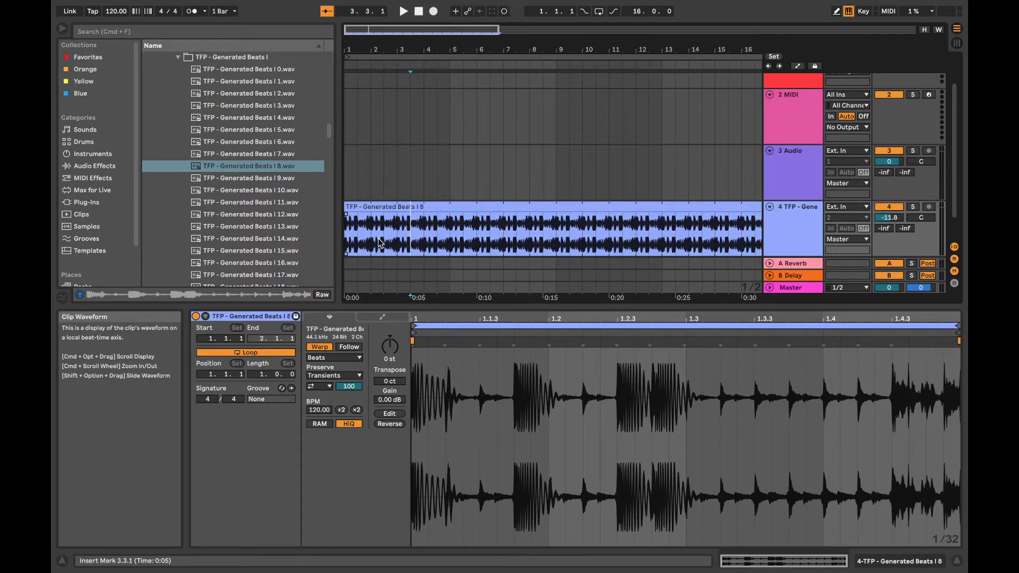
left_click_drag(378, 244, 411, 222)
left_click(394, 234)
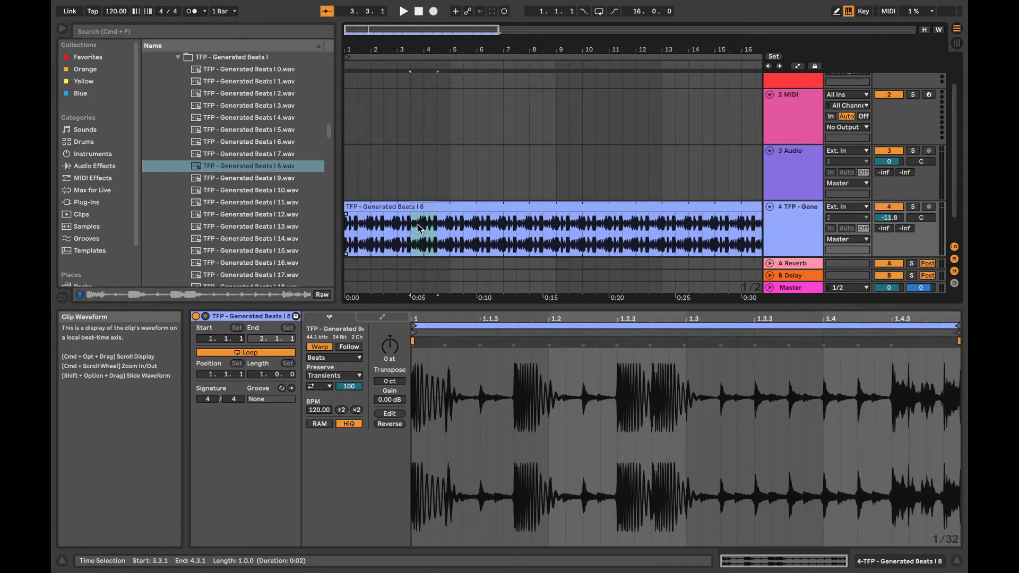
left_click(419, 224)
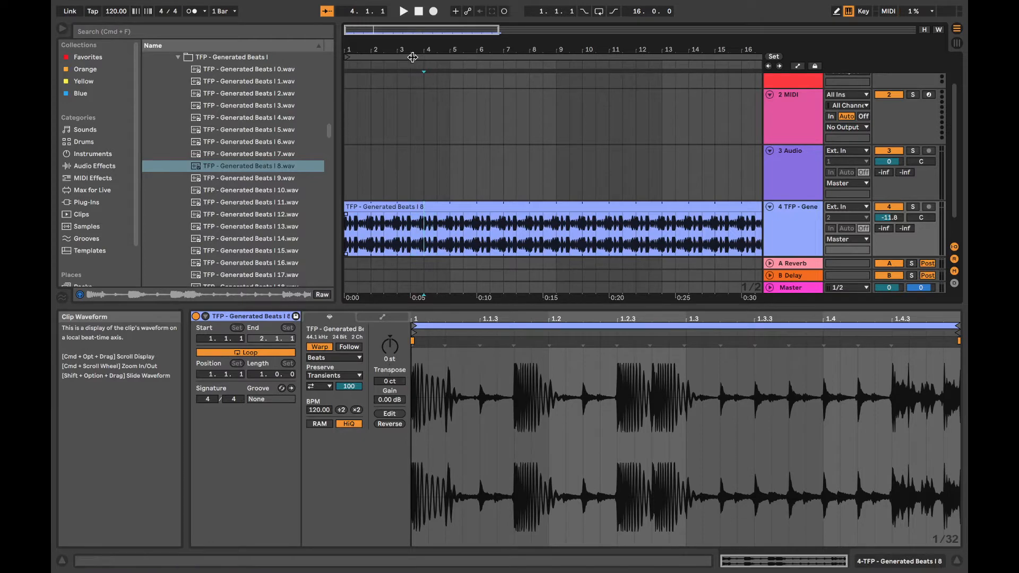
left_click_drag(415, 52, 446, 221)
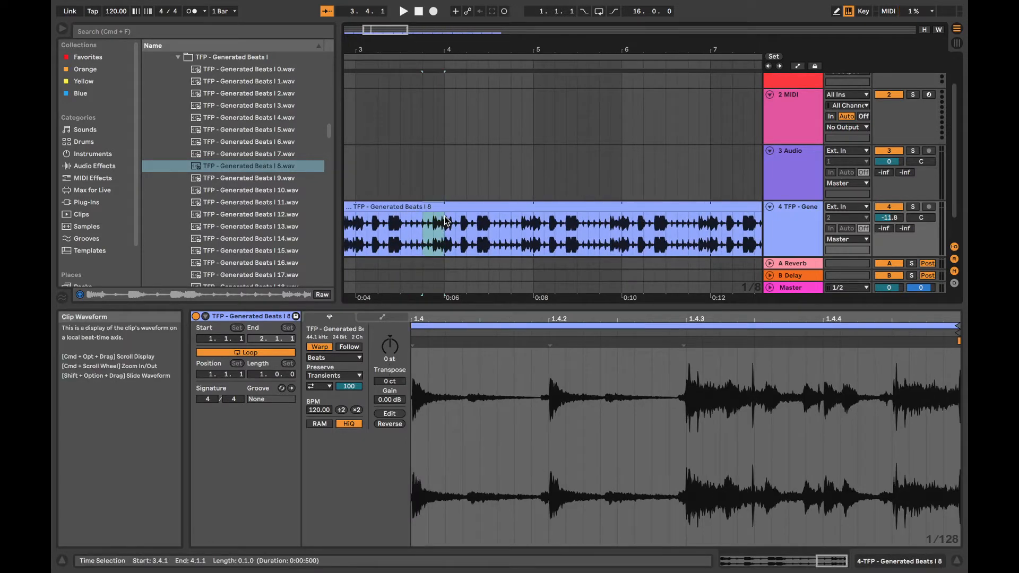
key("super+e")
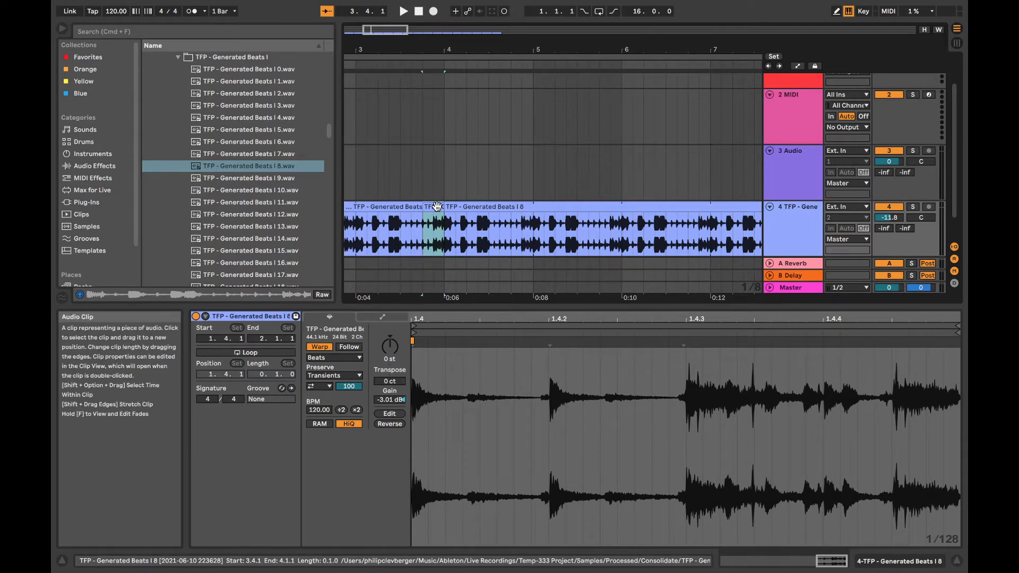
left_click(390, 424)
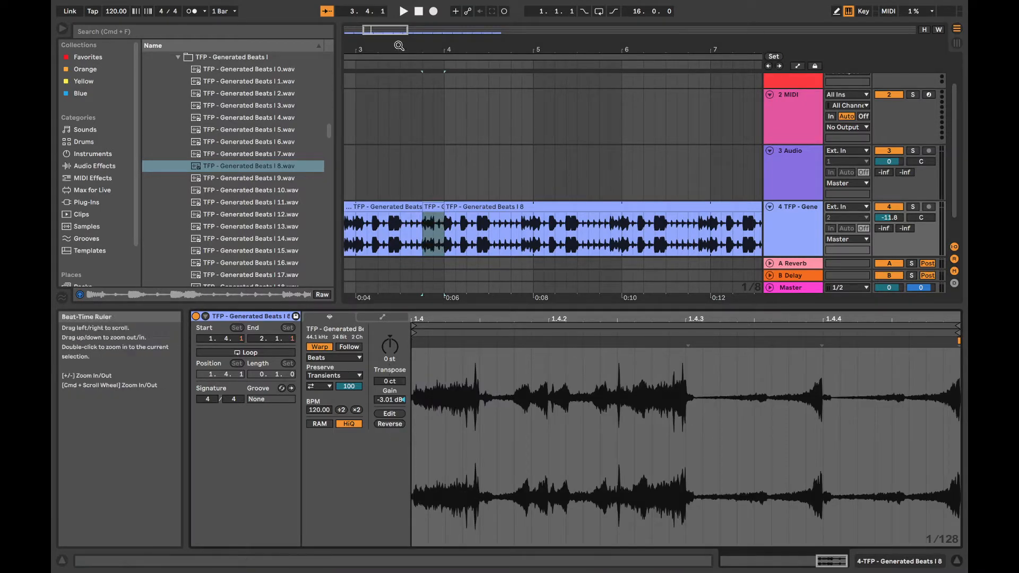
Split the section from 4.2.3 to 4.3.3 in track 4 into its own clip, reverse it, and play it back
left_click(404, 11)
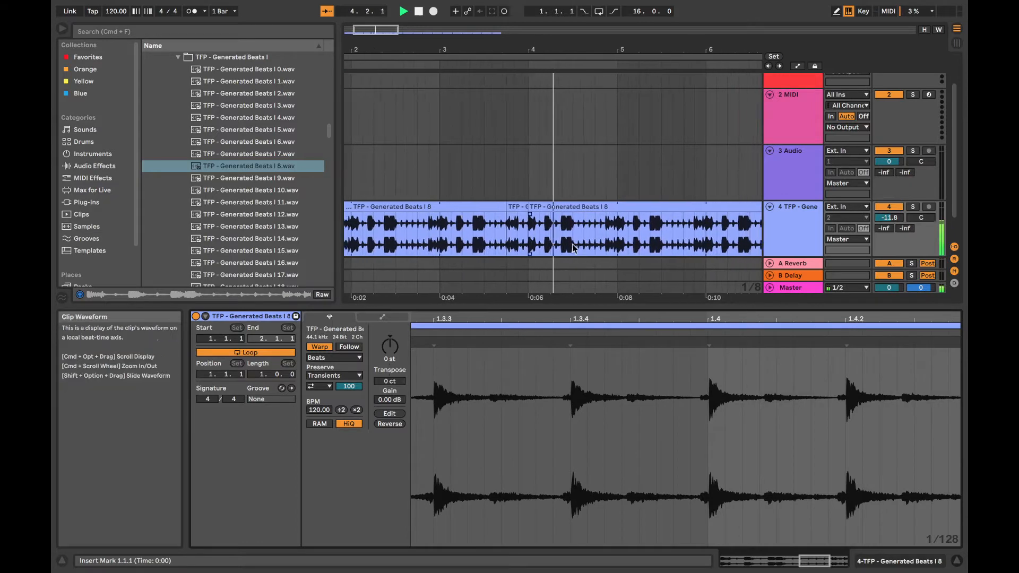
key("space")
left_click_drag(558, 244, 576, 232)
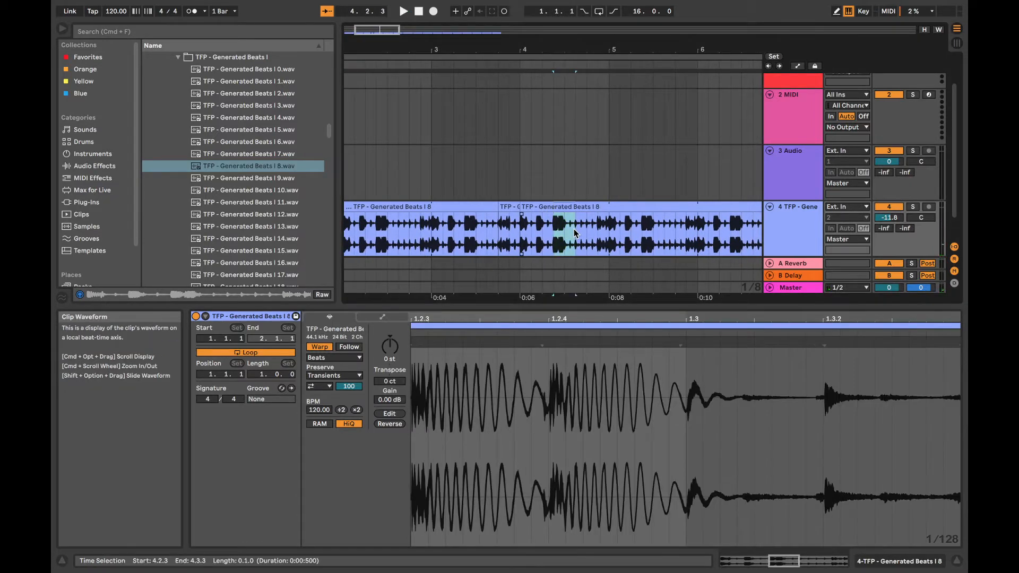
key("super+e")
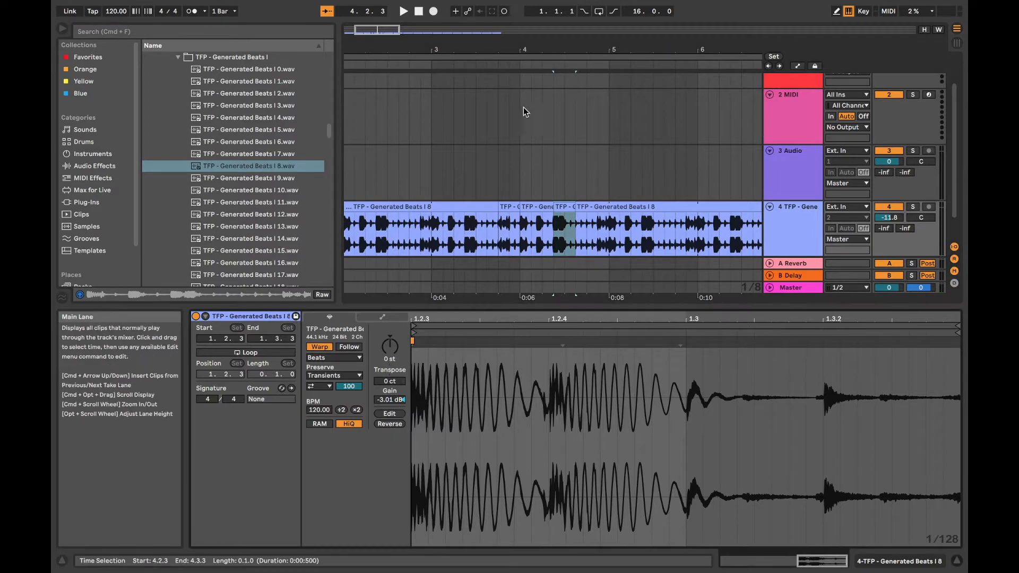
left_click(414, 414)
left_click(390, 424)
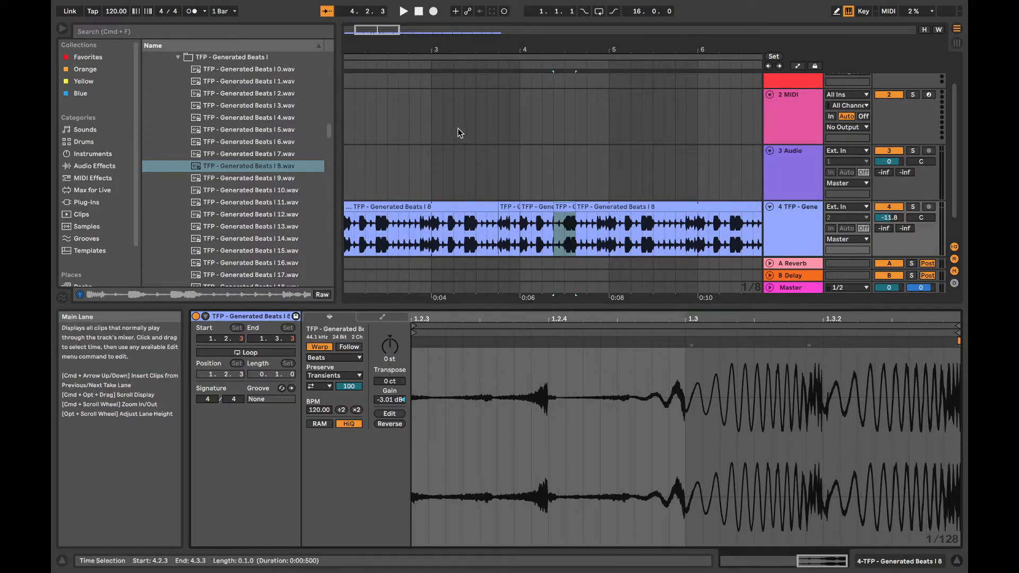
left_click(512, 63)
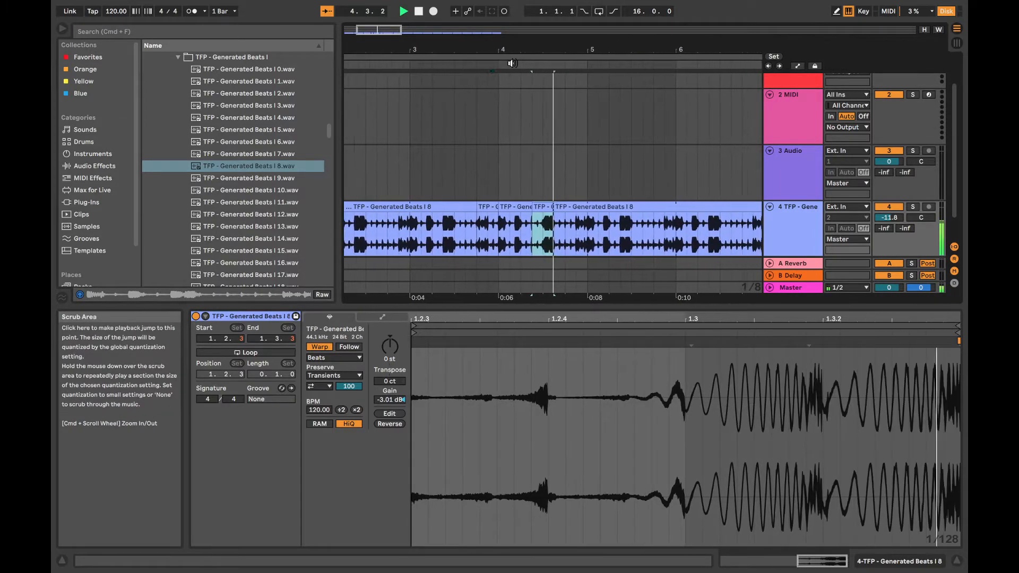
key("space")
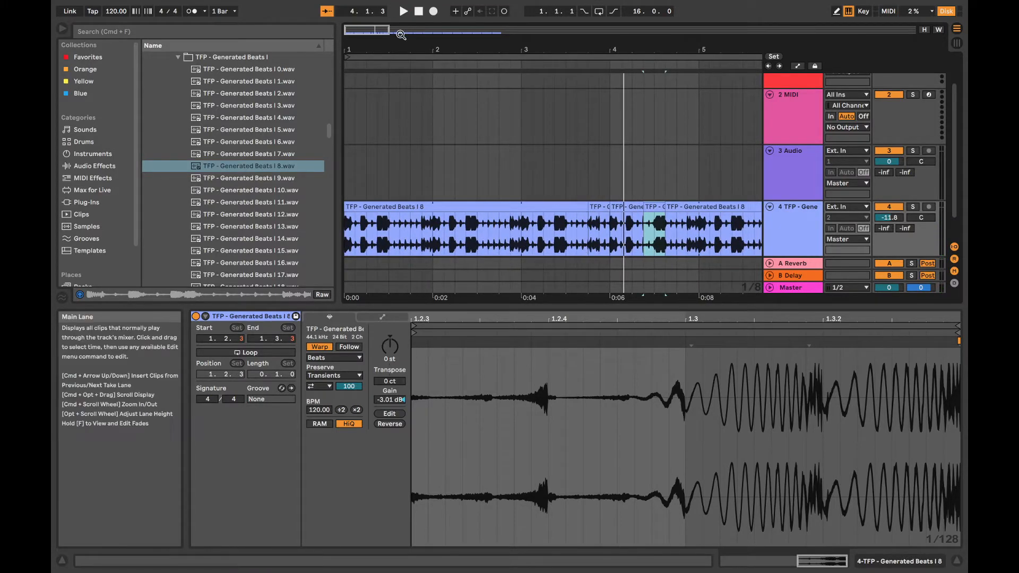
Split the section from 1.4.2 to 2.1.1 in track 4 into its own clip, transpose it up, and play the result
left_click_drag(406, 51, 410, 59)
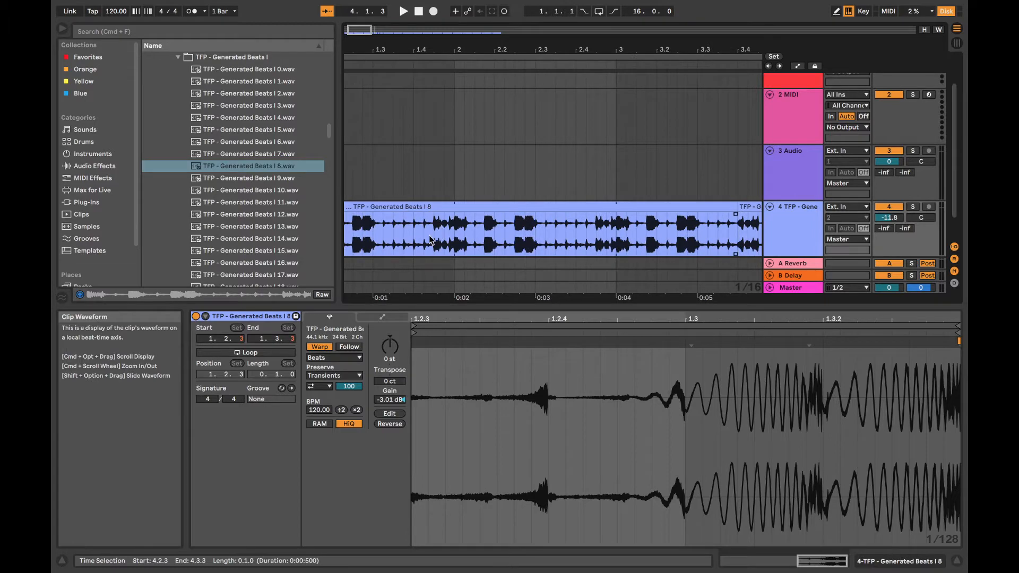
left_click_drag(428, 238, 455, 238)
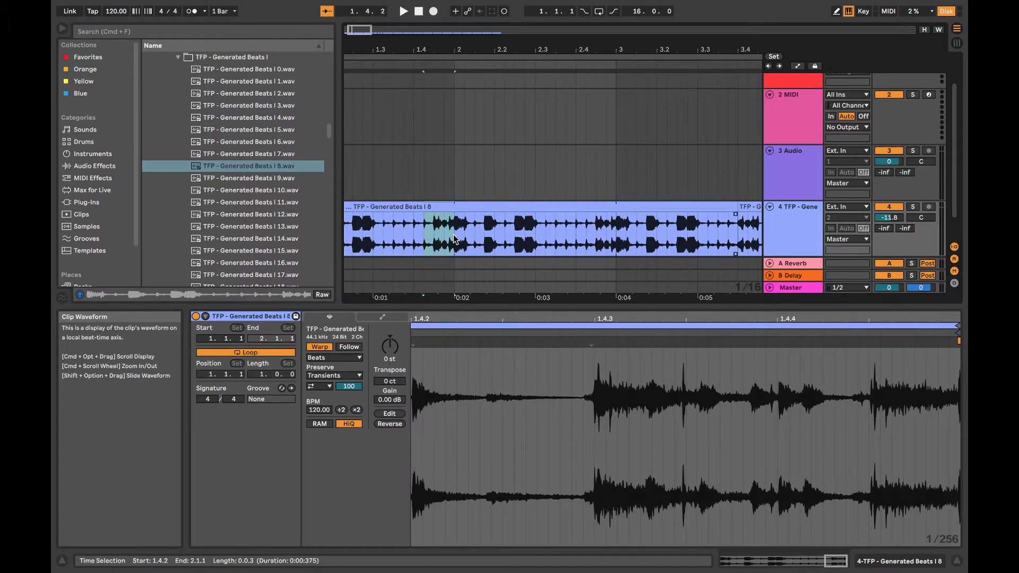
key("super+e")
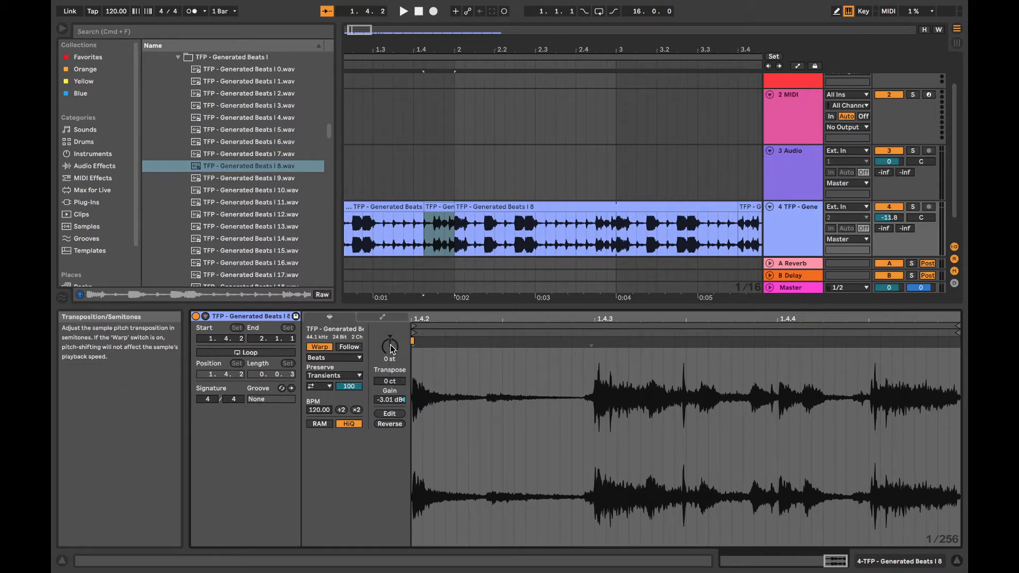
left_click_drag(389, 350, 389, 326)
key("space")
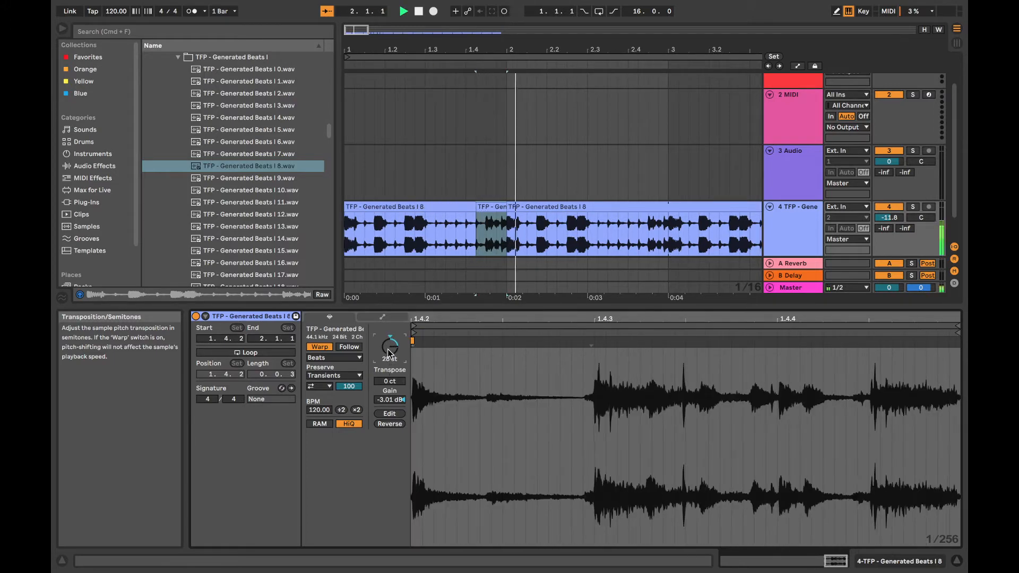
Split the section from 2.3.1 to 2.4.3 in track 4 into its own clip and transpose it up 22 semitones
left_click_drag(550, 239, 612, 238)
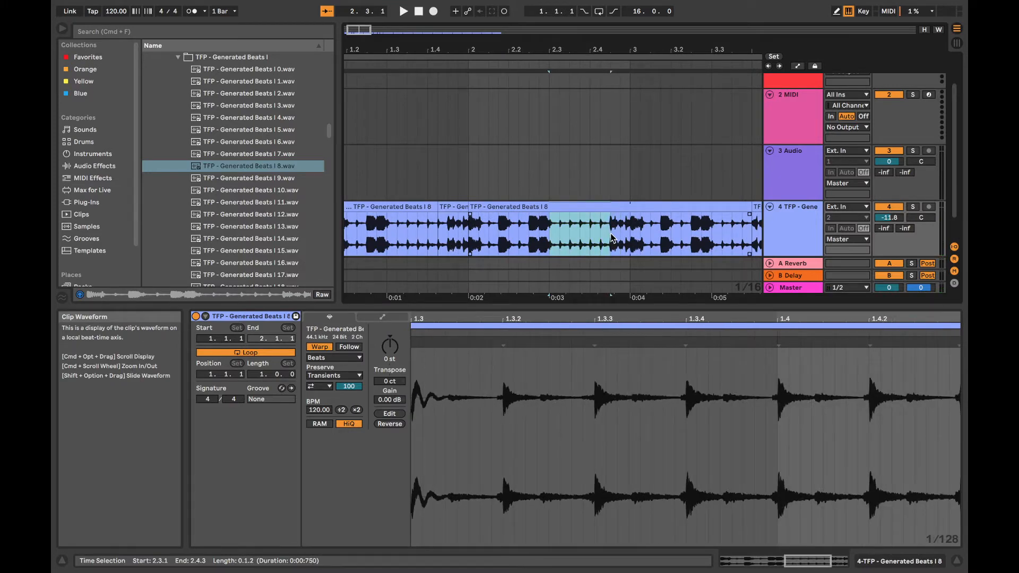
key("super+e")
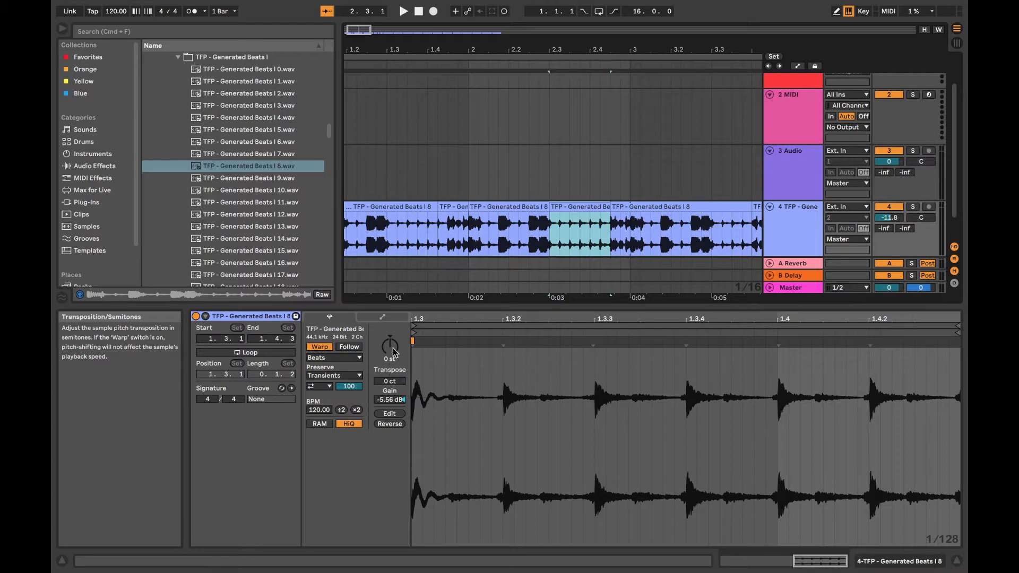
left_click(332, 359)
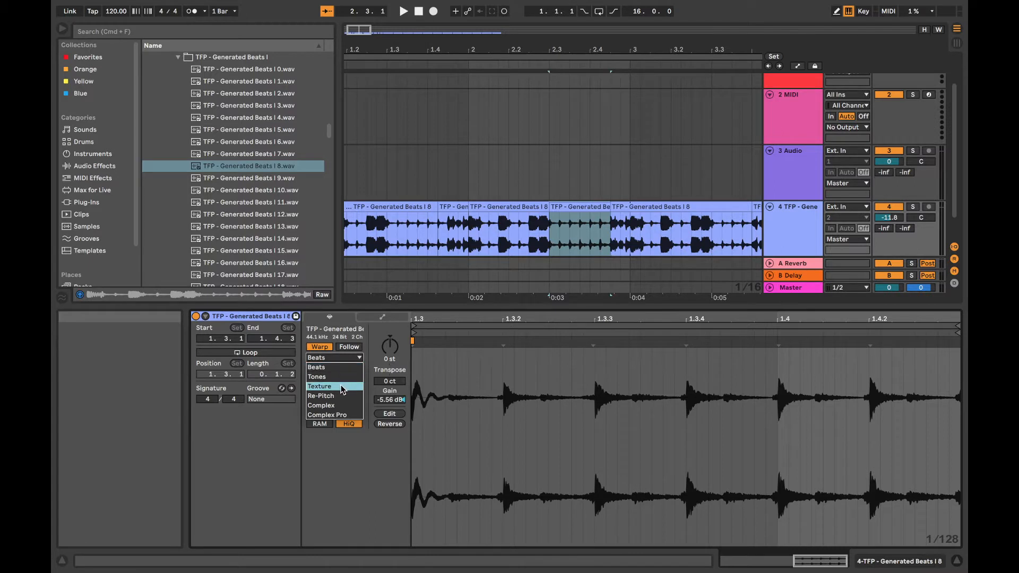
left_click(424, 313)
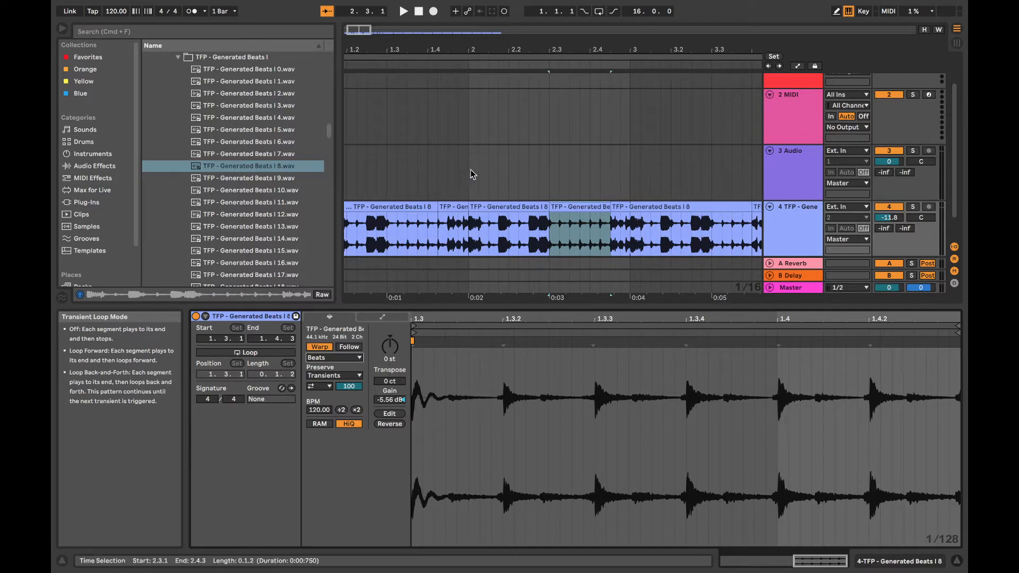
left_click(579, 206)
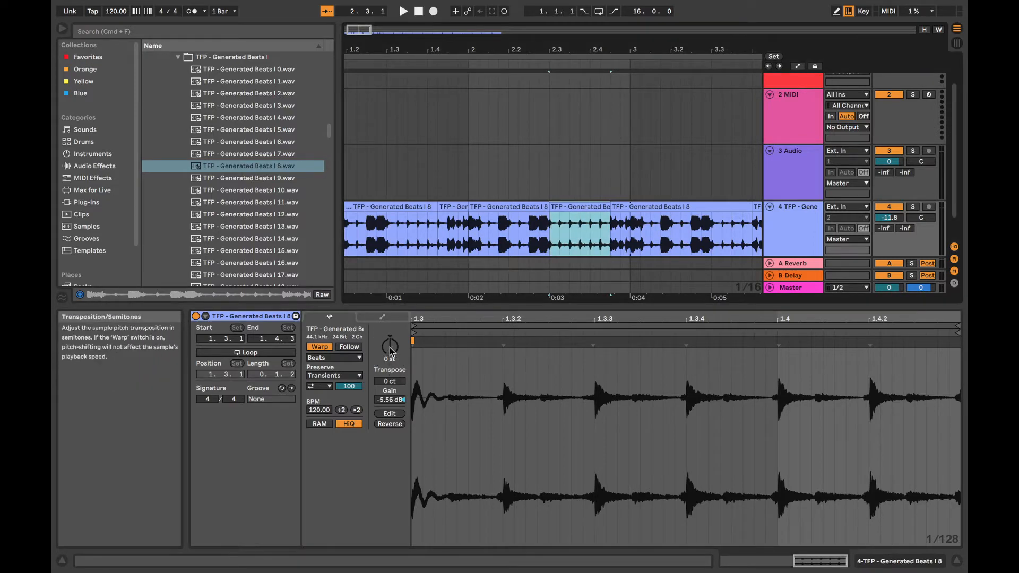
left_click_drag(391, 351, 391, 325)
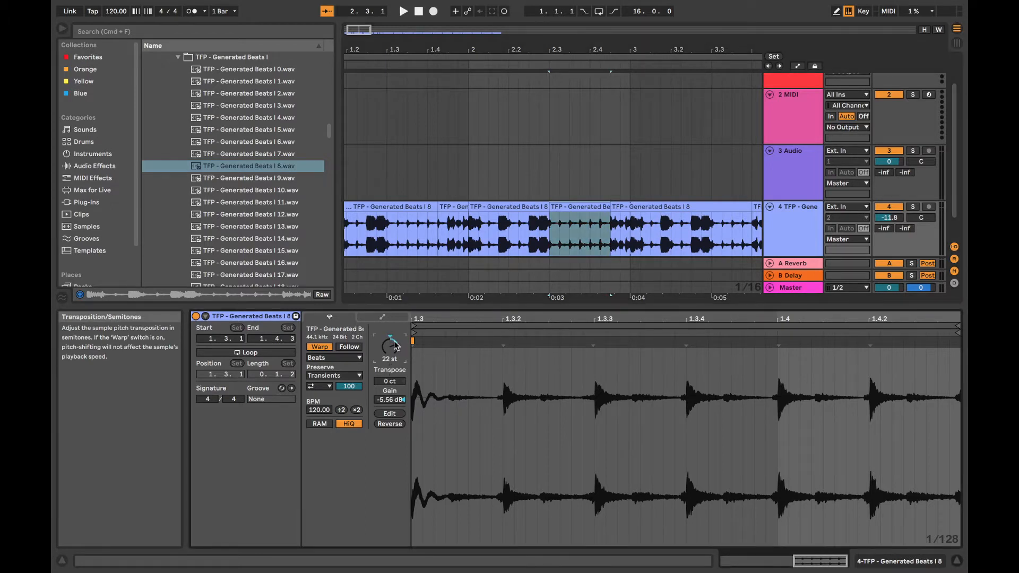
key("space")
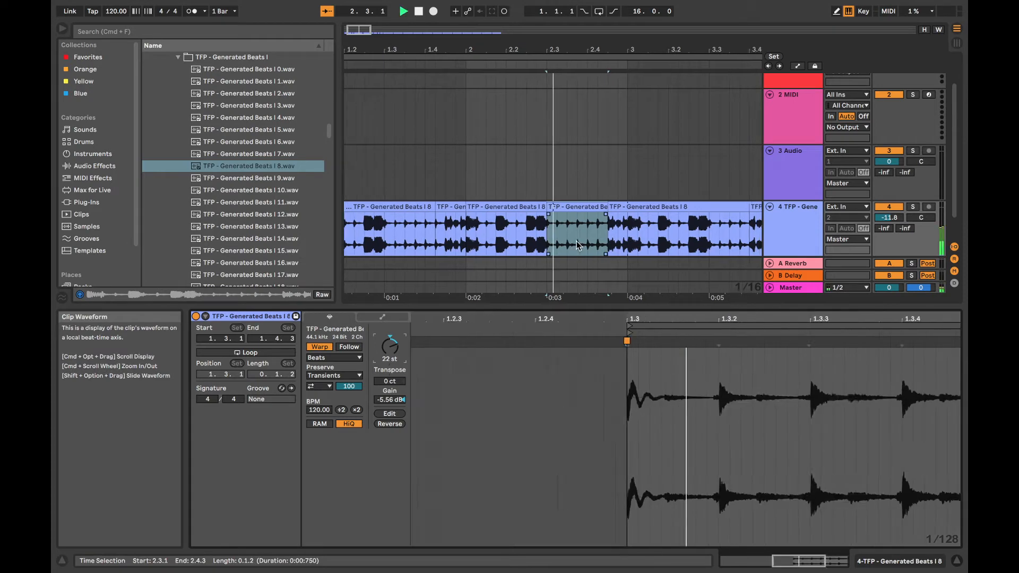
Set the transposed clip's transient loop mode to Loop Forward and play the section back
left_click(315, 387)
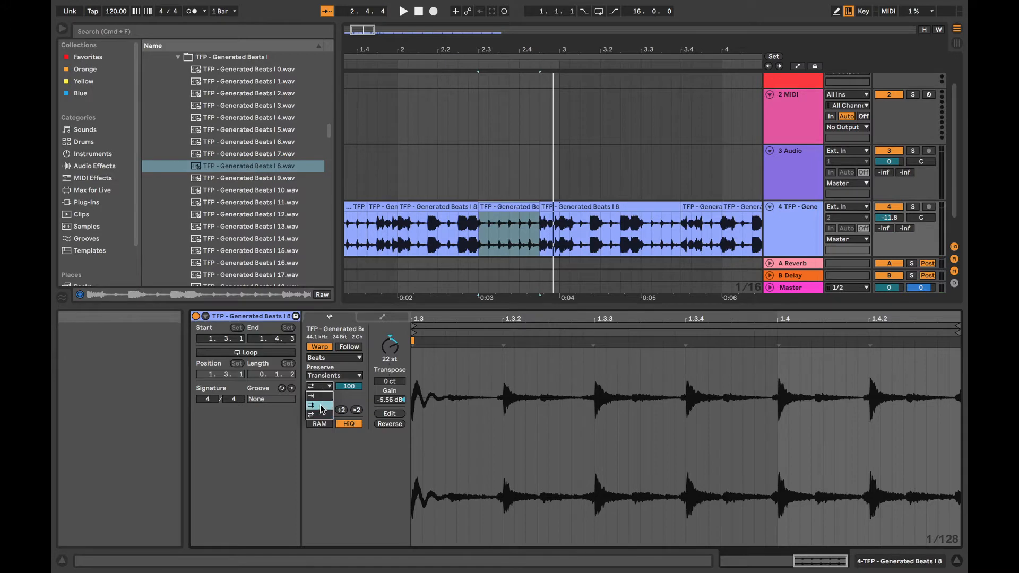
left_click(321, 408)
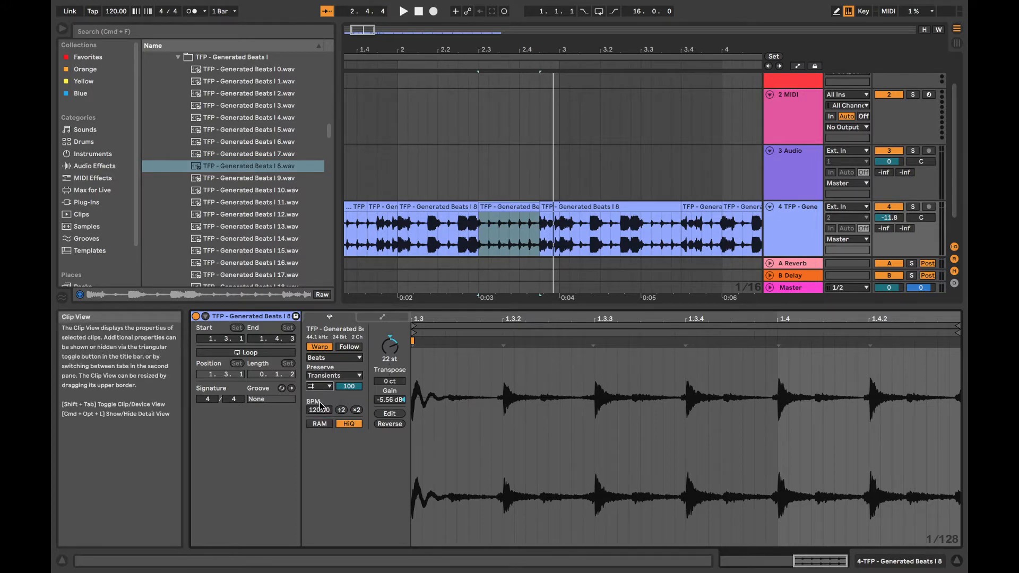
left_click(449, 64)
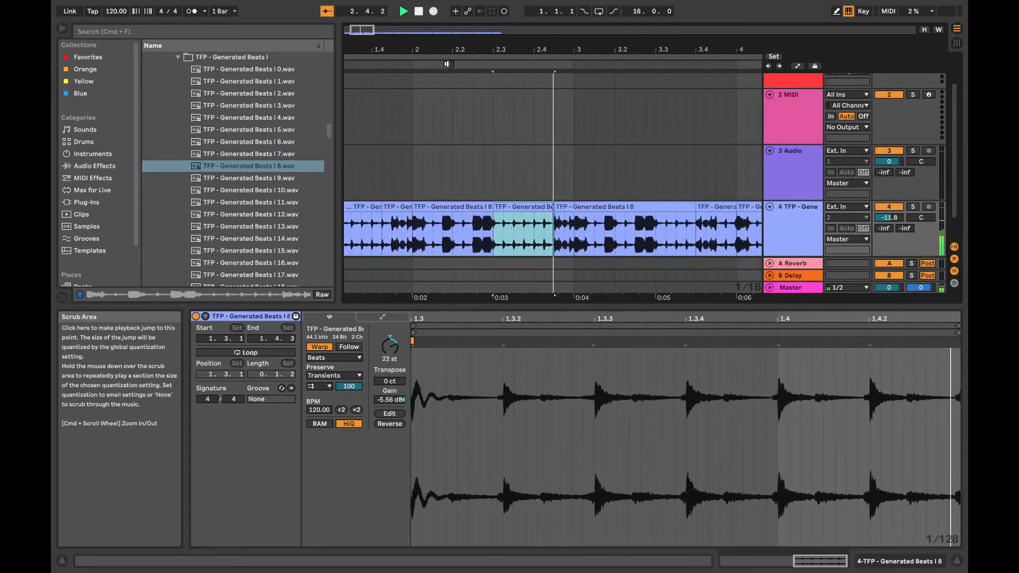
key("space")
Raise the clip gain of the 2.3.1 to 2.4.3 section to -2.13 dB and play it back
left_click(450, 346)
left_click_drag(390, 399, 391, 398)
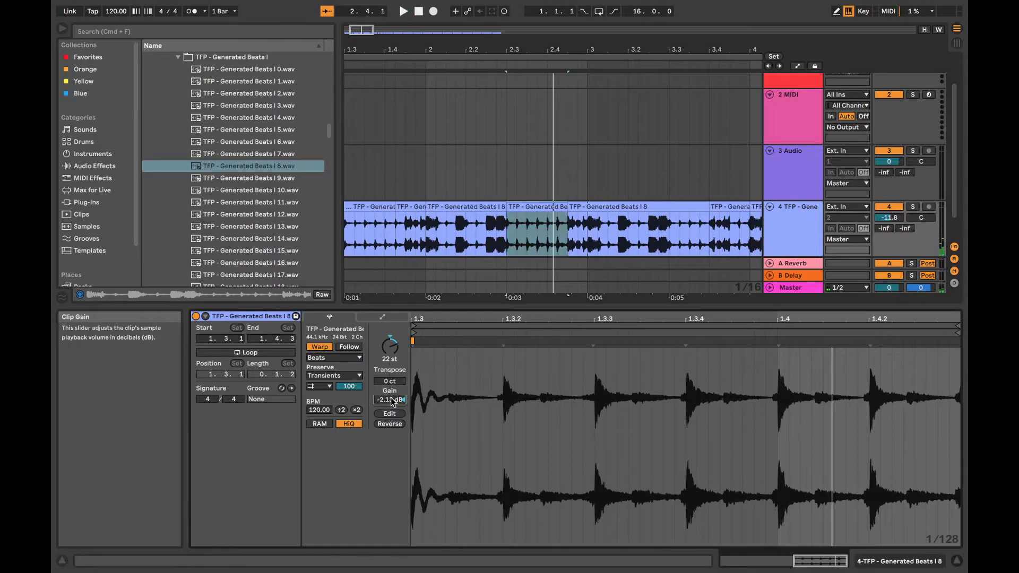
left_click(458, 63)
left_click(458, 63)
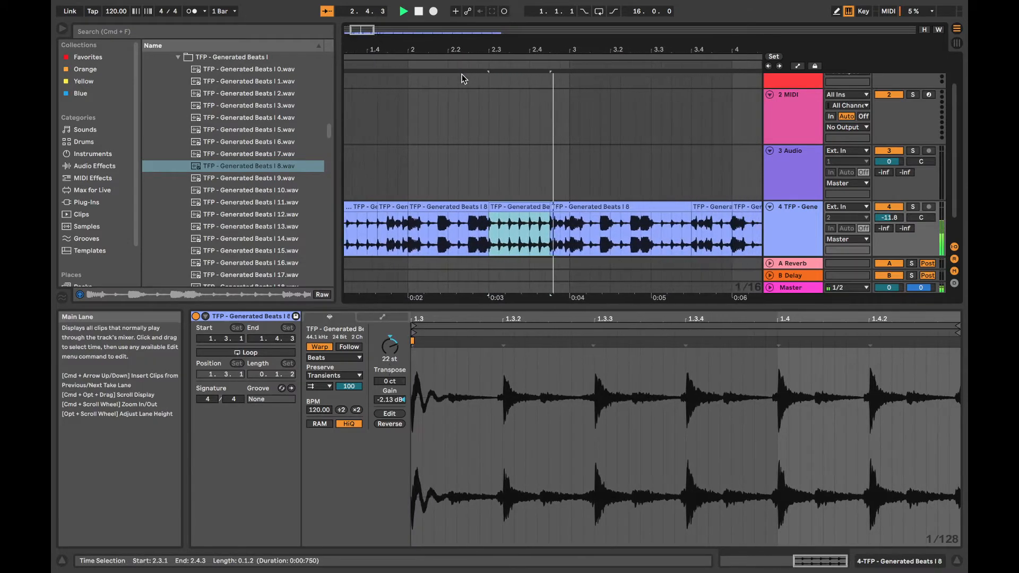
key("space")
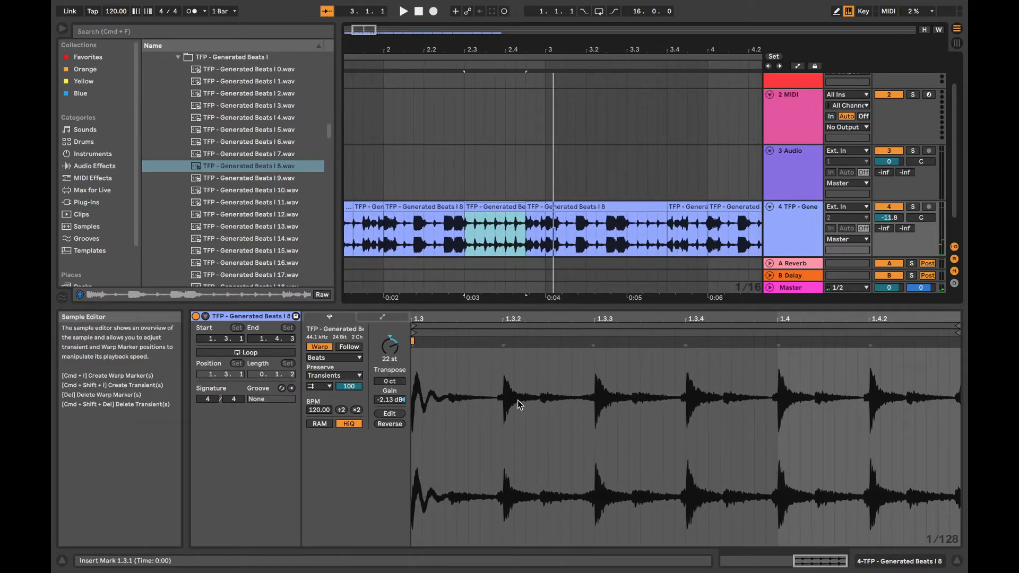
right_click(392, 349)
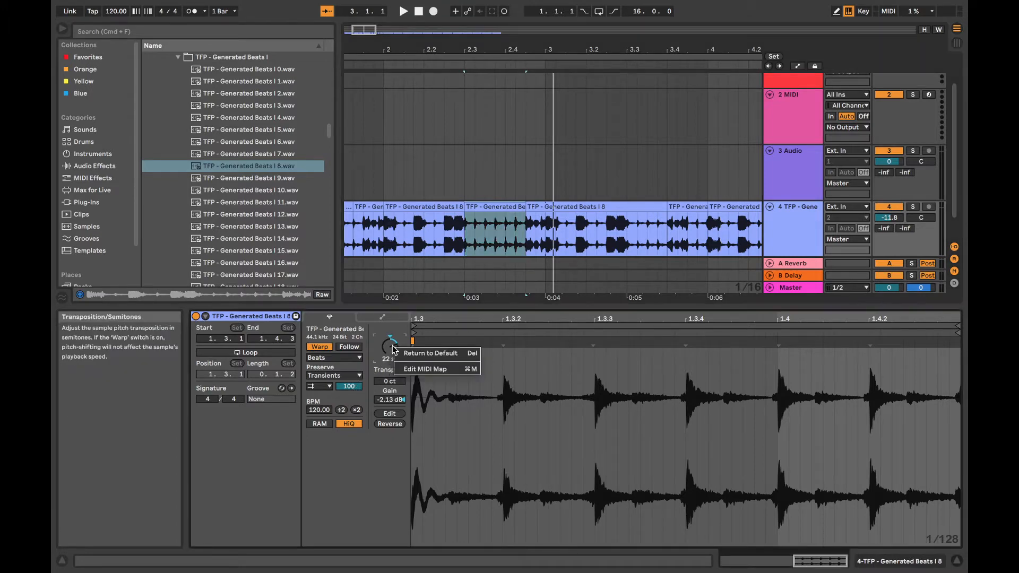
left_click(369, 357)
left_click(350, 388)
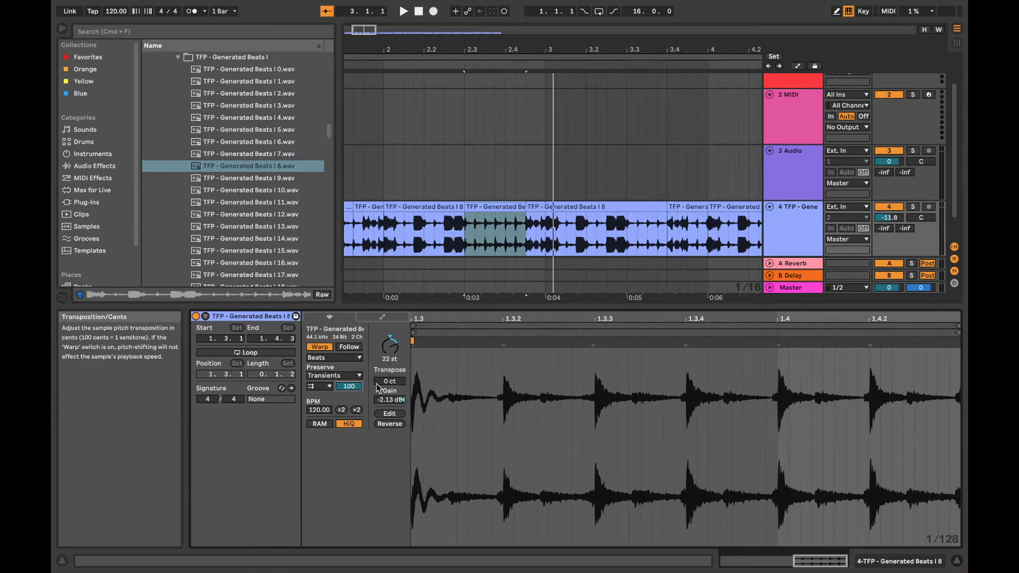
right_click(393, 351)
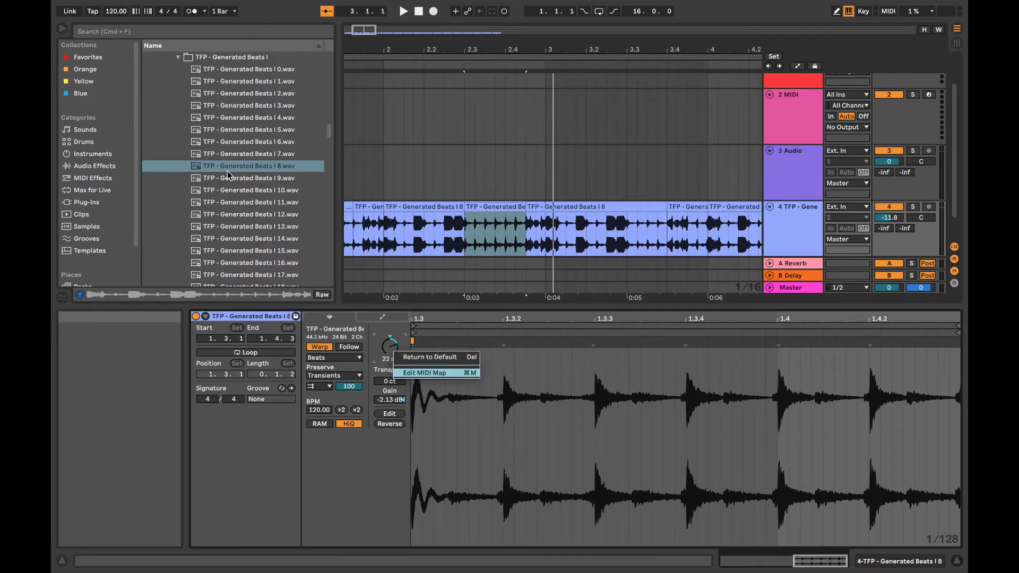
left_click(396, 335)
left_click(91, 190)
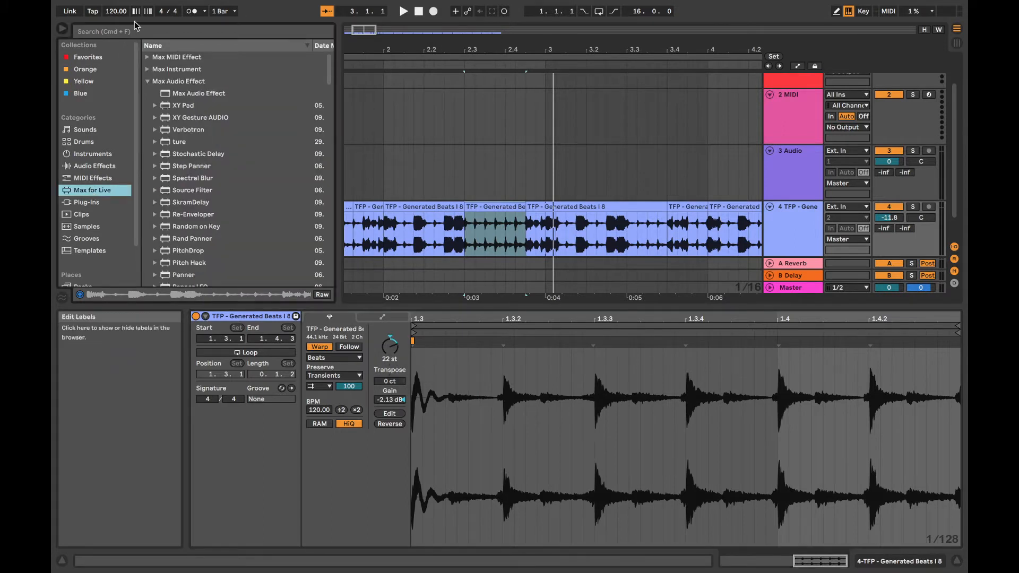
scroll(606, 198, "down", 2)
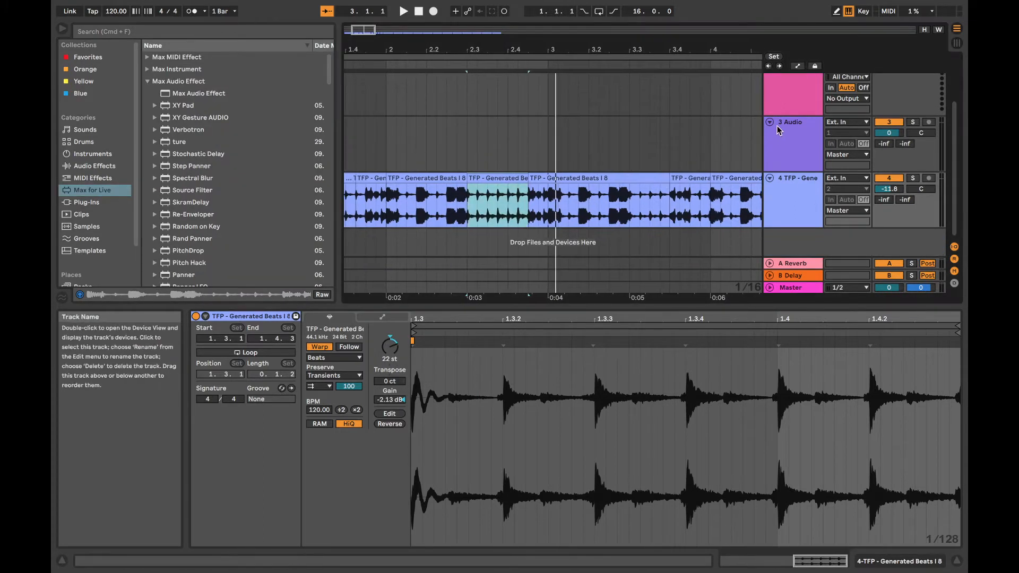
right_click(787, 238)
left_click(821, 250)
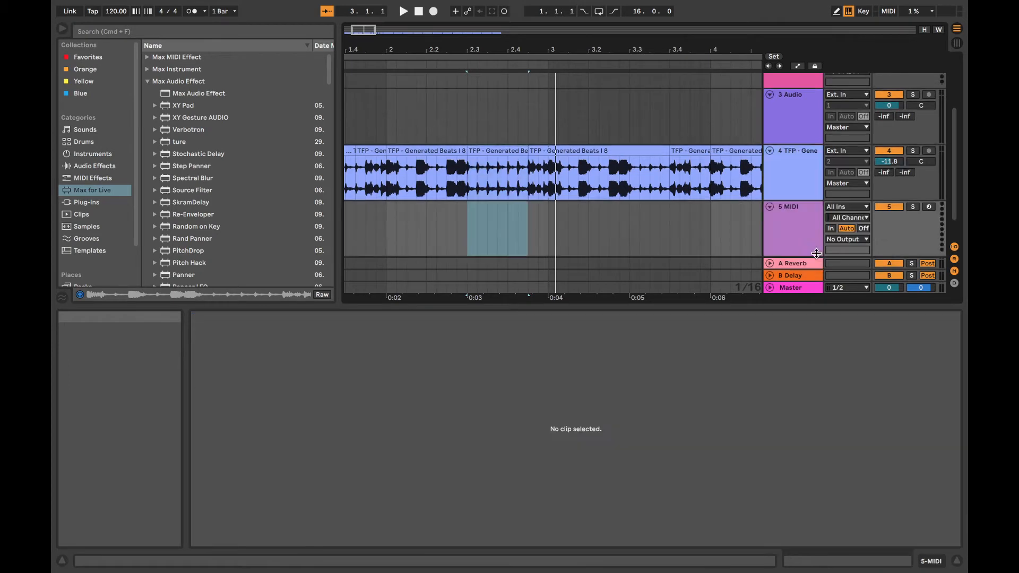
left_click(92, 180)
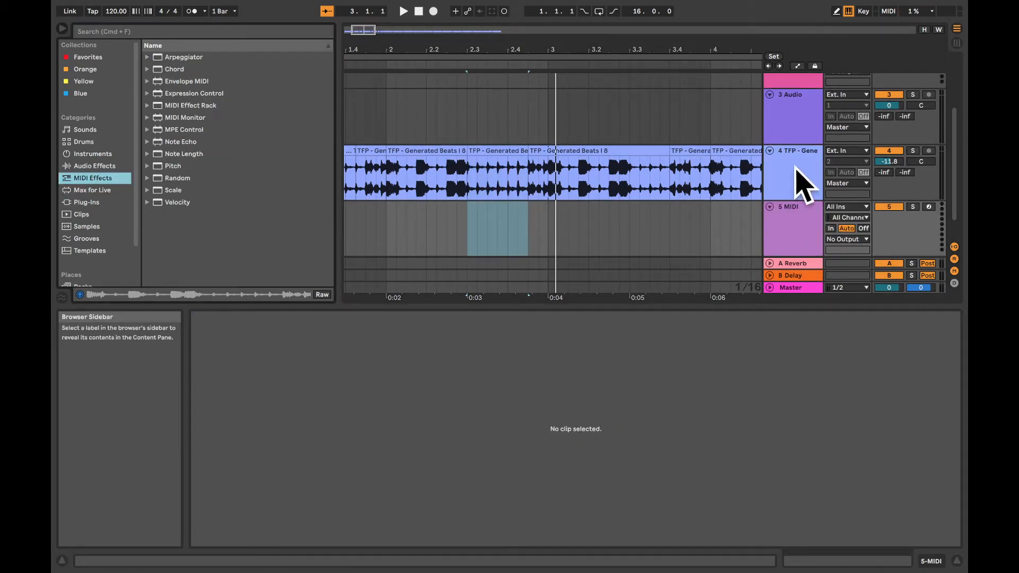
left_click(801, 182)
left_click(799, 240)
key("Delete")
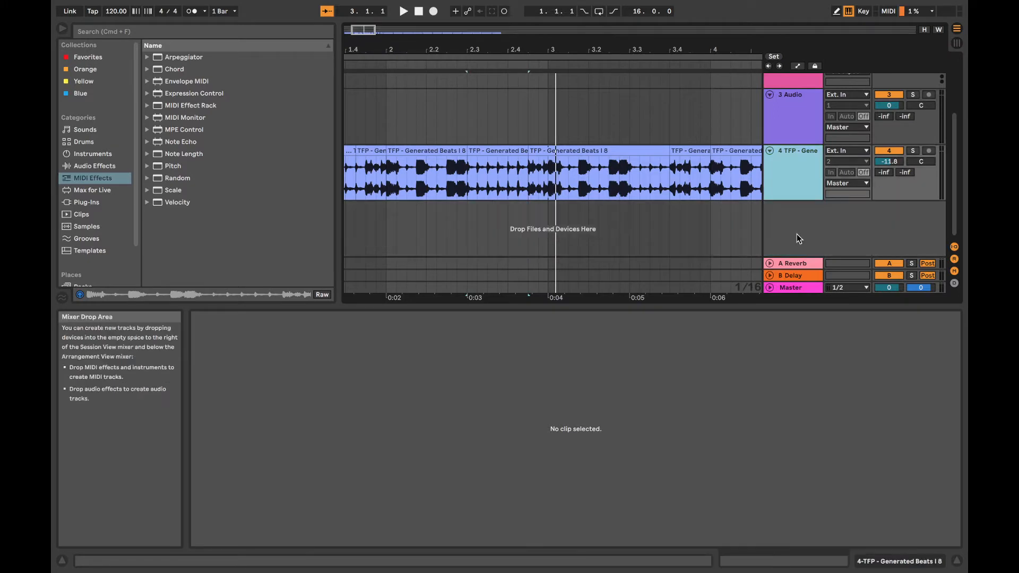
Search the Max for Live devices for "lfo" and load the LFO_2.0.5 audio effect onto track 4
left_click(94, 166)
left_click(93, 177)
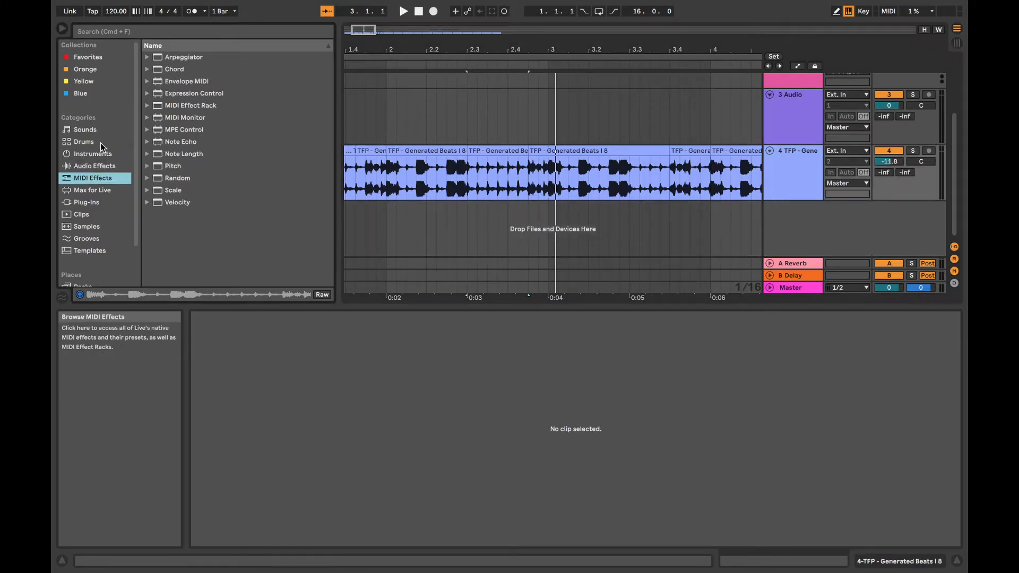
left_click(93, 190)
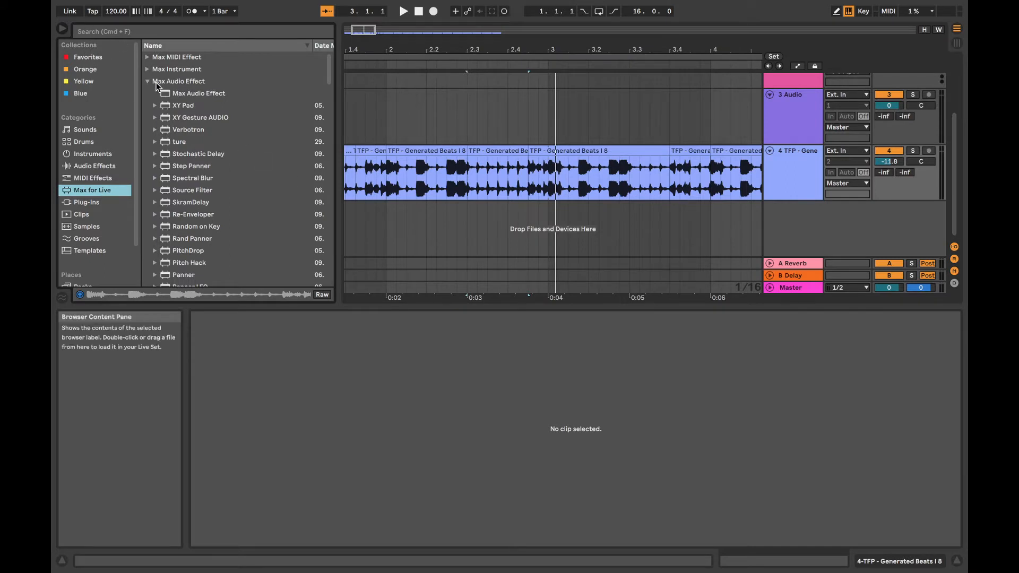
left_click(148, 81)
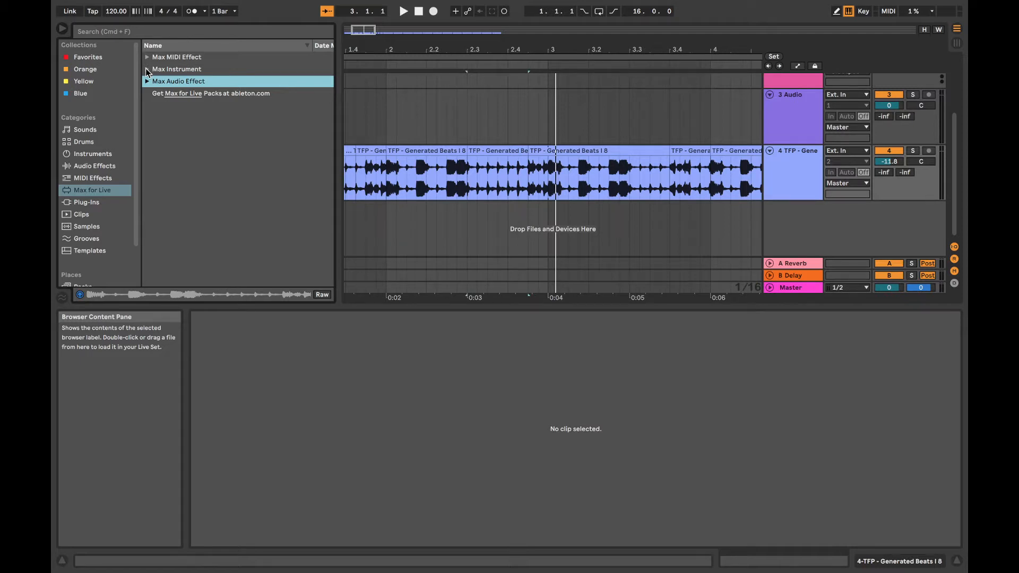
left_click(147, 71)
left_click(120, 33)
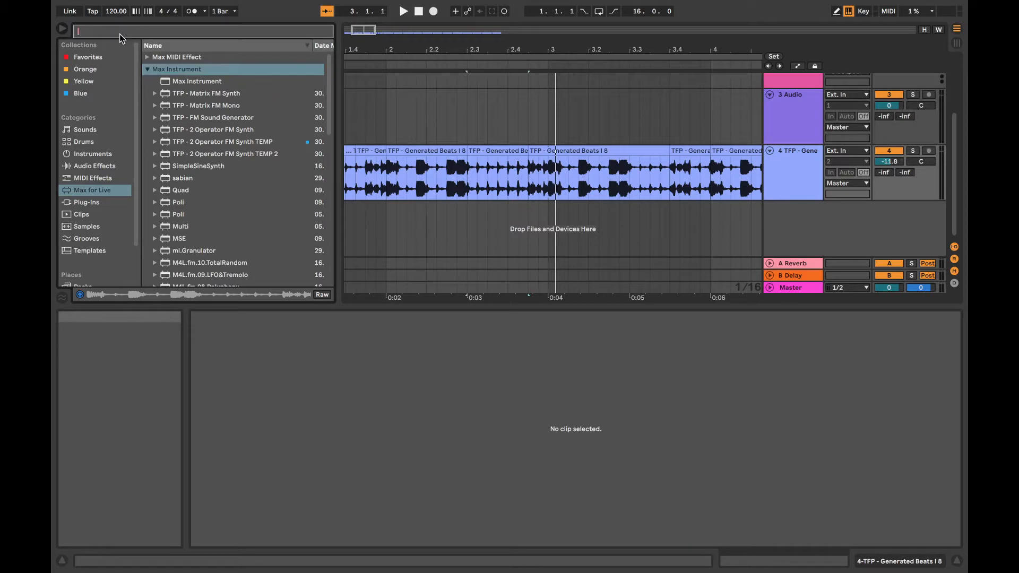
type("lfo")
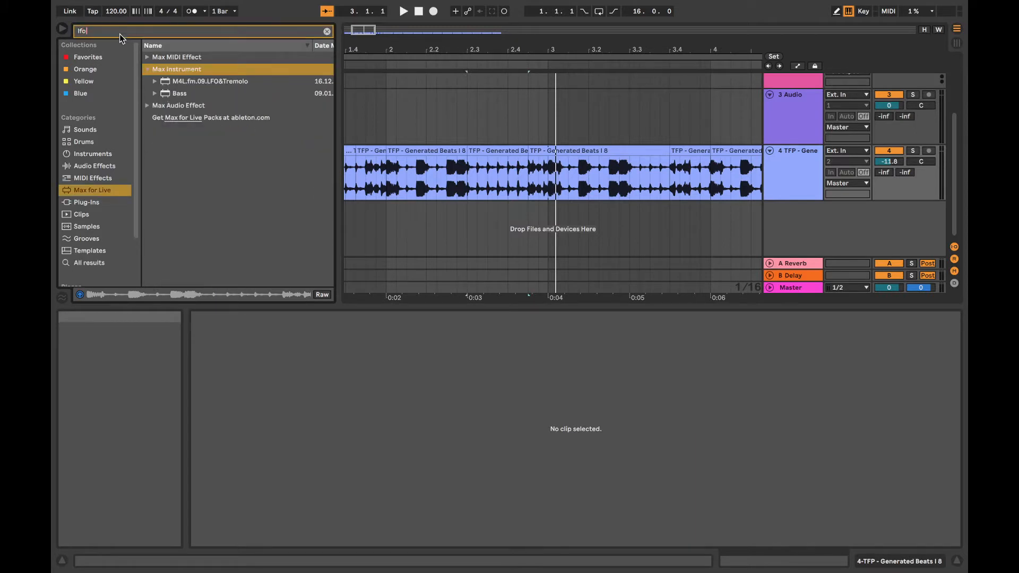
left_click(151, 57)
left_click(149, 93)
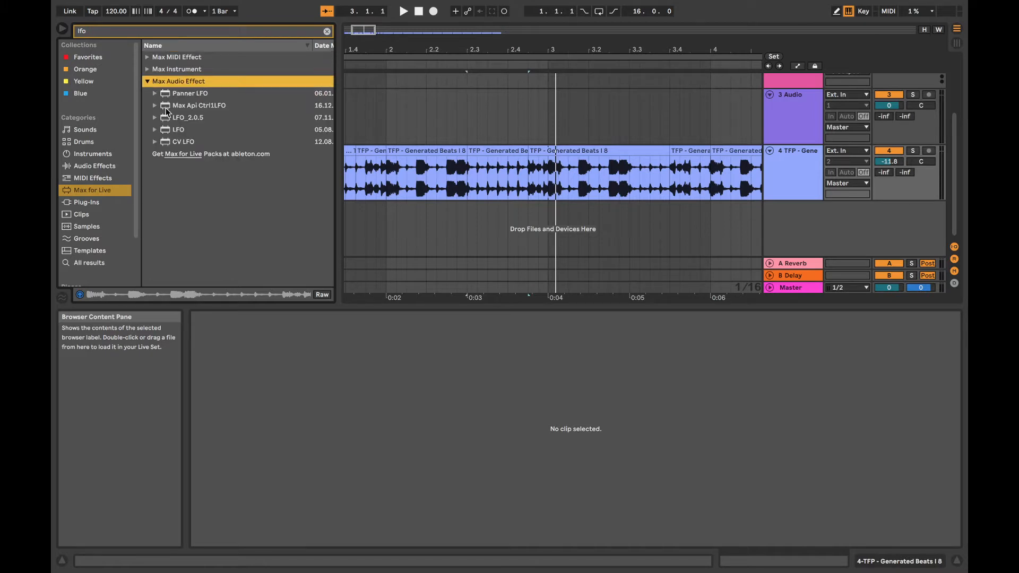
double_click(185, 117)
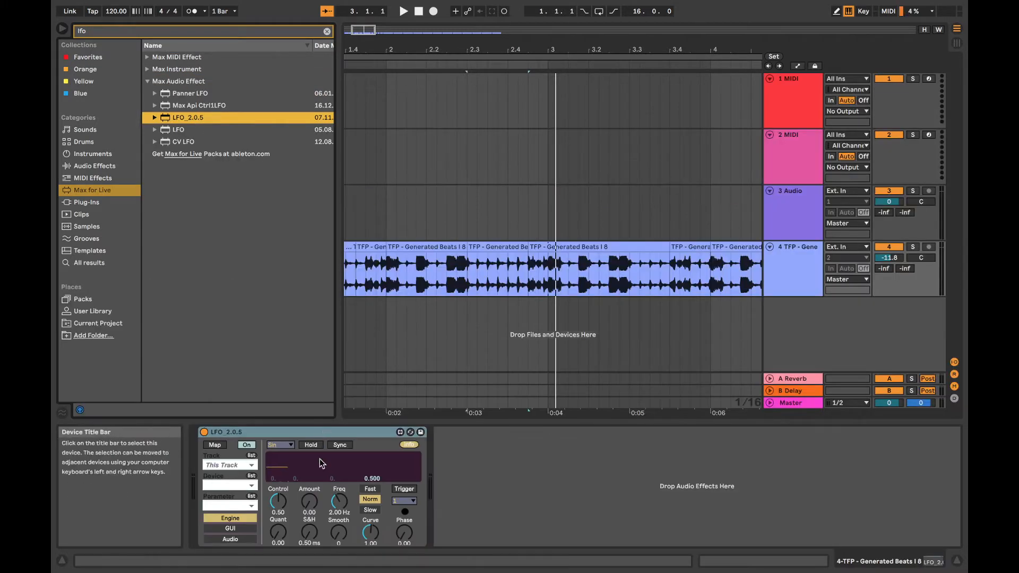
Set the LFO waveform to S&H and its modulation amount to 0.38
left_click(280, 445)
left_click(290, 520)
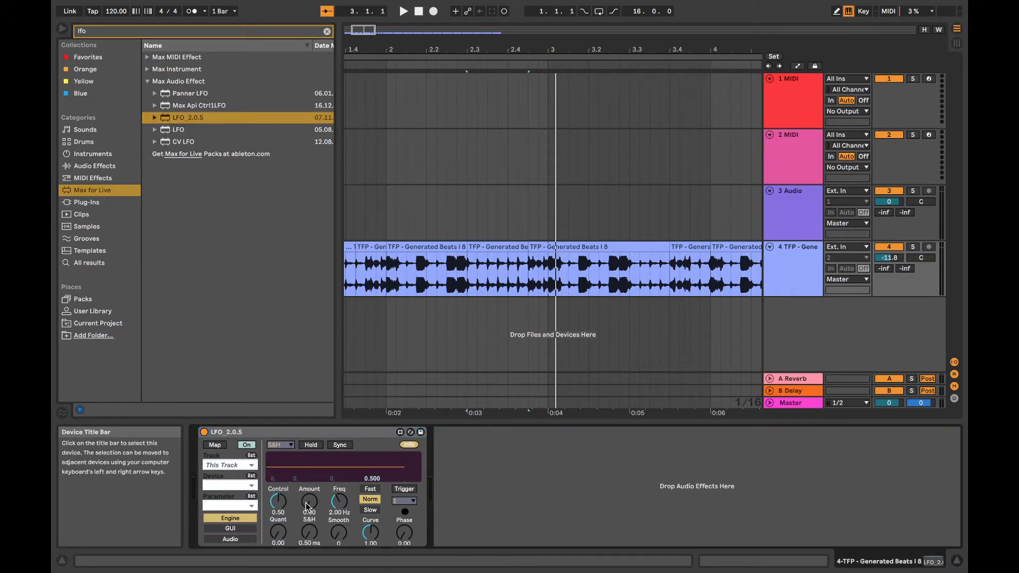
left_click(276, 446)
left_click(276, 447)
left_click_drag(308, 506, 308, 484)
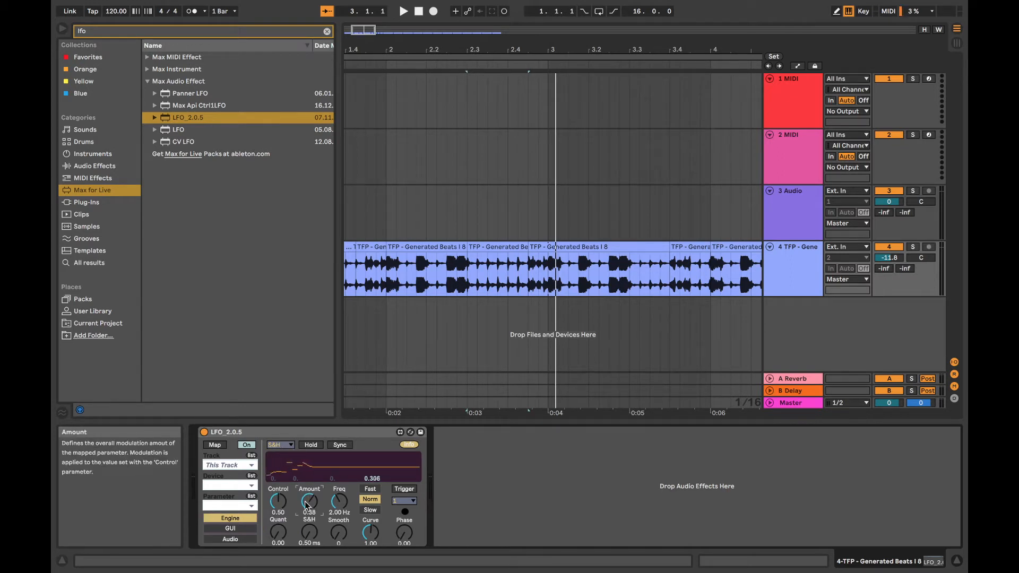
Enable the LFO's mapping and try to assign it to the transposition of the 2.3.1 to 2.4.3 clip in track 4
left_click(217, 445)
left_click(785, 250)
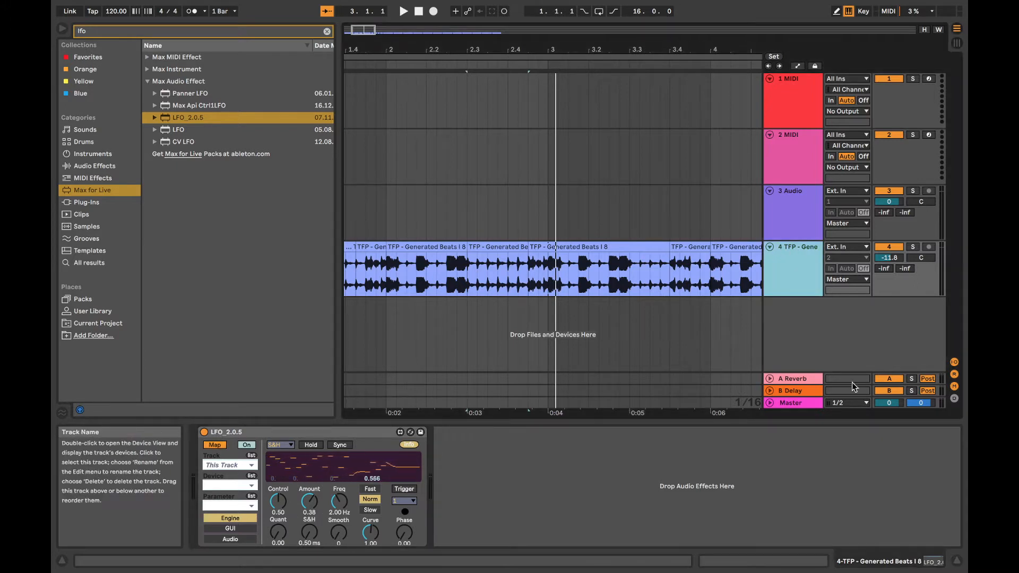
left_click(878, 562)
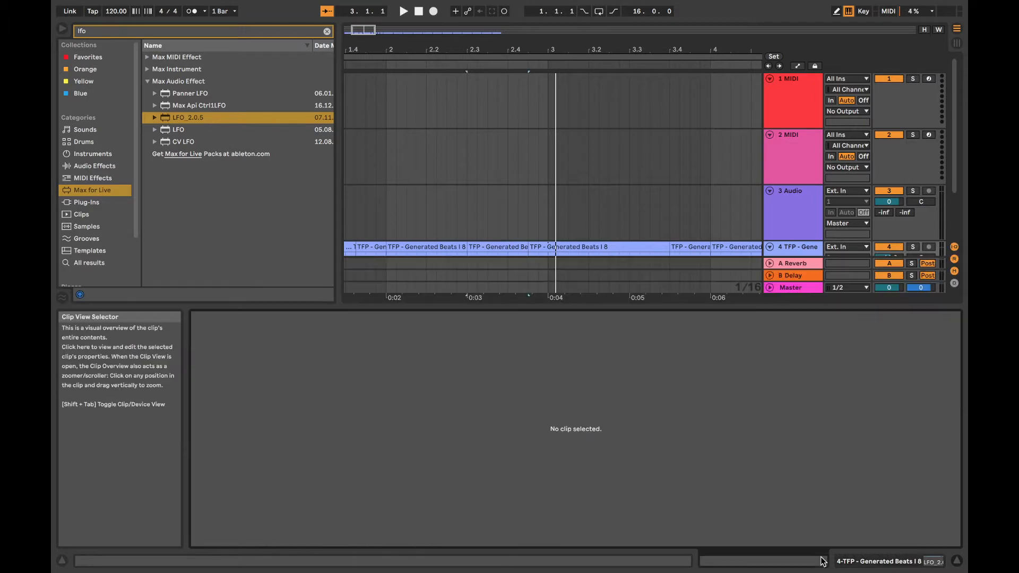
left_click(854, 562)
left_click(770, 247)
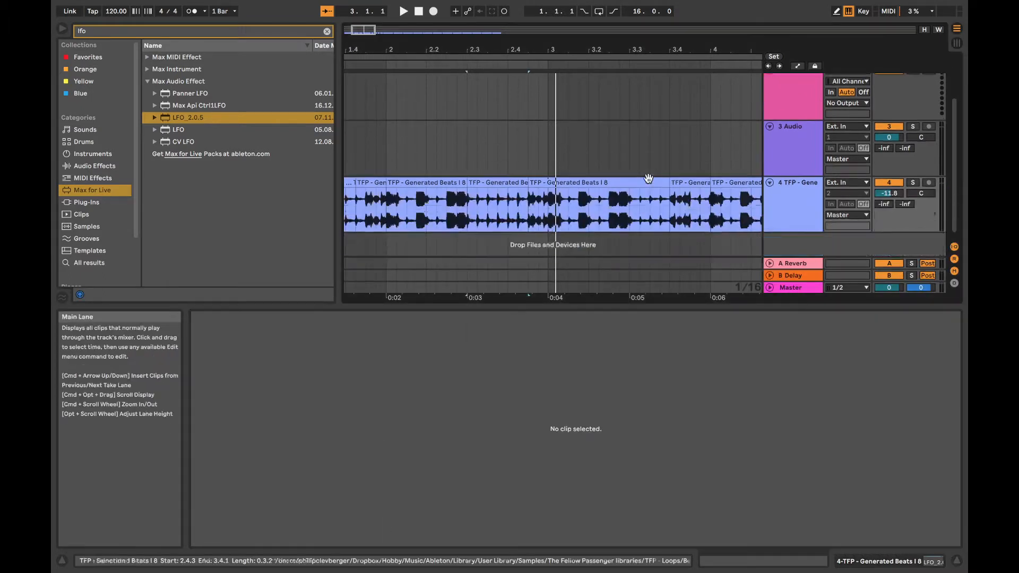
left_click(560, 177)
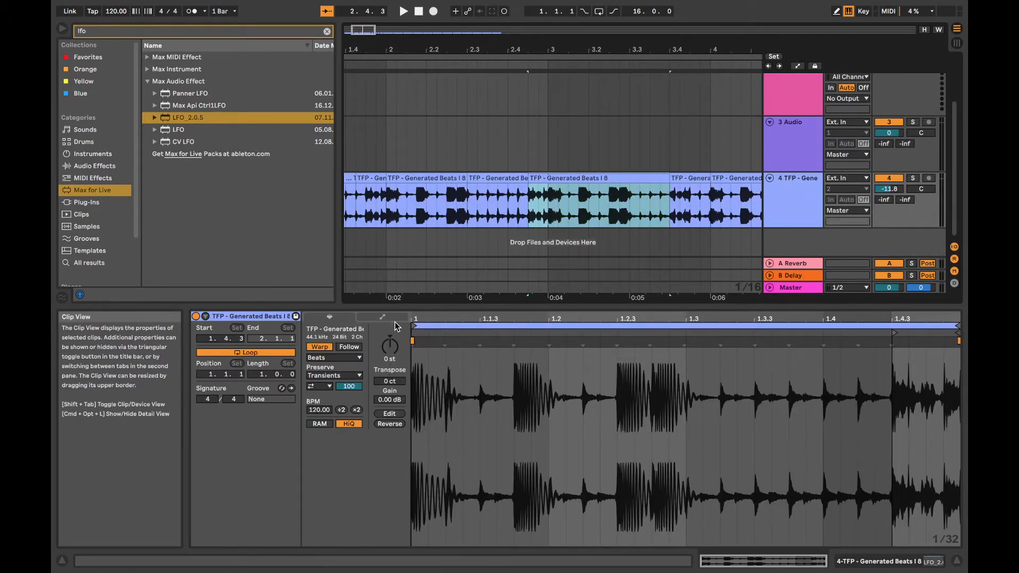
left_click(493, 183)
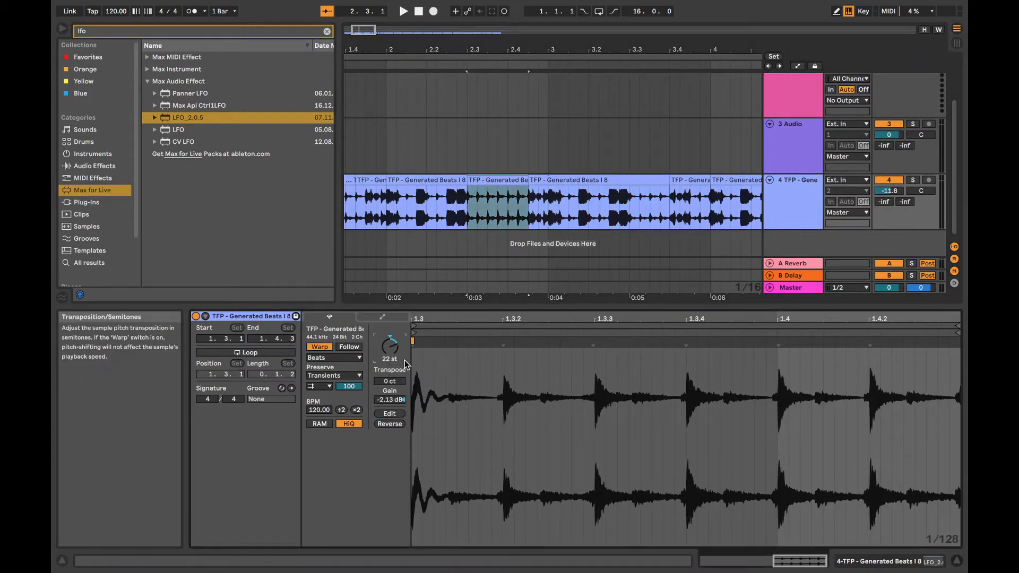
key("space")
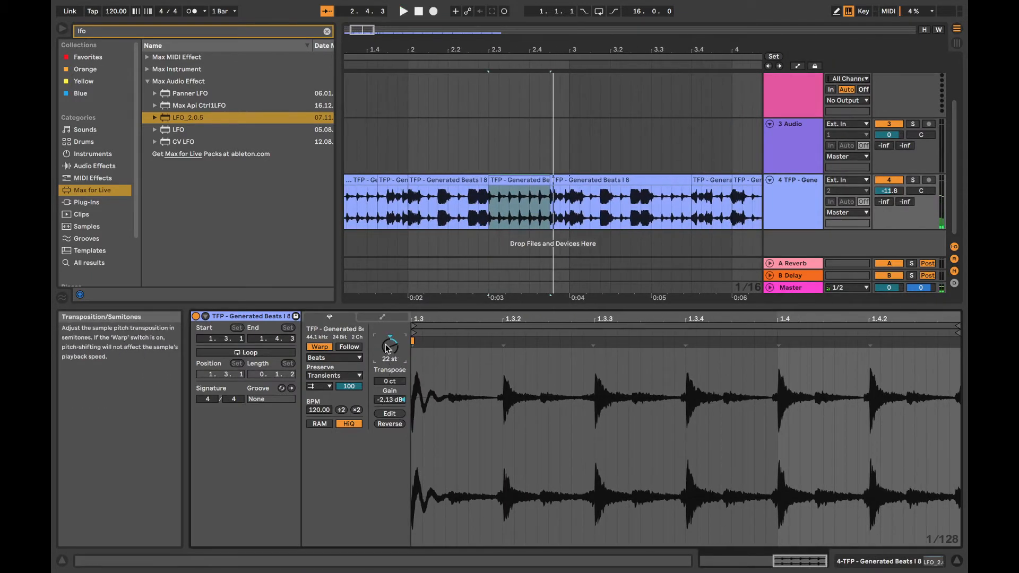
right_click(387, 348)
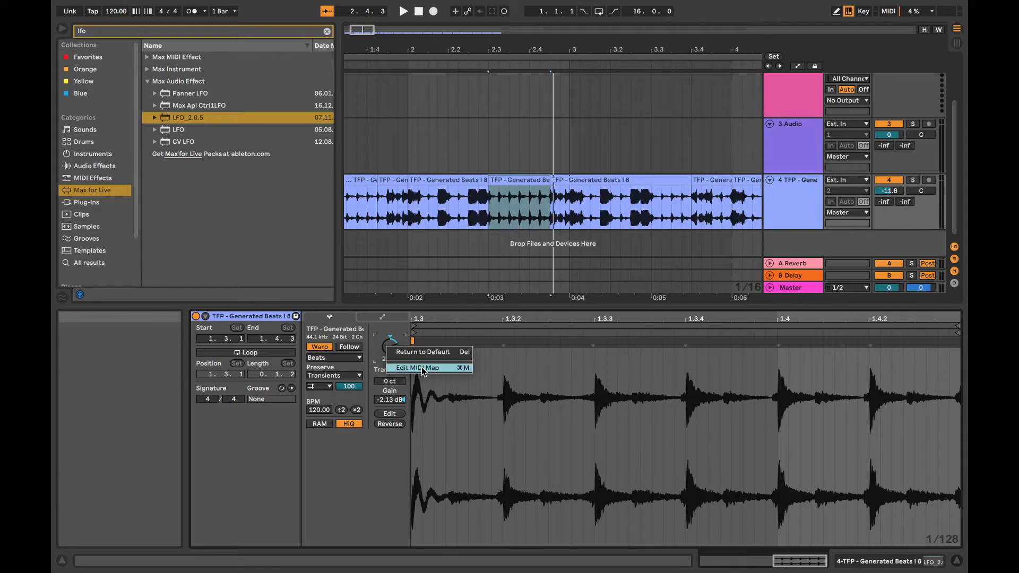
left_click(374, 342)
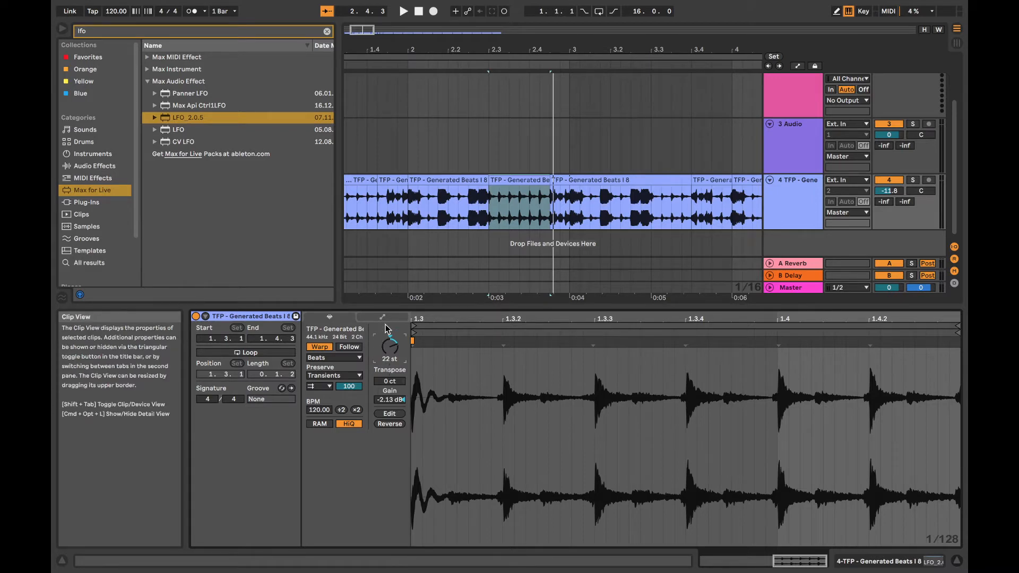
Delete the LFO_2.0.5 device from track 4
left_click(792, 207)
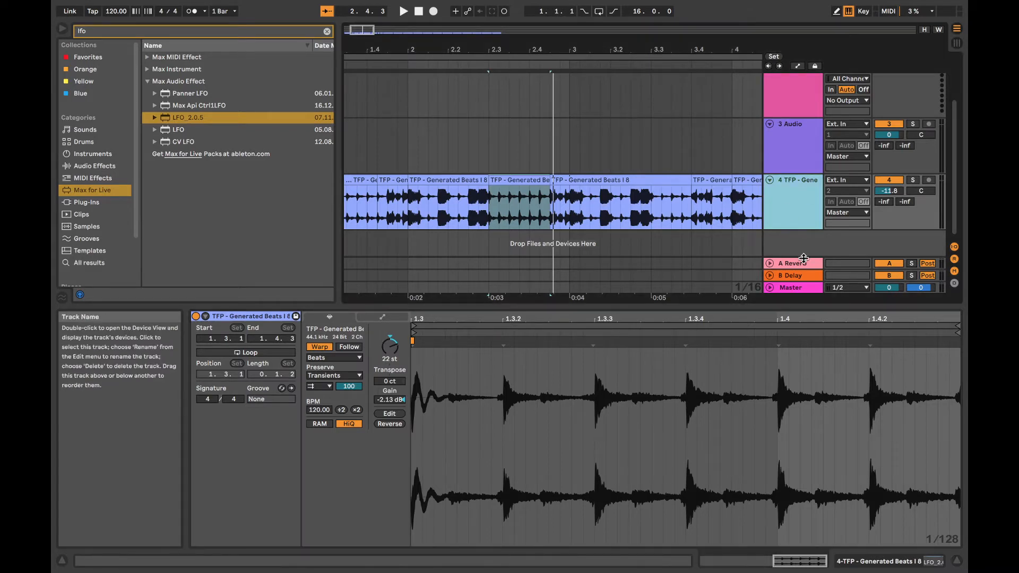
left_click(918, 561)
left_click(330, 432)
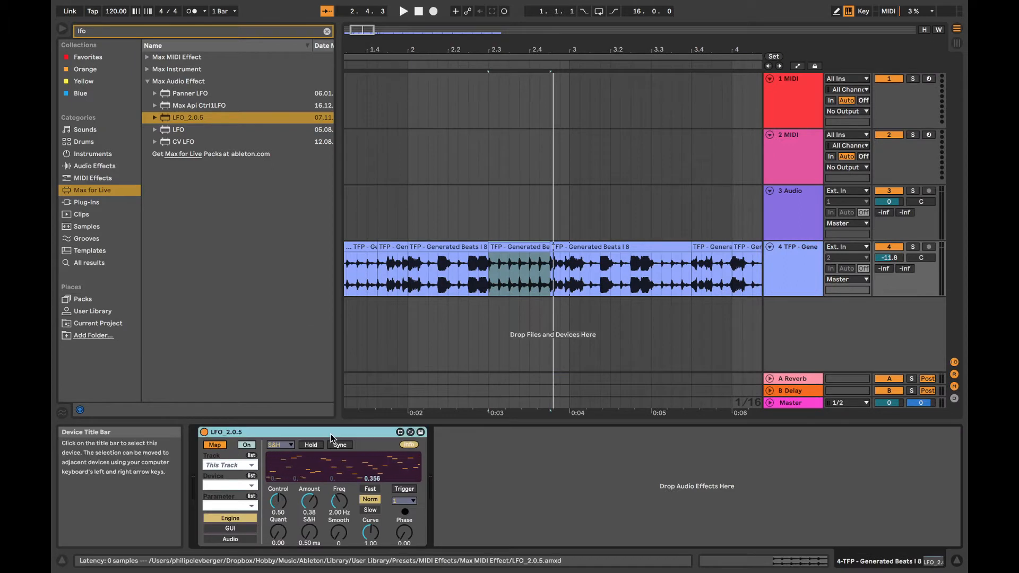
key("Delete")
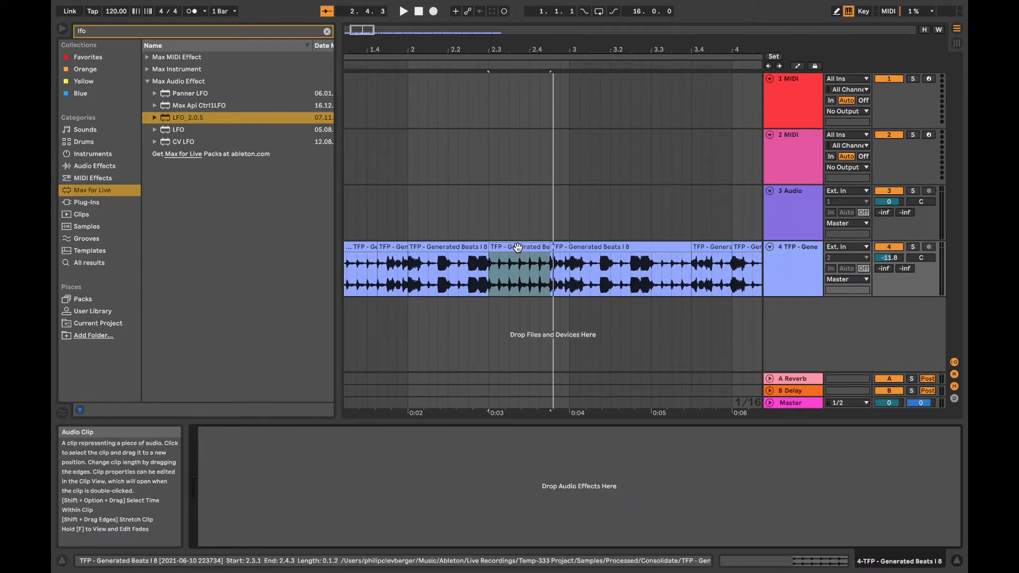
Play track 4 from the clip starting at 2.4.3 through to bar 5
left_click(517, 247)
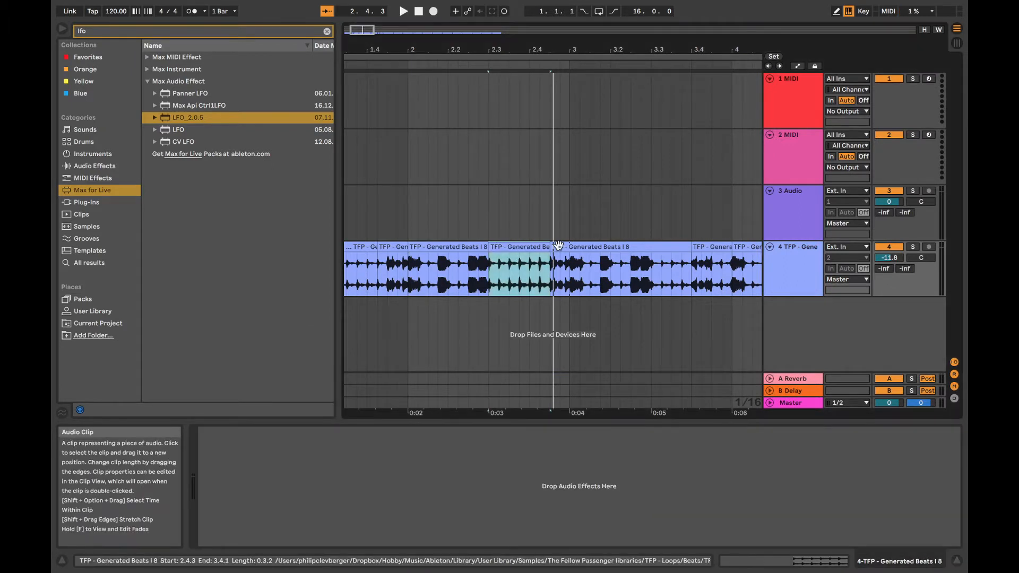
left_click(598, 249)
key("space")
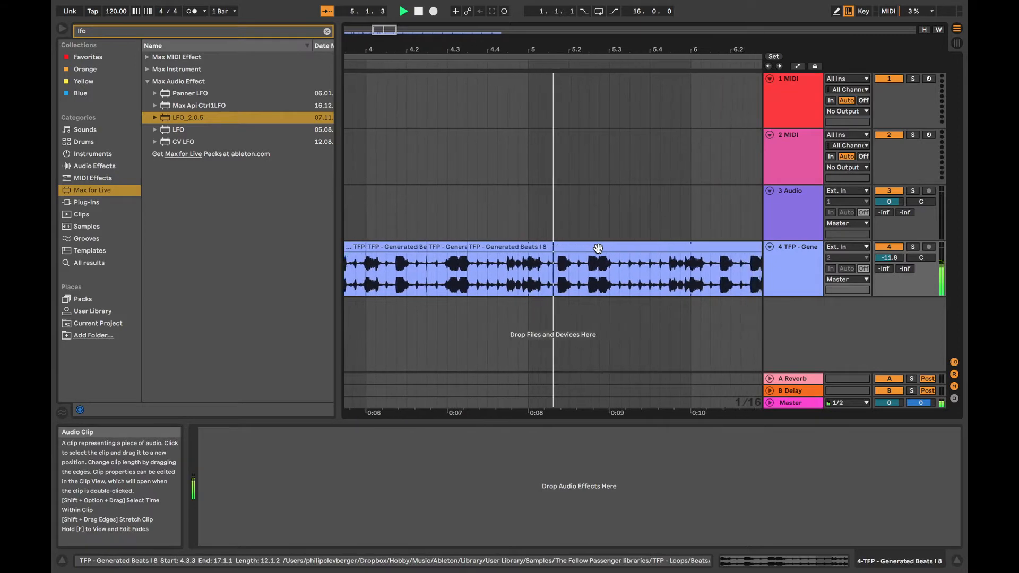
key("space")
In the clip starting at 4.3.3, draw a transposition envelope rising to +48 st at 1.2.2 and falling to -48 st at 1.3.3
left_click(595, 248)
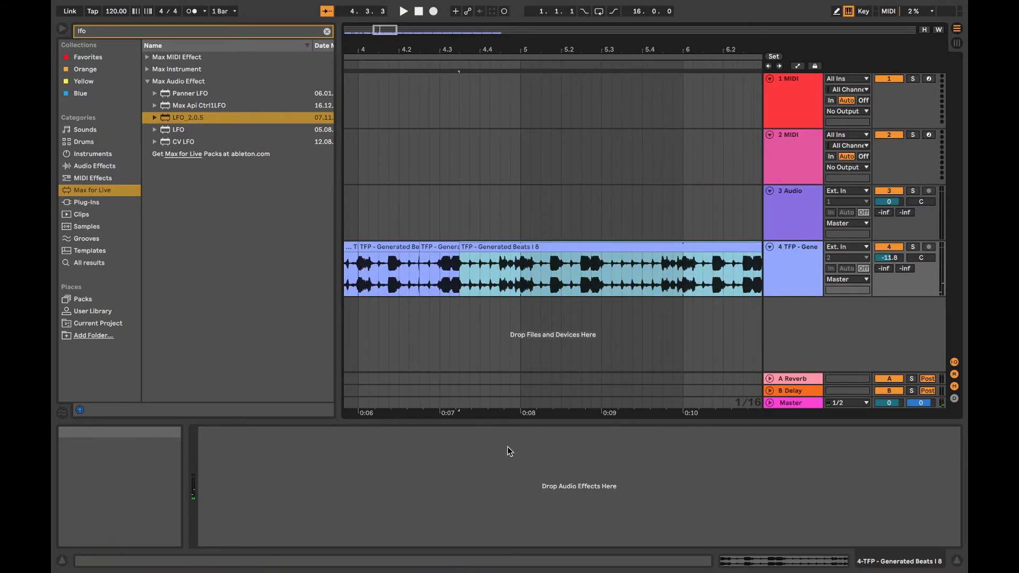
left_click(912, 562)
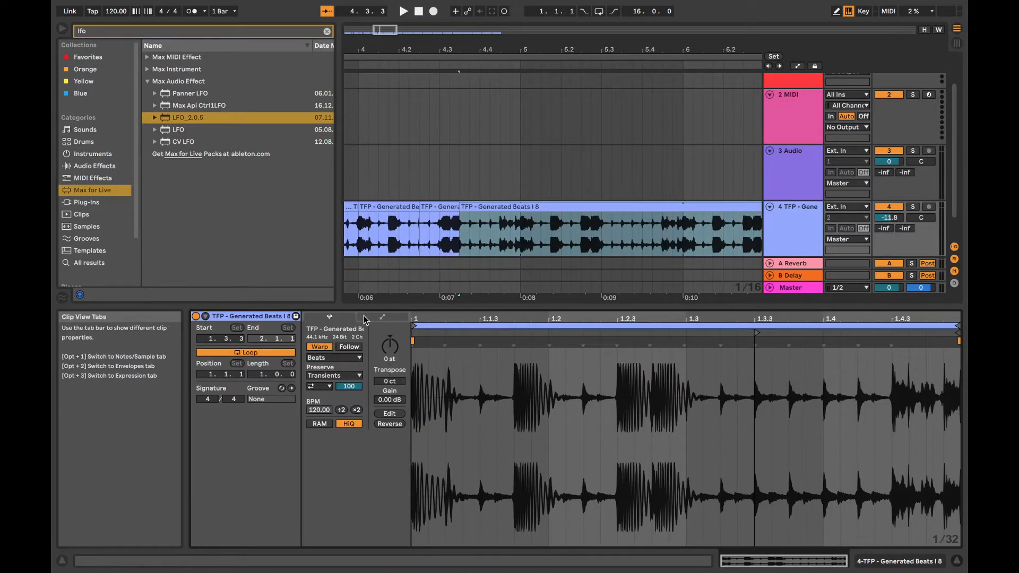
left_click(380, 317)
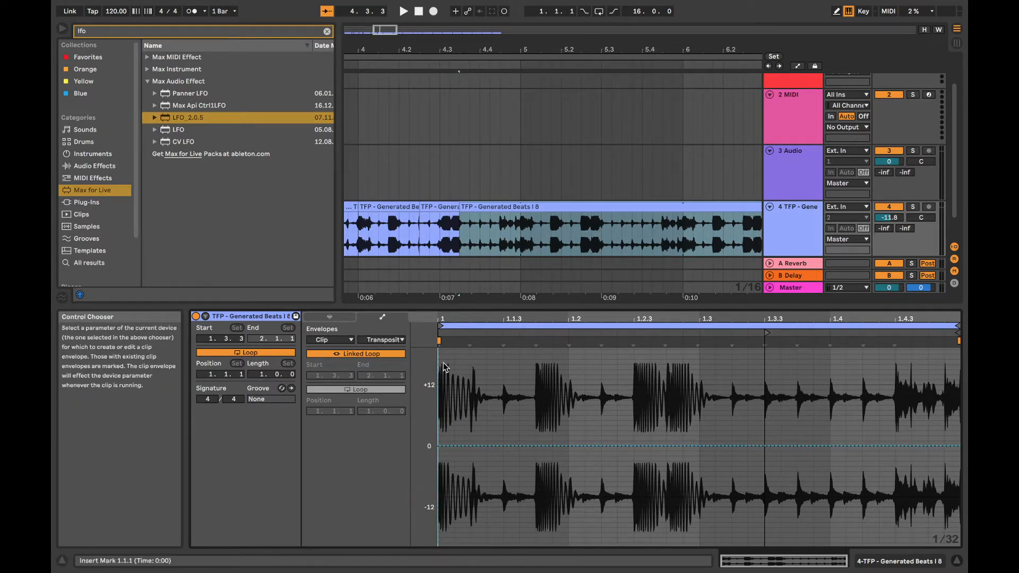
left_click(518, 444)
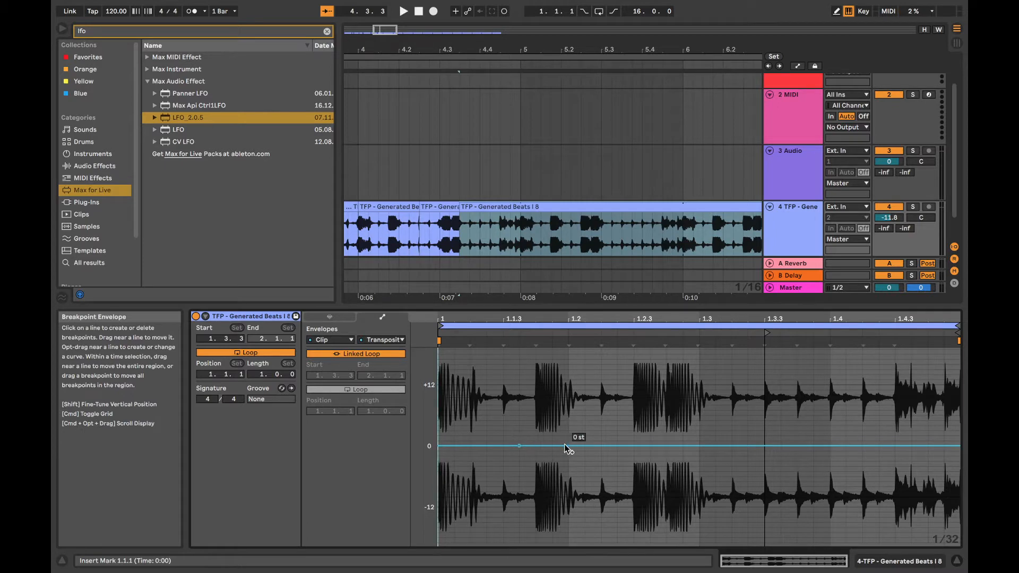
left_click_drag(567, 448, 605, 351)
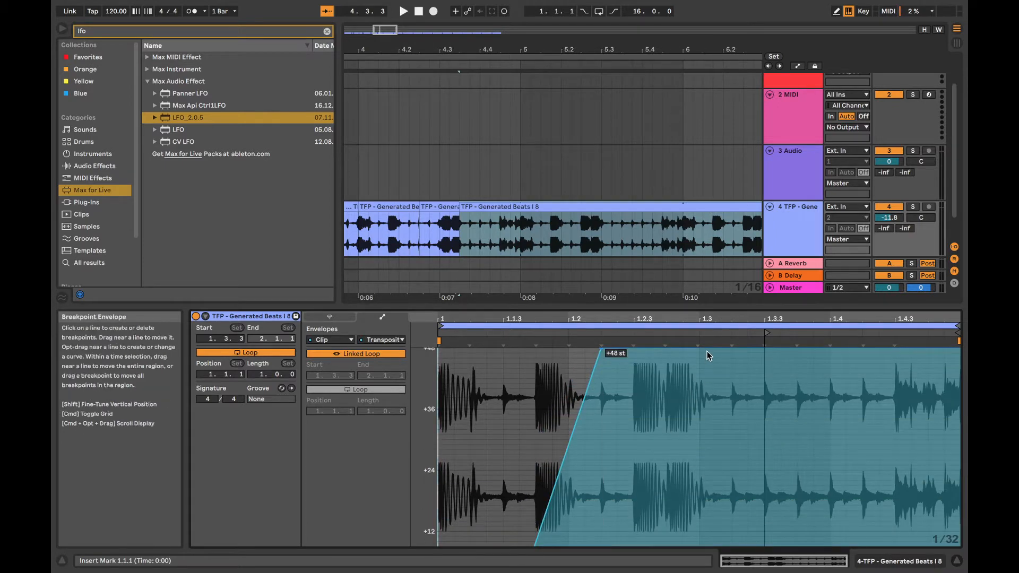
left_click_drag(708, 353, 764, 545)
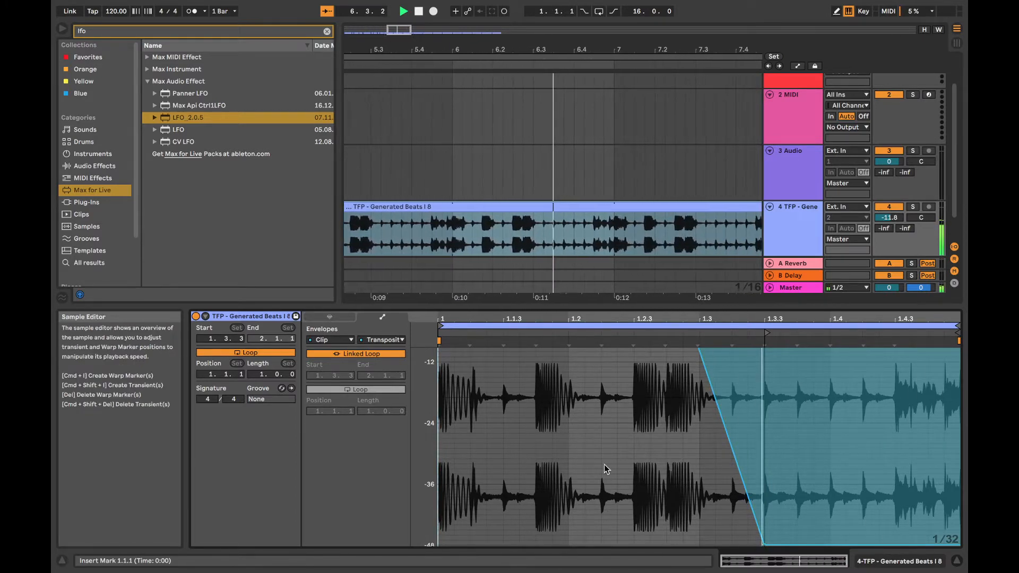
Play back the clip with its transposition envelope and check the envelope's full pitch range
key("space")
scroll(603, 464, "up", 5)
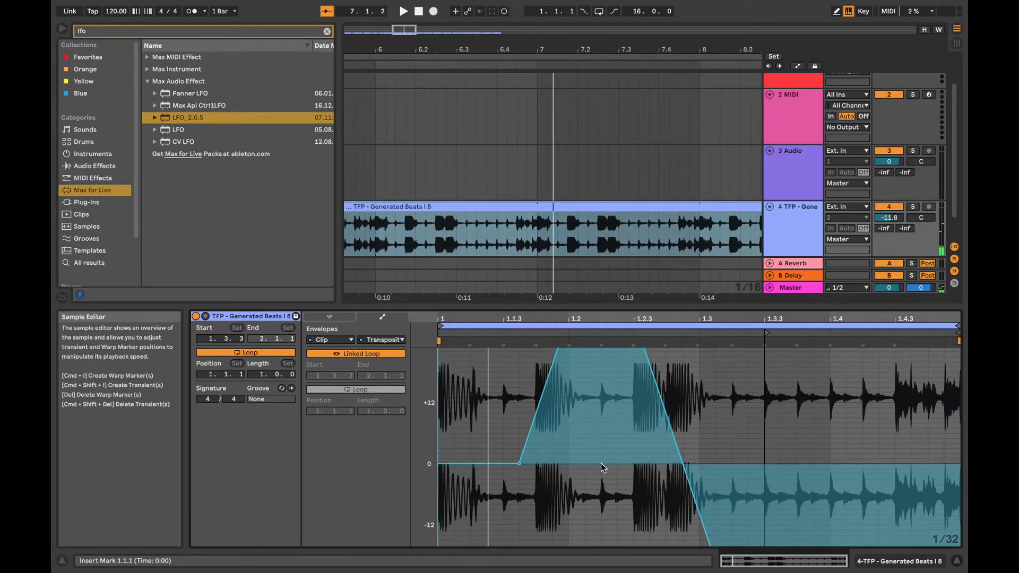
scroll(562, 428, "up", 8)
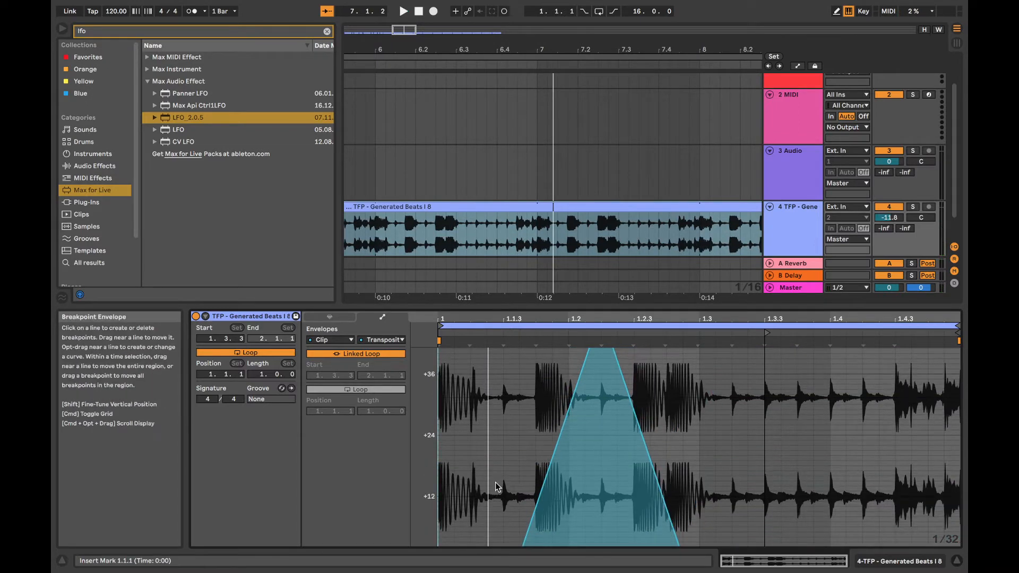
scroll(658, 420, "down", 8)
key("space")
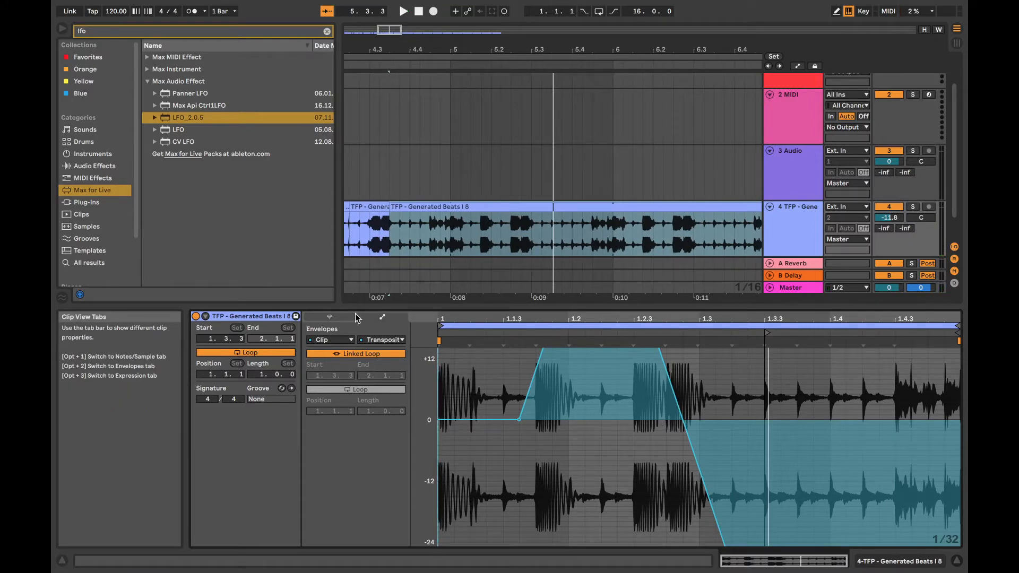
Unlink the envelope's loop and shorten it to 0.1.3, and pull breakpoints inside it down to about -23 st and -17 st
left_click(346, 355)
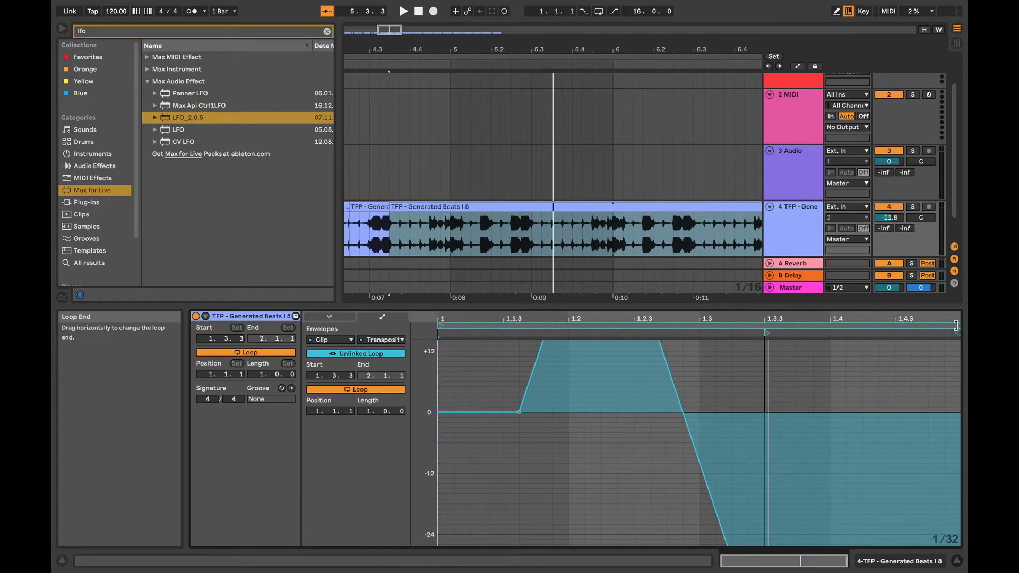
mouse_move(956, 325)
left_mouse_down()
mouse_move(744, 326)
mouse_move(682, 341)
left_mouse_up()
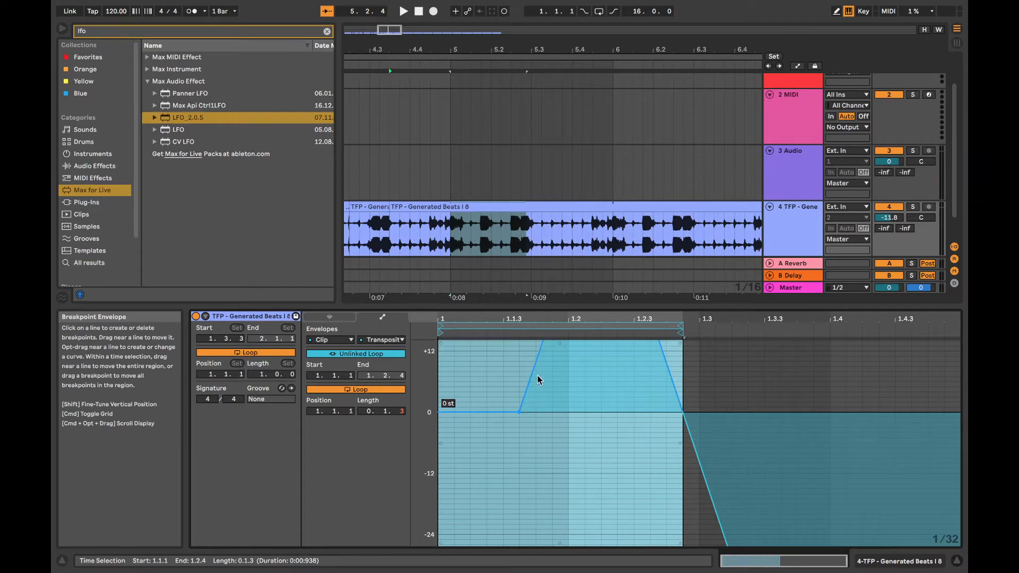
left_click_drag(541, 369, 602, 528)
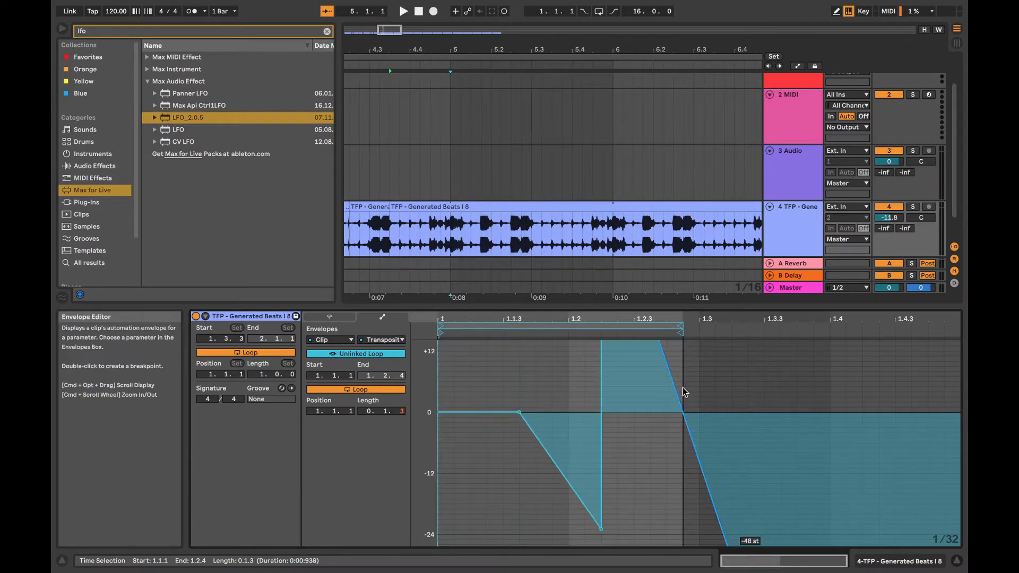
left_click_drag(474, 423, 471, 498)
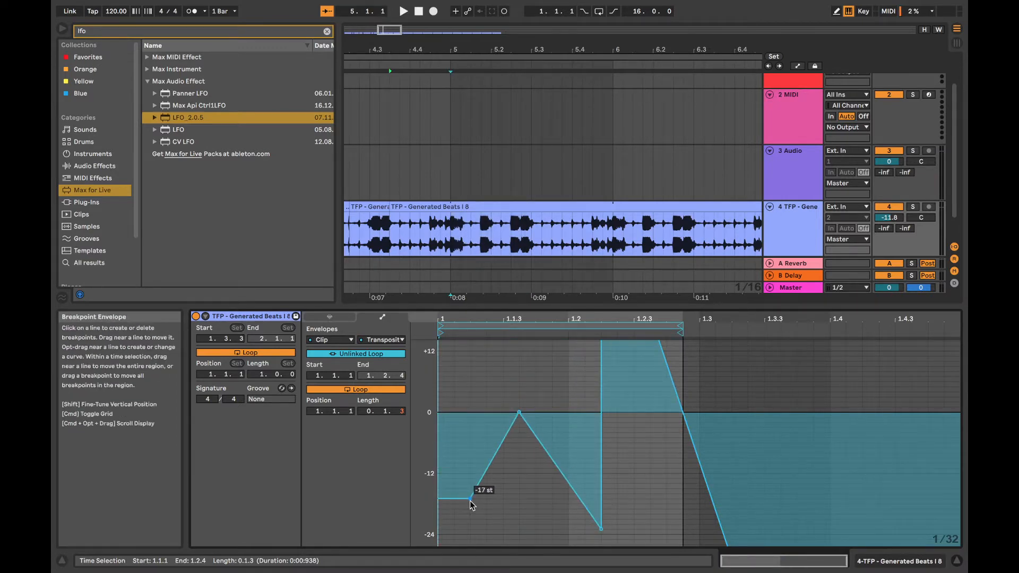
Audition the short transposition loop, then raise its opening breakpoints to about -9 st and lengthen the envelope loop to 1.2.0
key("space")
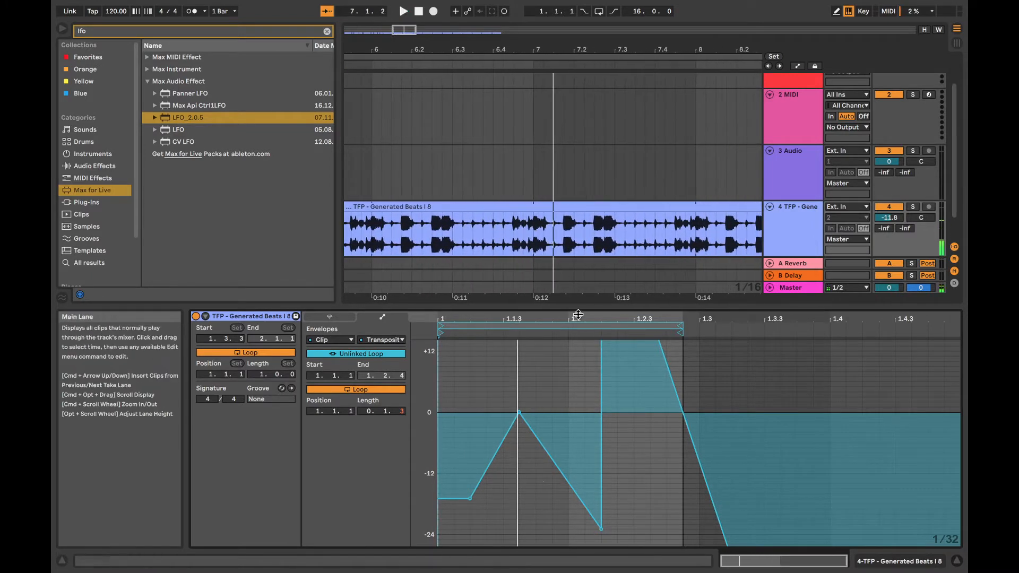
left_click_drag(470, 497, 469, 458)
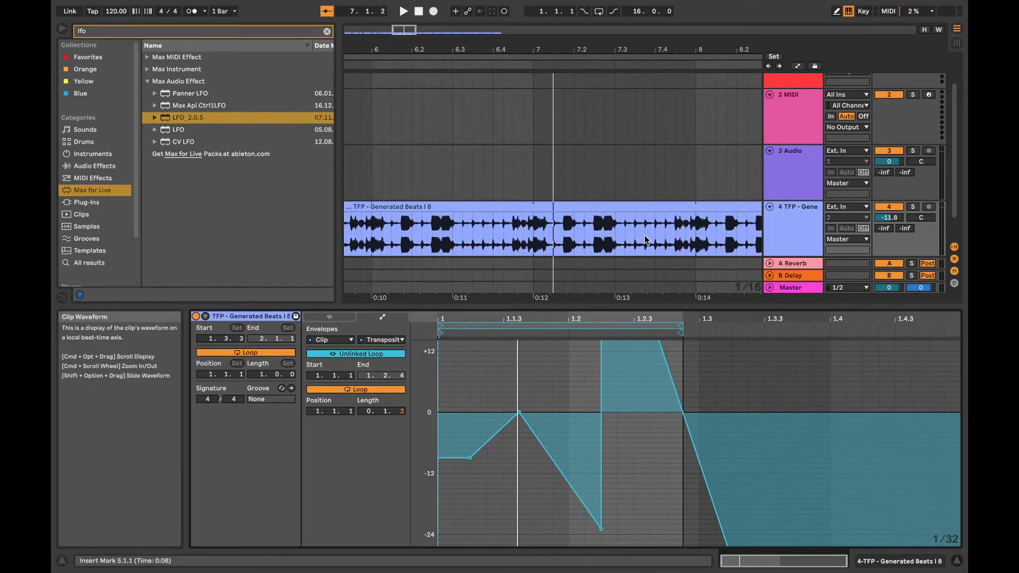
scroll(630, 419, "up", 2)
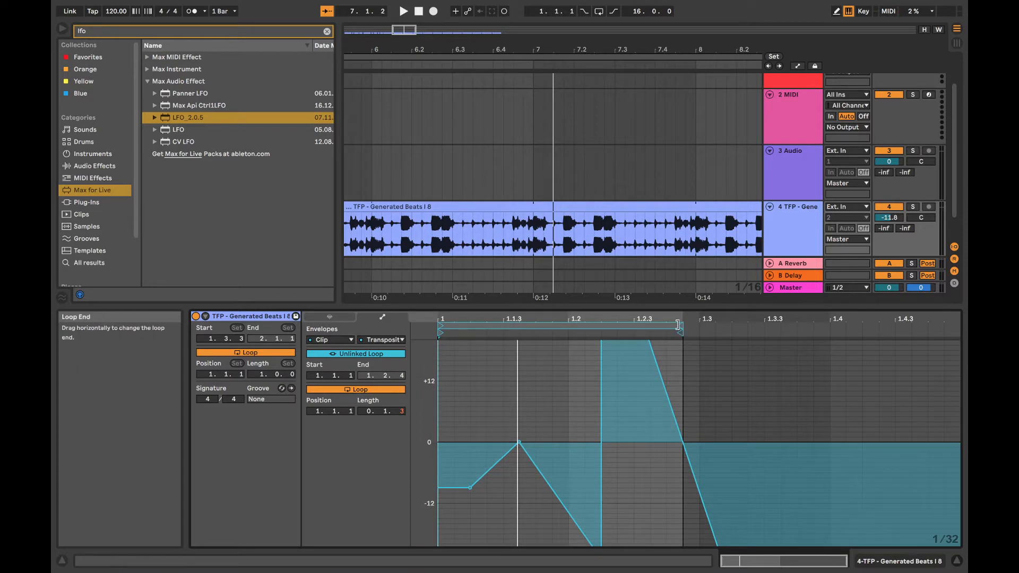
left_click_drag(683, 329, 877, 330)
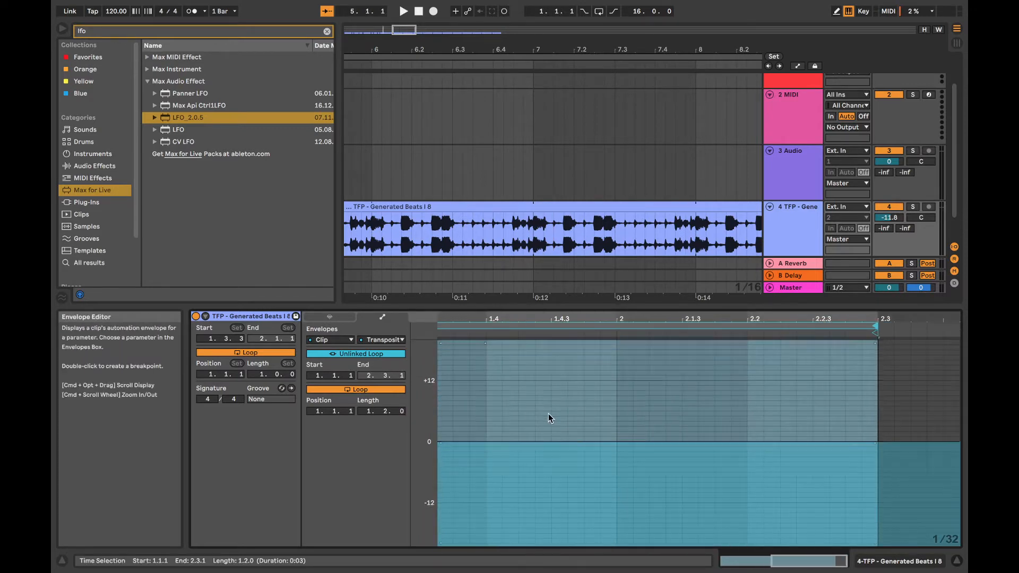
Raise the transposition envelope's -48 st breakpoint near 1.3.3 to 0 st and move it slightly earlier
scroll(550, 412, "down", 5)
scroll(550, 412, "left", 7)
scroll(549, 411, "up", 6)
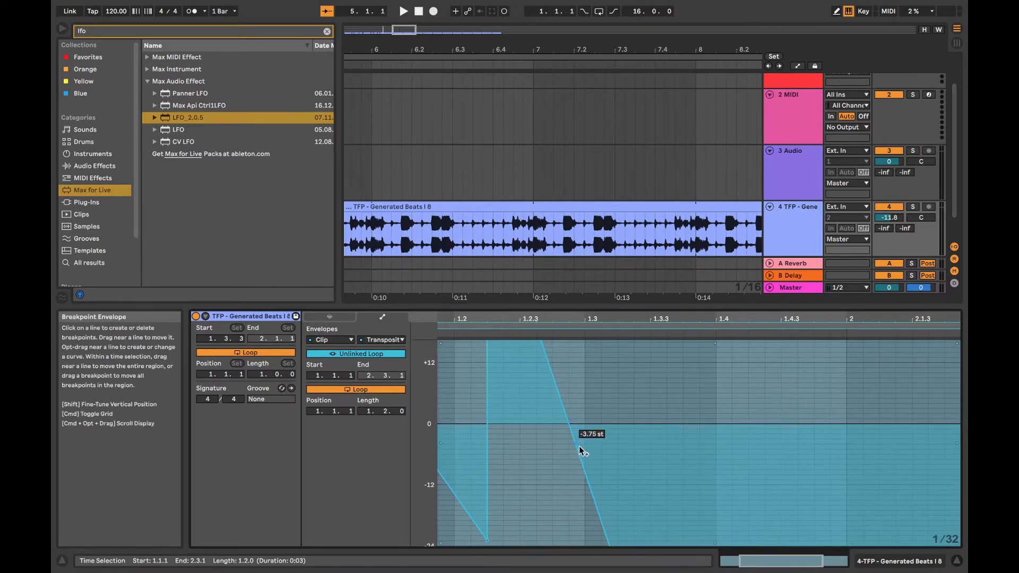
scroll(671, 460, "down", 6)
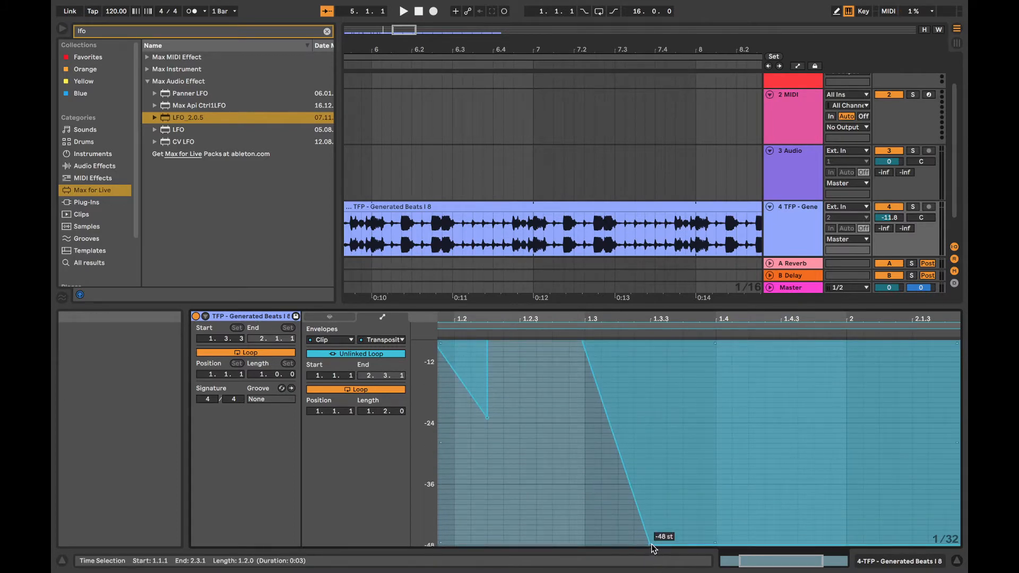
left_click_drag(651, 544, 633, 387)
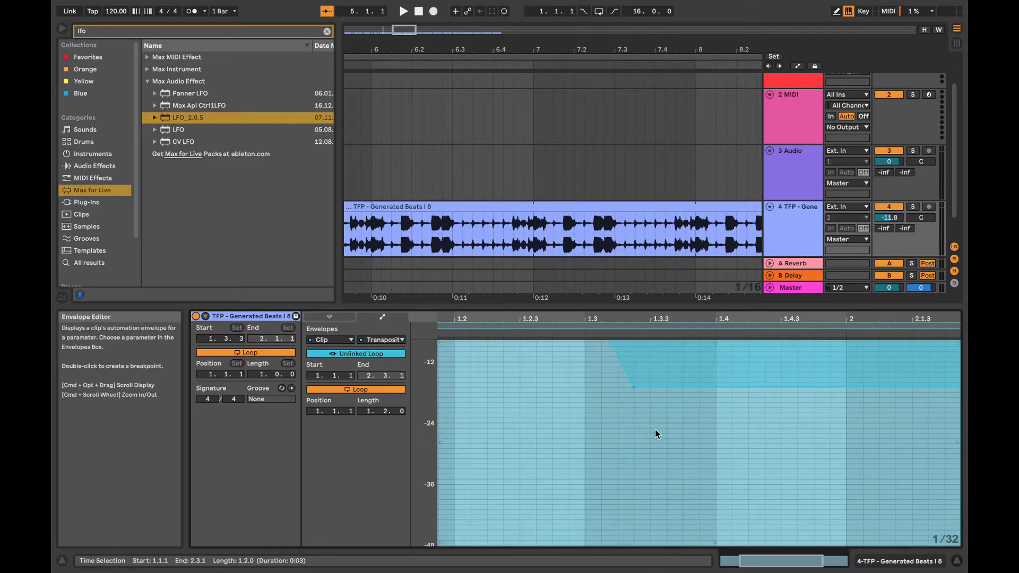
key("super+z")
left_click(579, 429)
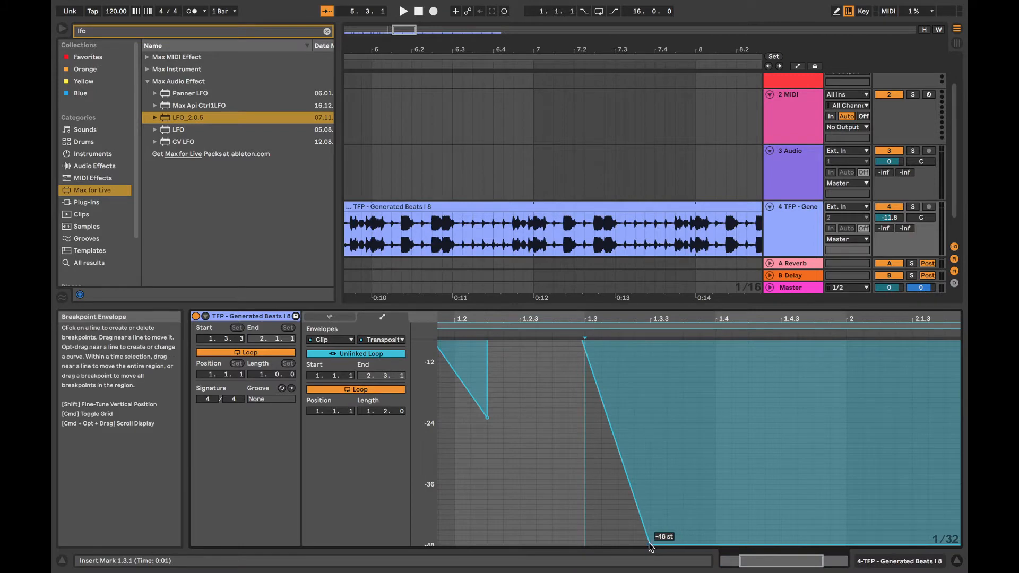
left_click_drag(648, 543, 633, 418)
mouse_move(635, 523)
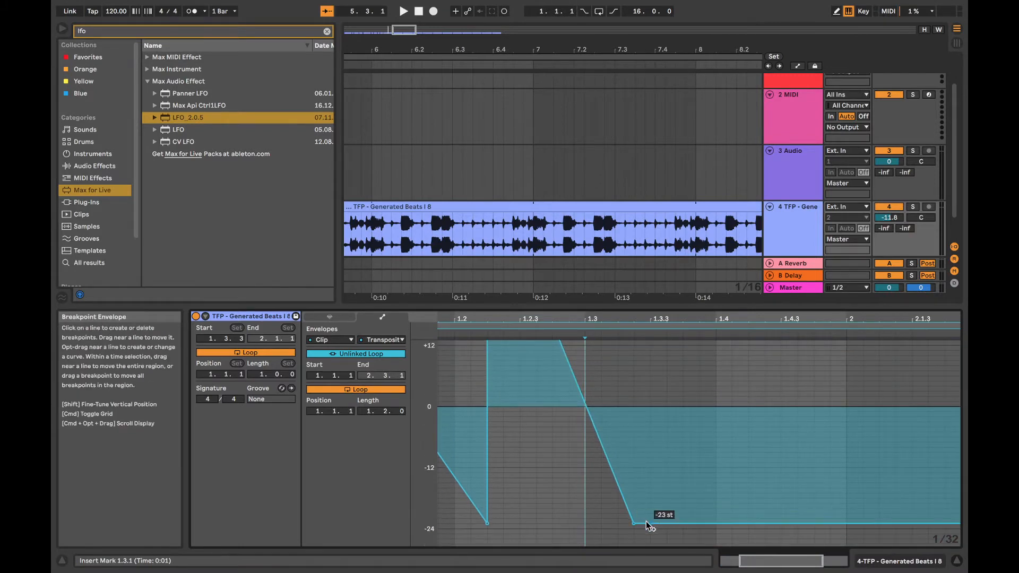
left_click_drag(634, 524, 635, 406)
Play back the clip with its lengthened transposition loop and review the envelope from its start
key("space")
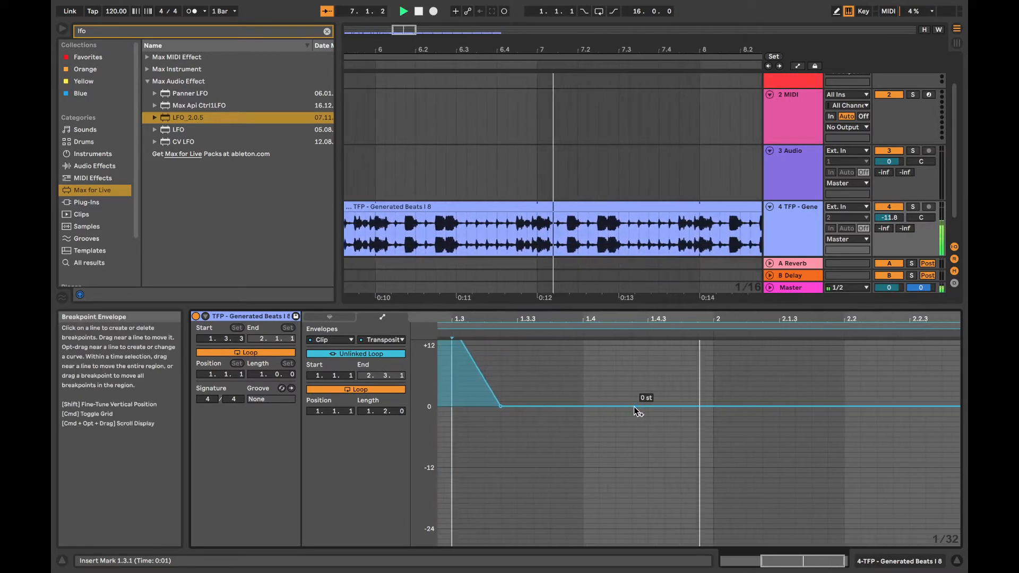
key("space")
scroll(530, 405, "up", 5)
scroll(532, 404, "left", 3)
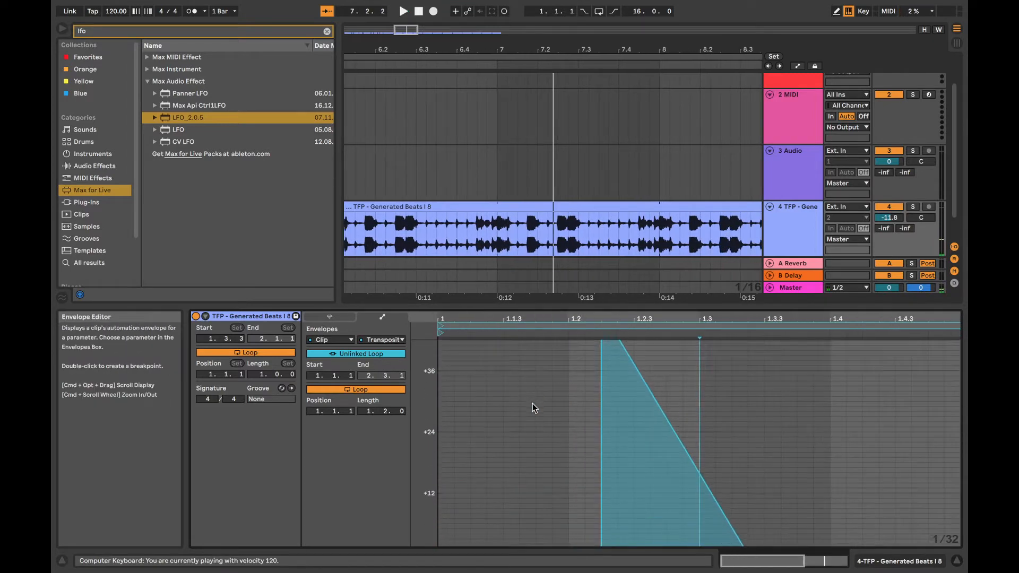
scroll(533, 403, "down", 4)
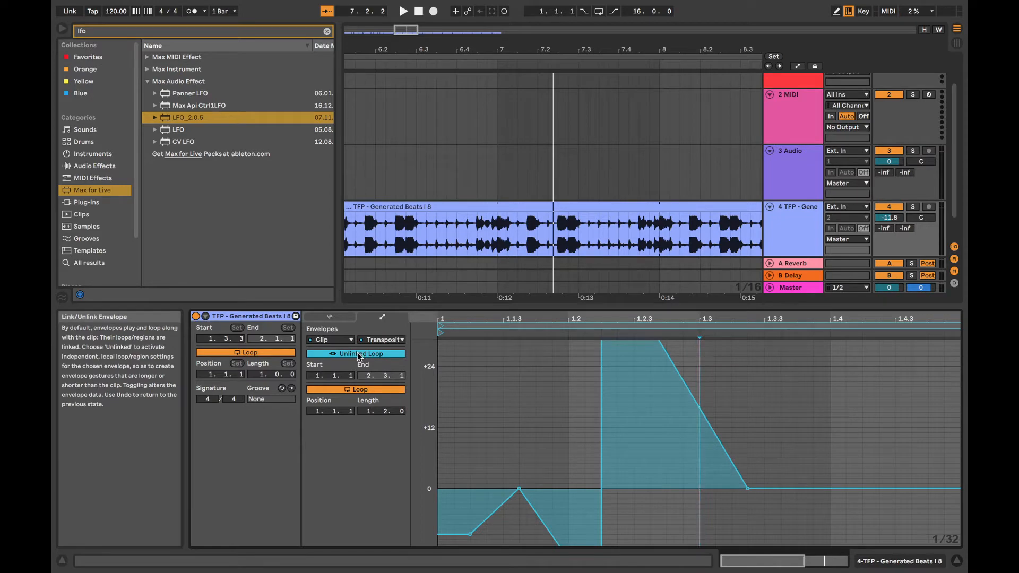
Switch the clip's warp mode to Texture, audition it and raise Grain Size to 238.53
left_click(329, 317)
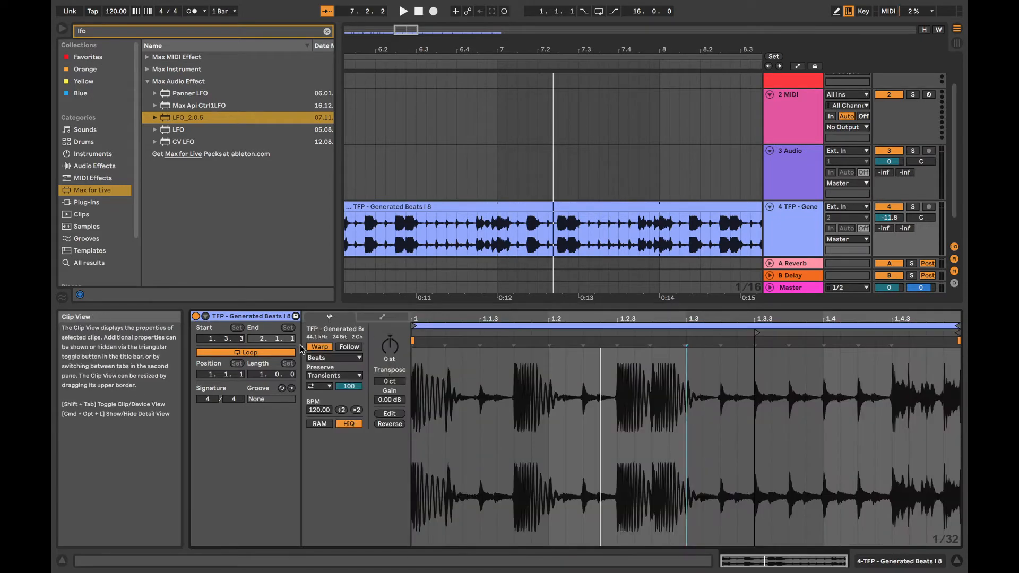
left_click(326, 358)
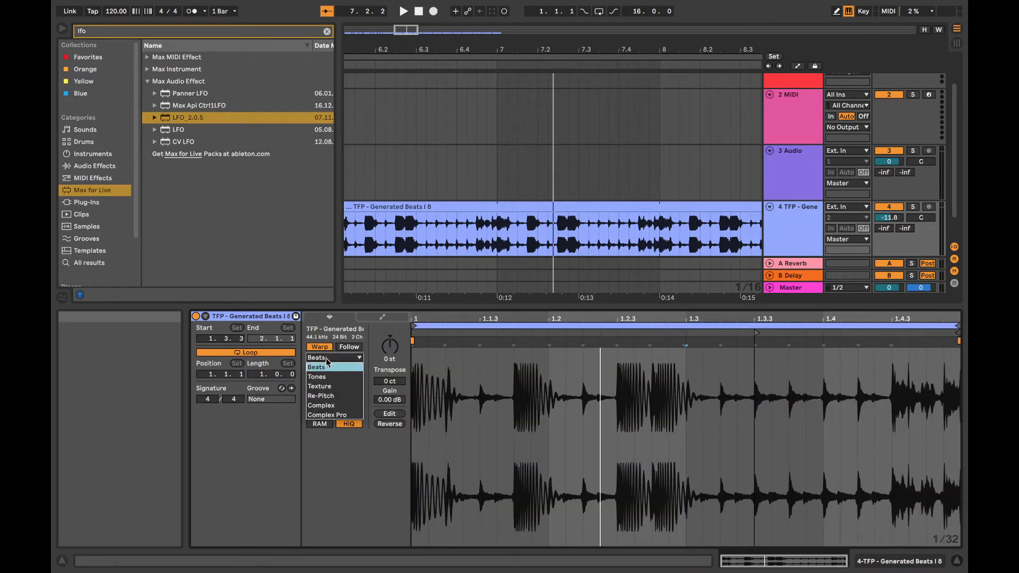
left_click(329, 386)
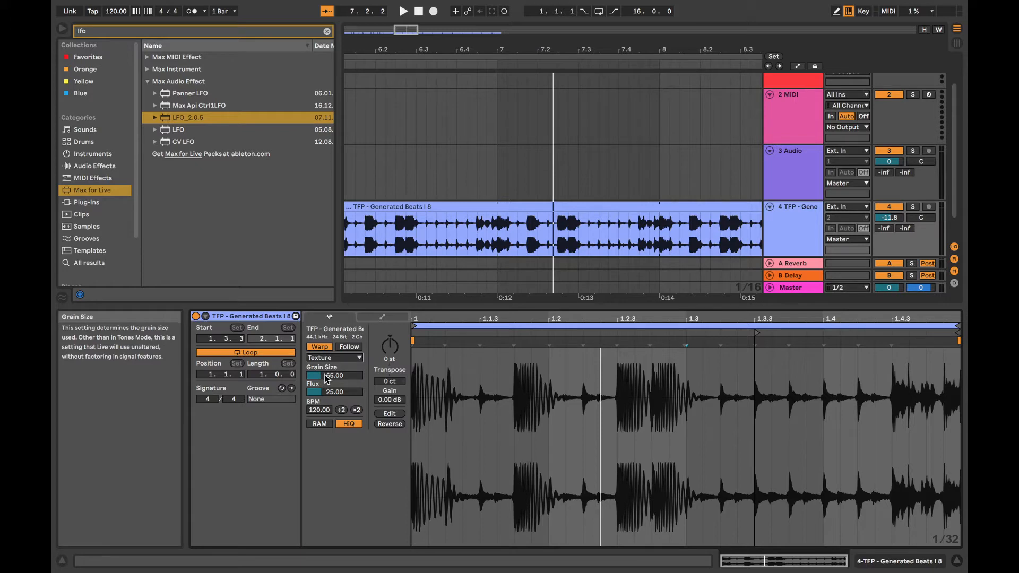
key("space")
left_click_drag(326, 375, 326, 335)
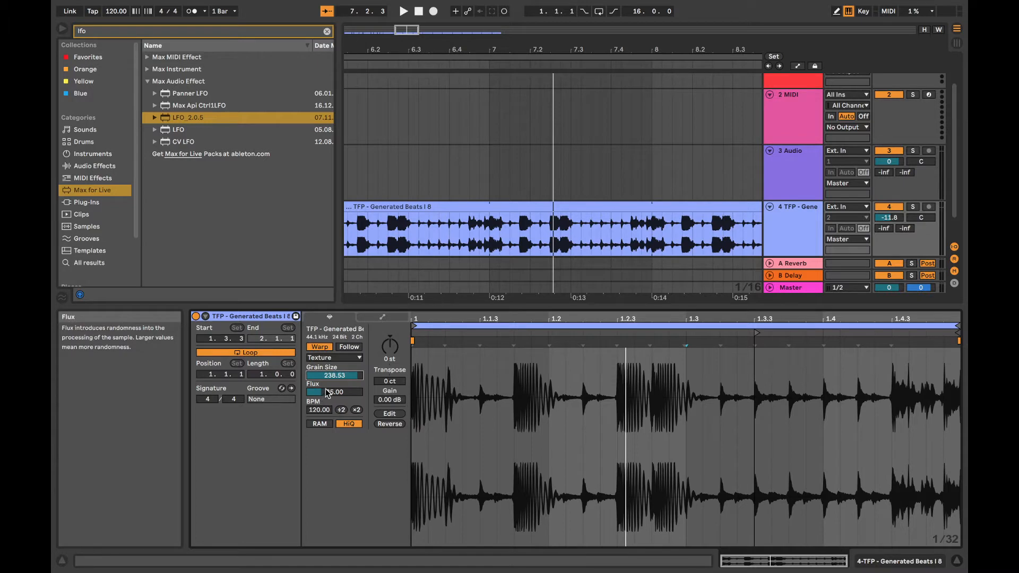
Lower the clip's Flux to its minimum, then raise it to 91.41 during playback
left_click_drag(326, 389, 326, 408)
key("space")
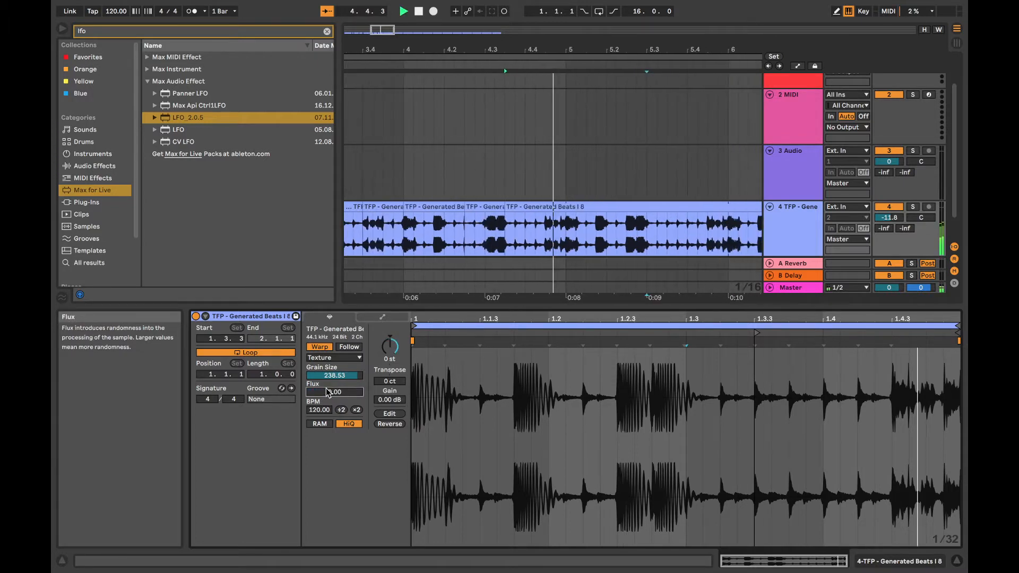
left_click_drag(326, 392, 335, 395)
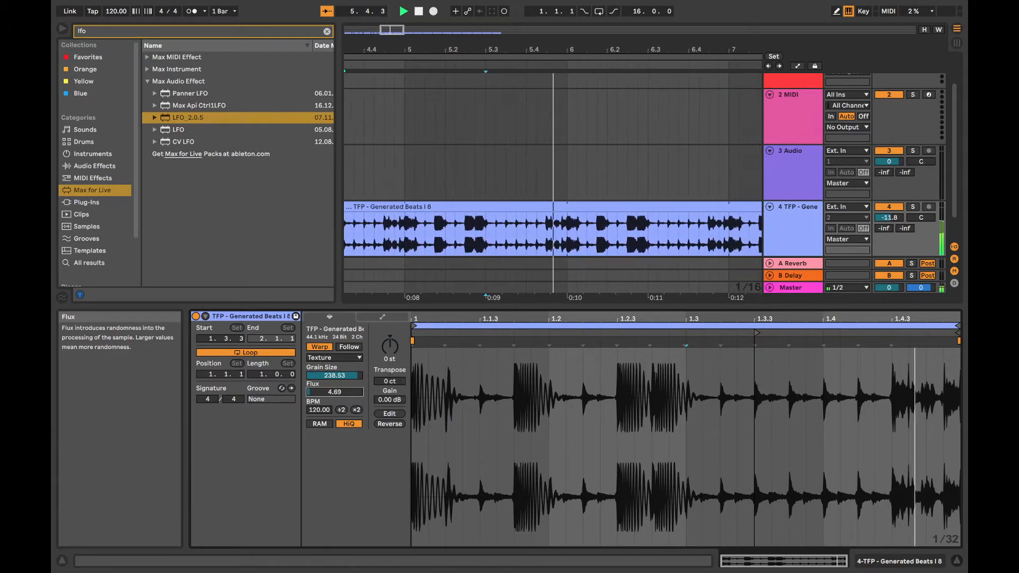
key("space")
Draw a Grain Size envelope holding 55.2 % until 1.2, peaking at 100 % after 1.3, dropping to 0 % at 1.3.4 and returning to 81.9 %
right_click(336, 396)
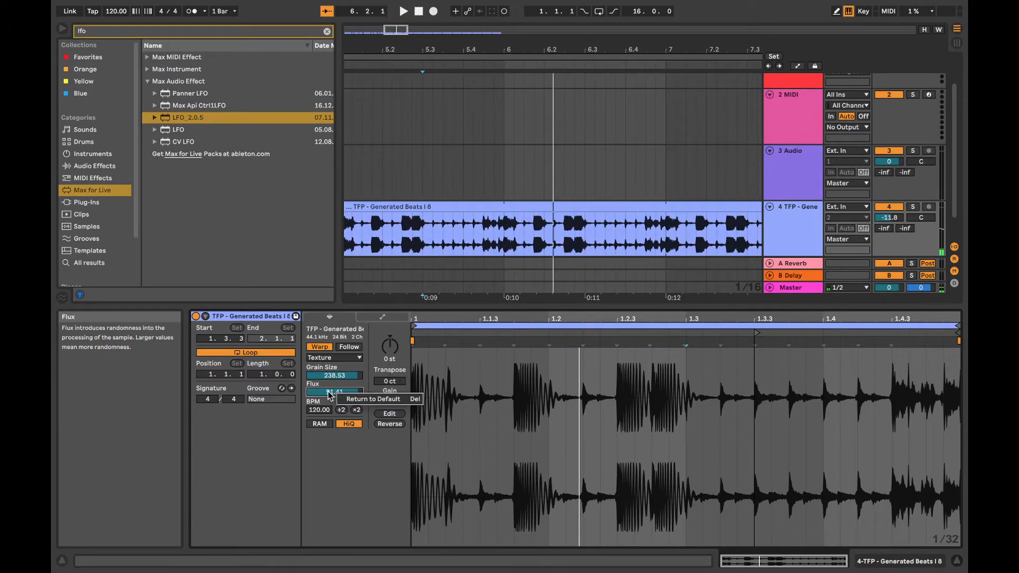
left_click(329, 377)
right_click(329, 378)
left_click(312, 391)
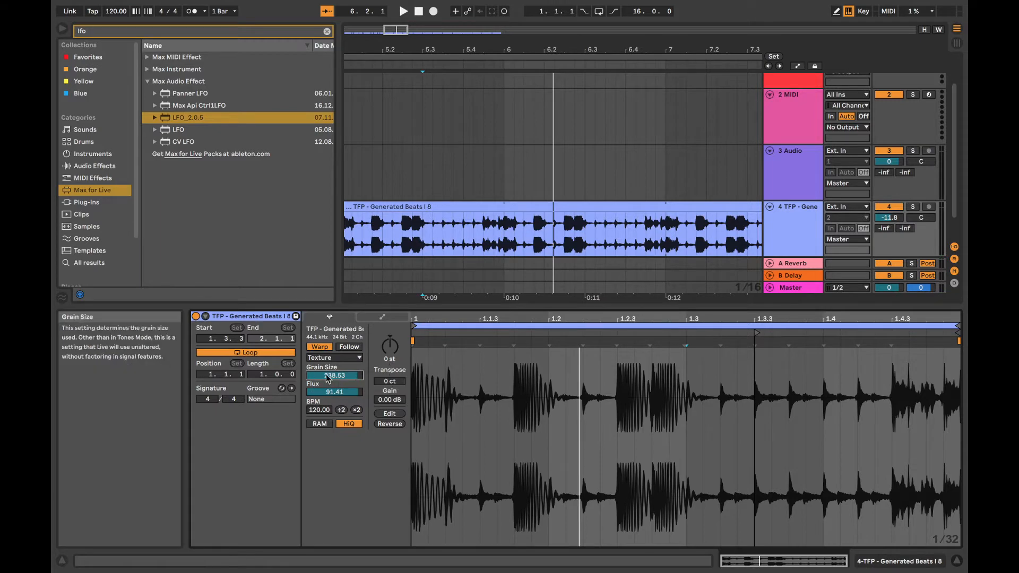
left_click(383, 318)
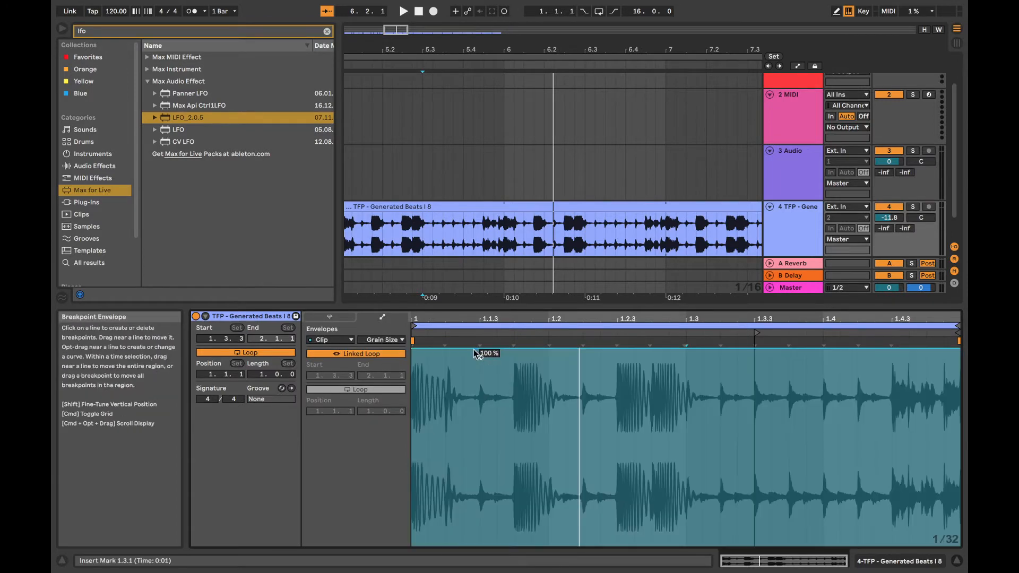
left_click_drag(476, 350, 476, 437)
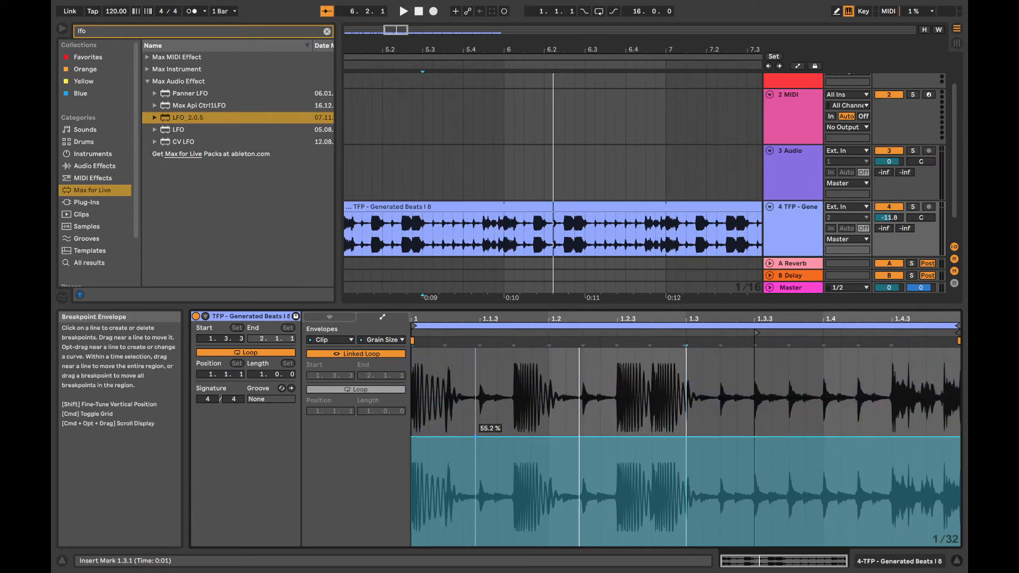
left_click(557, 437)
left_click_drag(592, 441, 702, 349)
left_click_drag(772, 349, 789, 545)
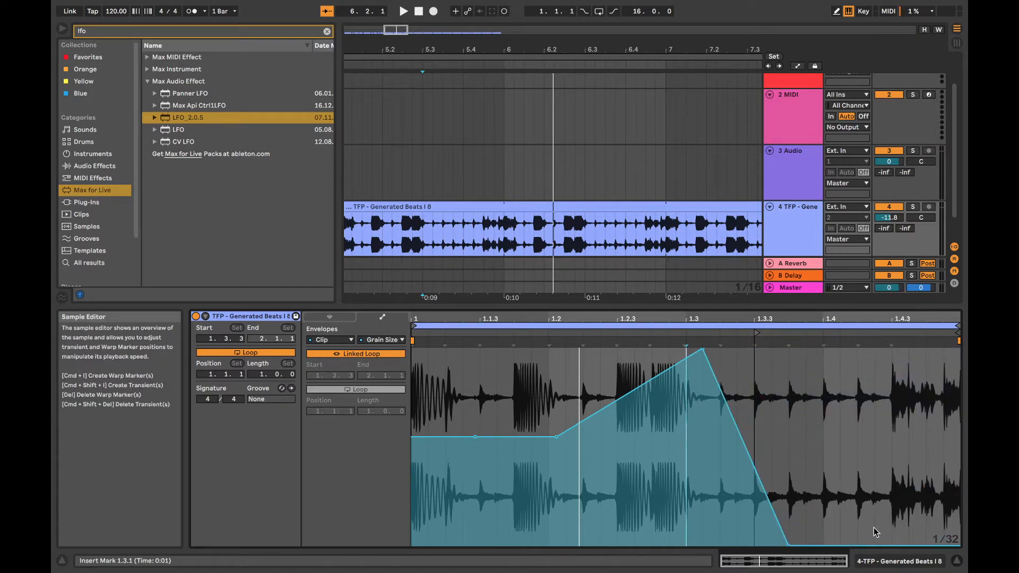
left_click_drag(866, 546, 866, 384)
Unlink the Grain Size envelope, lengthen its loop to 2.0.1 and slope it down from 81.9 % at 2.2 to a low level before 2.4
left_click(381, 390)
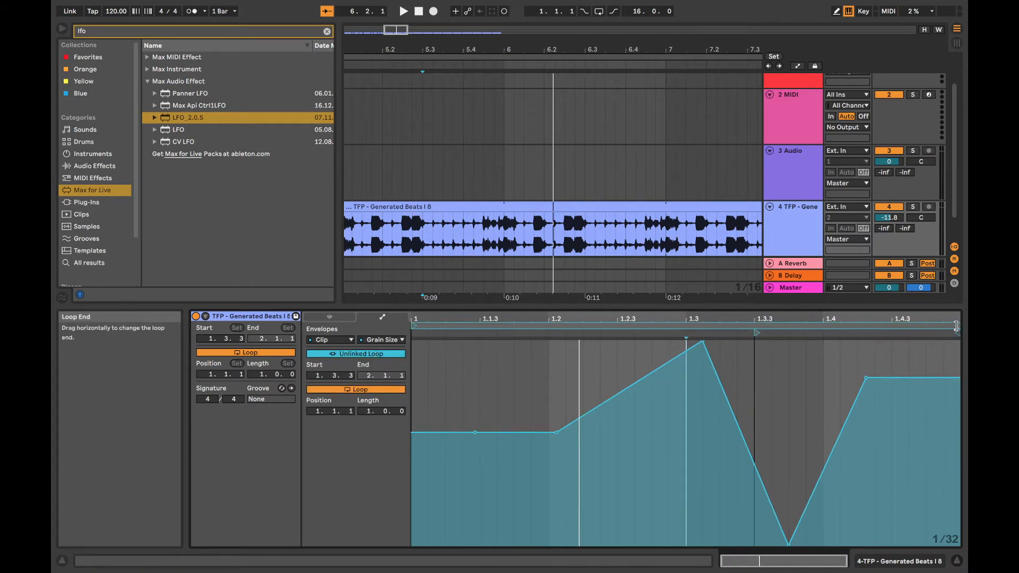
left_click_drag(958, 329, 961, 331)
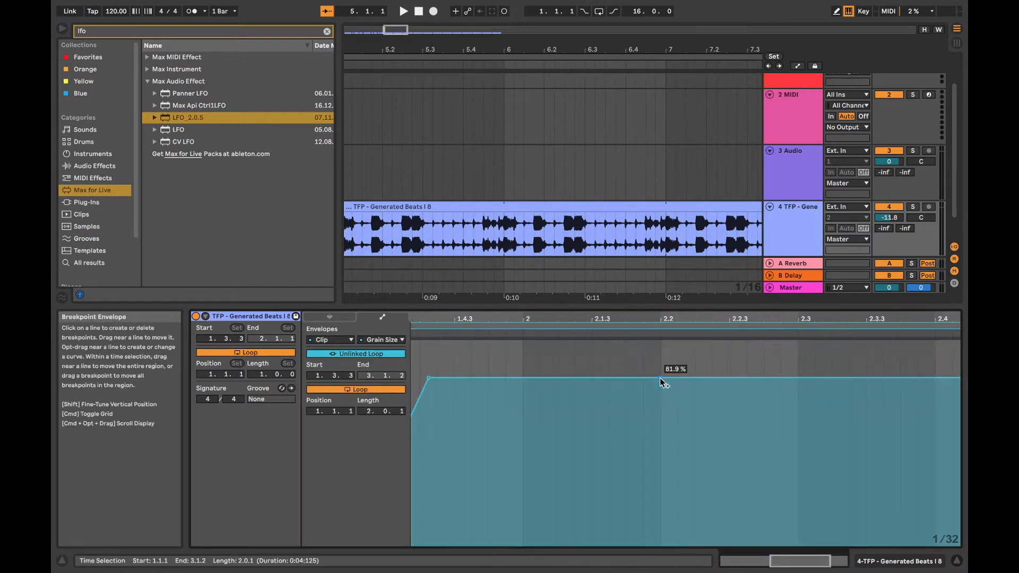
left_click_drag(720, 377, 917, 492)
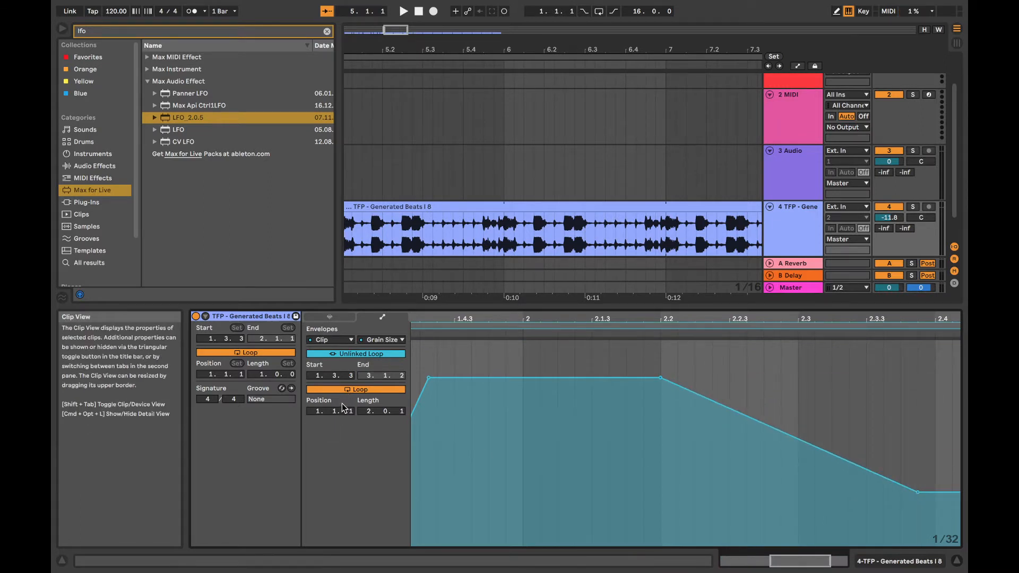
Draw a Flux envelope for the clip that falls from 100 % around 1.2.2 to 50.6 % just before 1.3.3
left_click(381, 339)
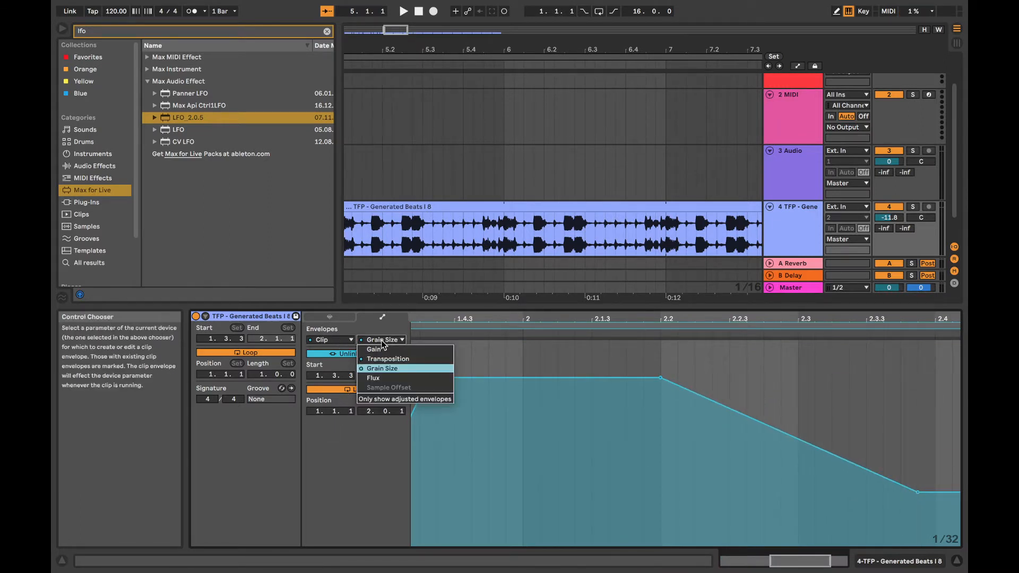
left_click(381, 379)
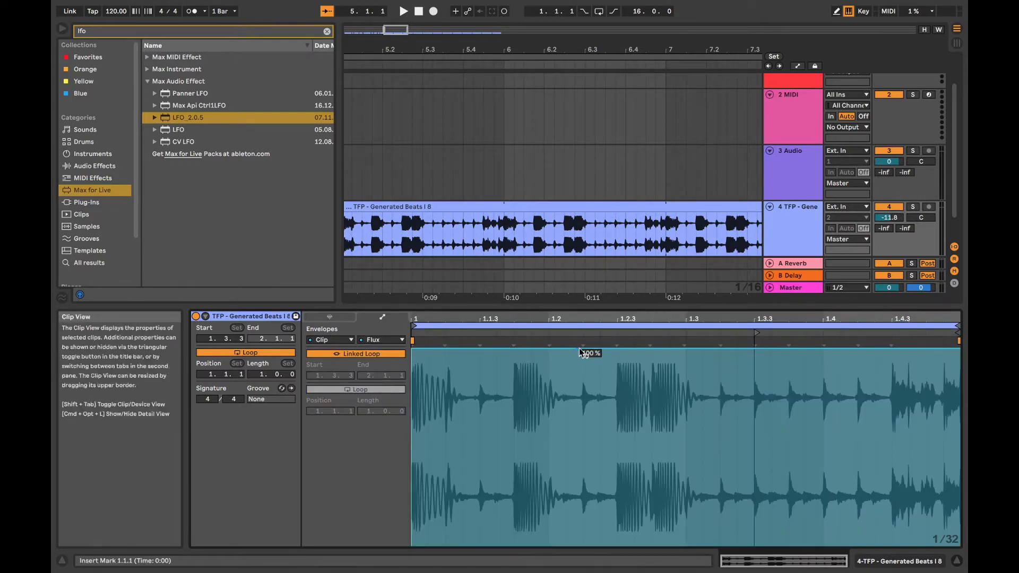
left_click_drag(616, 348, 736, 446)
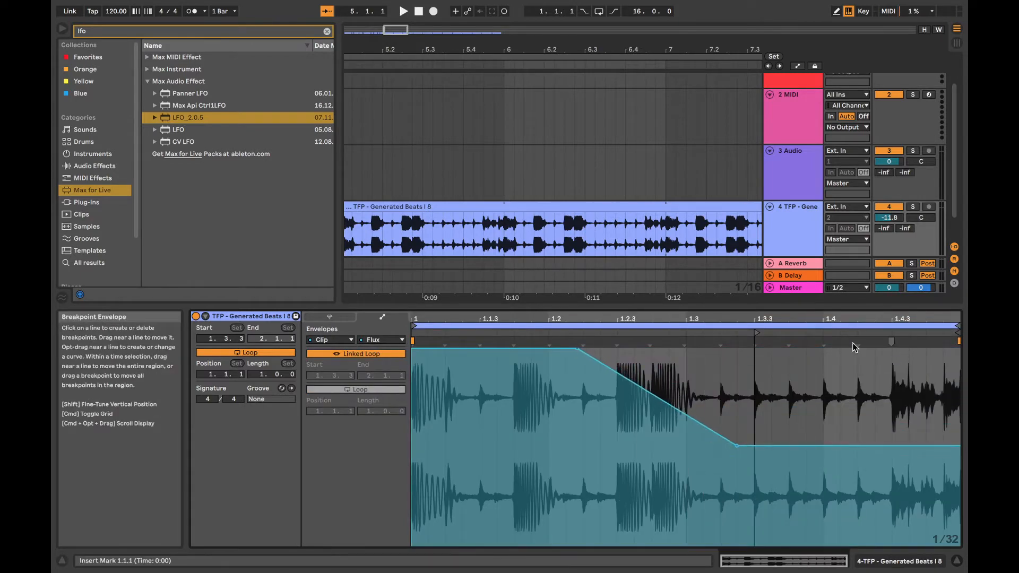
Unlink the Flux envelope from the clip and lengthen its loop to 2.3.0
left_click(361, 354)
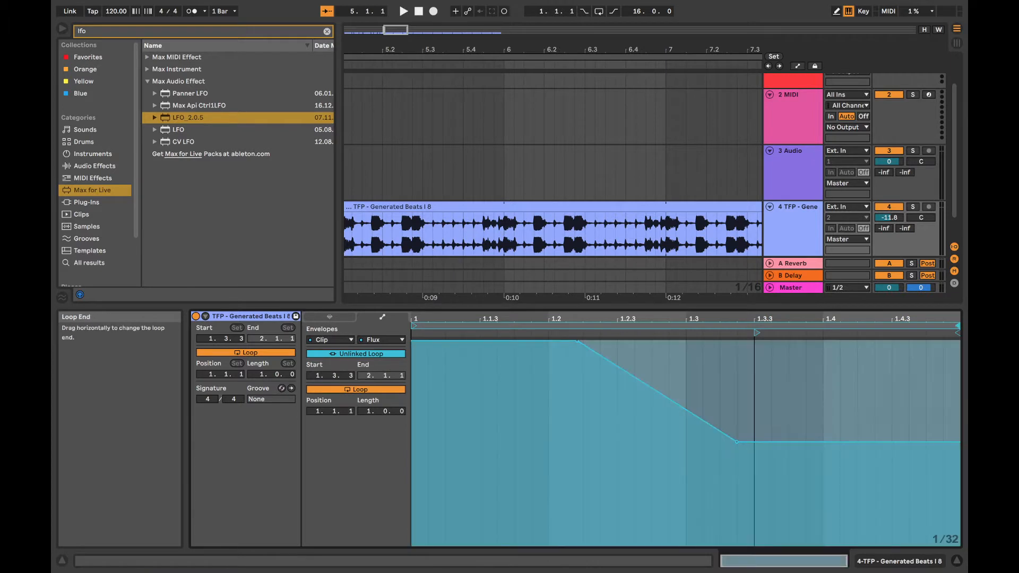
left_click_drag(958, 326, 959, 351)
scroll(677, 413, "left", 3)
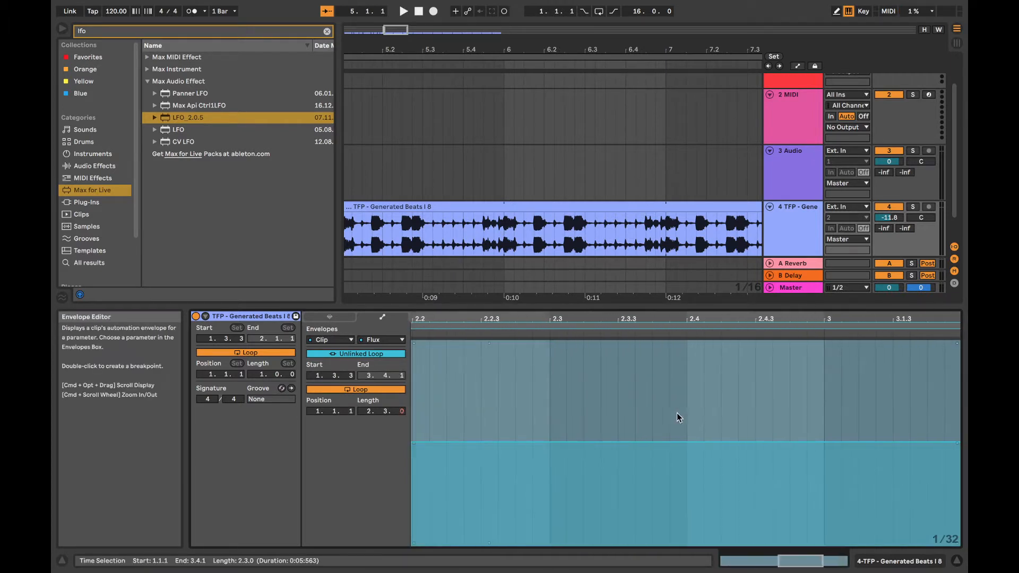
Shape the Flux envelope from 2.1.2 with a deep dip at 2.2.3, a peak just after 2.3 and a fall to 62.1 % at 2.4
scroll(579, 434, "left", 5)
left_click(571, 442)
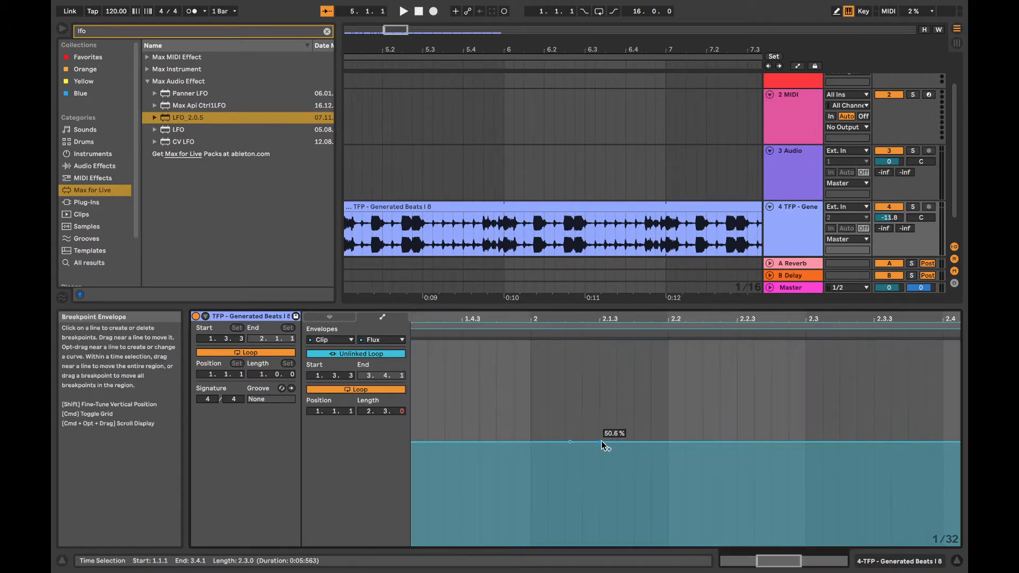
left_click_drag(601, 441, 822, 366)
left_click_drag(890, 366, 943, 419)
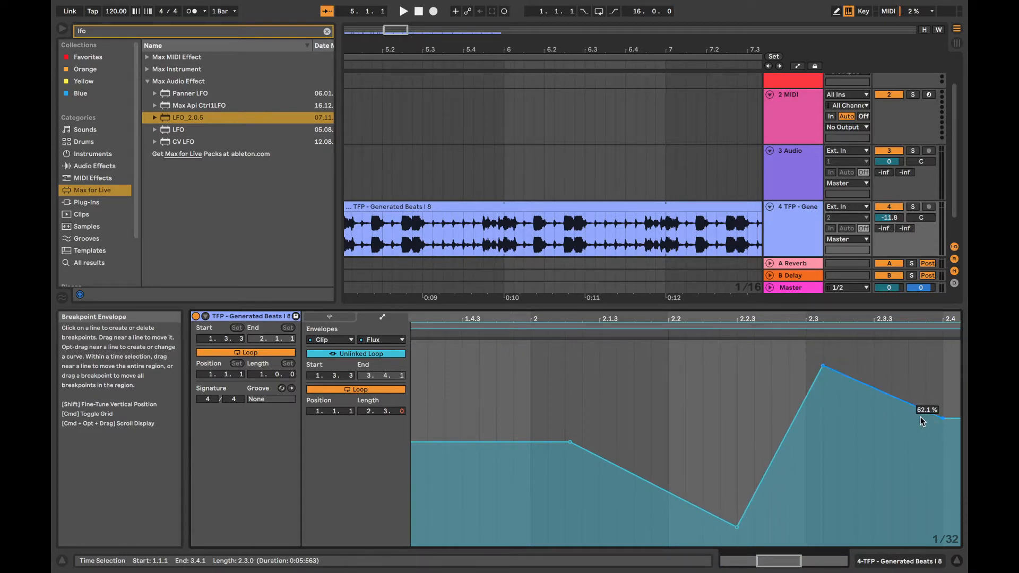
Play back track 4 from bar 5 to hear the clip with its Grain Size and Flux envelopes
key("space")
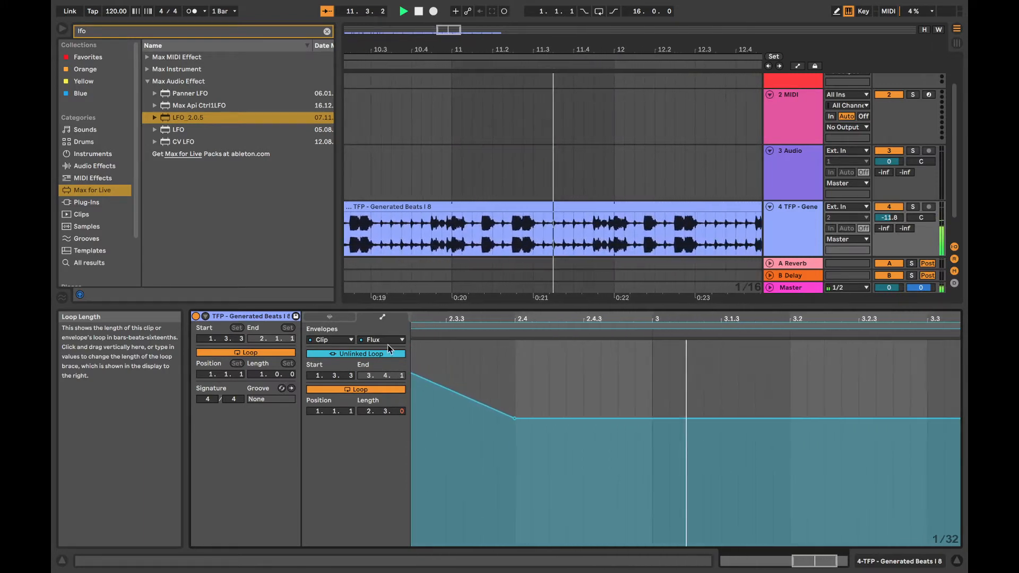
scroll(680, 210, "down", 1)
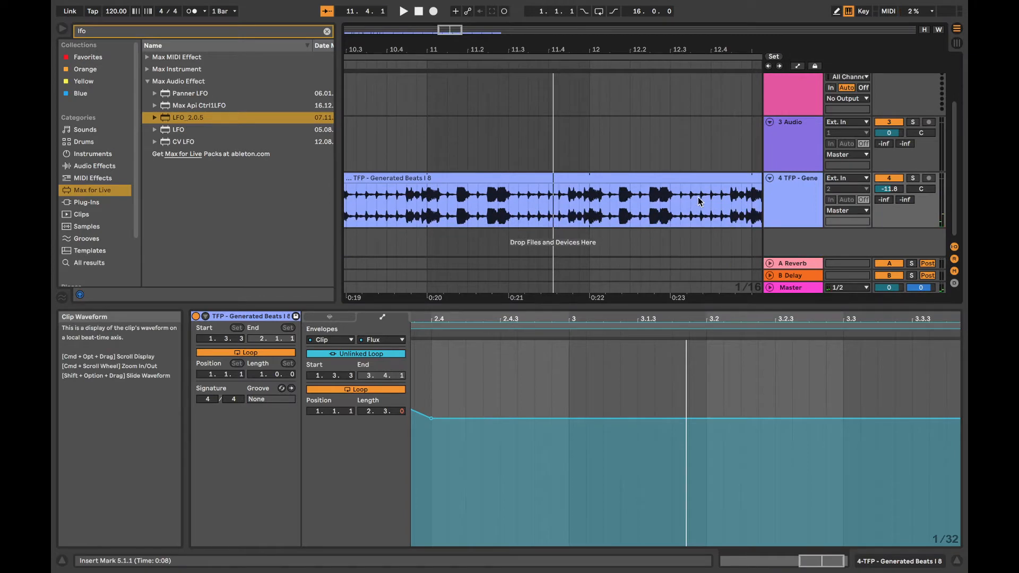
Add LFO_2.0.5 to track 4 with the S&H waveform, Amount 0.49 and Freq 0.33 Hz
left_click(908, 562)
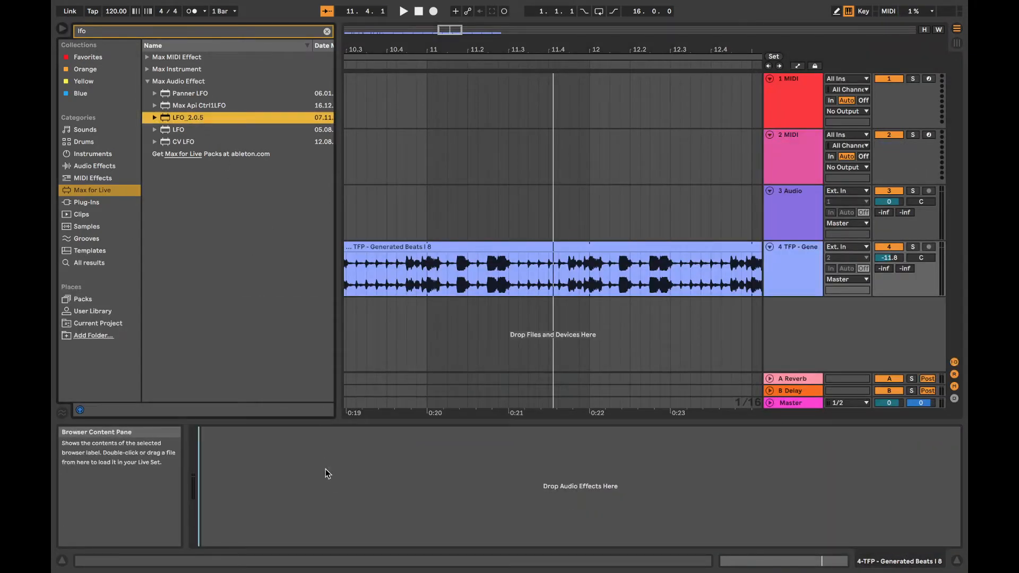
key("Return")
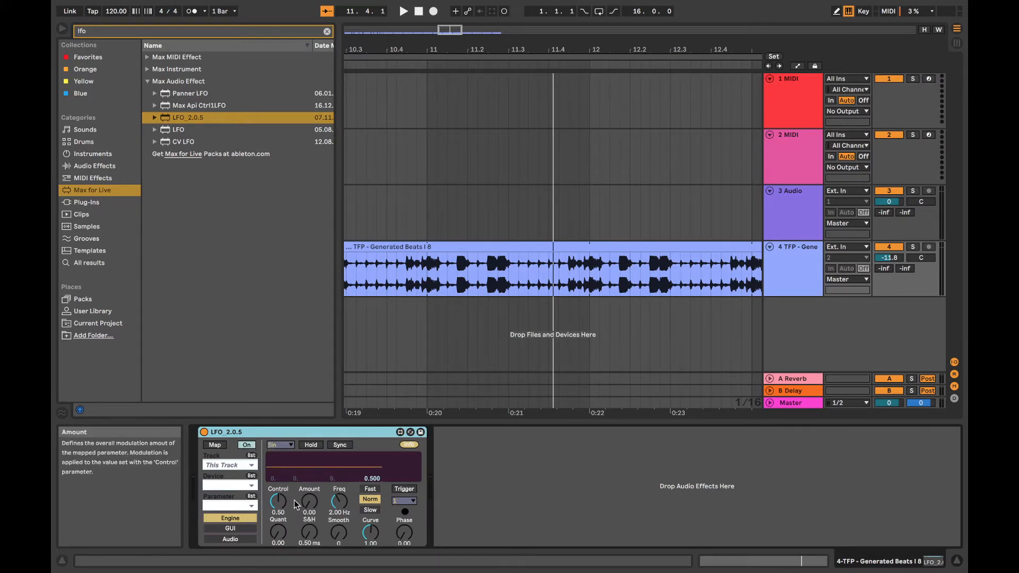
left_click_drag(310, 501, 309, 499)
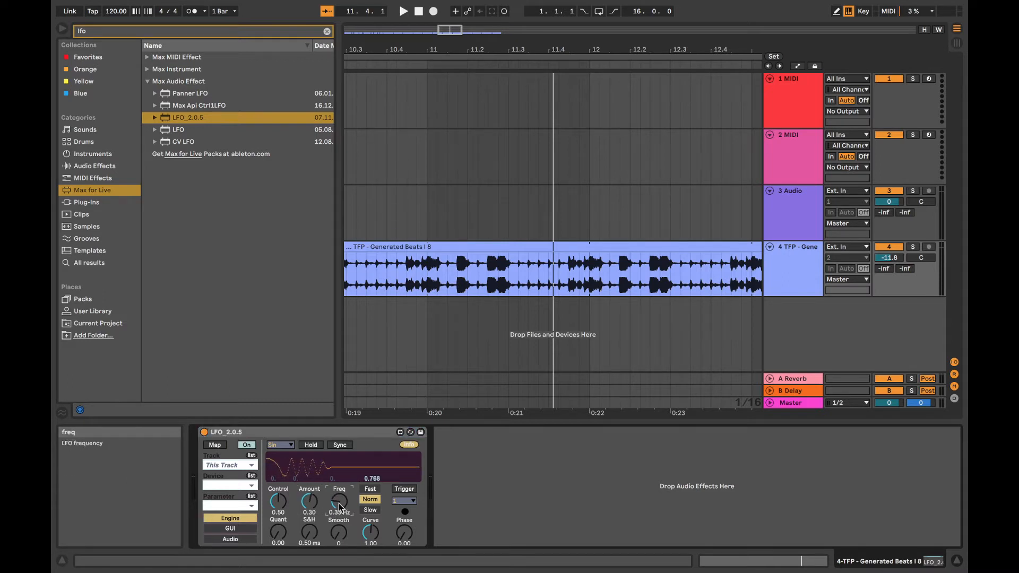
left_click(290, 449)
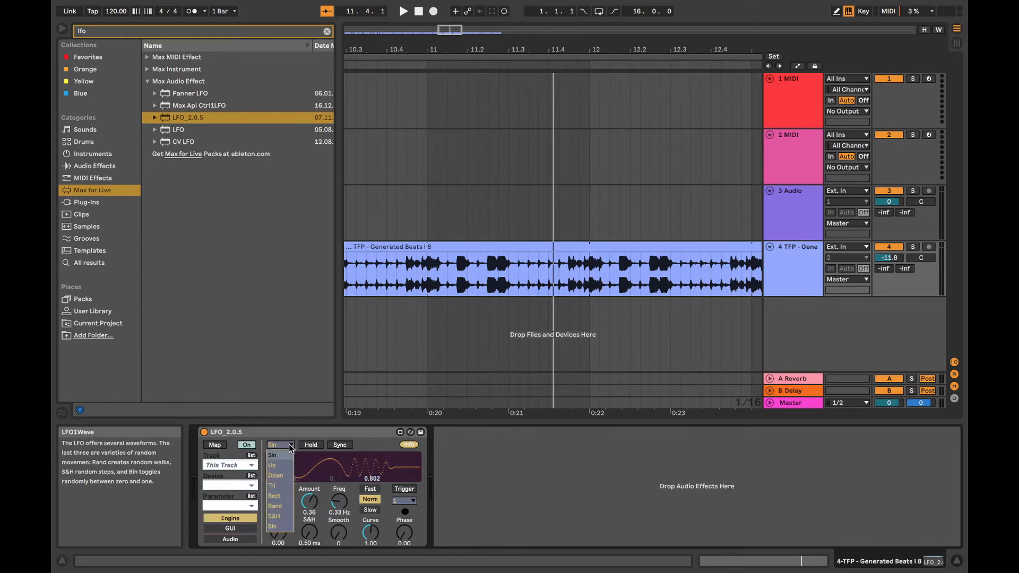
left_click(284, 523)
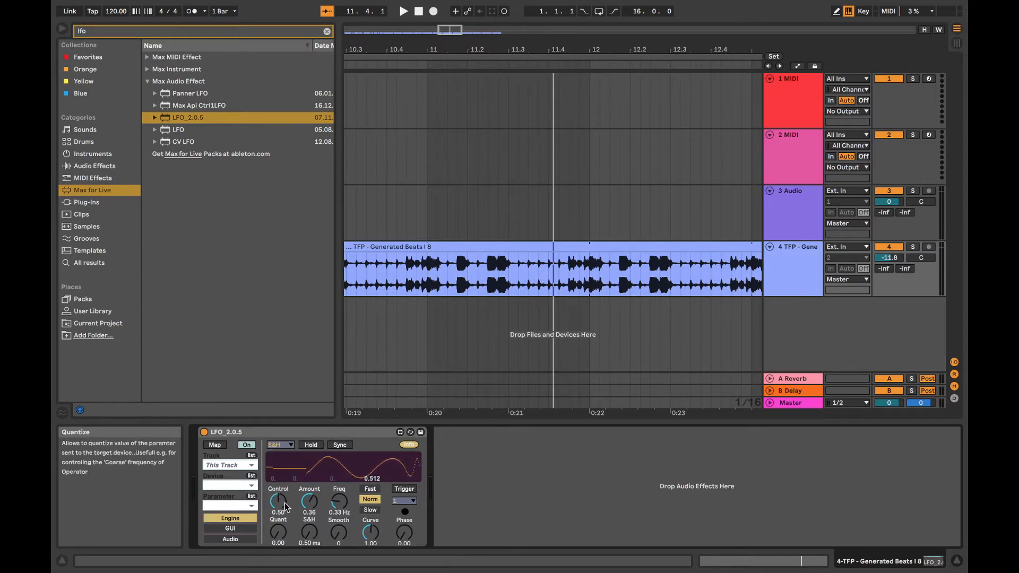
left_click_drag(309, 502, 309, 489)
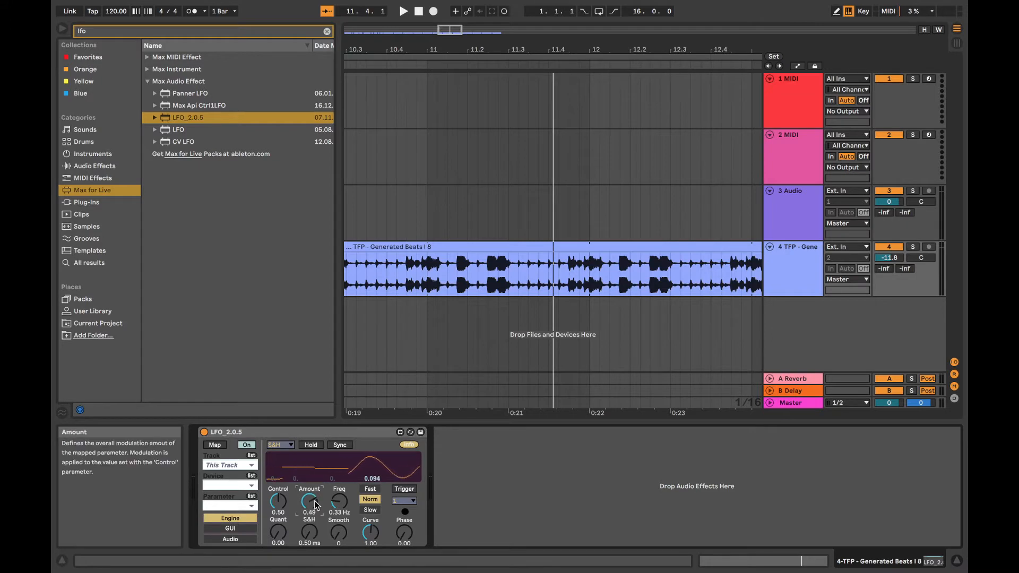
Map the LFO to track 4's Send A, raise its Freq to 0.91 Hz and play the clip briefly
left_click(214, 445)
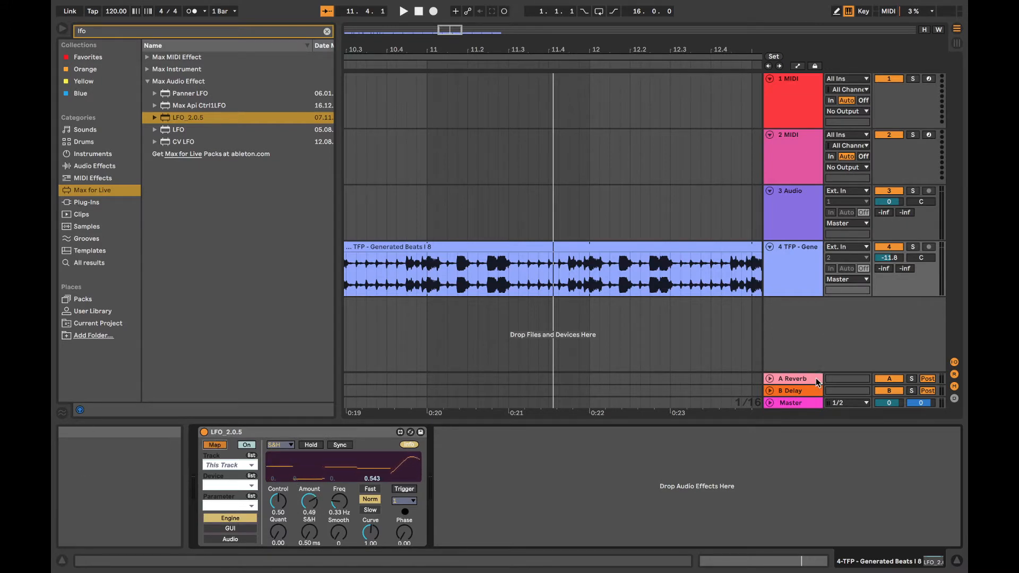
left_click(883, 269)
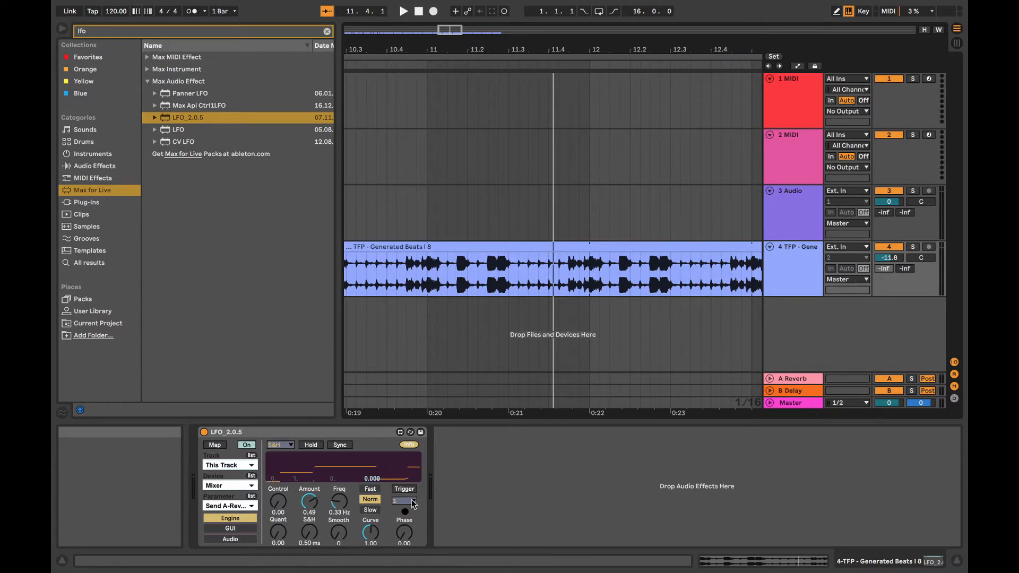
left_click_drag(339, 502, 339, 491)
key("space")
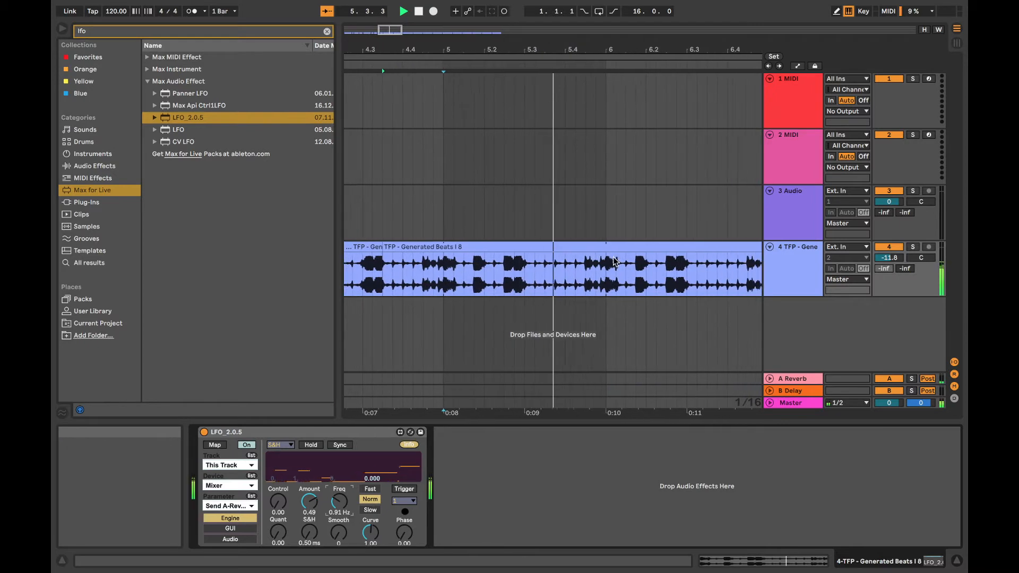
key("space")
Set the Decay Time of the Reverb on return track A to about 8.96 s and return to track 4's devices
left_click(958, 43)
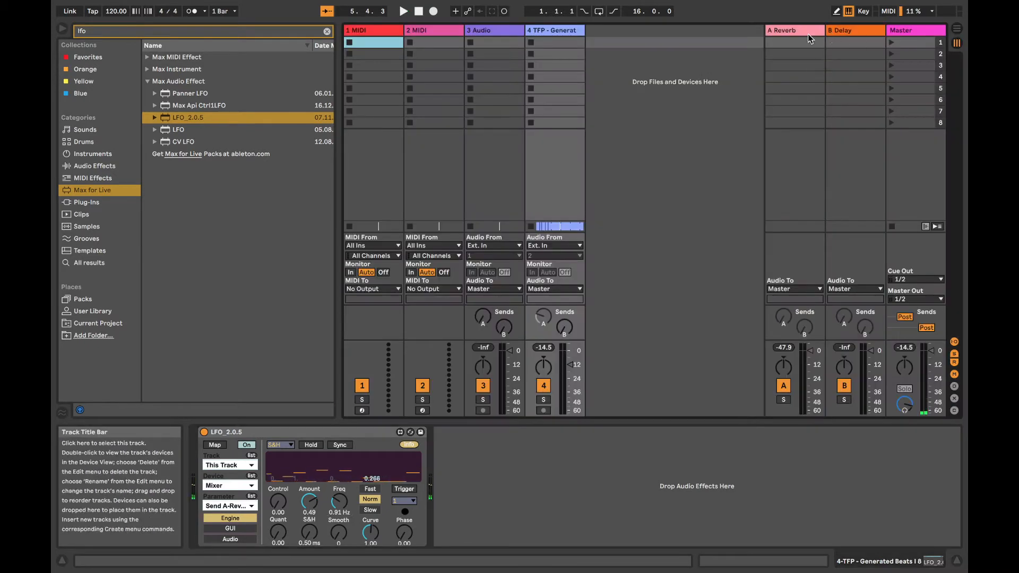
left_click(814, 42)
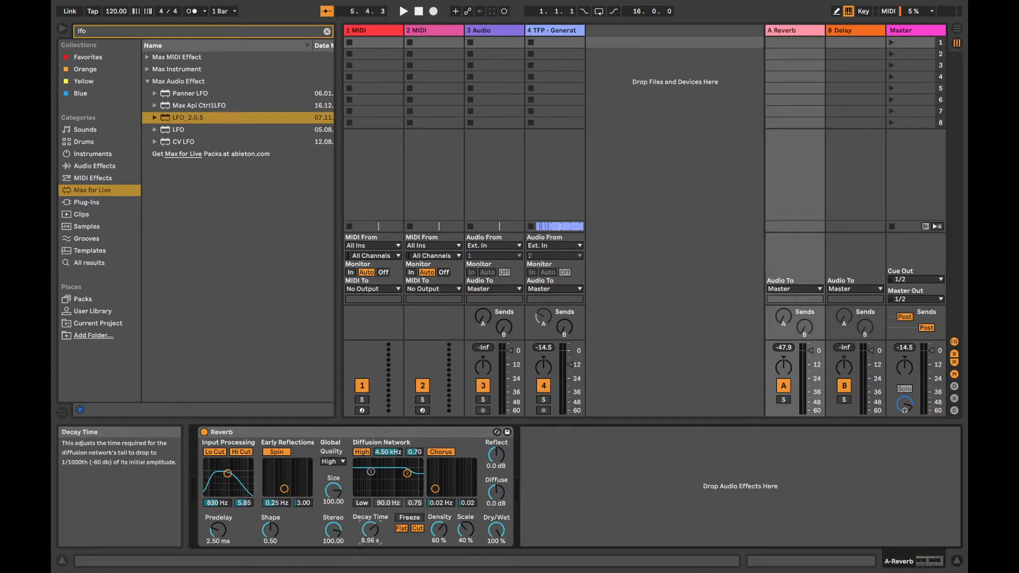
left_click(546, 31)
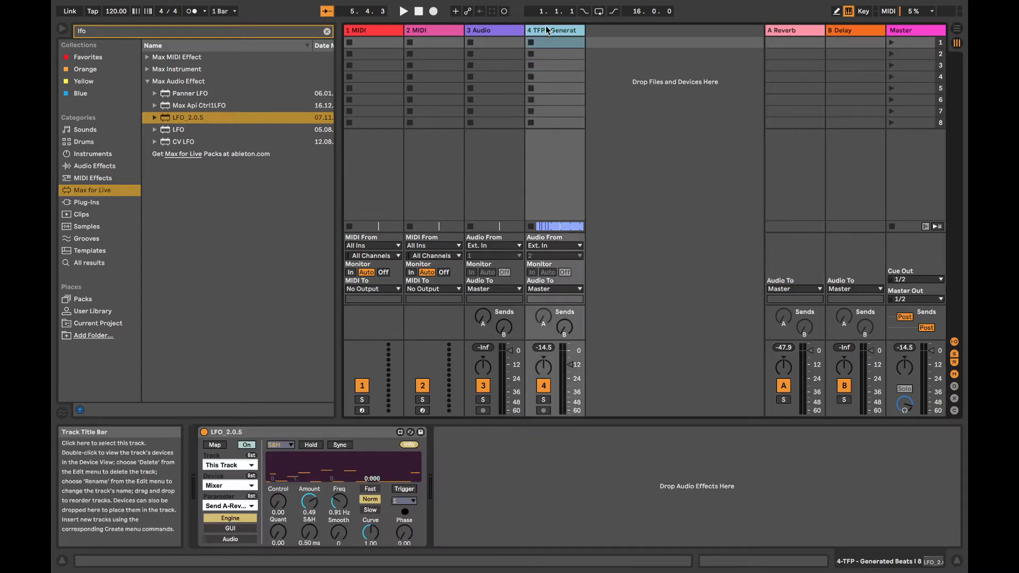
Play the arrangement to hear the LFO modulating track 4's reverb send
key("space")
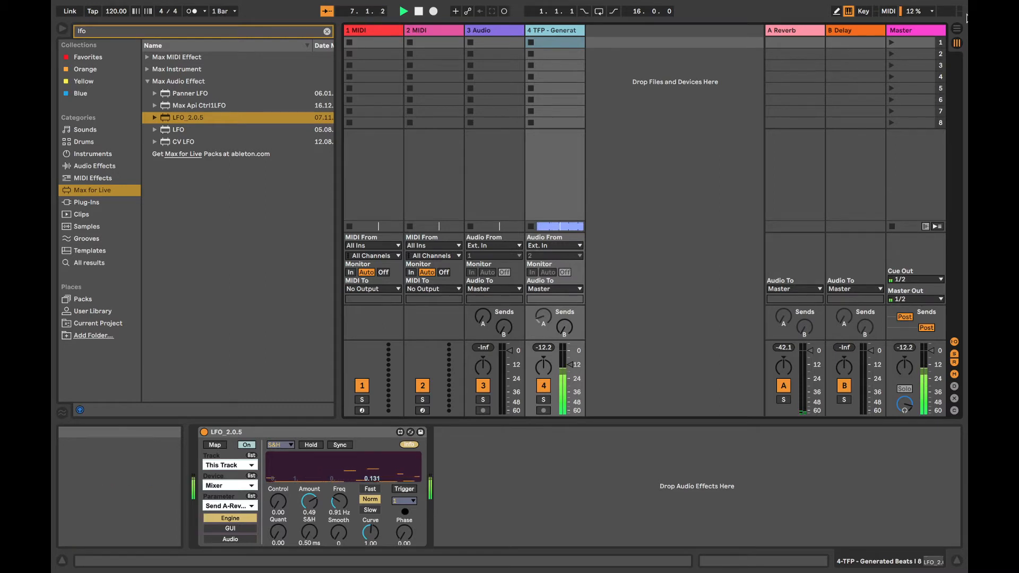
key("Tab")
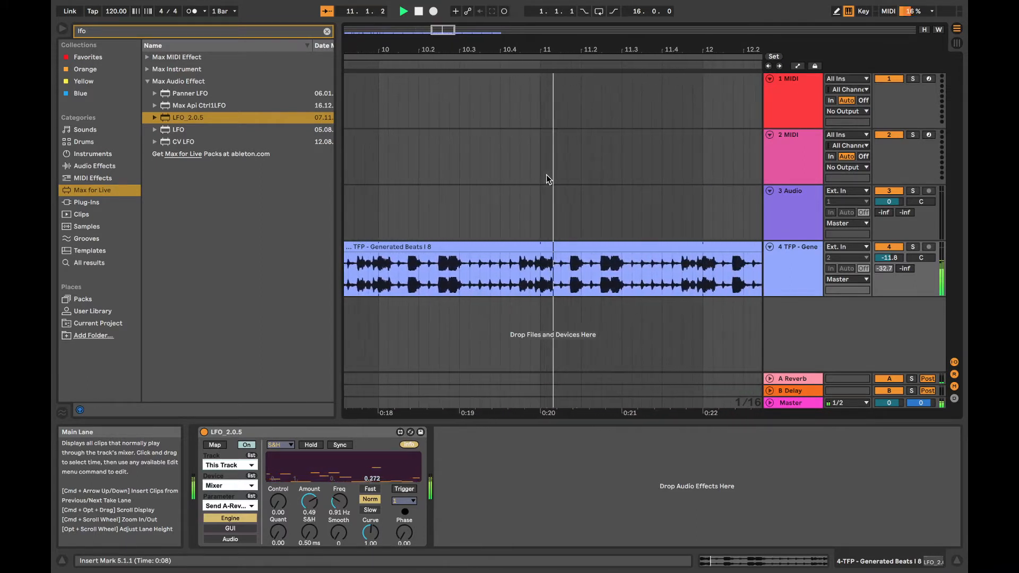
key("space")
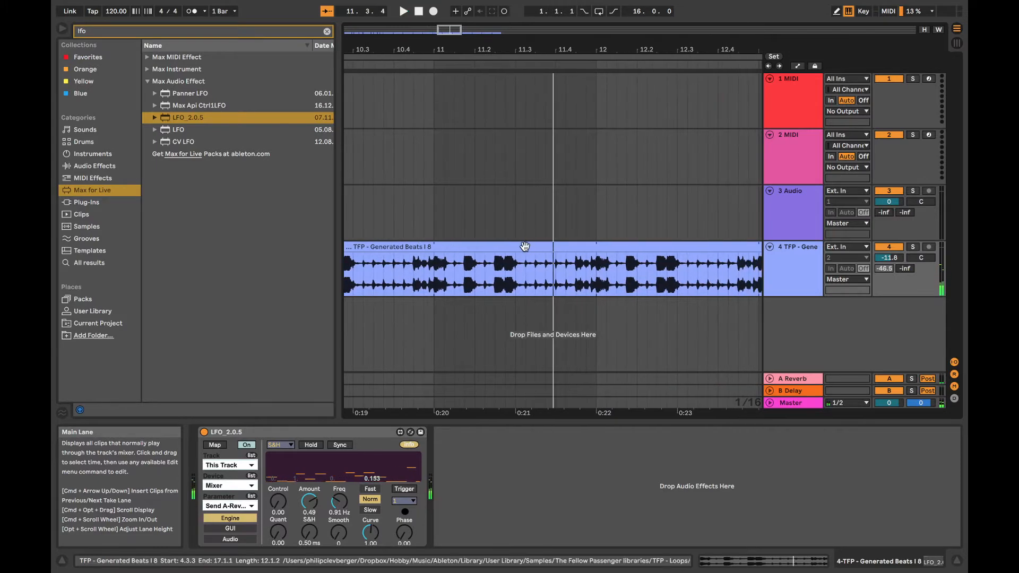
Clear the browser search, find Simpler among the instruments and load it onto MIDI track 2
scroll(520, 244, "left", 10)
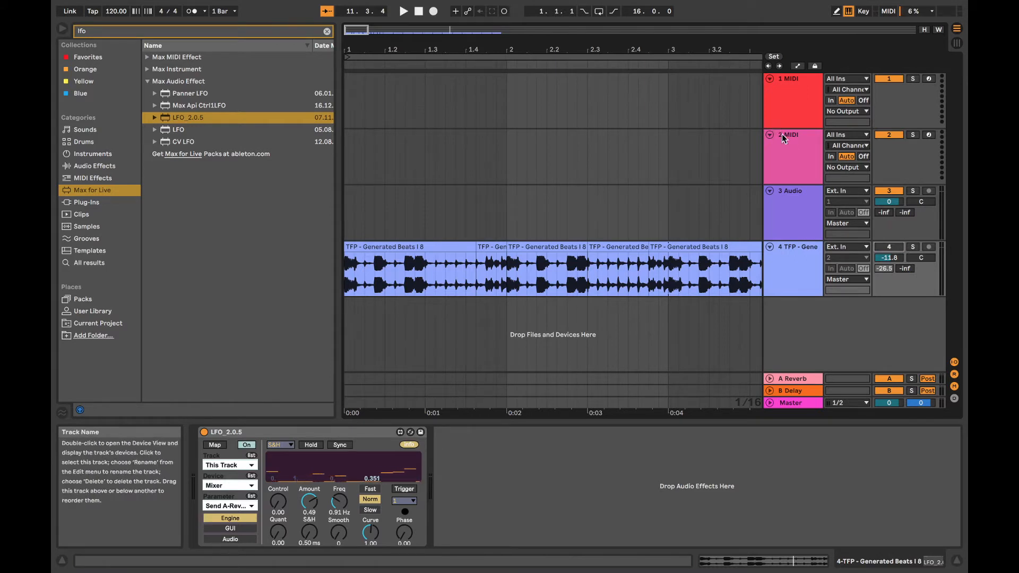
left_click(787, 113)
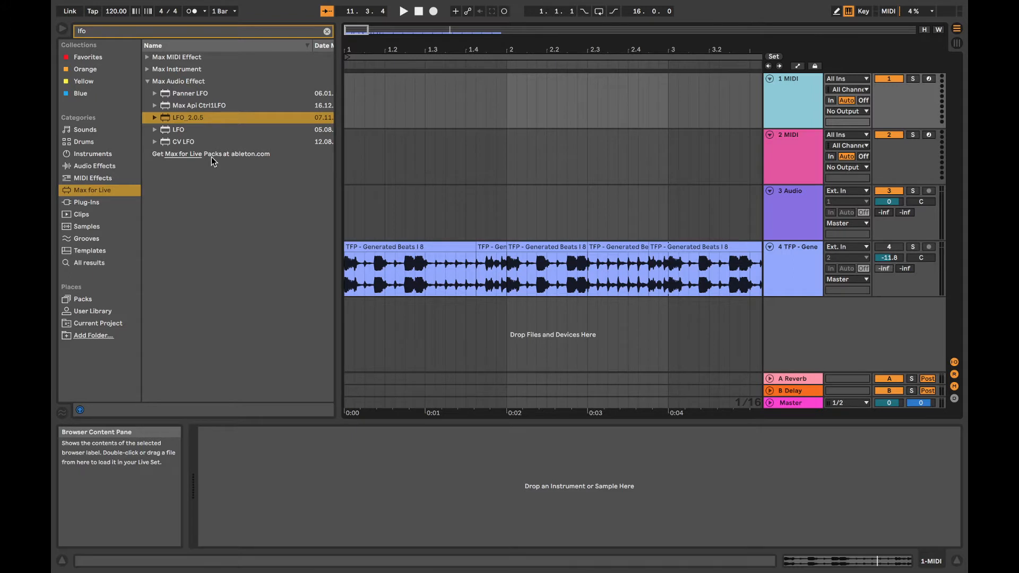
left_click(106, 158)
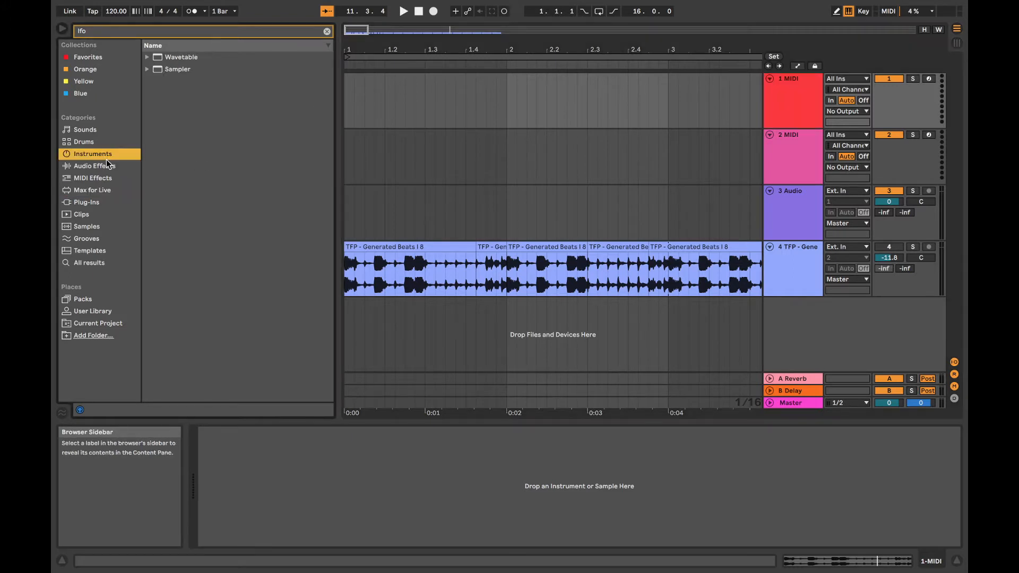
left_click(94, 27)
key("BackSpace")
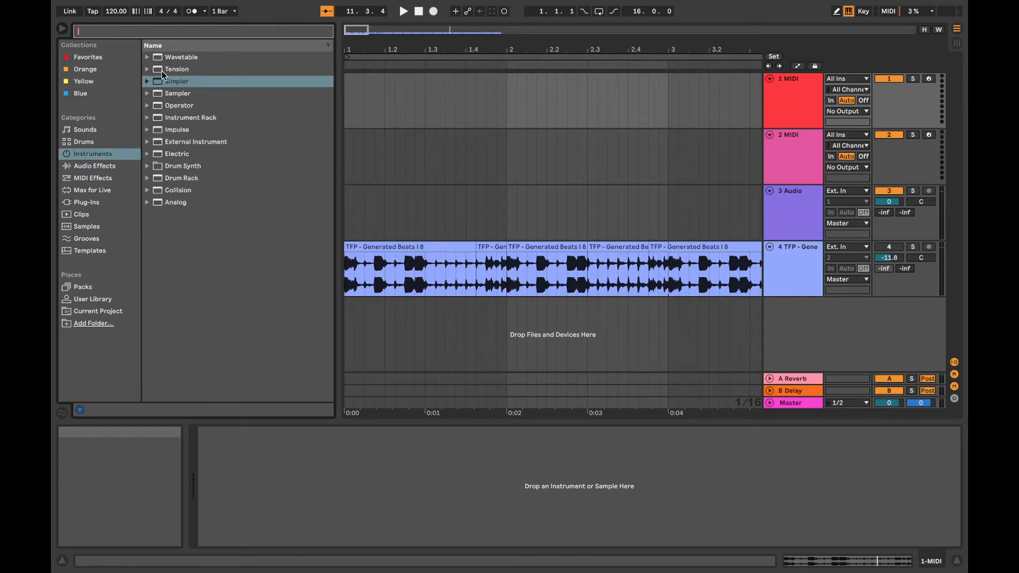
left_click(184, 83)
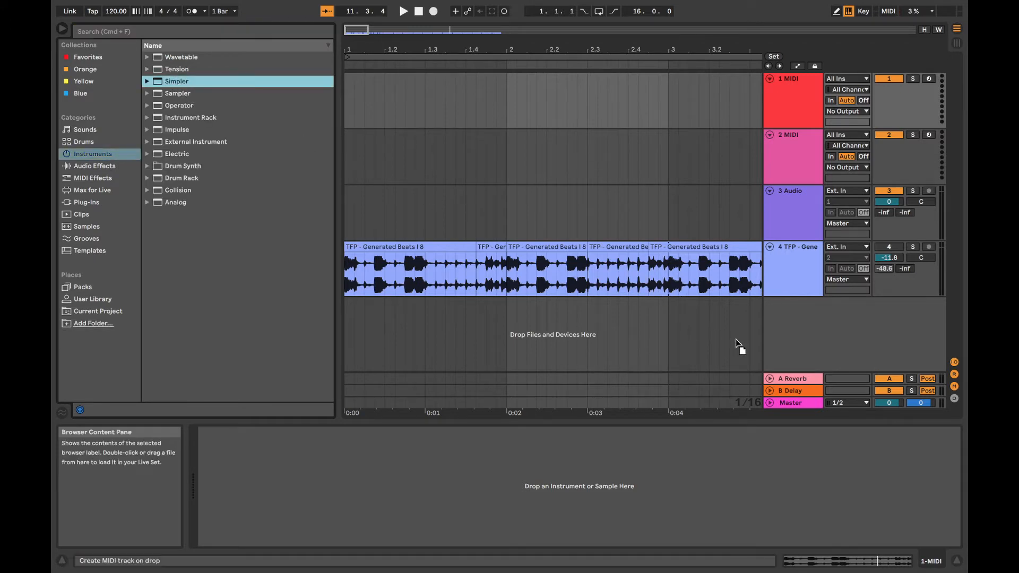
left_click_drag(736, 344, 769, 173)
left_click_drag(762, 162, 763, 161)
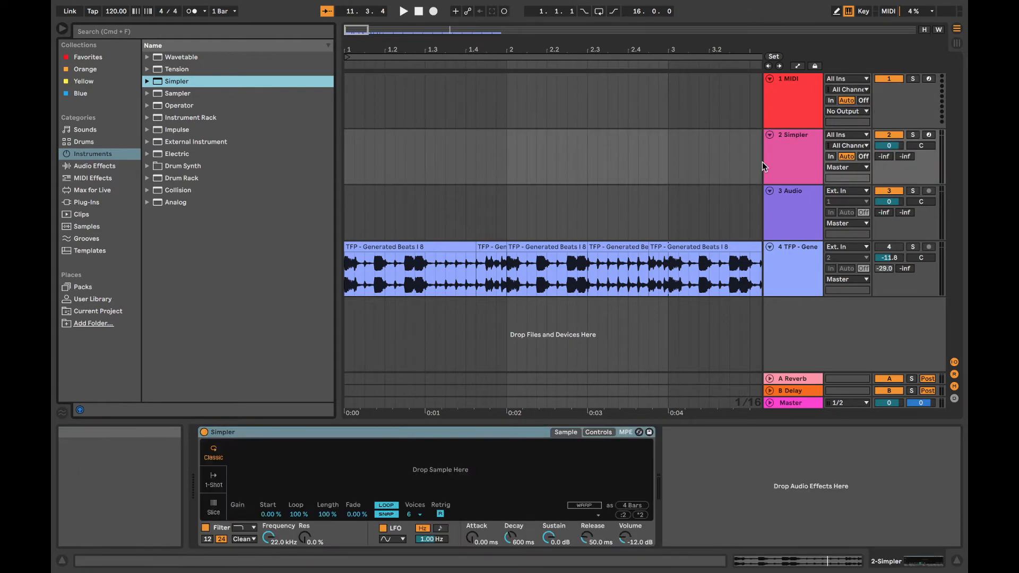
Audition loops in the User Library's TFP - Generated Beats I and 4bar III folders, including Beats I 30.wav and 4bars III 1.wav
left_click(85, 299)
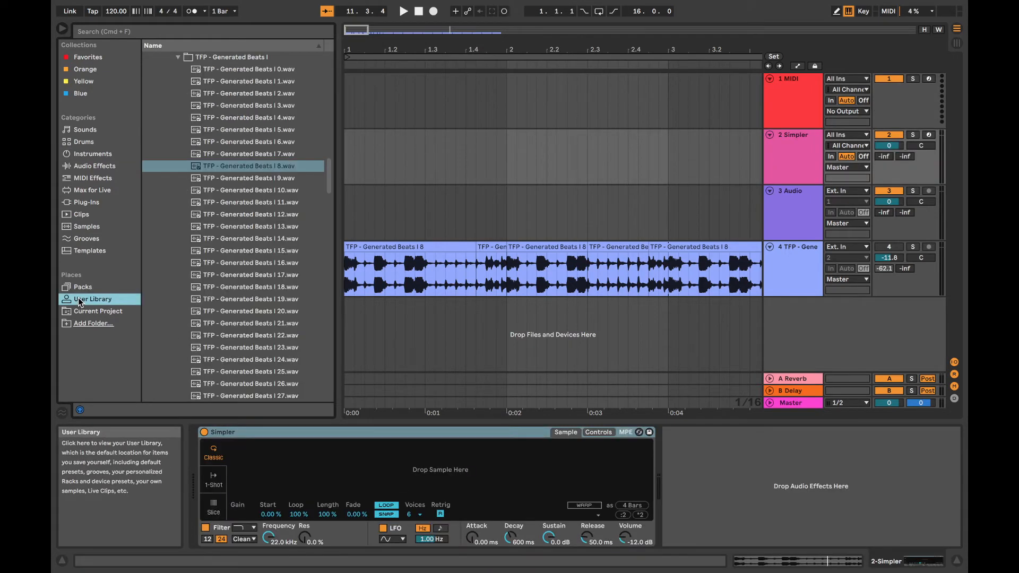
left_click(257, 214)
scroll(250, 318, "down", 5)
left_click(252, 310)
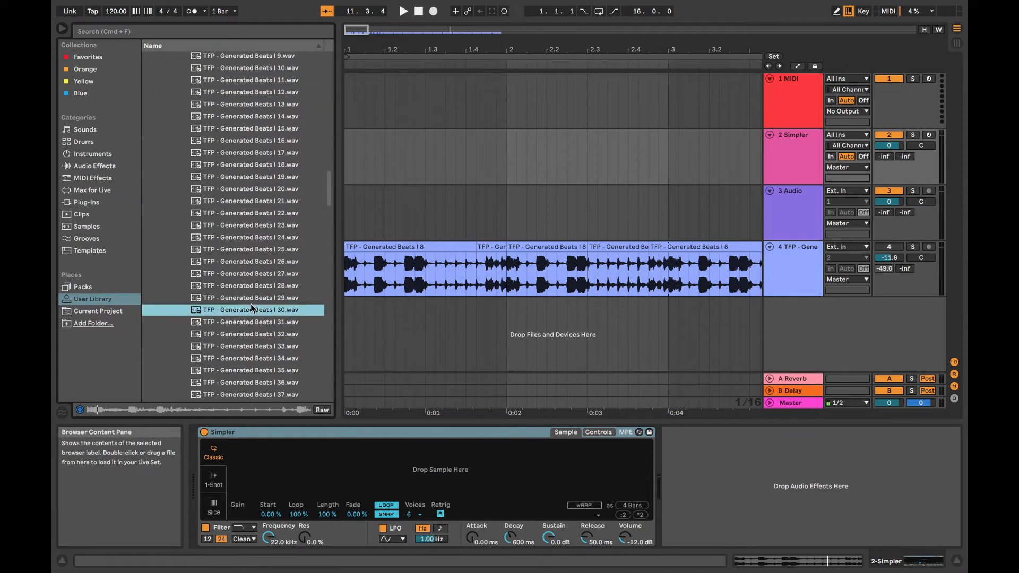
scroll(244, 306, "up", 12)
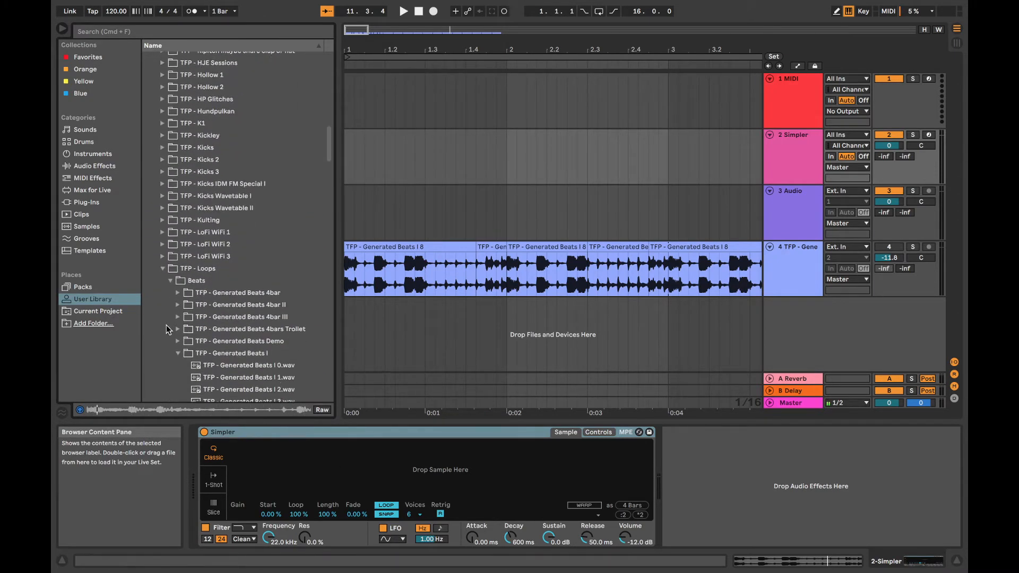
left_click(181, 317)
left_click(211, 341)
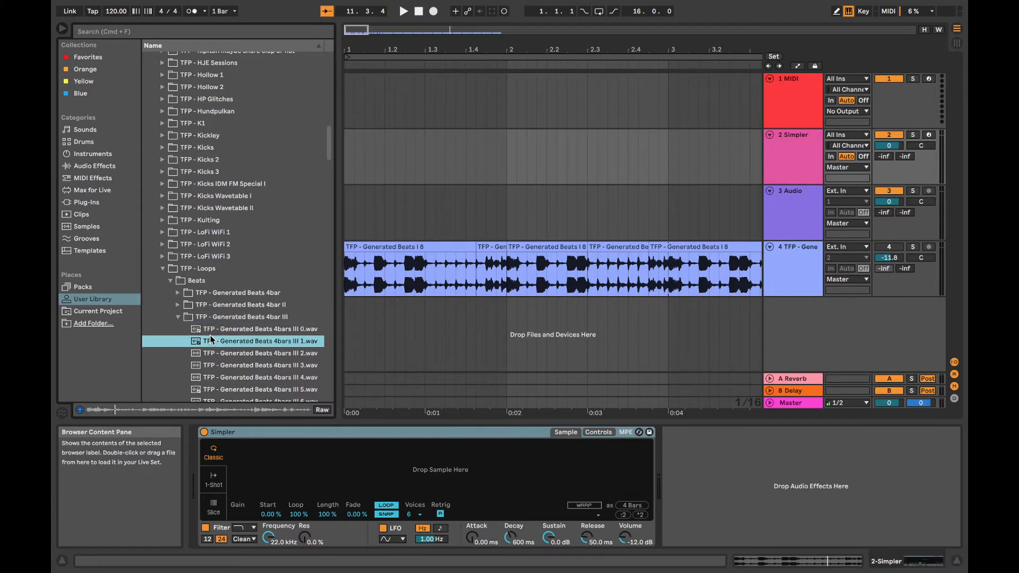
Audition loops throughout the TFP - Generated Beats 4bar folder, including 19, 41, 59, 84, 93 and 95
left_click(178, 291)
left_click(304, 367)
scroll(257, 335, "down", 6)
left_click(259, 328)
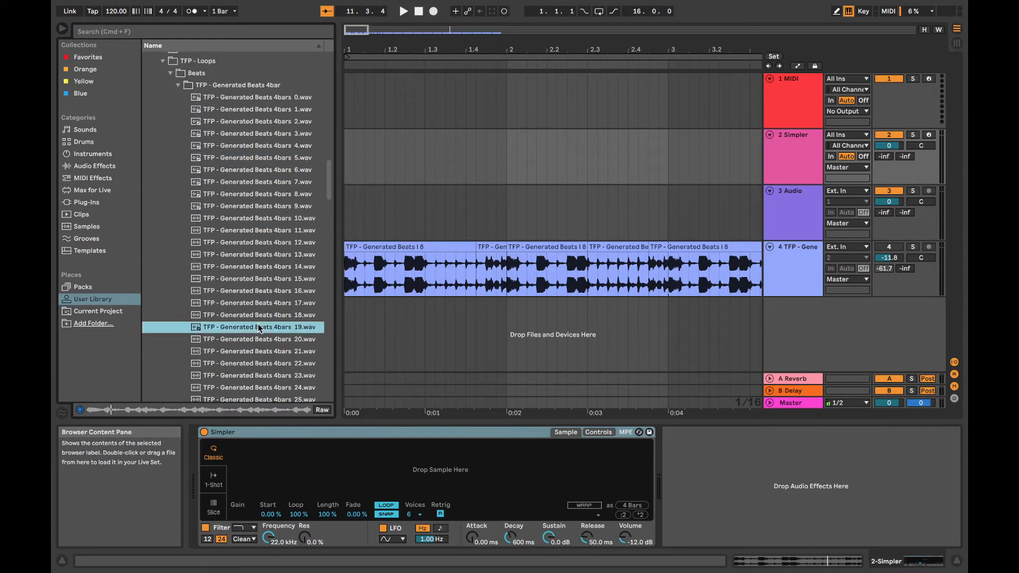
scroll(260, 328, "down", 7)
left_click(260, 341)
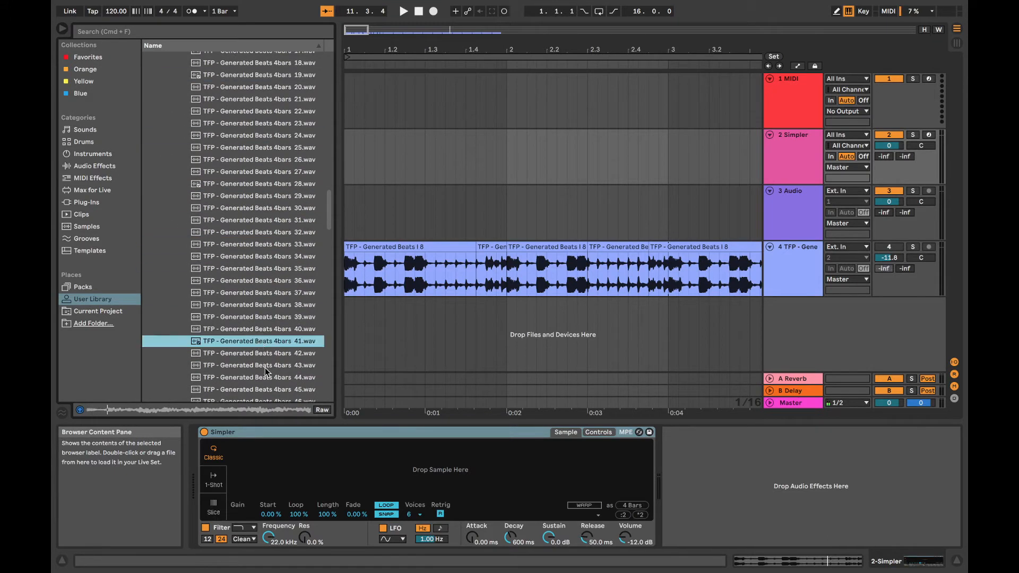
left_click(265, 374)
scroll(265, 372, "down", 6)
left_click(266, 361)
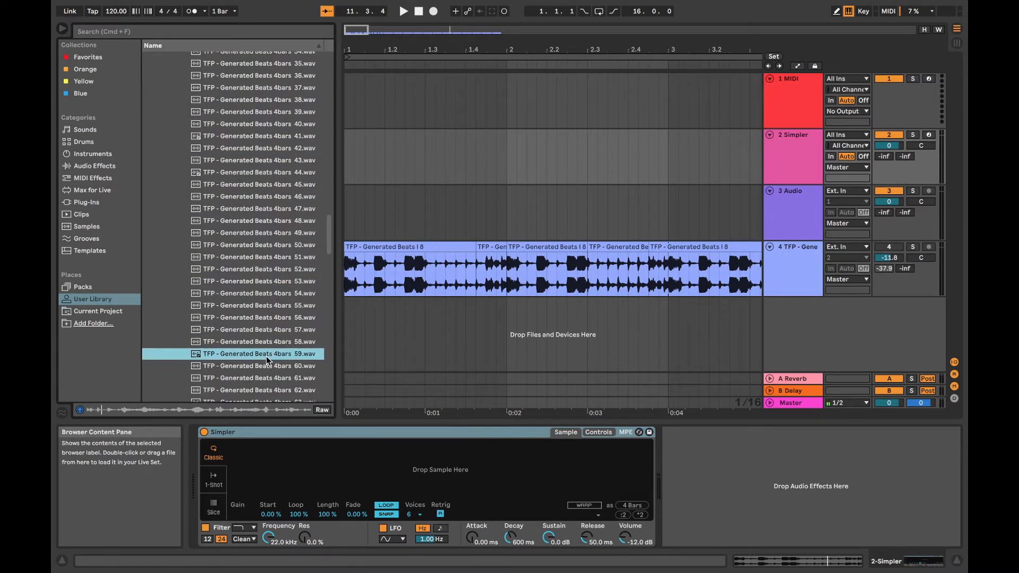
scroll(266, 360, "down", 9)
left_click(266, 360)
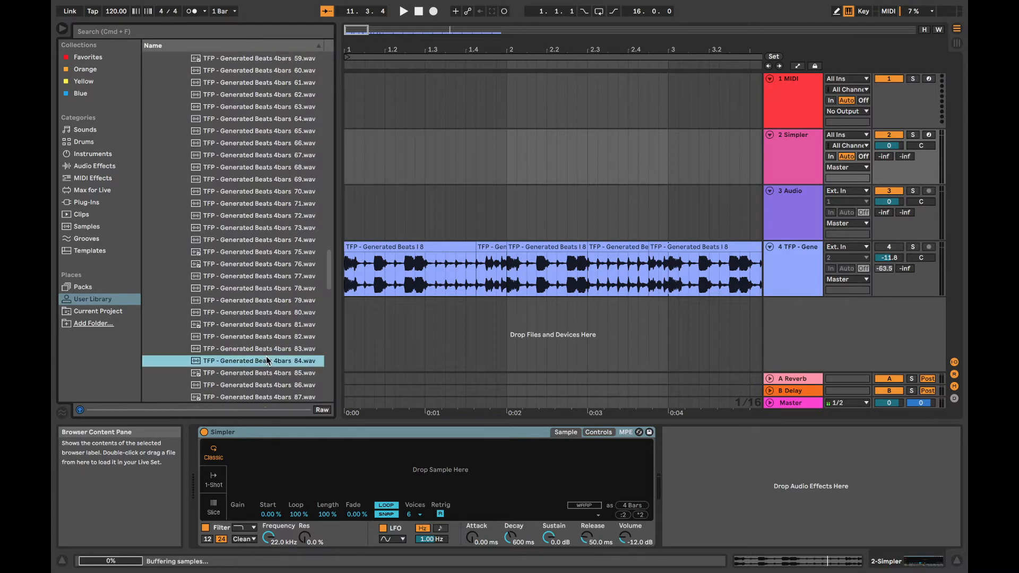
scroll(275, 363, "down", 3)
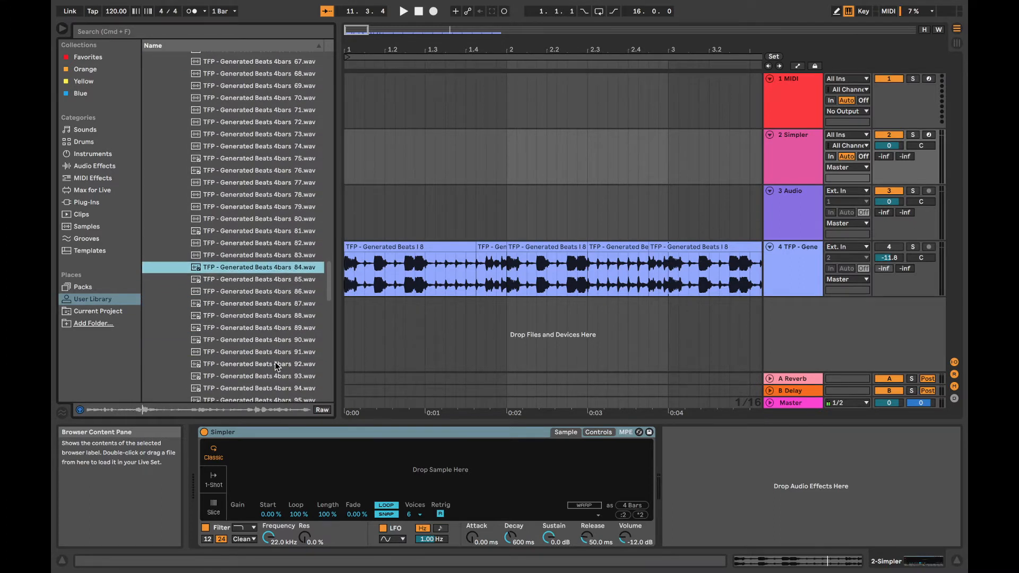
left_click(275, 364)
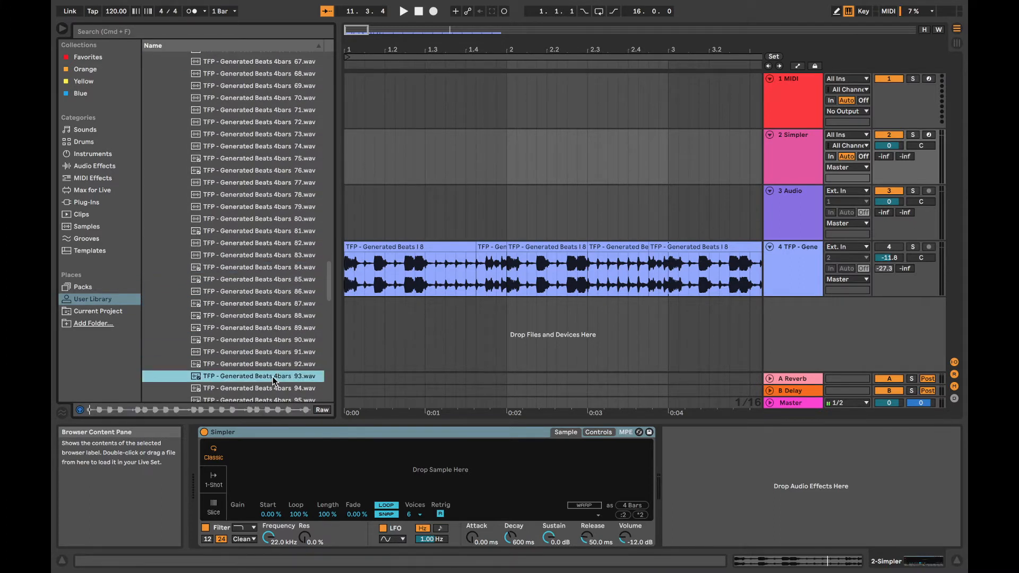
scroll(275, 366, "down", 3)
left_click(275, 366)
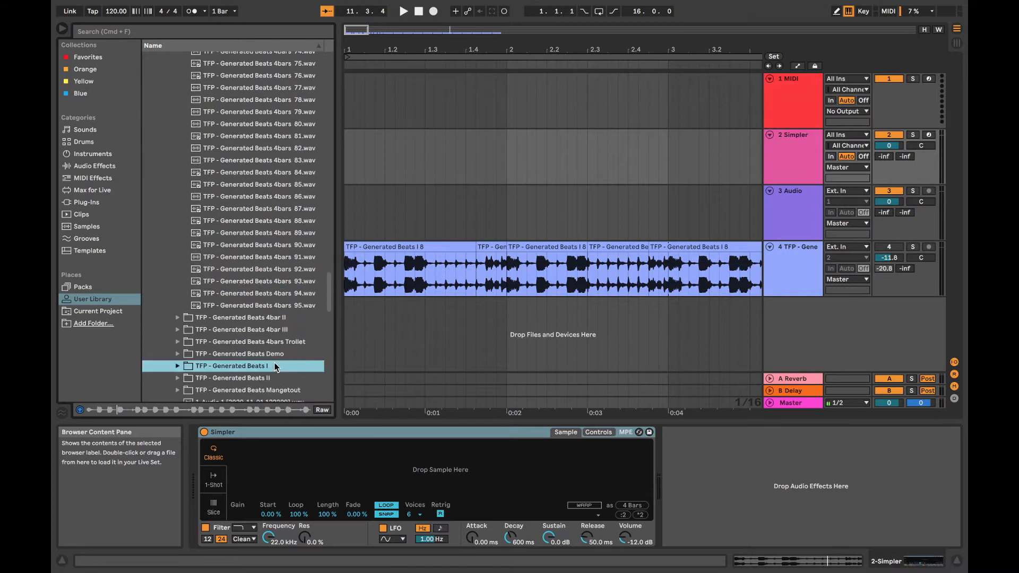
left_click(253, 307)
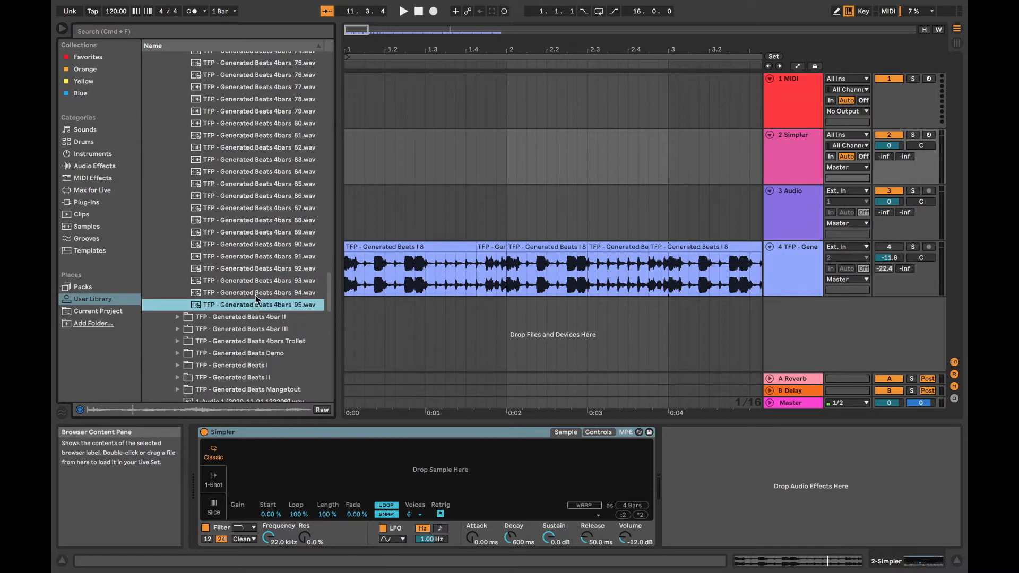
Audition loops in the TFP - Generated Beats 4bar II folder, including 17, 24, 29 and 34
left_click(183, 317)
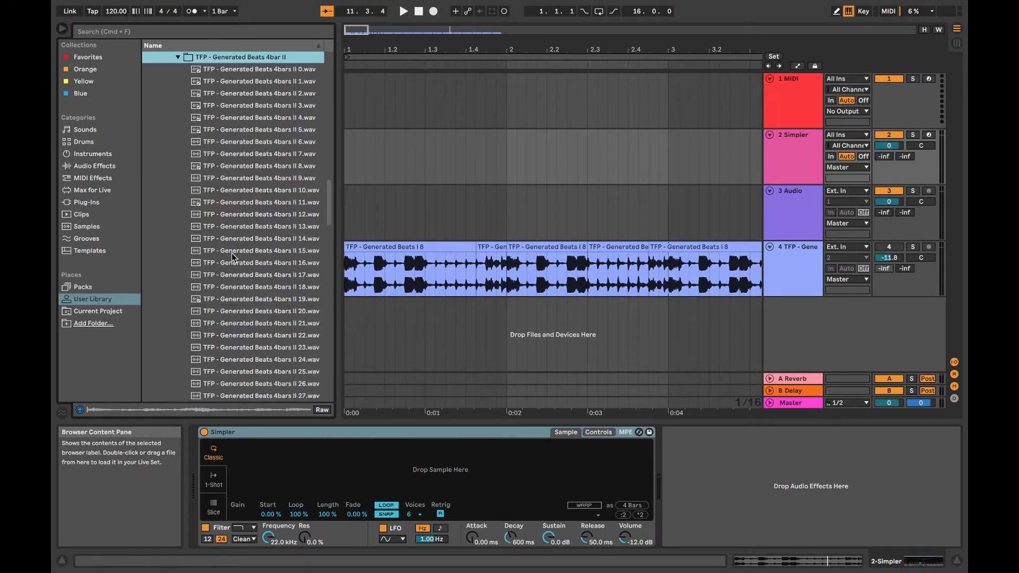
left_click(250, 282)
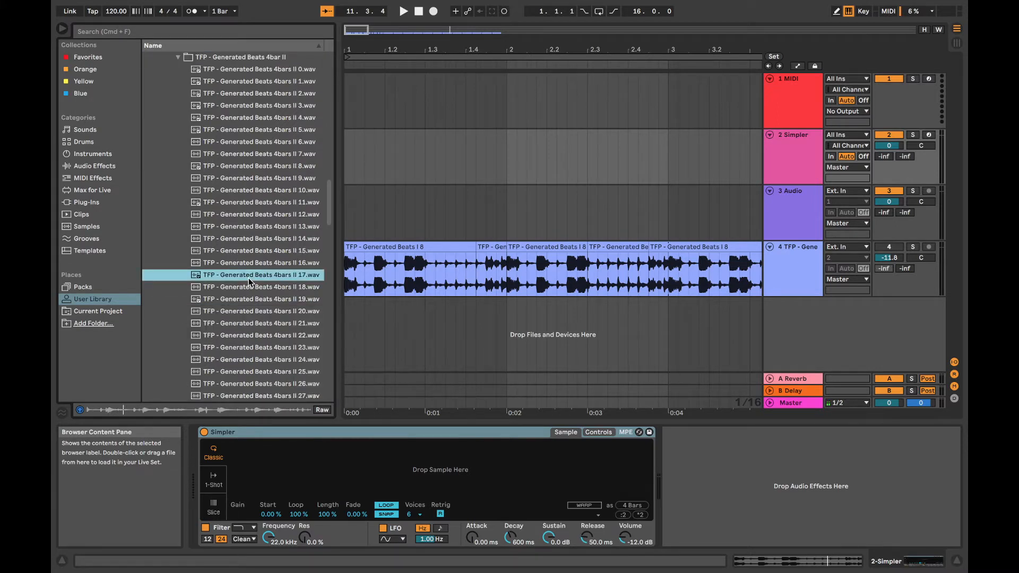
left_click(256, 330)
left_click(263, 361)
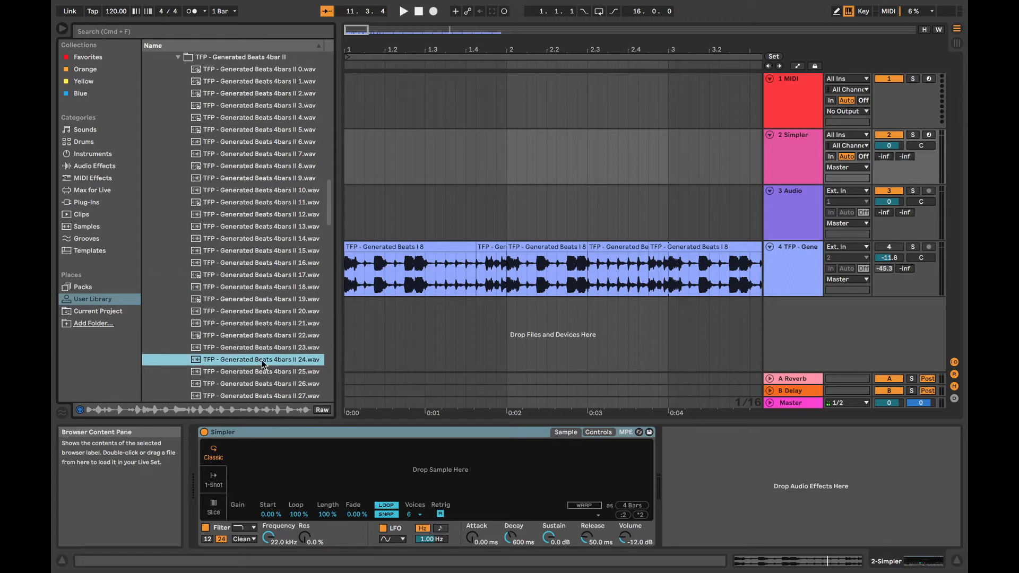
scroll(256, 326, "down", 3)
left_click(256, 329)
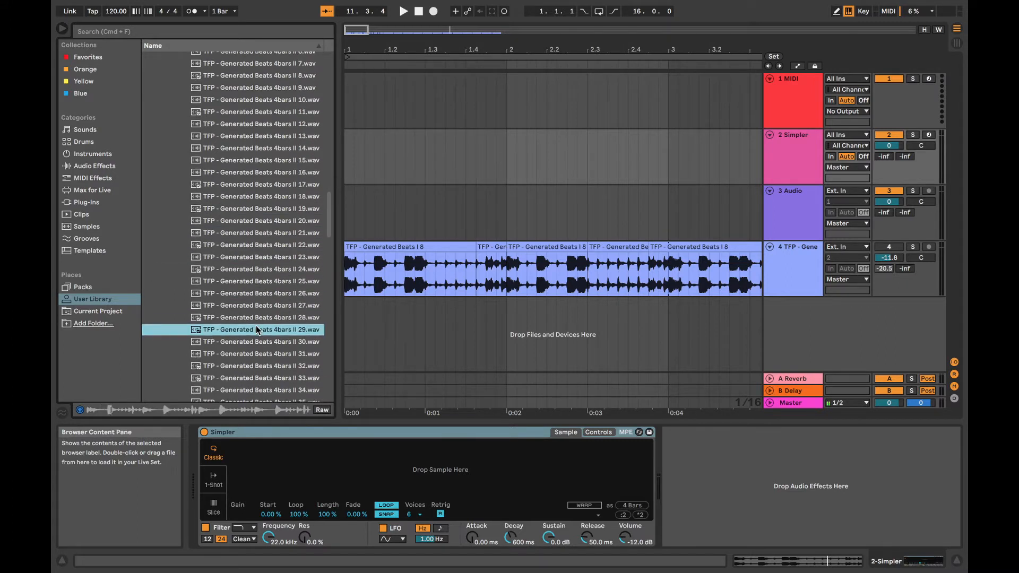
left_click(262, 366)
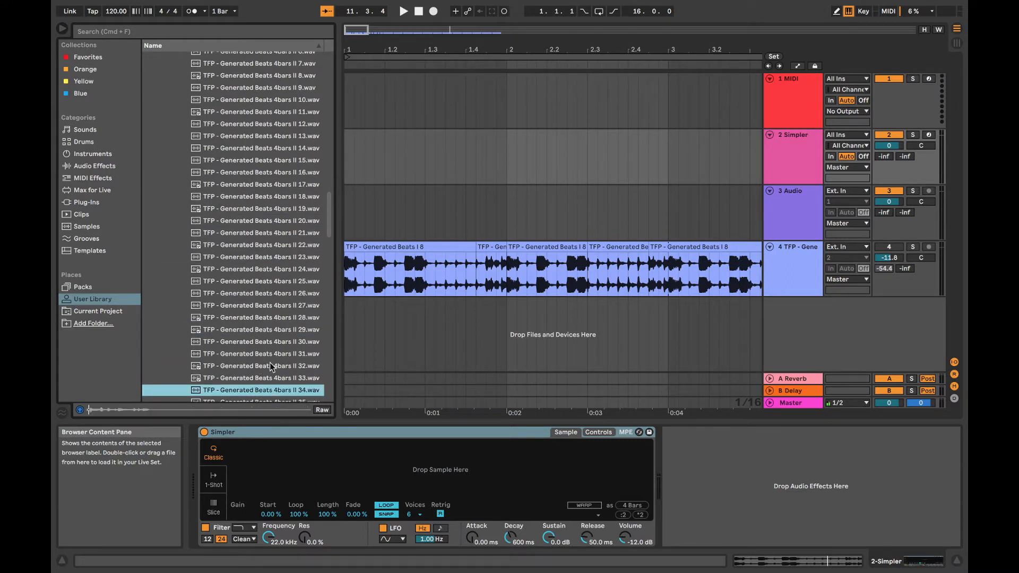
left_click(266, 390)
scroll(269, 327, "down", 4)
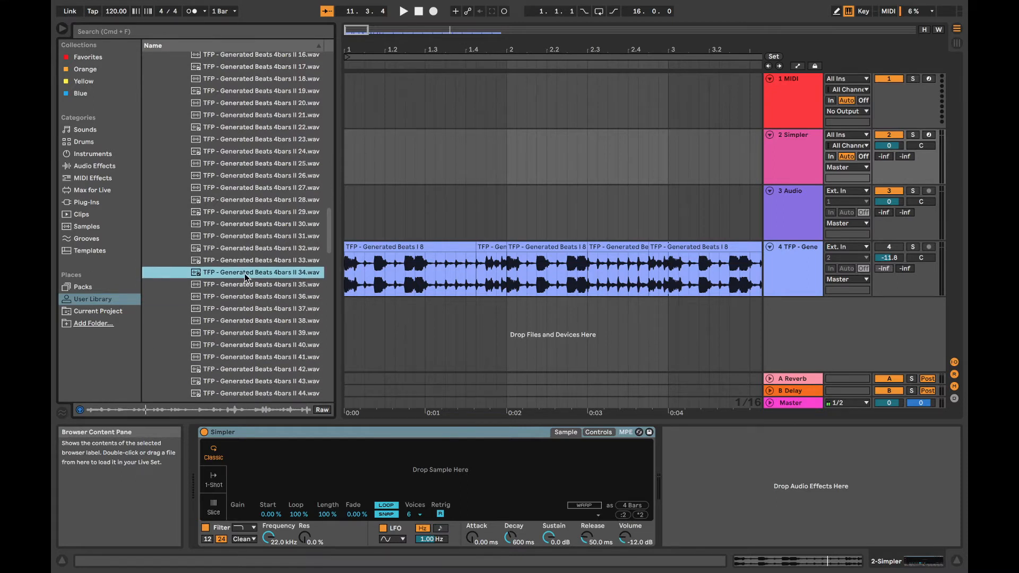
Audition more 4bars II loops further down the folder, including 39, 44, 57 and 59
left_click(251, 346)
left_click(254, 335)
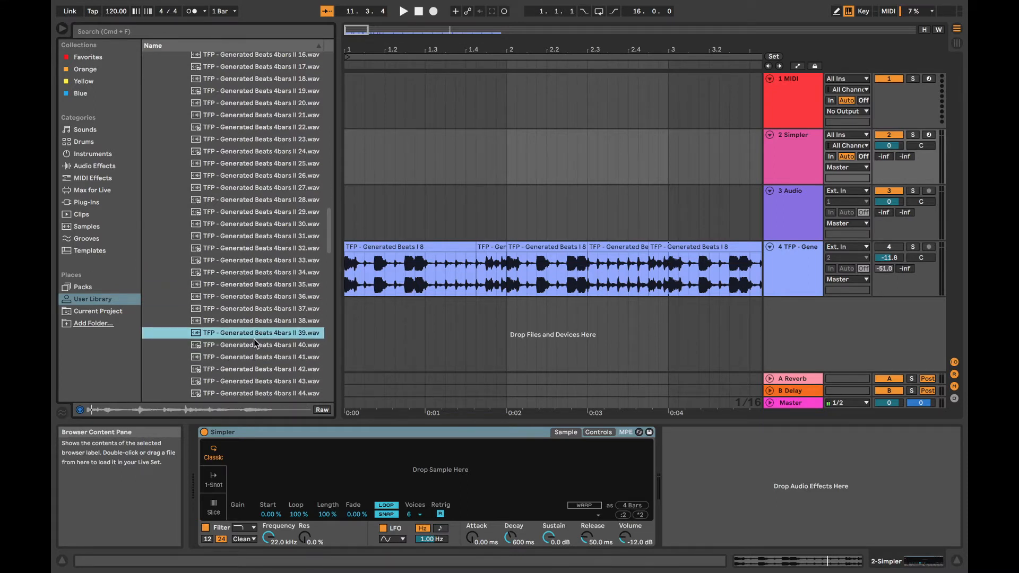
left_click(255, 393)
scroll(252, 340, "down", 7)
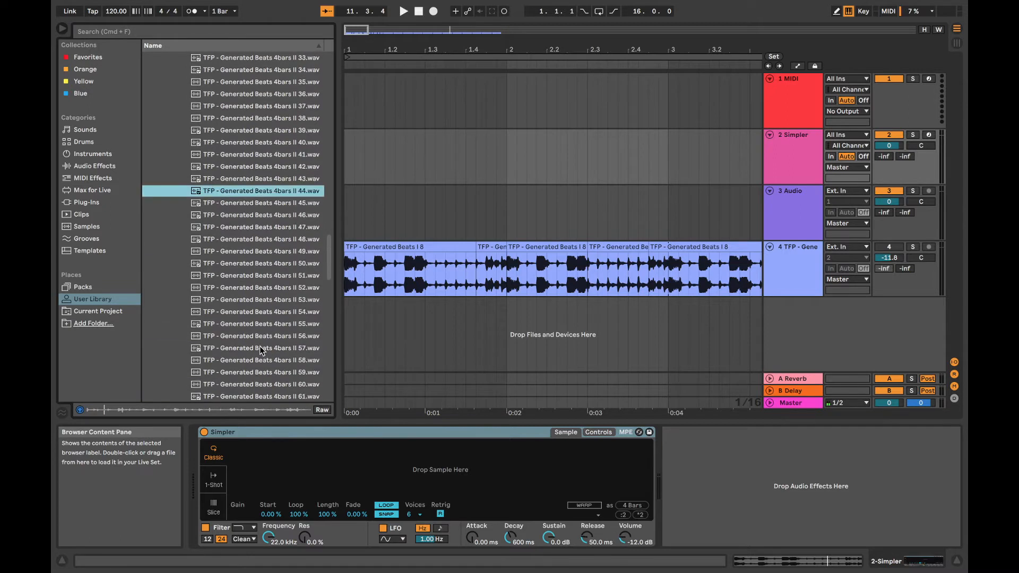
left_click(248, 287)
left_click(258, 349)
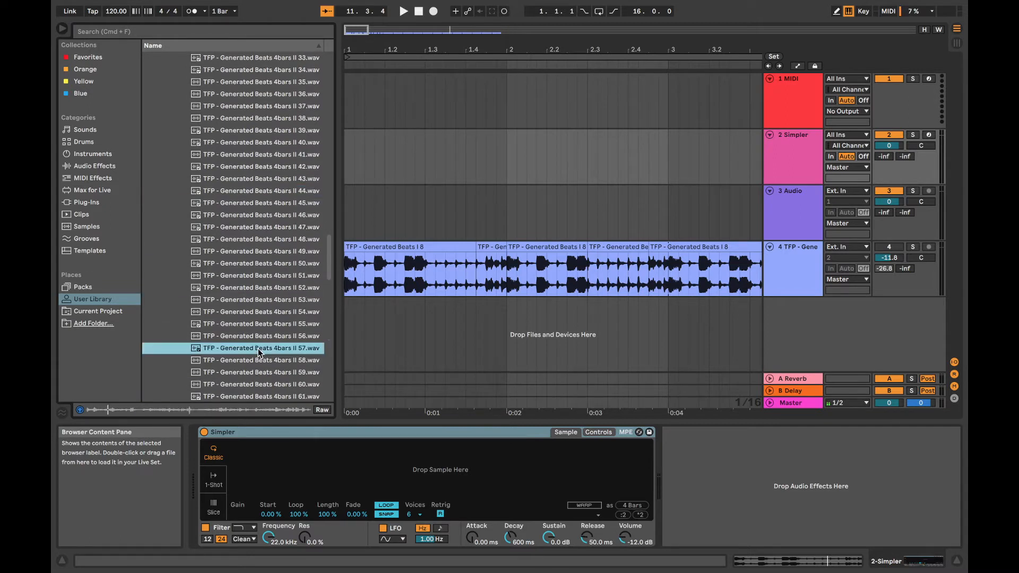
left_click(263, 372)
scroll(264, 354, "down", 7)
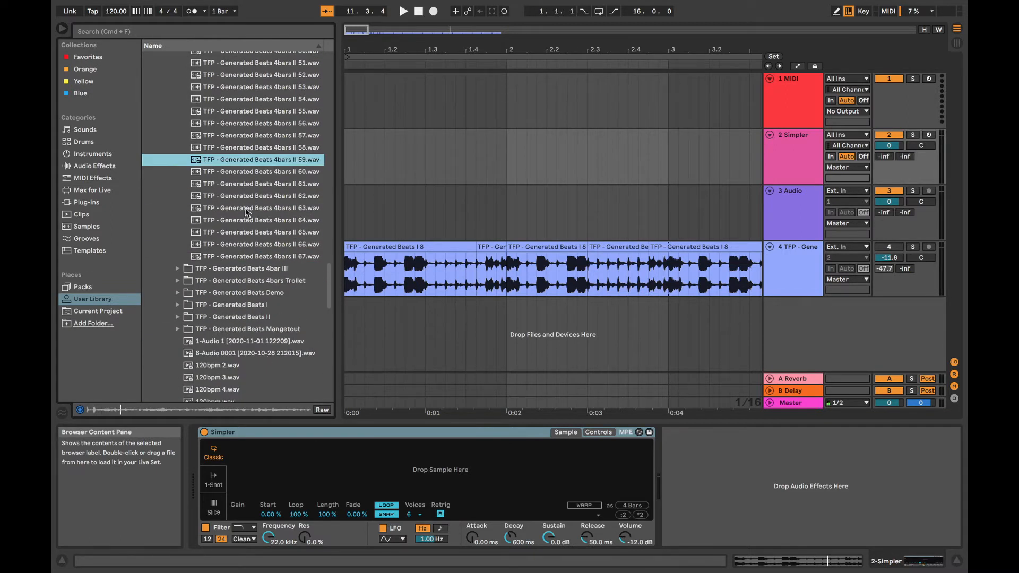
Load TFP - Generated Beats 4bars II 59.wav into Simpler and switch Simpler to Slice mode
left_click_drag(247, 163, 370, 448)
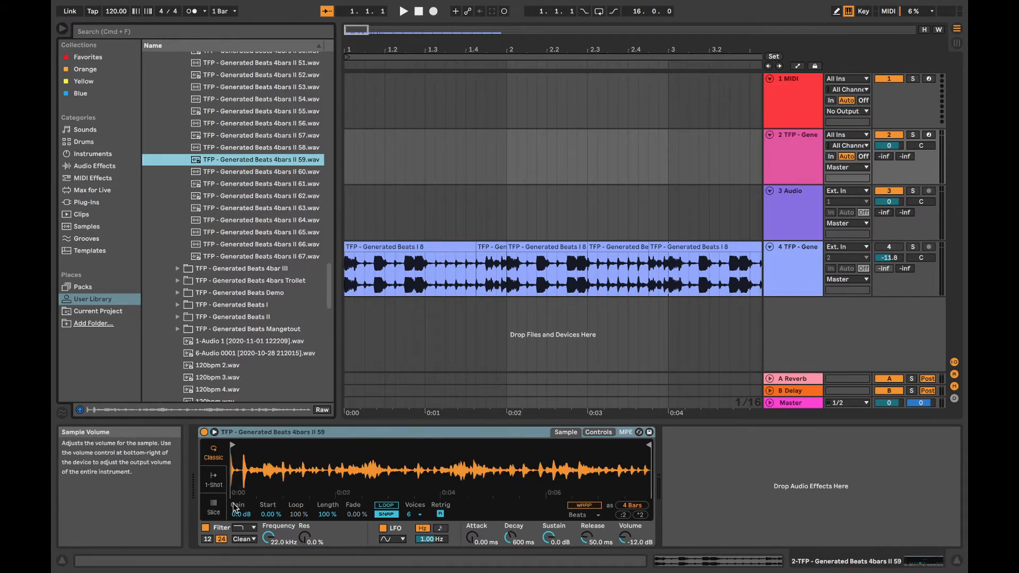
left_click(215, 509)
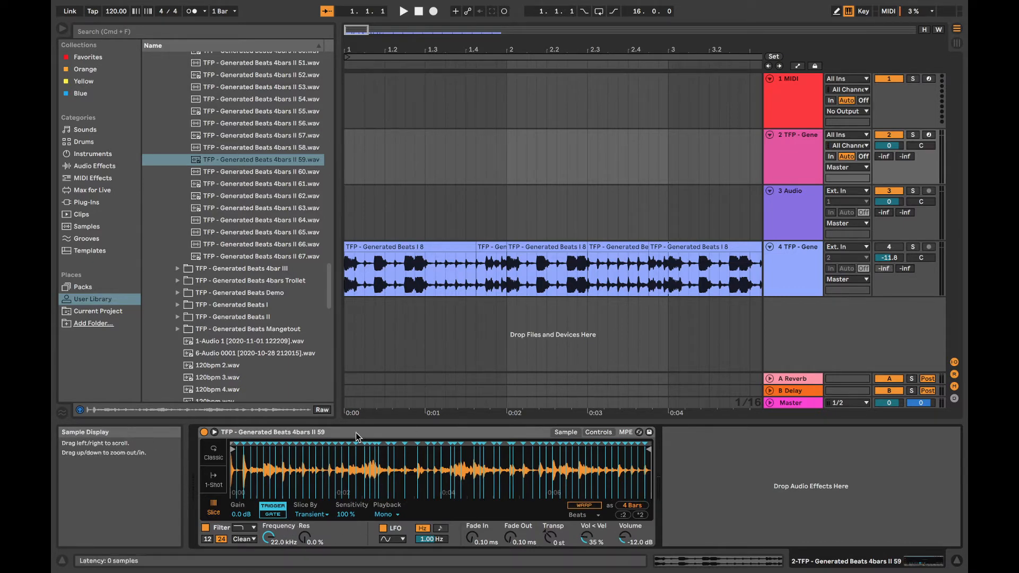
Select the Simpler track, track 2, and arm it for recording
left_click(819, 117)
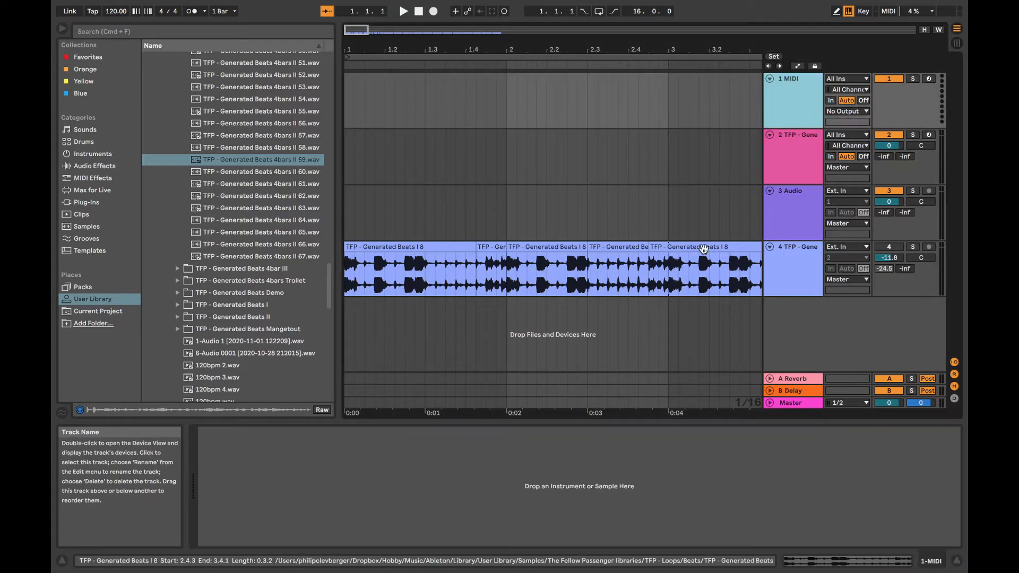
left_click(788, 168)
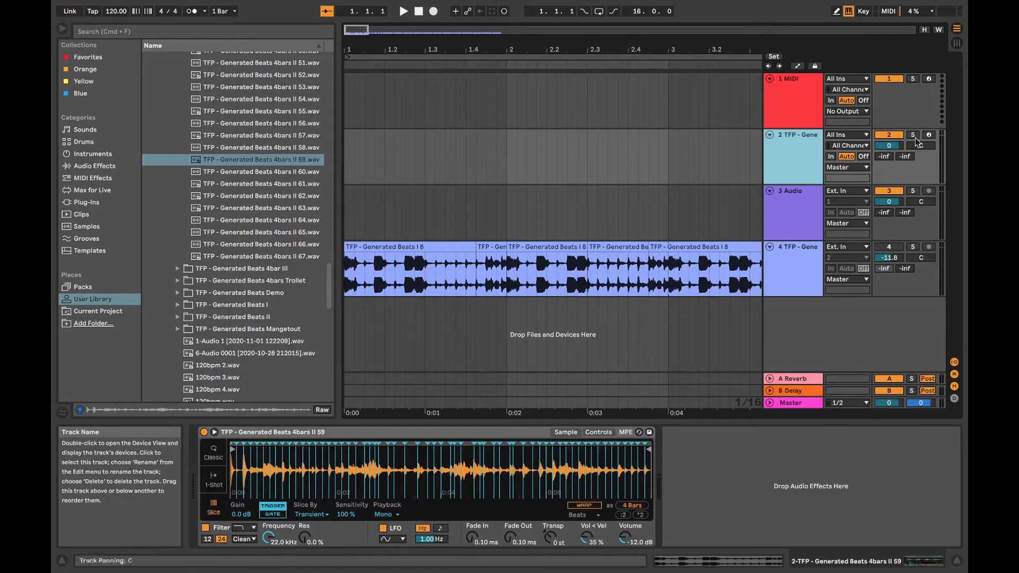
left_click(929, 135)
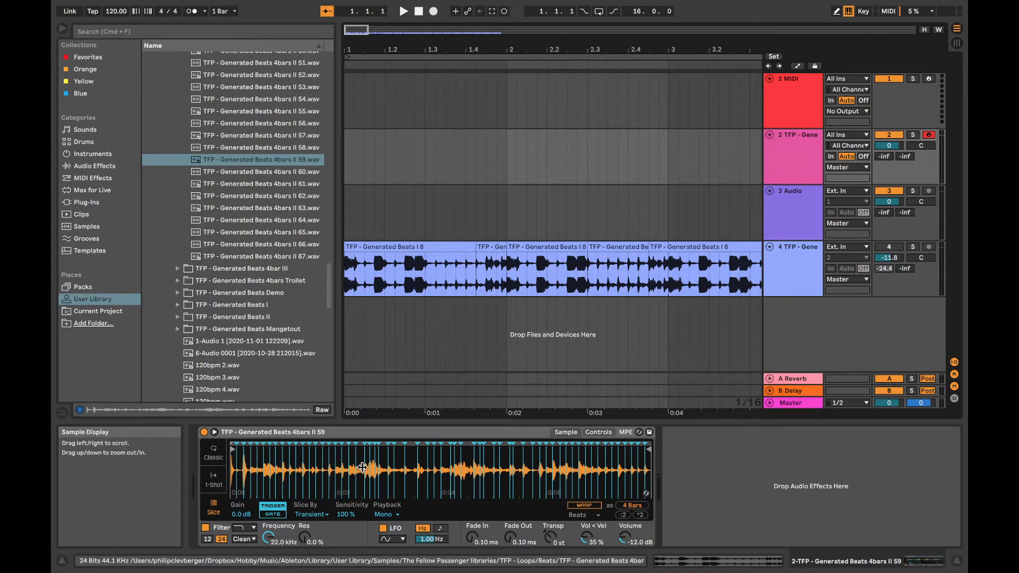
Keep slicing by Transient and lower Simpler's slice sensitivity
left_click(308, 515)
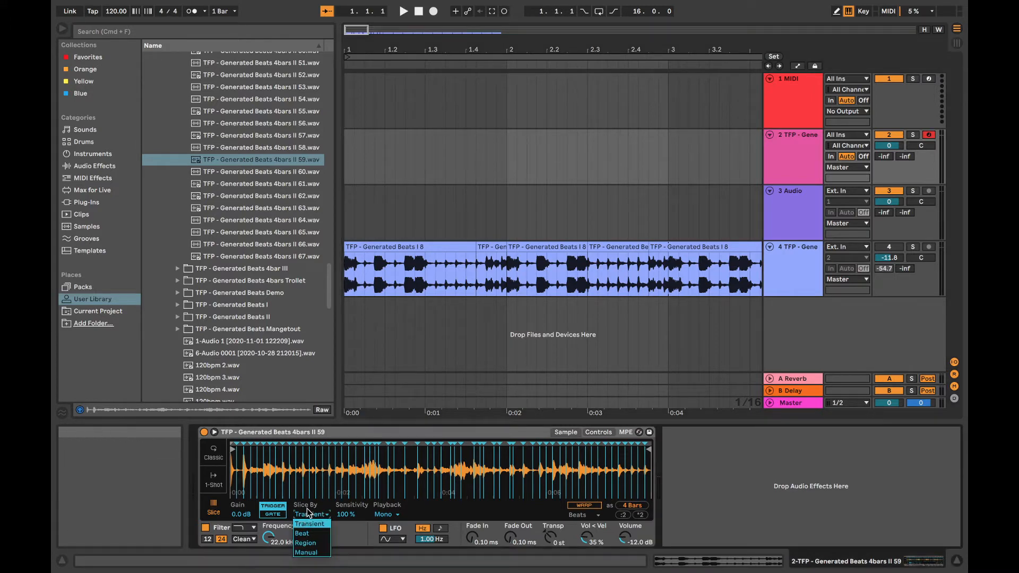
left_click(308, 513)
left_click_drag(344, 514, 344, 524)
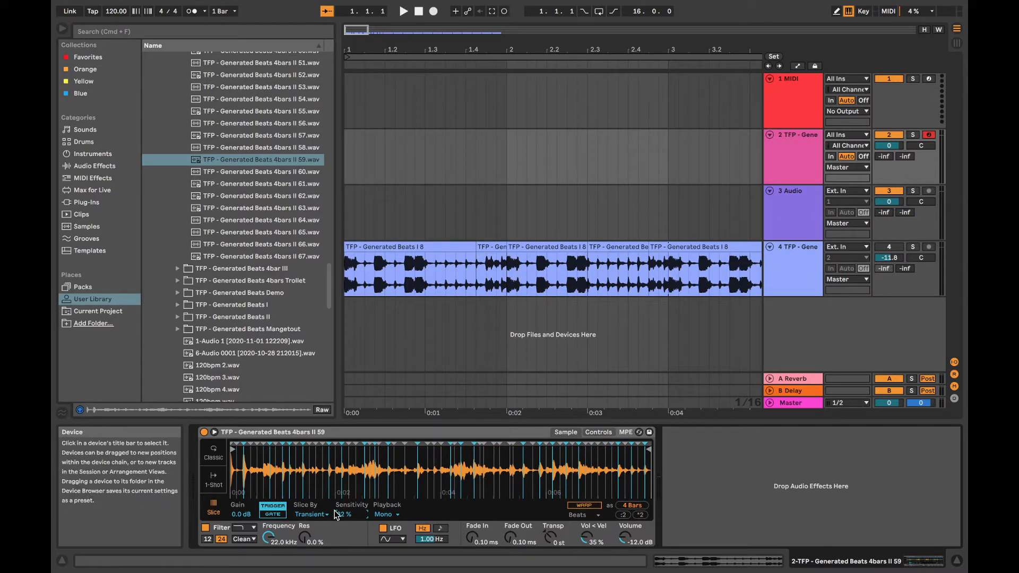
Shift the computer MIDI keyboard down to the C1 to D2 octave and play several slices
key("x")
key("z")
key("z")
key("z")
key("z")
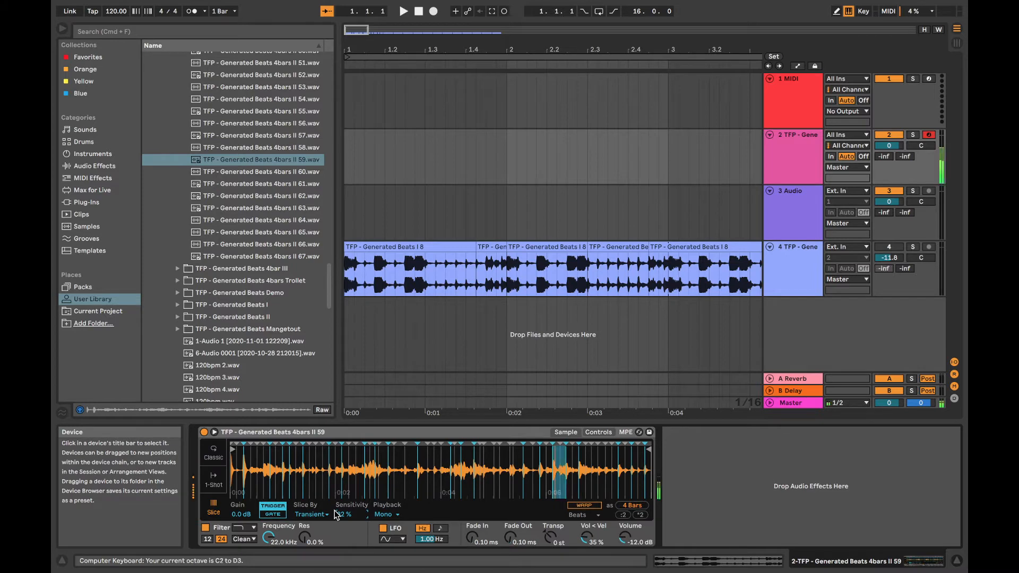
key("g")
key("f")
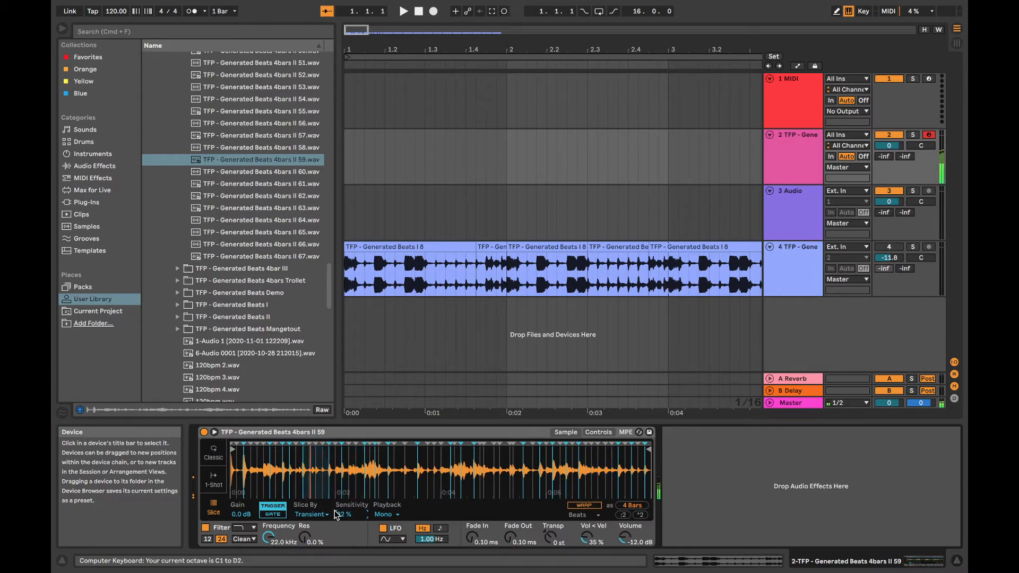
key("g")
key("s")
key("j")
key("j")
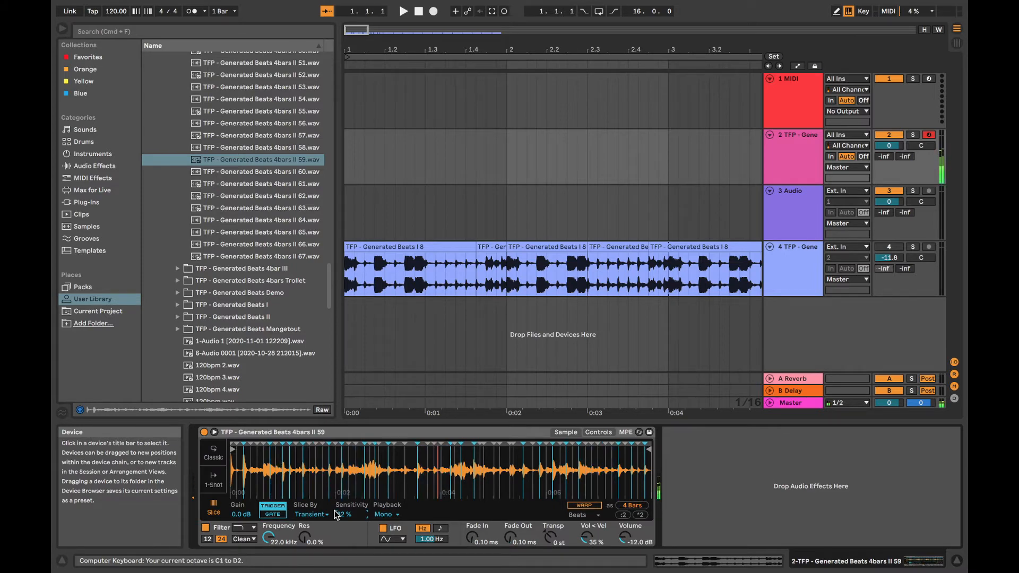
Raise the transient slice sensitivity, fine-tune it to 85 %, and play slices to hear the result
left_click_drag(340, 514, 340, 482)
key("f")
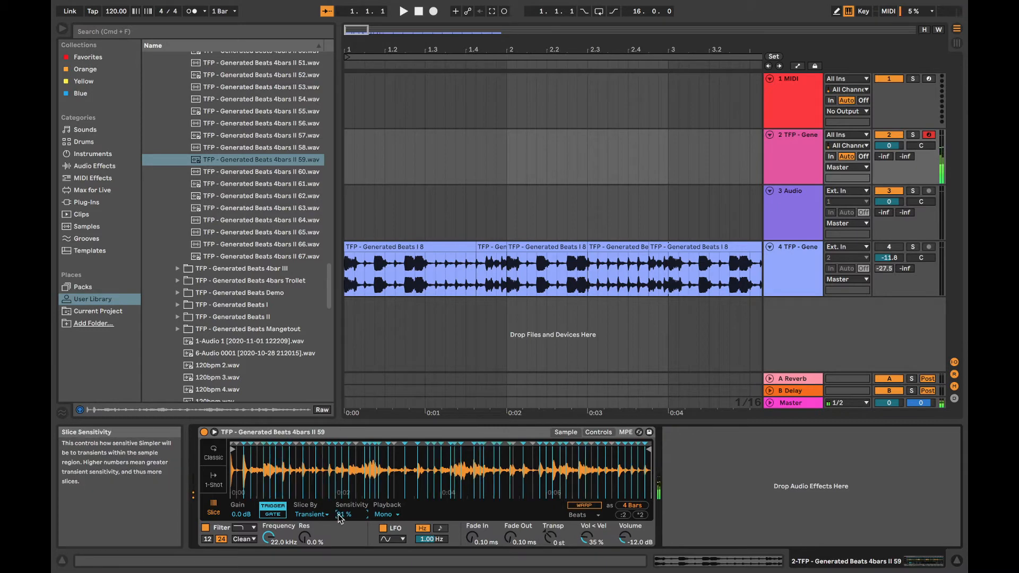
key("f")
key("d")
key("f")
key("g")
key("a")
key("a")
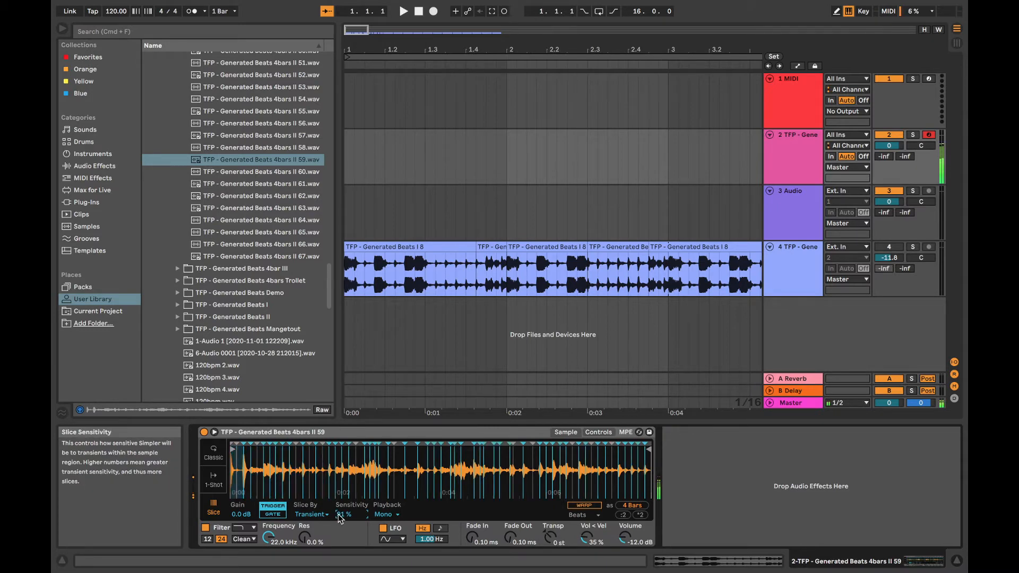
key("a")
key("s")
key("d")
key("d")
key("f")
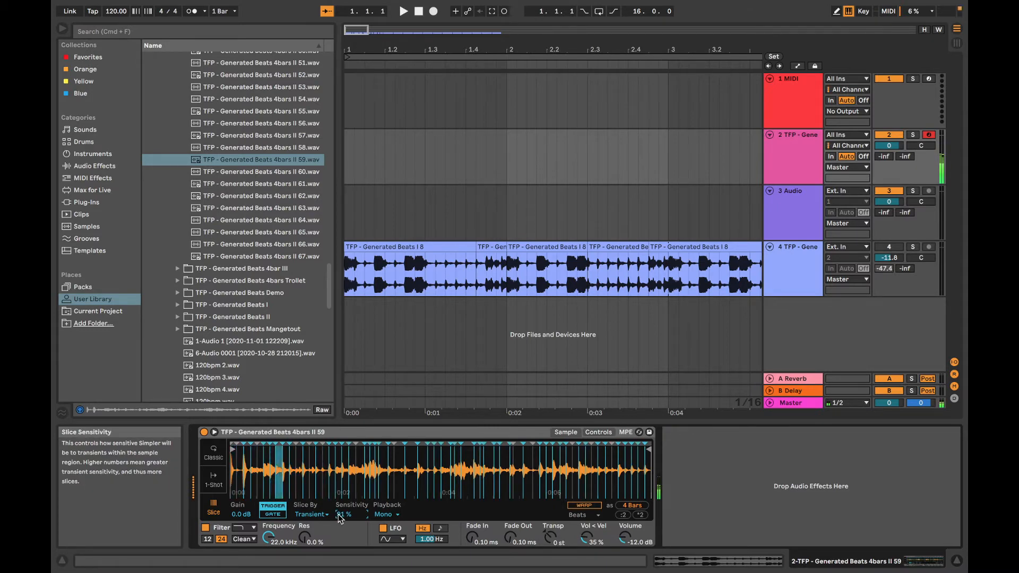
key("g")
left_click_drag(340, 515, 340, 518)
key("g")
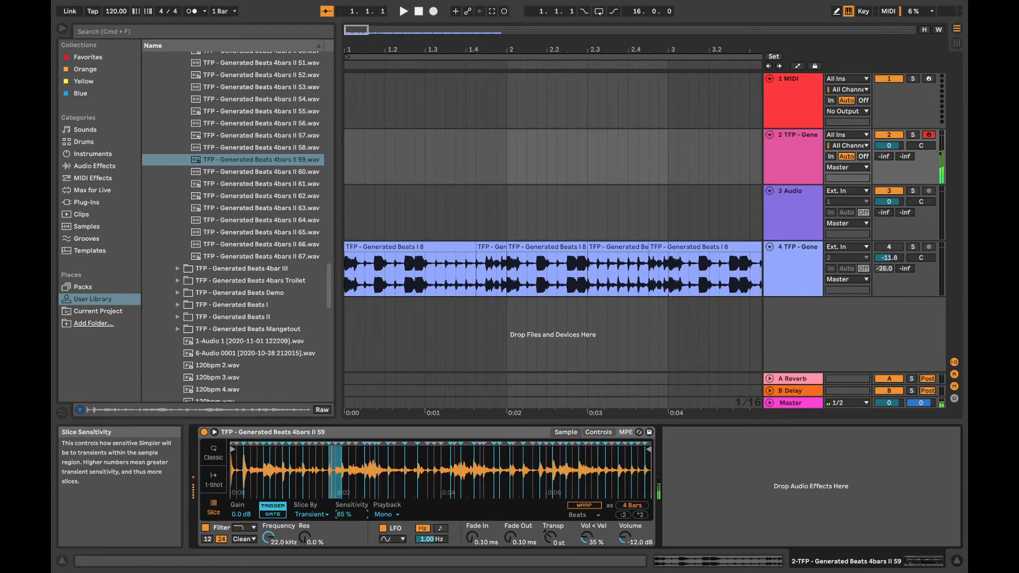
Set Simpler to slice by Beat and play the first slice repeatedly
left_click(327, 516)
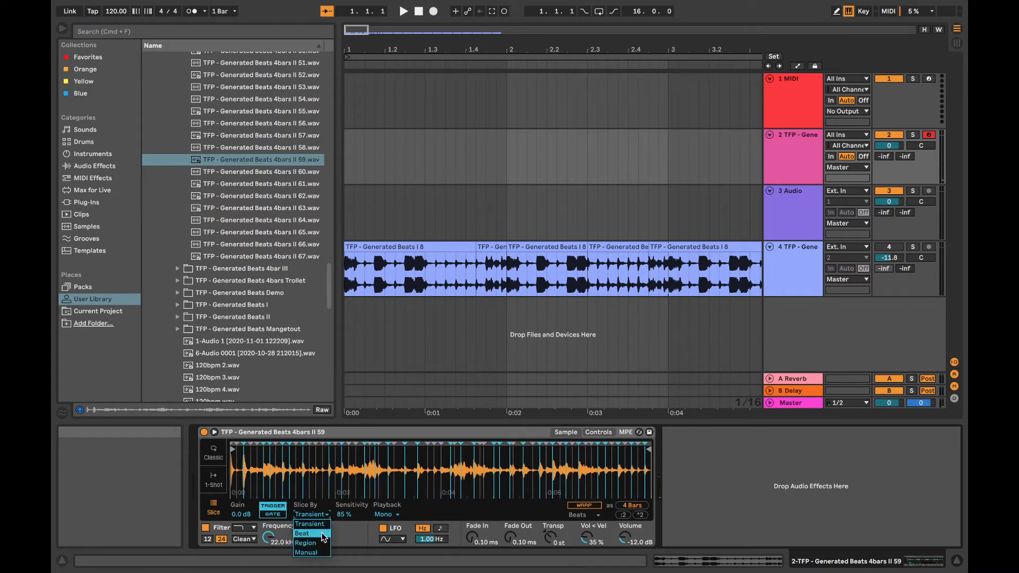
left_click(324, 533)
key("a")
key("a")
key("a")
key("a")
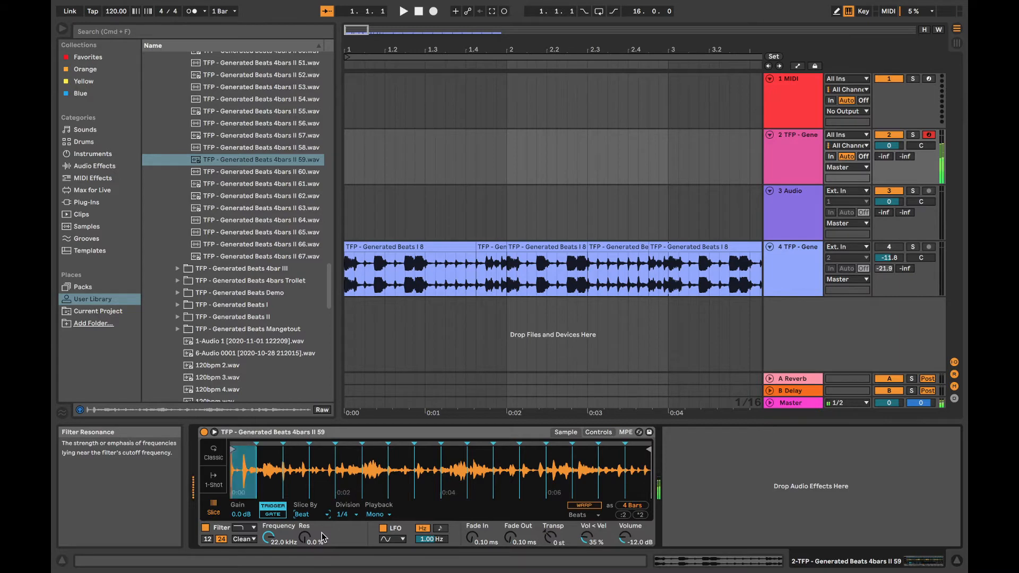
Set the beat slicing division to 1/8 and play several of the shorter slices
left_click(344, 515)
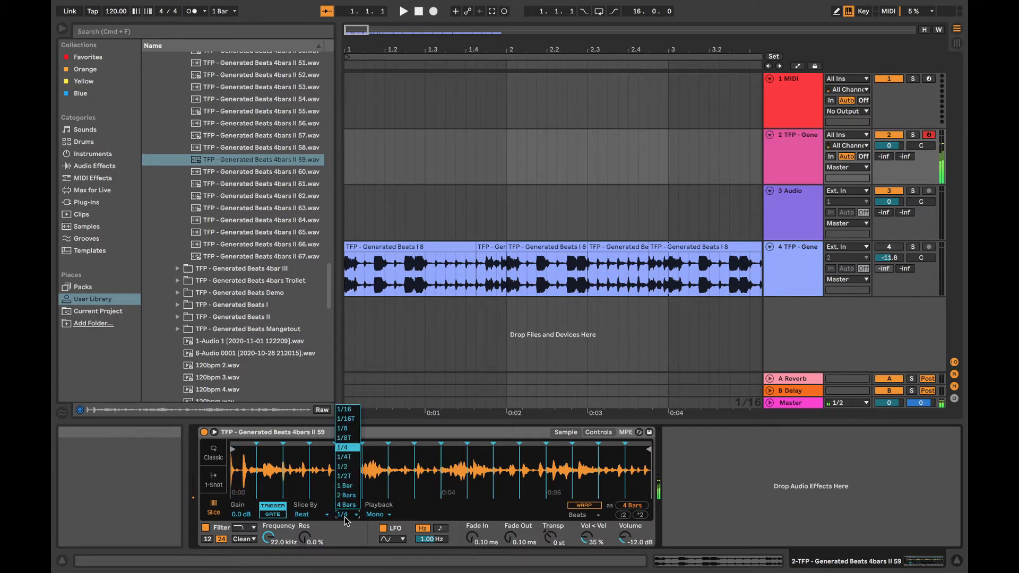
left_click(354, 428)
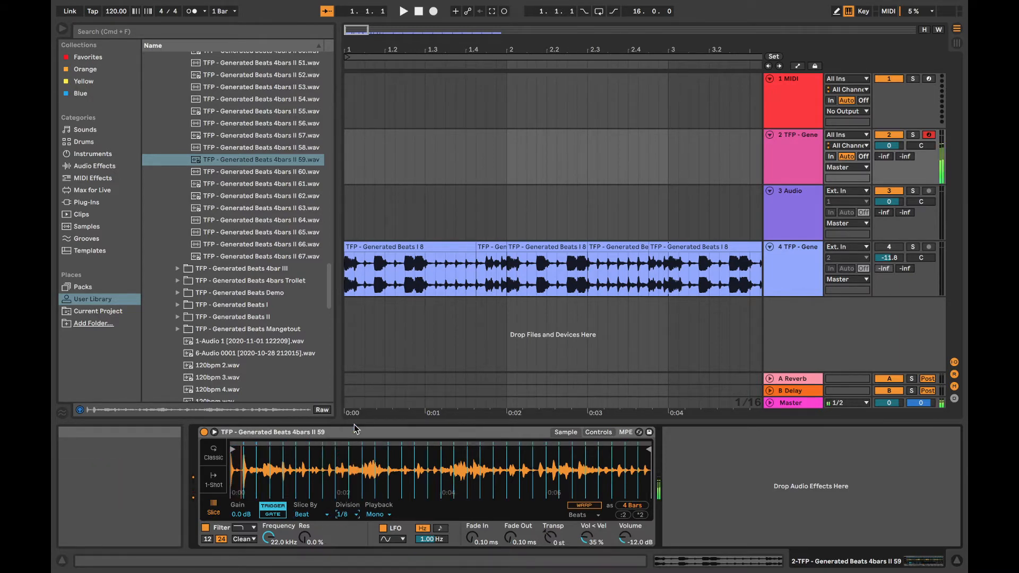
key("d")
key("a")
key("f")
key("f")
key("f")
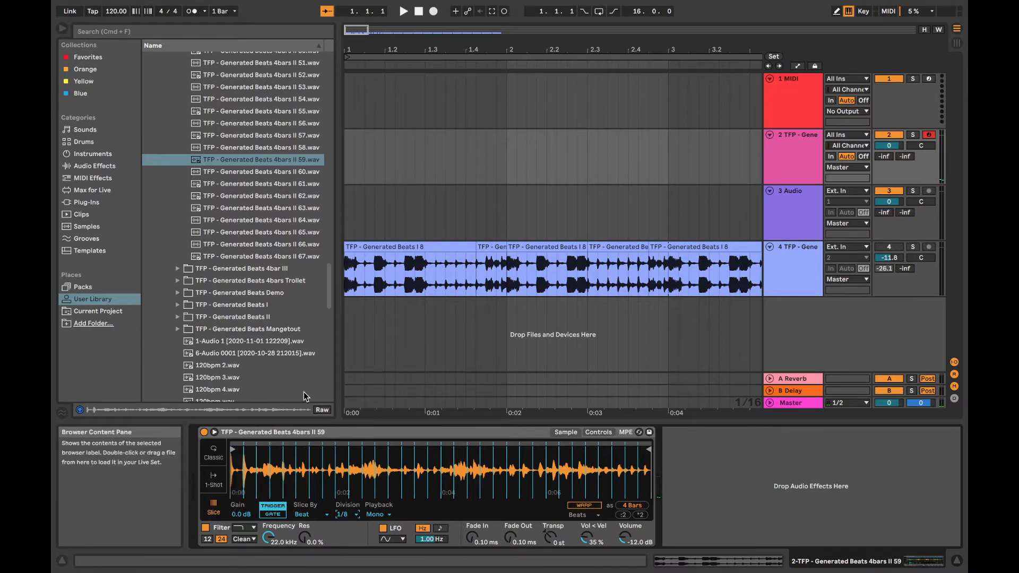
Show the Max for Live devices in the browser
left_click(79, 190)
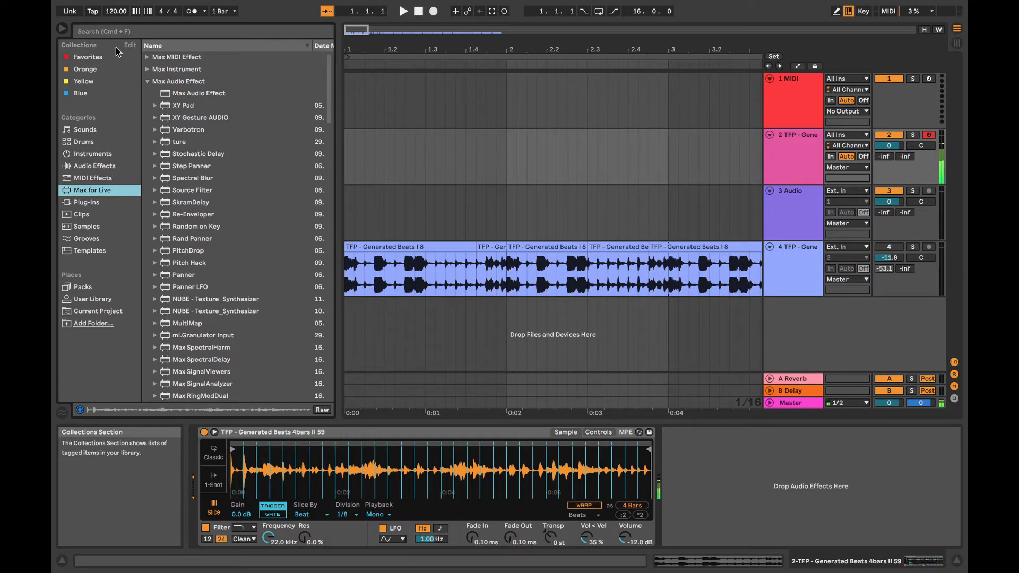
left_click(145, 33)
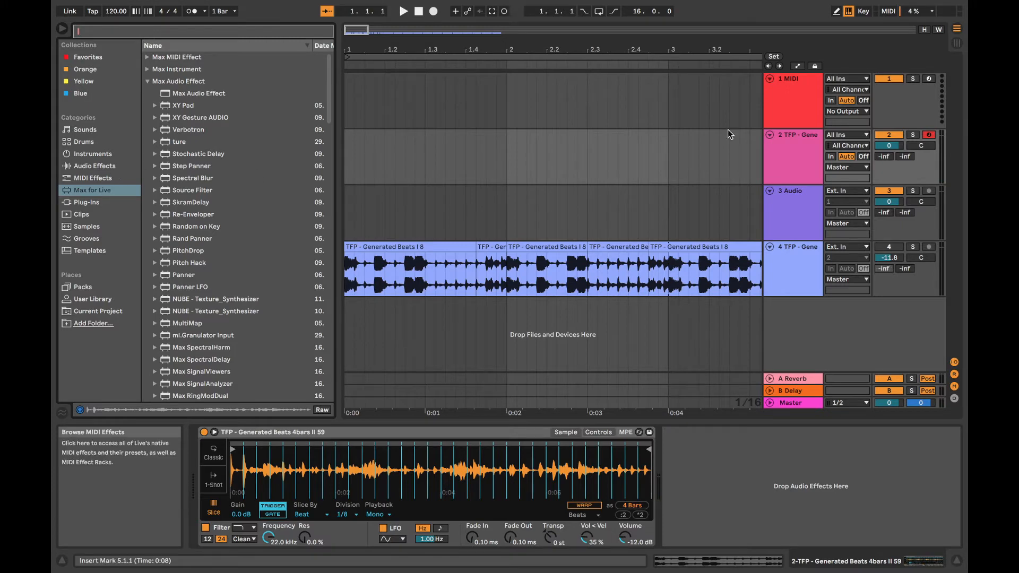
In Session View, create a one-bar MIDI clip in track 2's first slot and fill it with 1/16 C3 notes
left_click(957, 42)
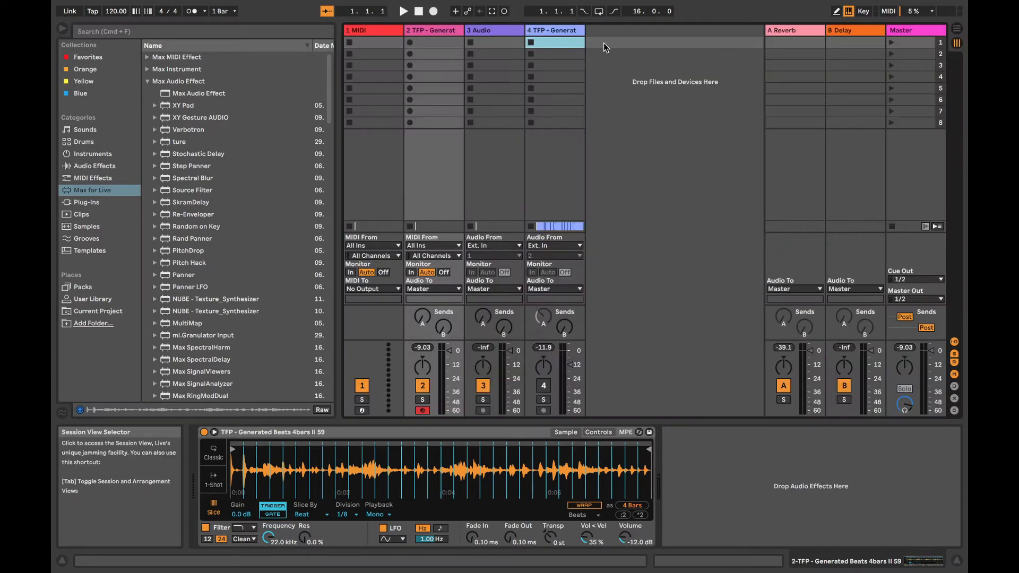
left_click(550, 40)
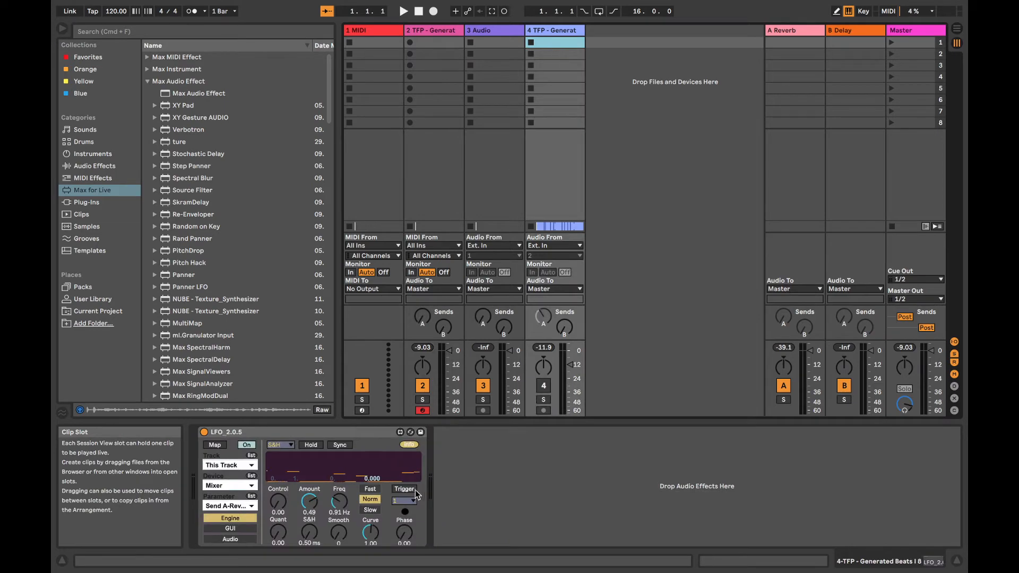
double_click(438, 41)
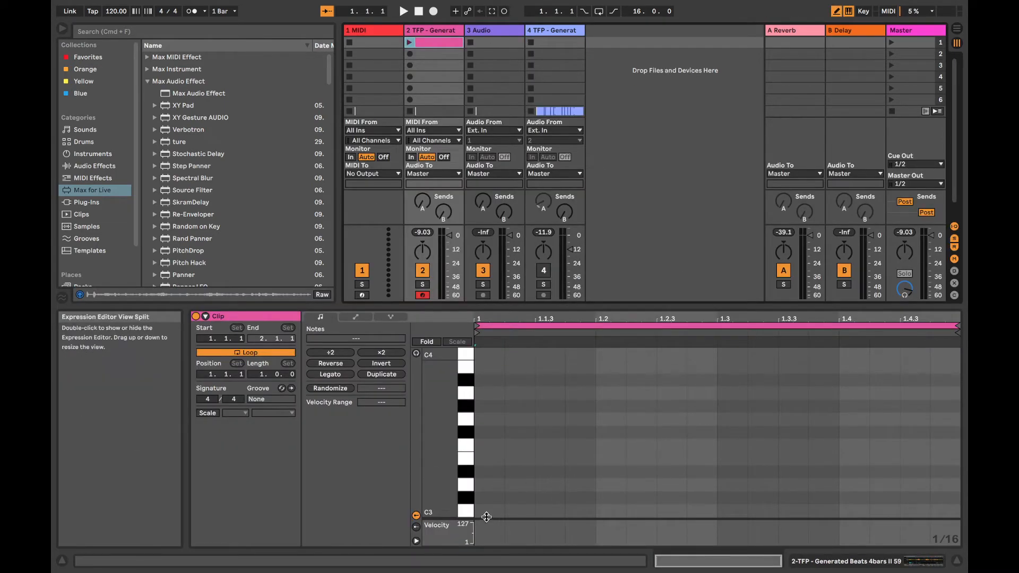
left_click_drag(486, 510, 956, 510)
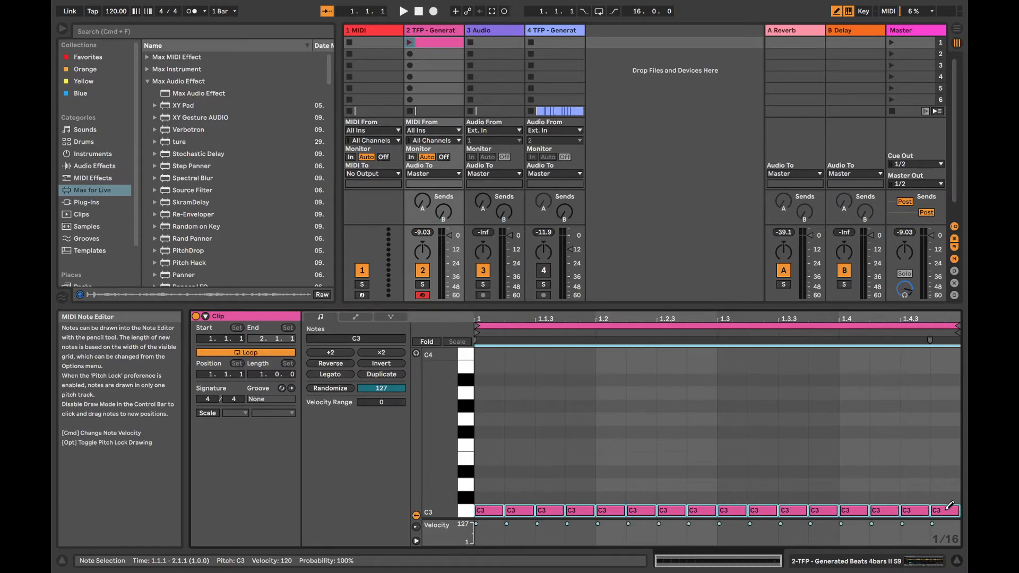
Launch the MIDI clip on track 2 and add the Random MIDI effect in front of Simpler
left_click(410, 43)
left_click(905, 562)
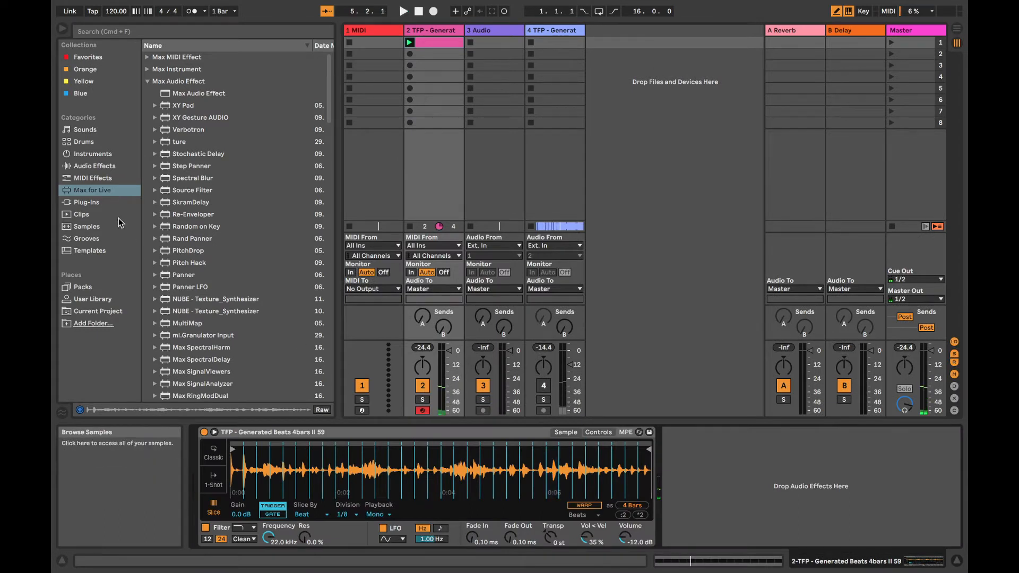
left_click(91, 178)
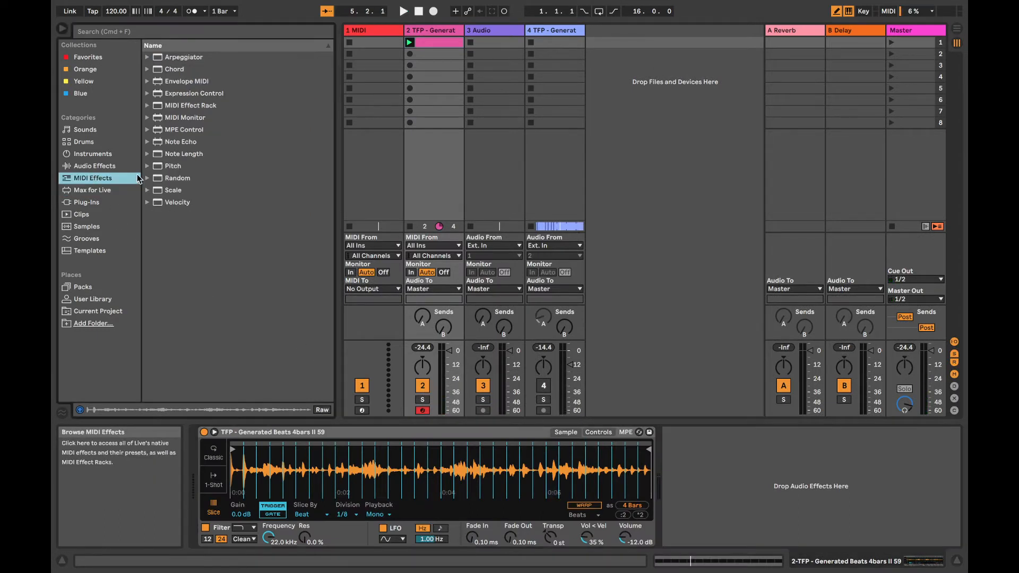
double_click(158, 179)
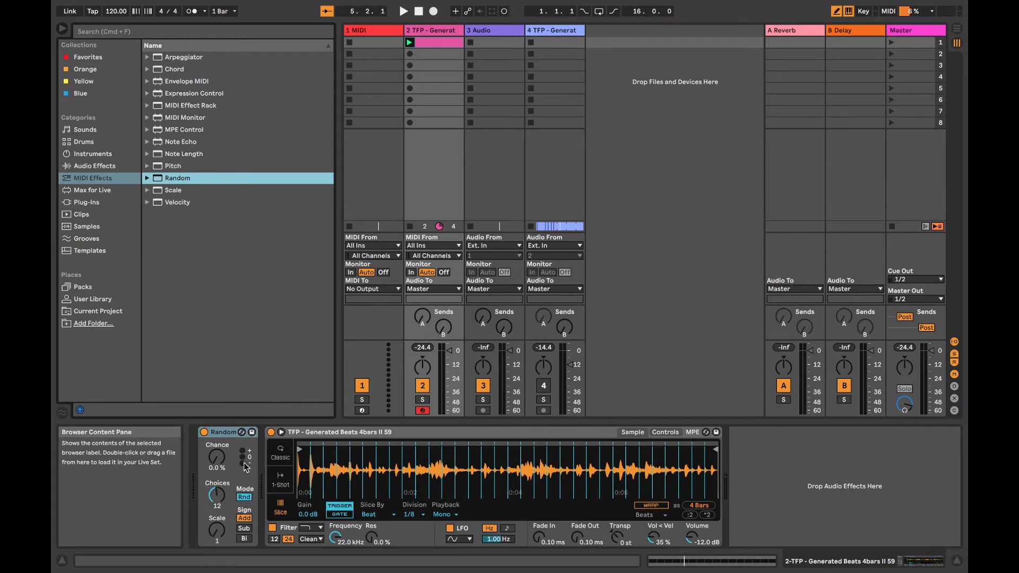
Set Random's Chance to 90 %, try a Scale of 15, and set its Sign to Bi
left_click_drag(213, 467, 213, 462)
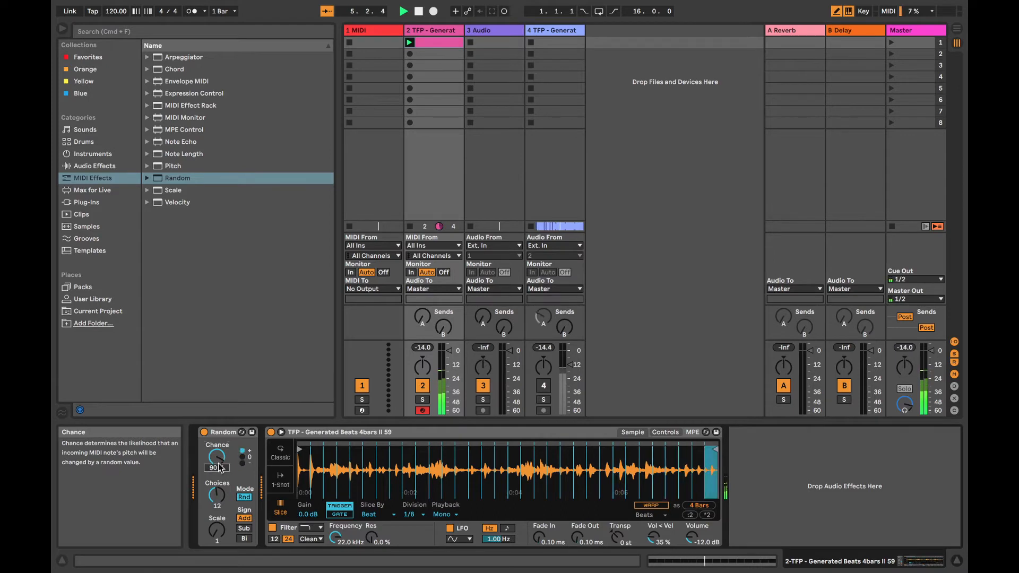
left_click_drag(215, 467, 216, 464)
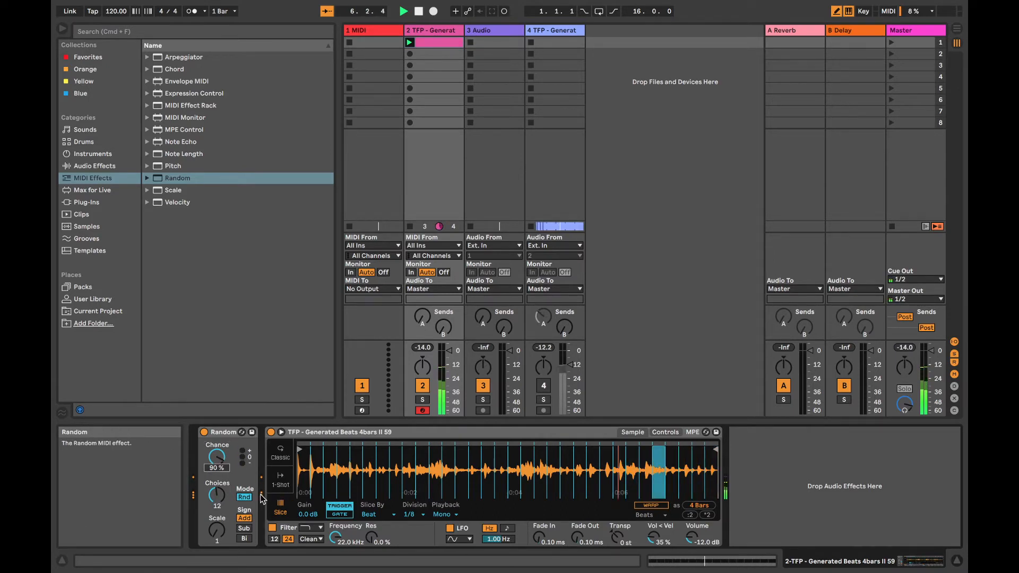
left_click(217, 530)
left_click_drag(223, 532, 223, 515)
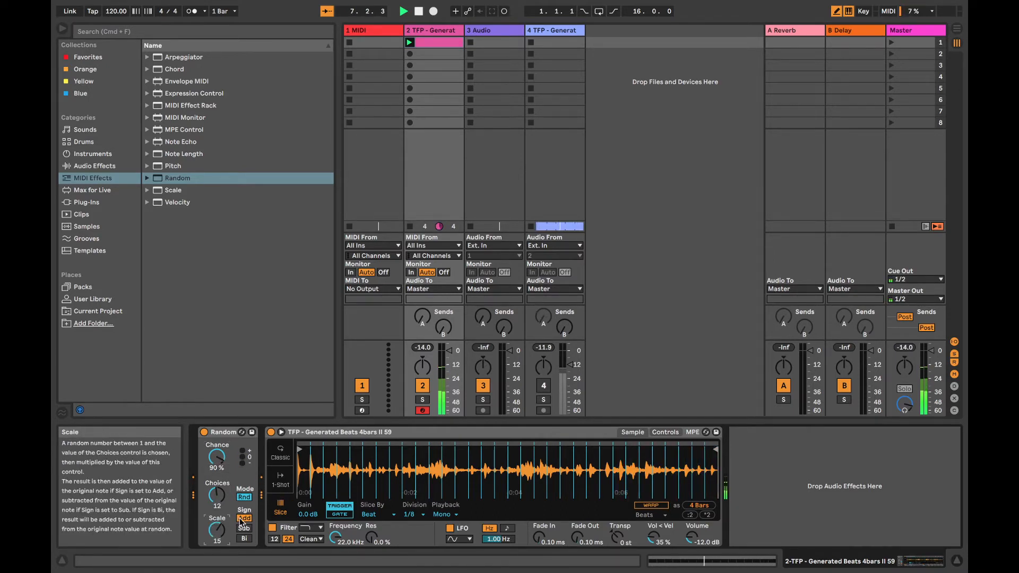
left_click(244, 538)
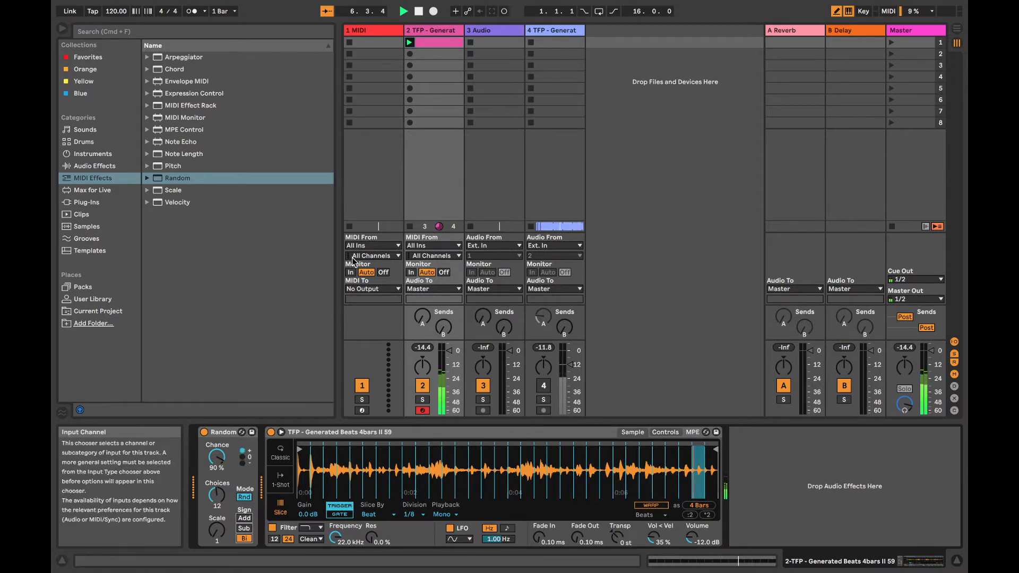
Set Simpler's slice playback to Thru and lengthen the clip's C3 note at 1.1.4 until 1.3.1
left_click(444, 515)
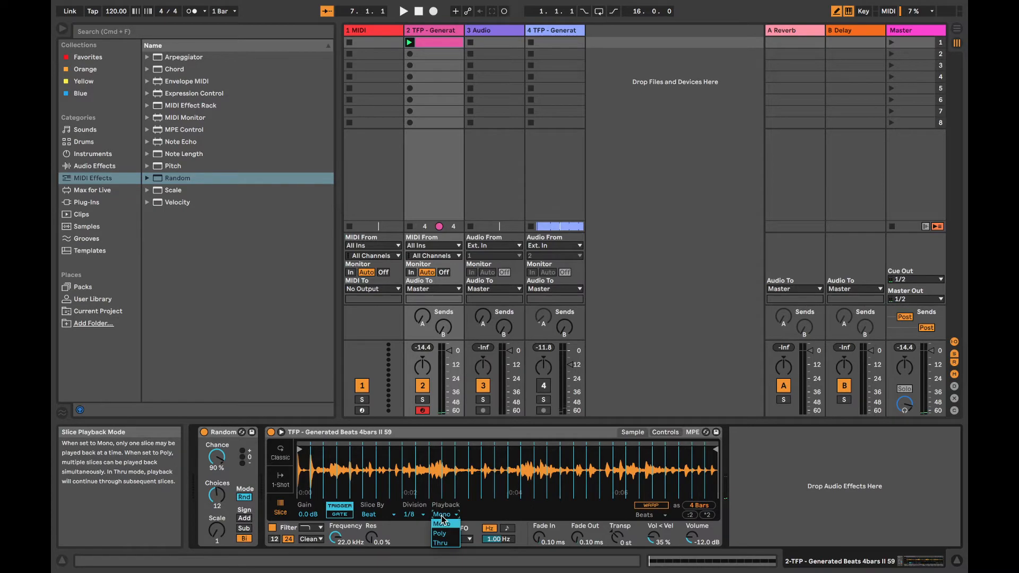
left_click(447, 543)
double_click(422, 42)
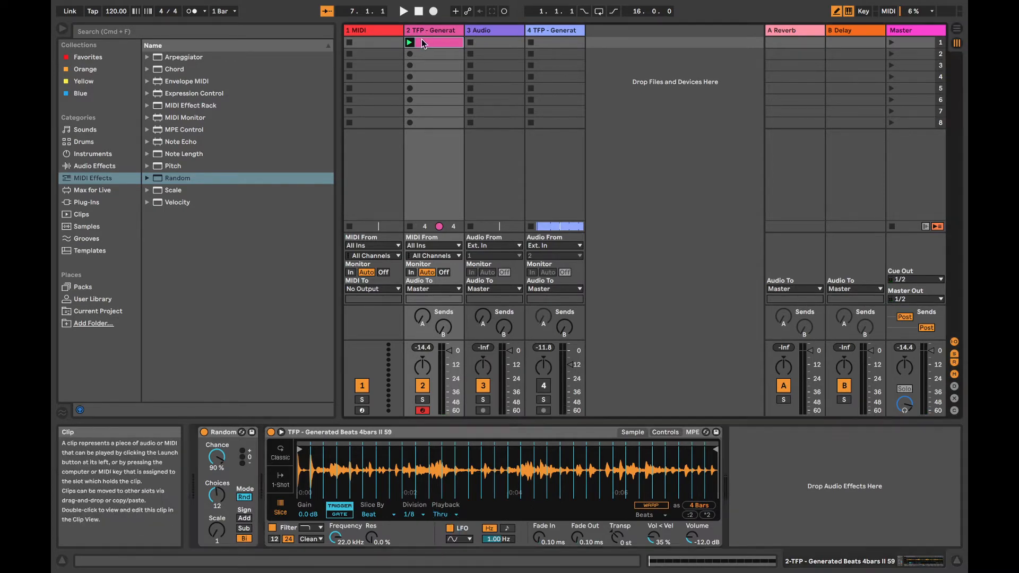
left_click(836, 11)
left_click(602, 486)
left_click(593, 510)
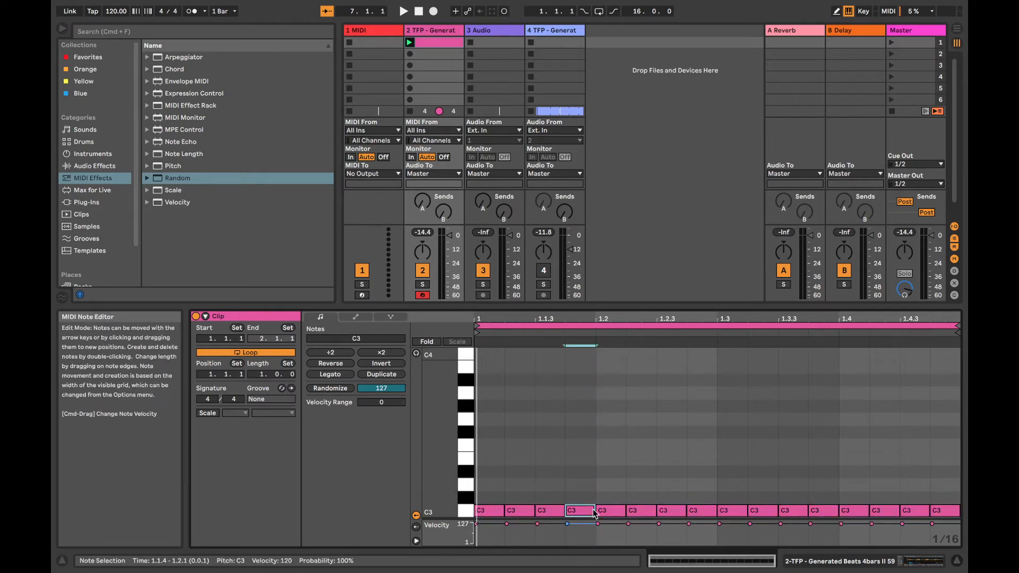
left_click_drag(594, 510, 718, 510)
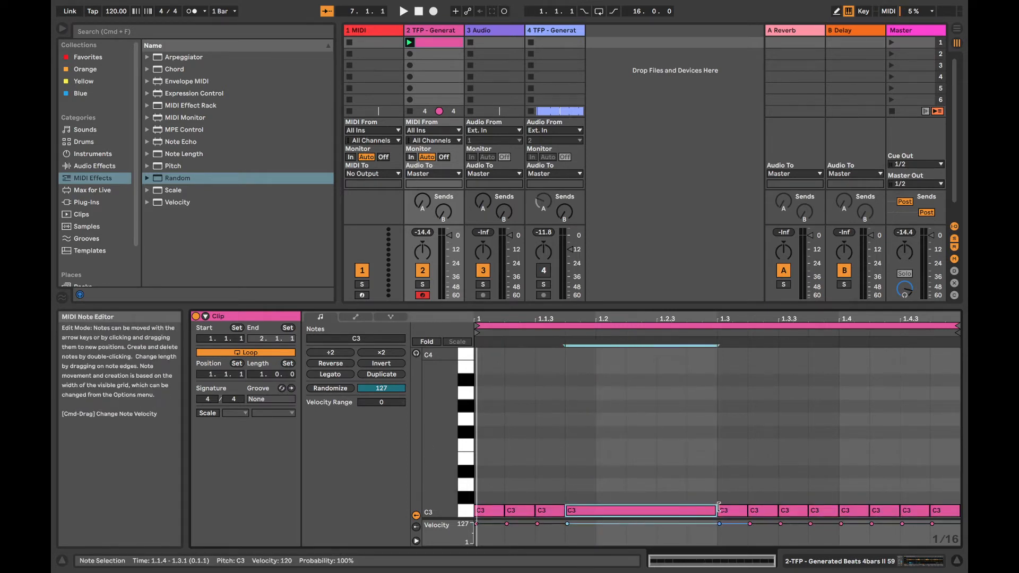
Delete the C3 notes at 1.3.3, 1.3.4 and 1.4.2 from the clip
left_click(757, 511)
left_click(792, 512)
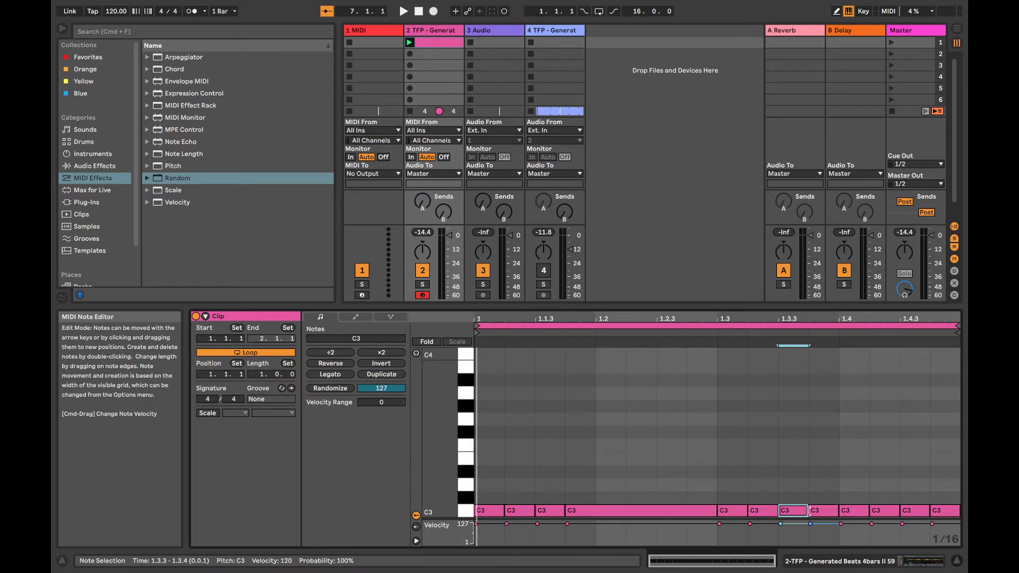
key("Delete")
left_click(816, 512)
key("Delete")
left_click(874, 513)
key("Delete")
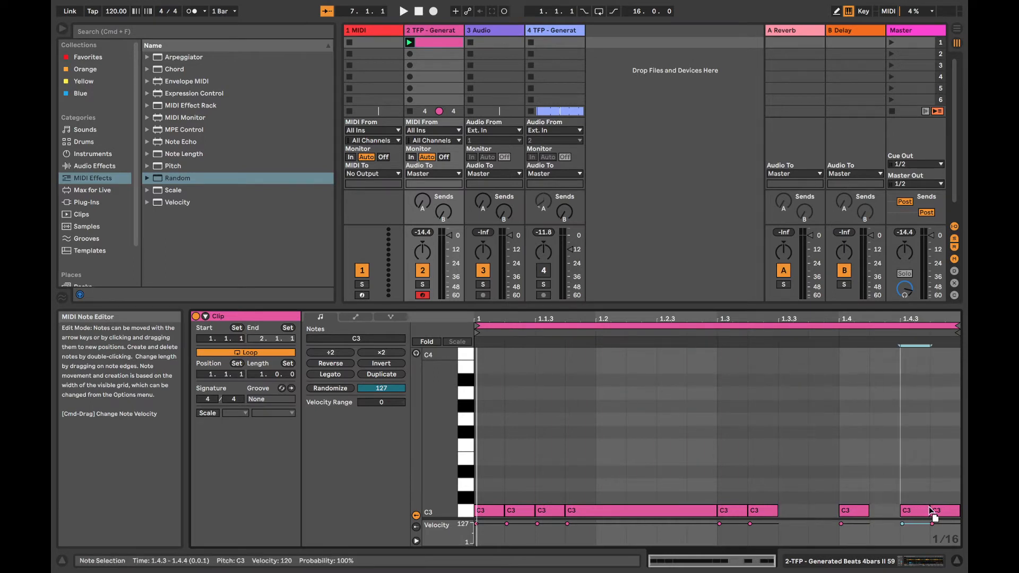
Show the note probability lane and lower the chance of every note except the first to 57%
left_click(940, 511)
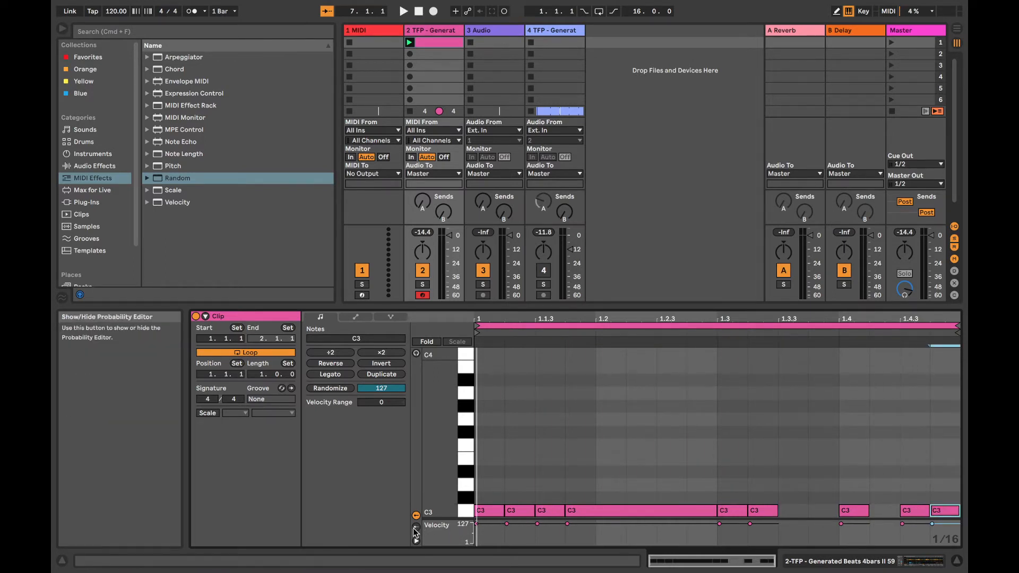
left_click(416, 529)
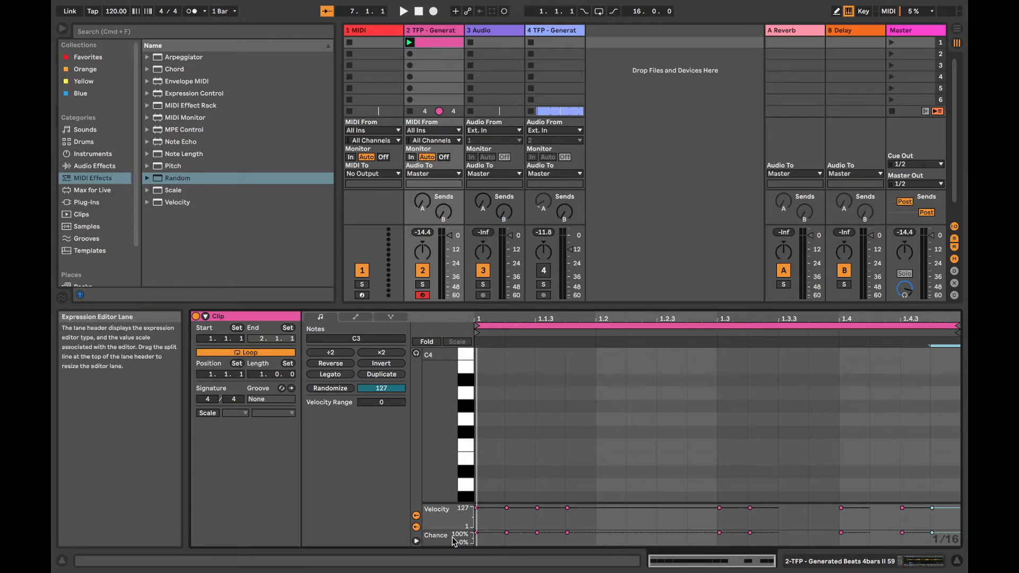
left_click_drag(507, 537, 955, 537)
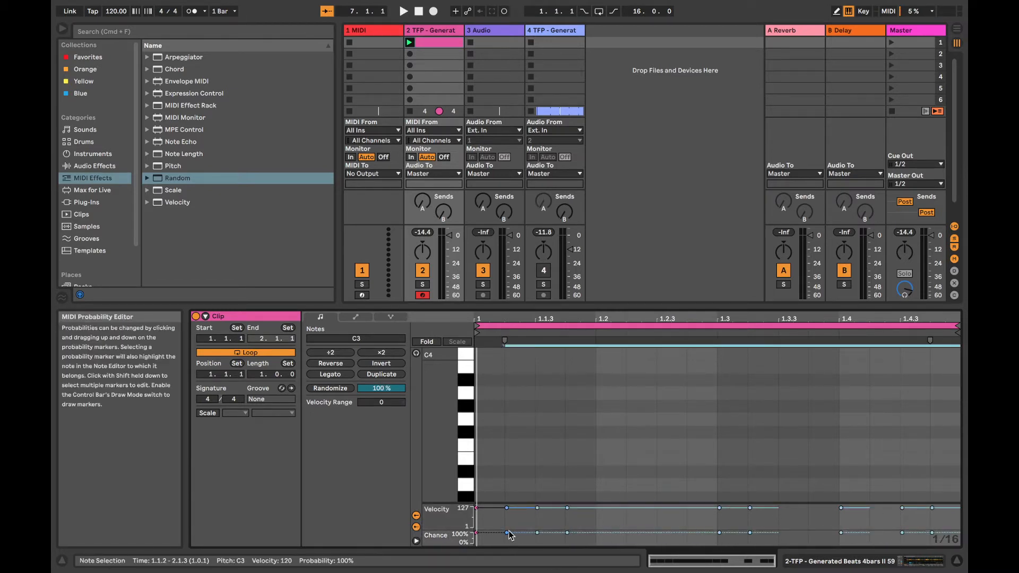
left_click_drag(477, 532, 476, 537)
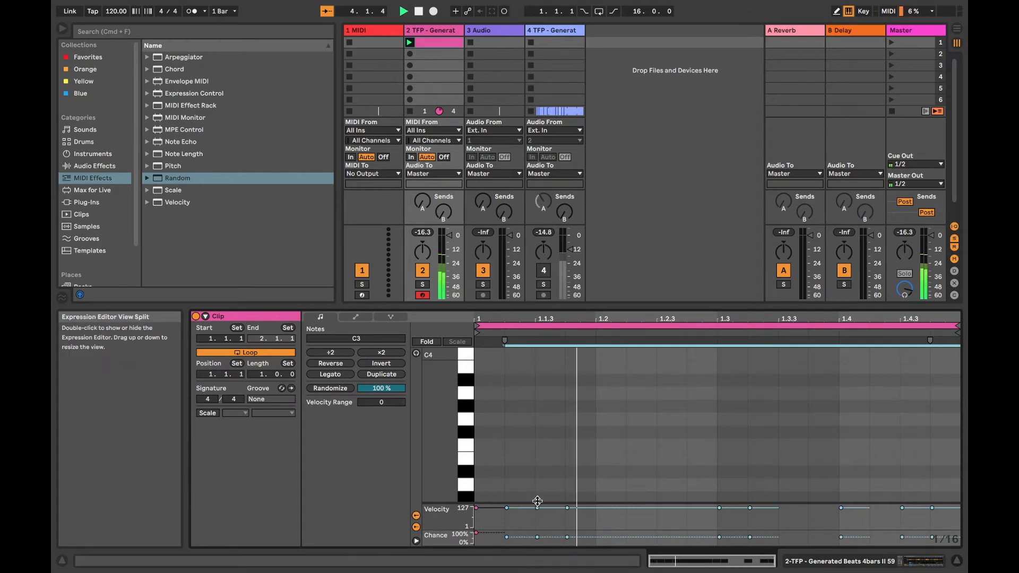
Set Simpler's slice playback to Mono while the clip plays and listen to the variation
left_click(919, 562)
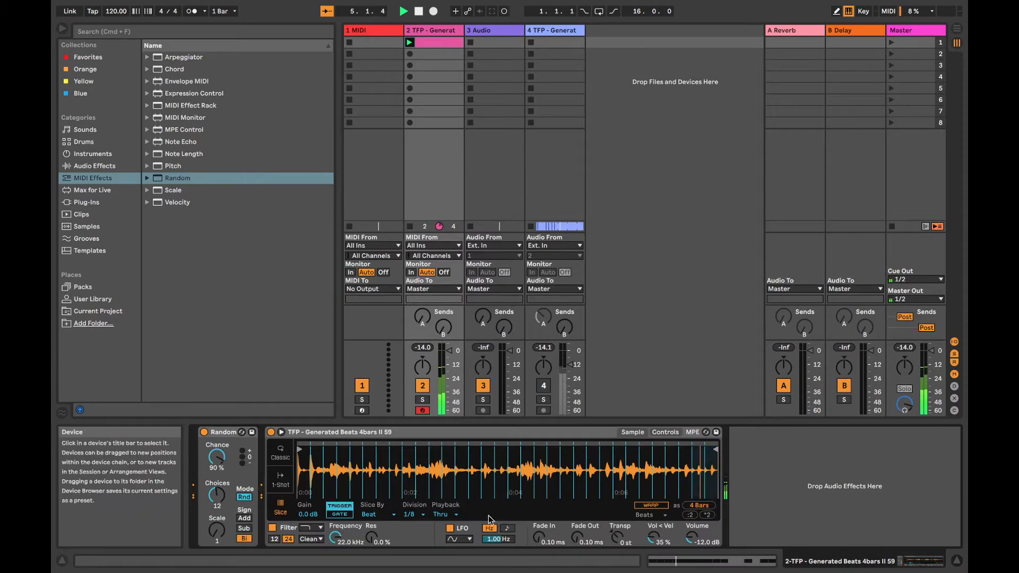
left_click(448, 515)
left_click(443, 523)
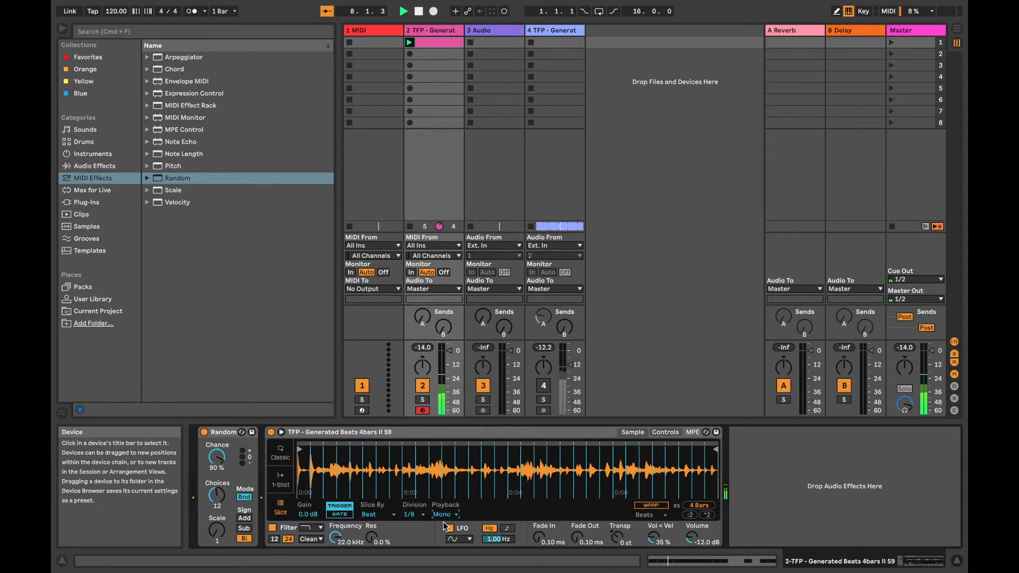
key("space")
Lengthen the C3 note at 1.3.2 until 1.4.1 and the note at 1.4.1 until 1.4.3
double_click(418, 43)
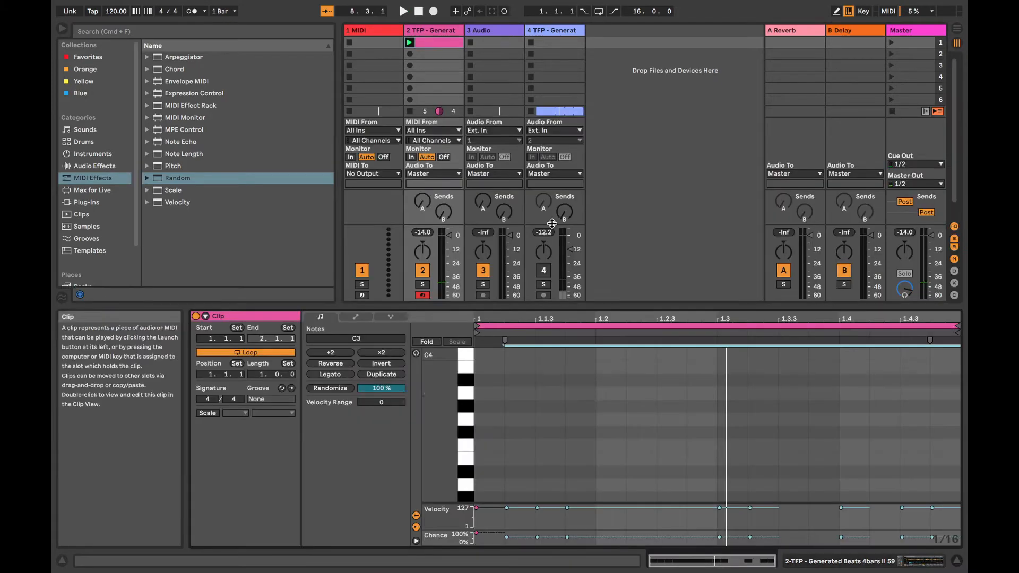
scroll(675, 435, "down", 3)
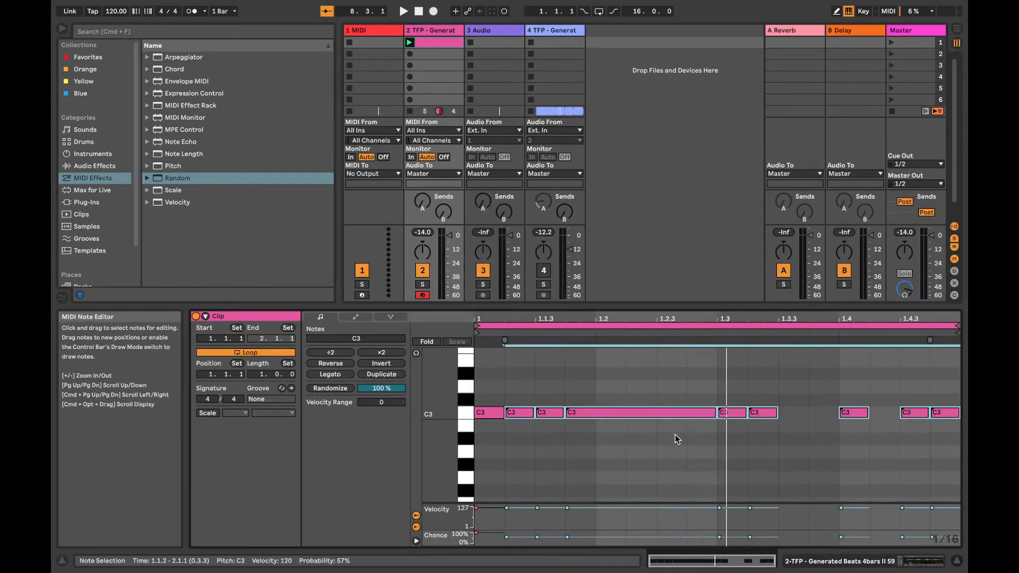
left_click(808, 414)
left_click_drag(774, 412, 839, 413)
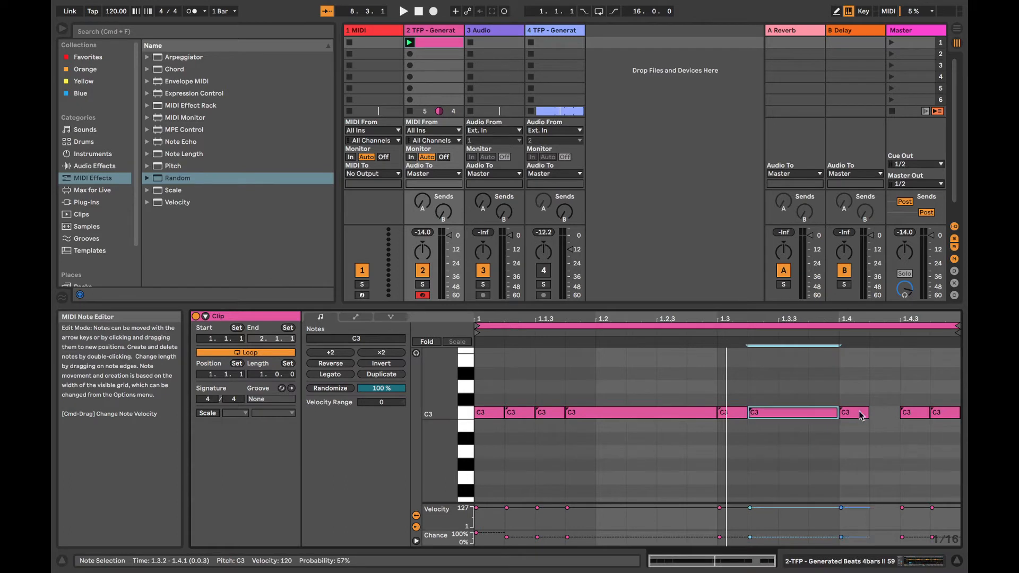
left_click(897, 412)
Play the clip and vary the chance of individual notes, giving the note at 1.3.2 a 71% probability
key("space")
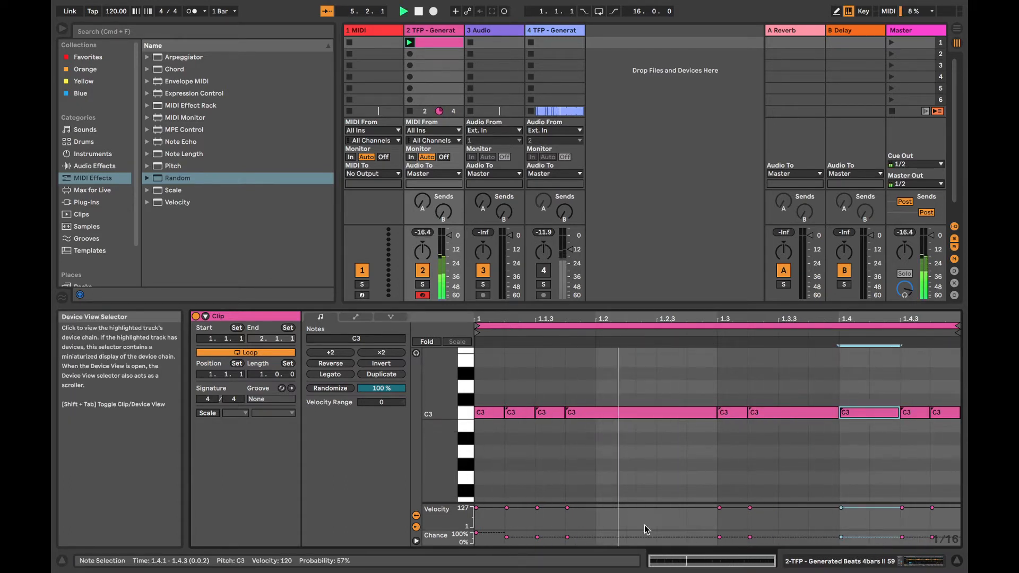
left_click_drag(567, 537, 507, 534)
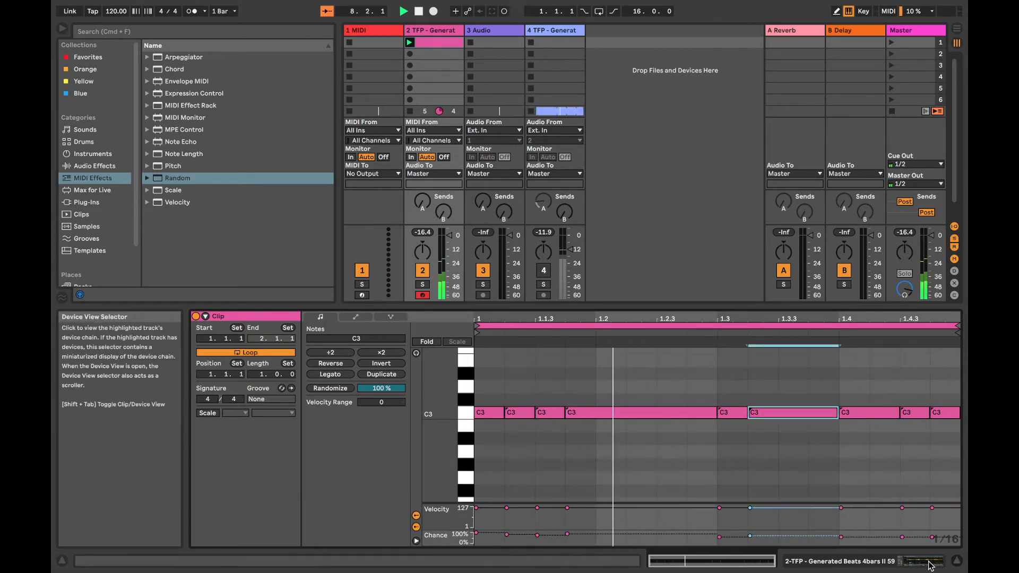
key("shift+Tab")
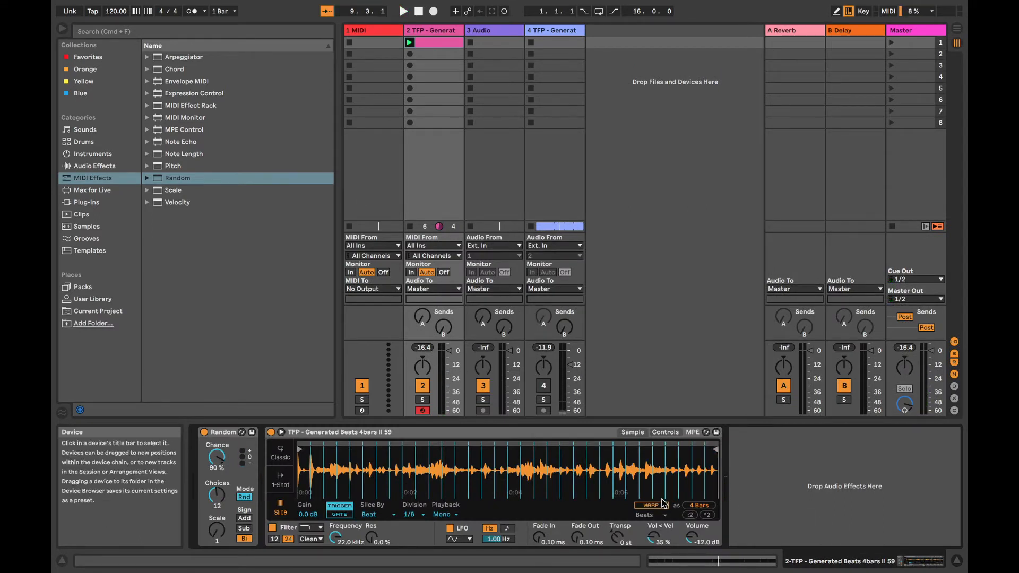
key("space")
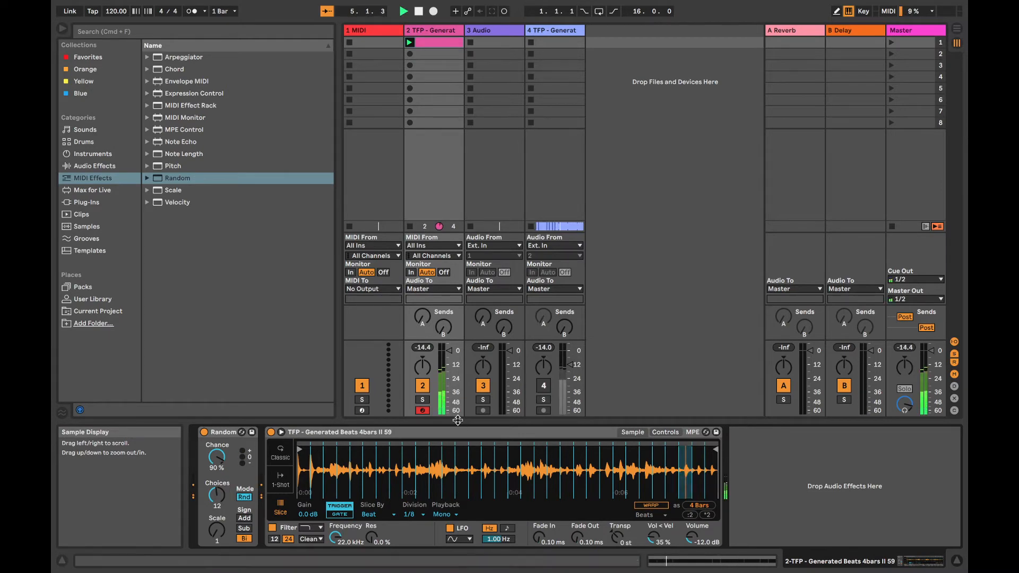
Reopen the clip on track 2 and raise the probability of all its notes to 100%
left_click(442, 44)
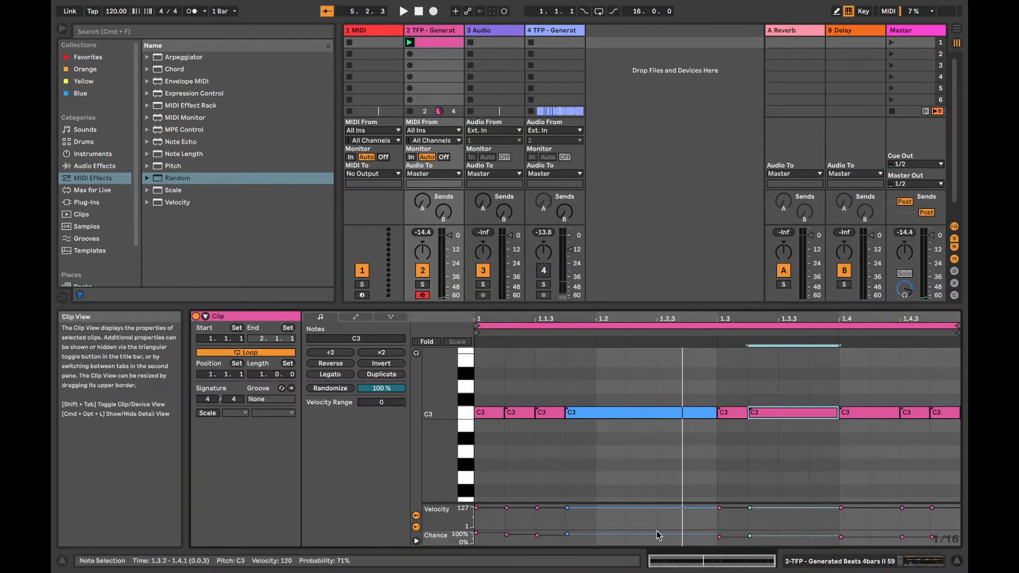
key("super+a")
left_click_drag(537, 535, 538, 523)
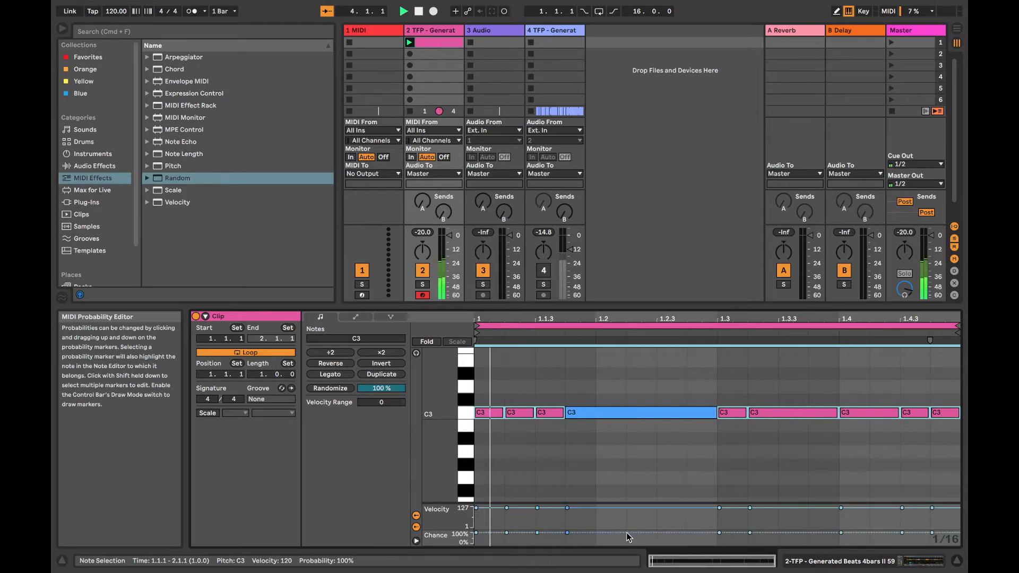
Set Simpler's slice playback to Thru and play the clip to hear the result
left_click(921, 562)
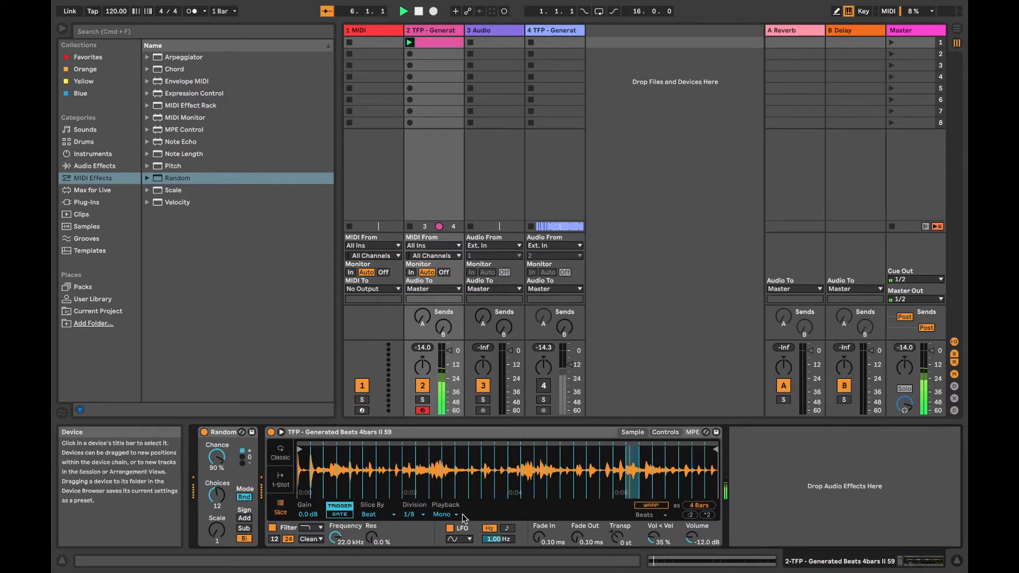
left_click(449, 515)
left_click(447, 540)
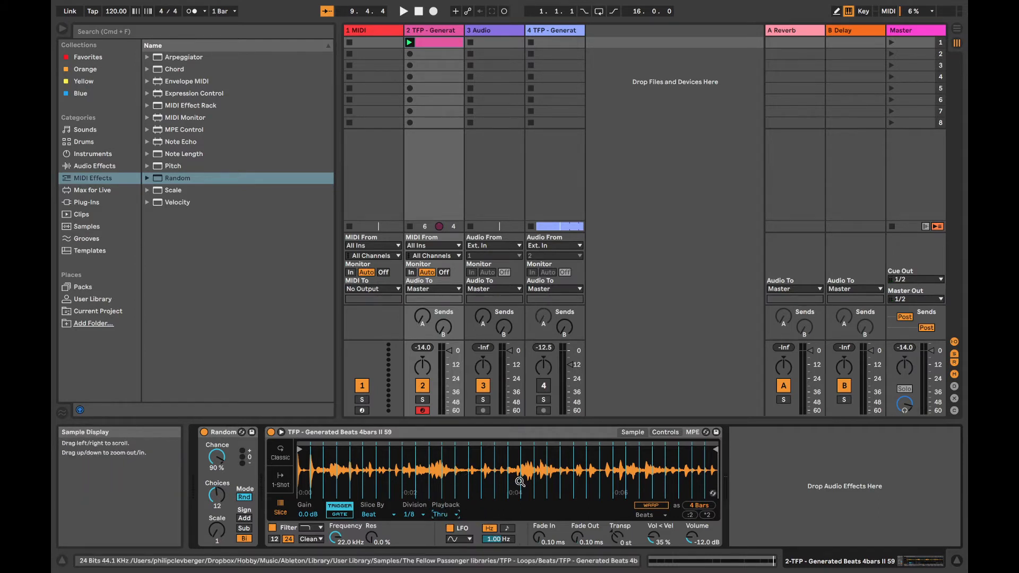
key("space")
key("space")
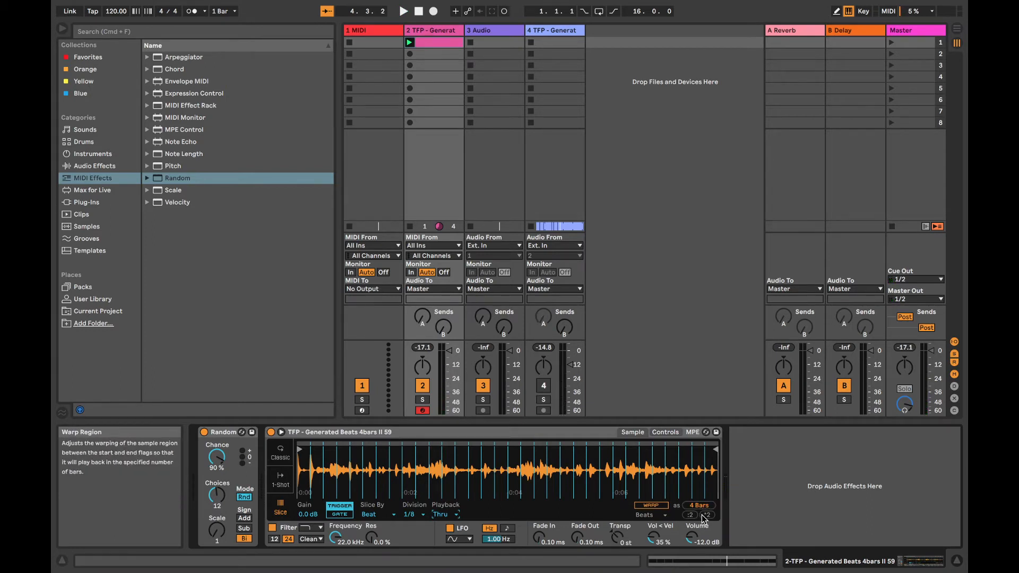
Warp Simpler's sample as 4 bars and check the available warp modes, keeping Beats
left_click(701, 507)
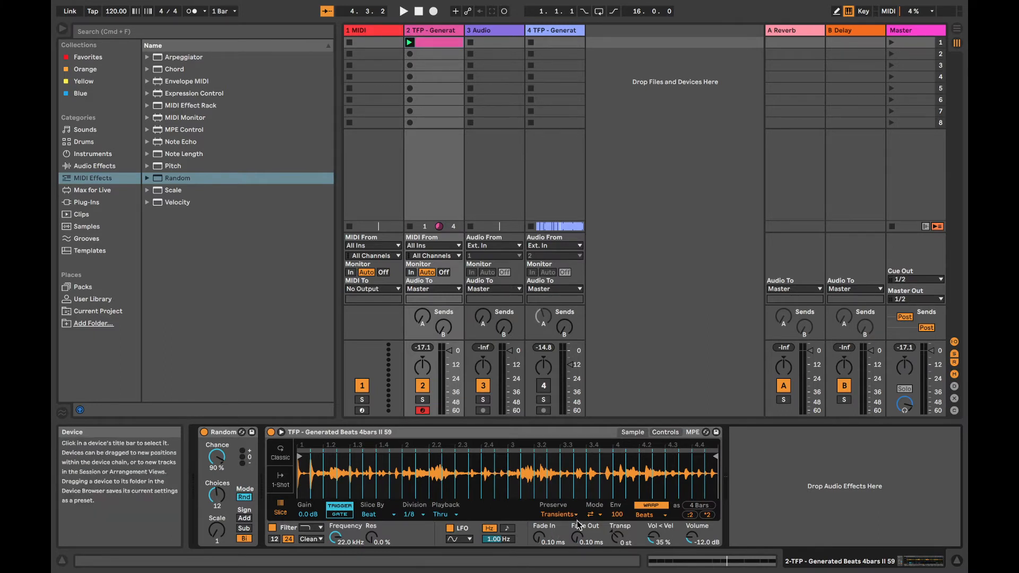
left_click(642, 514)
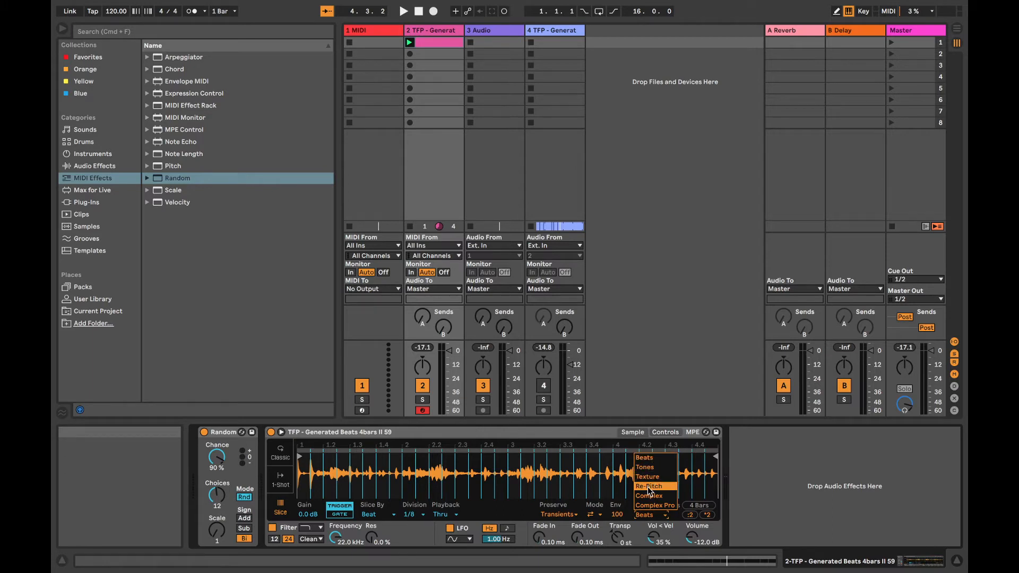
left_click(760, 526)
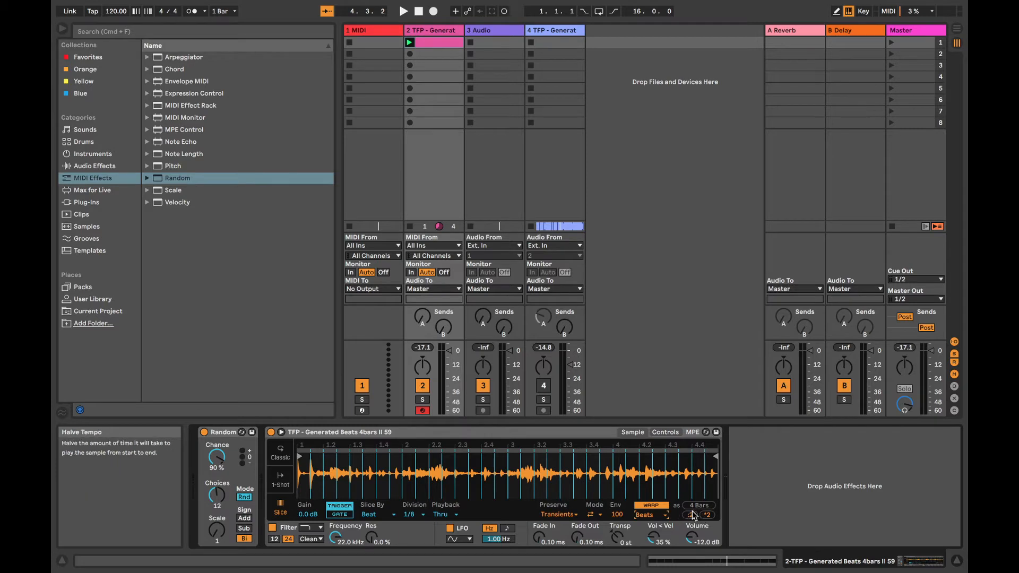
Play the clip and halve the time Simpler's warped sample takes to play
key("space")
left_click(690, 516)
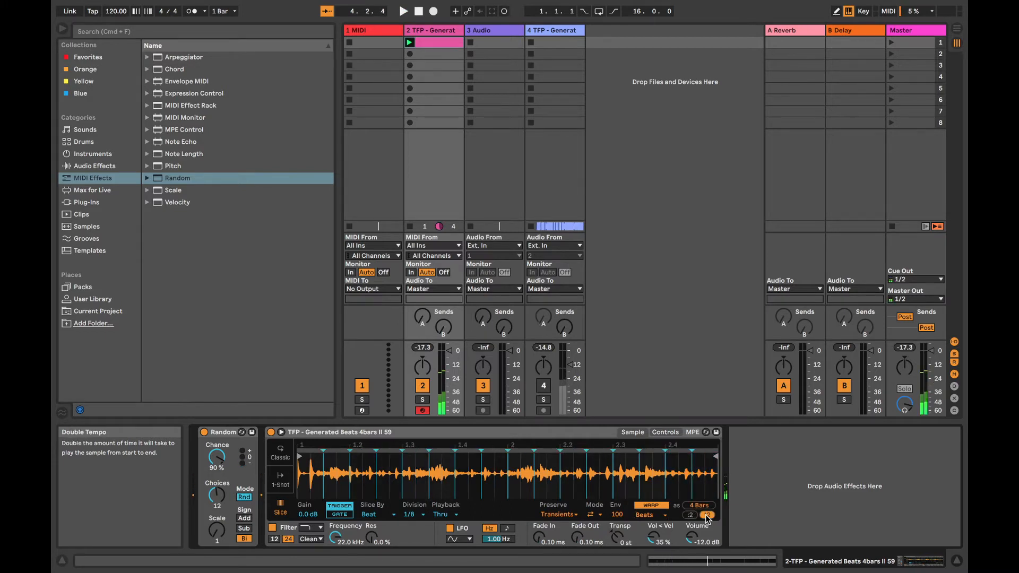
Double the play time of Simpler's warped sample and set the Beats transient loop mode to forward with Env at 100
left_click(707, 516)
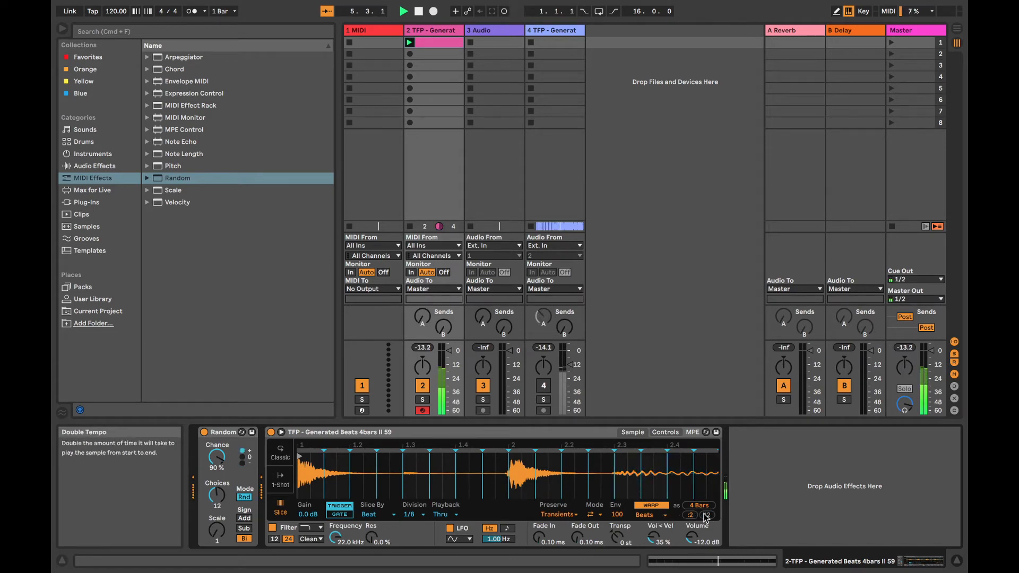
left_click(595, 519)
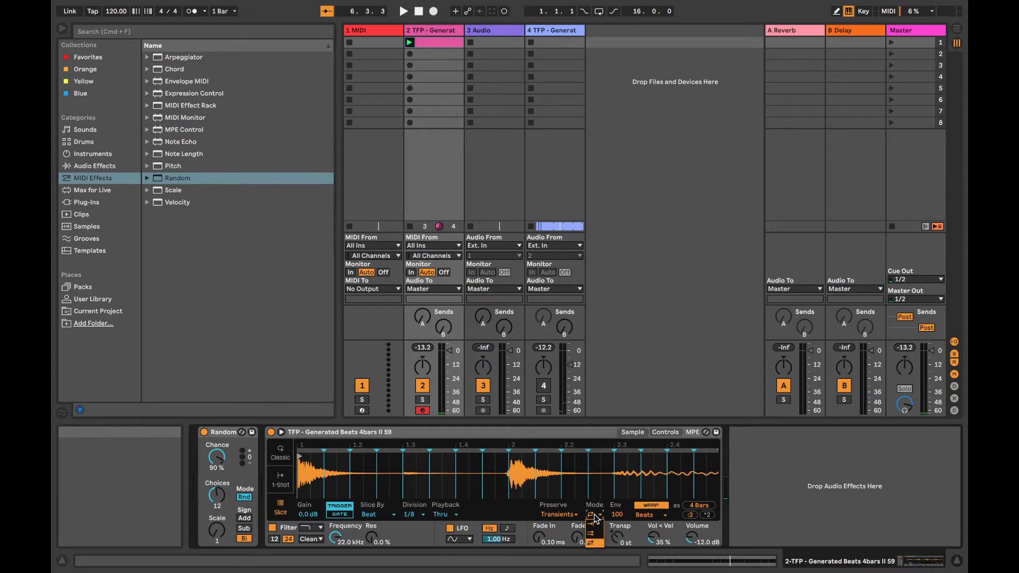
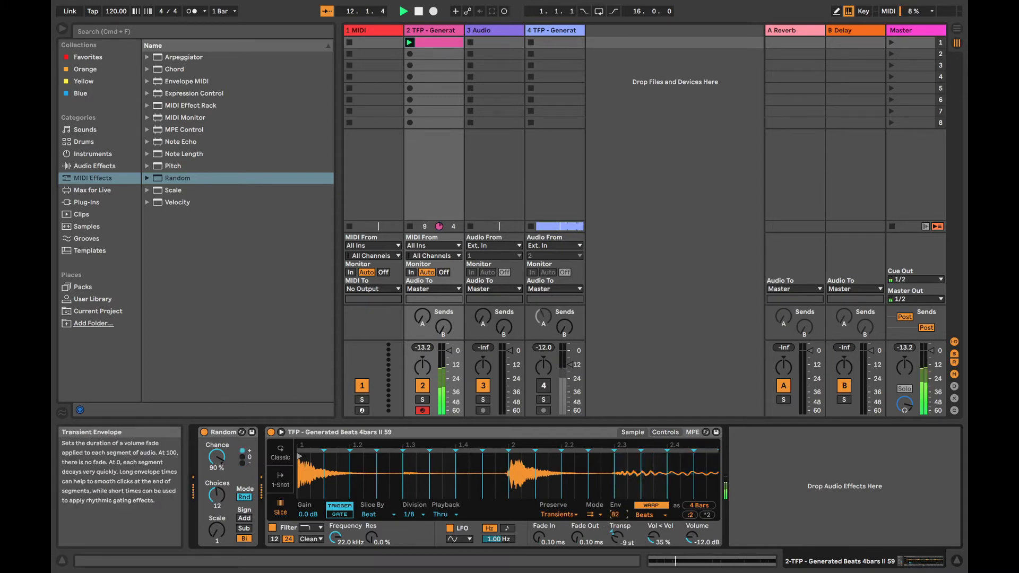
left_click_drag(613, 517, 613, 499)
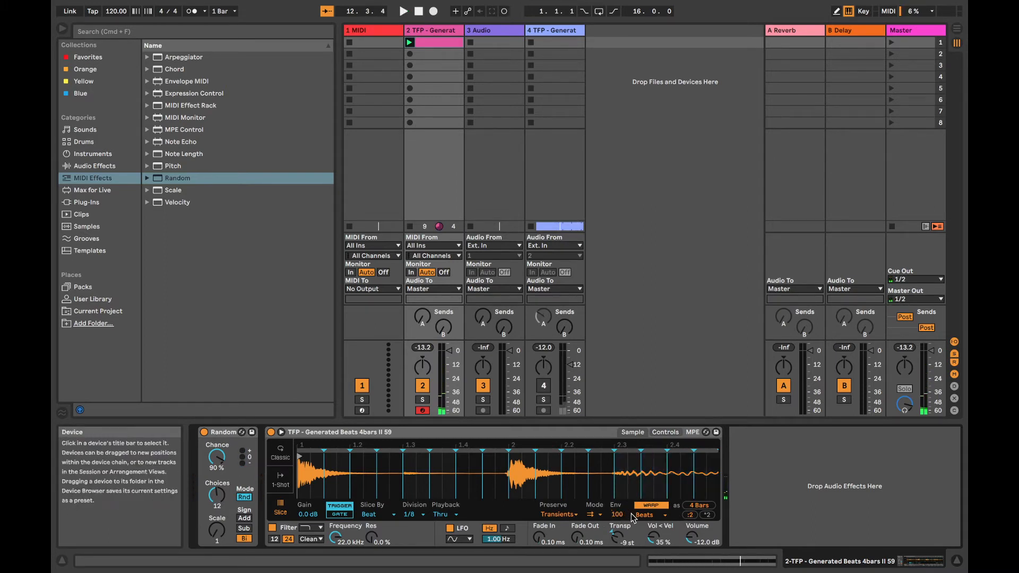
Switch Simpler's warp mode to Texture and adjust Flux to 0.00 and Grain Size to 52.98 during playback, ending with playback stopped
left_click(651, 514)
left_click(663, 476)
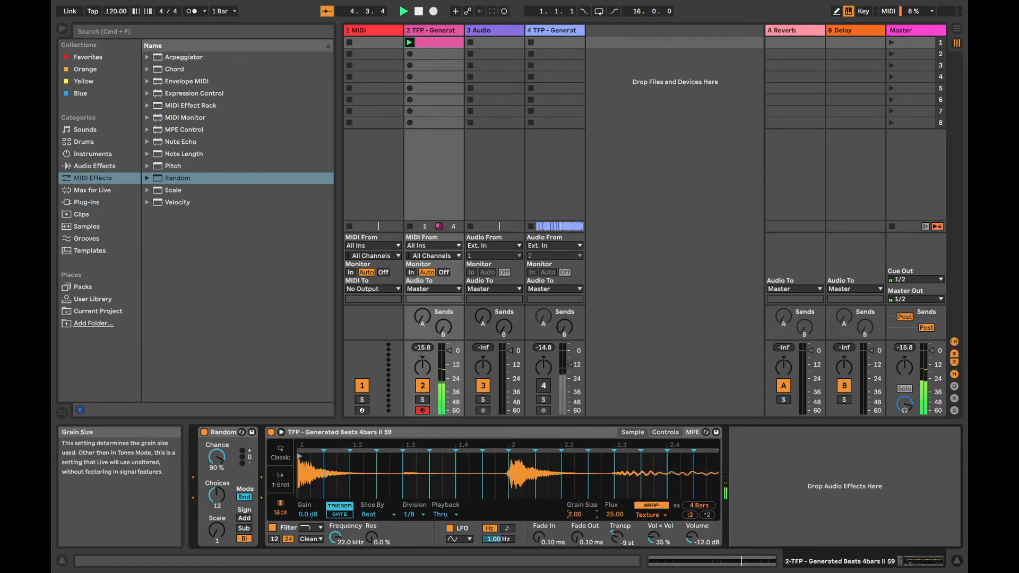
left_click_drag(583, 519, 583, 557)
left_click_drag(607, 515, 607, 504)
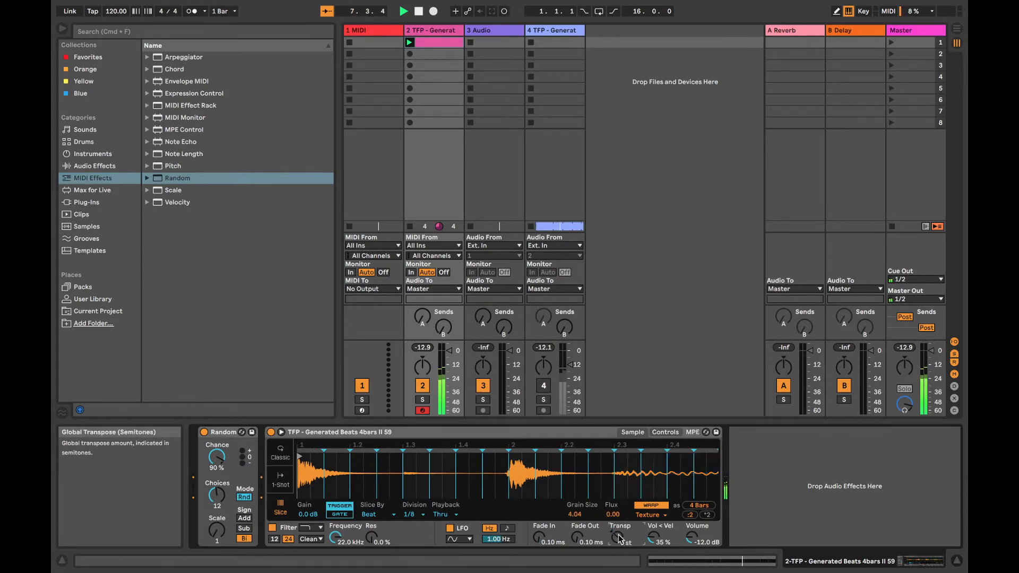
left_click_drag(576, 514, 581, 493)
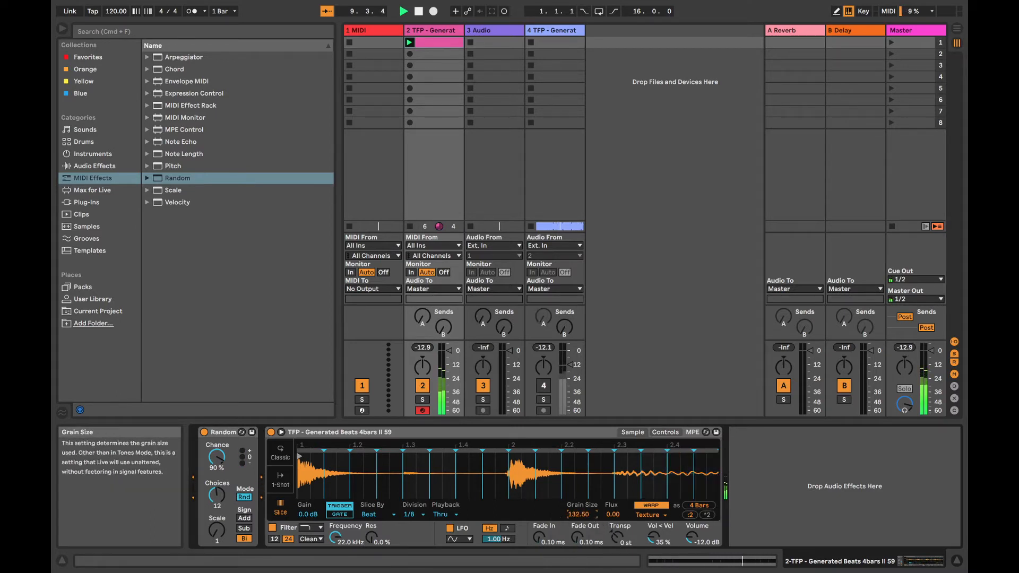
left_click_drag(582, 515, 582, 499)
key("space")
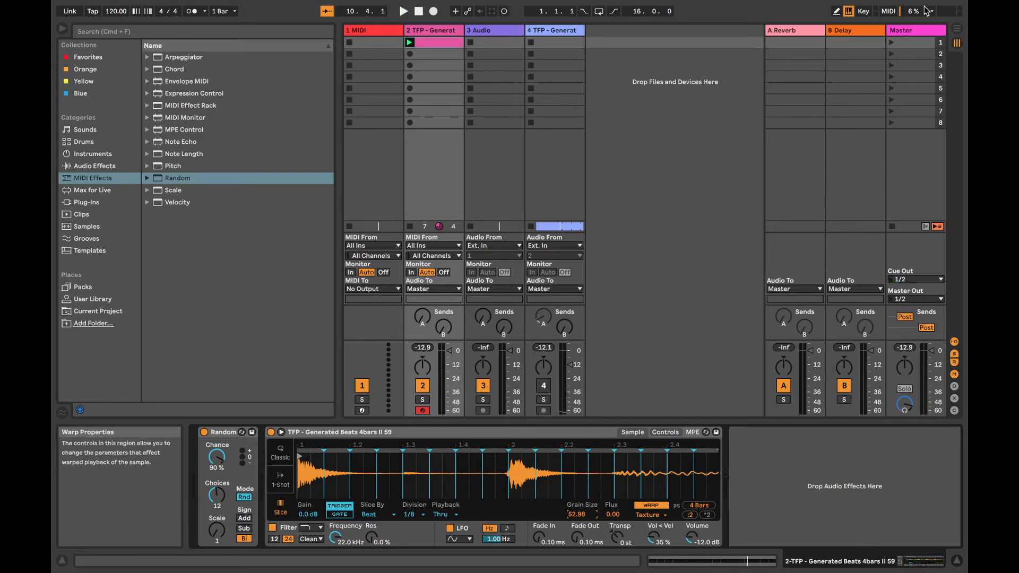
In the Arrangement, set the input of track 3 Audio to Resampling, arm the track and start recording
left_click(957, 29)
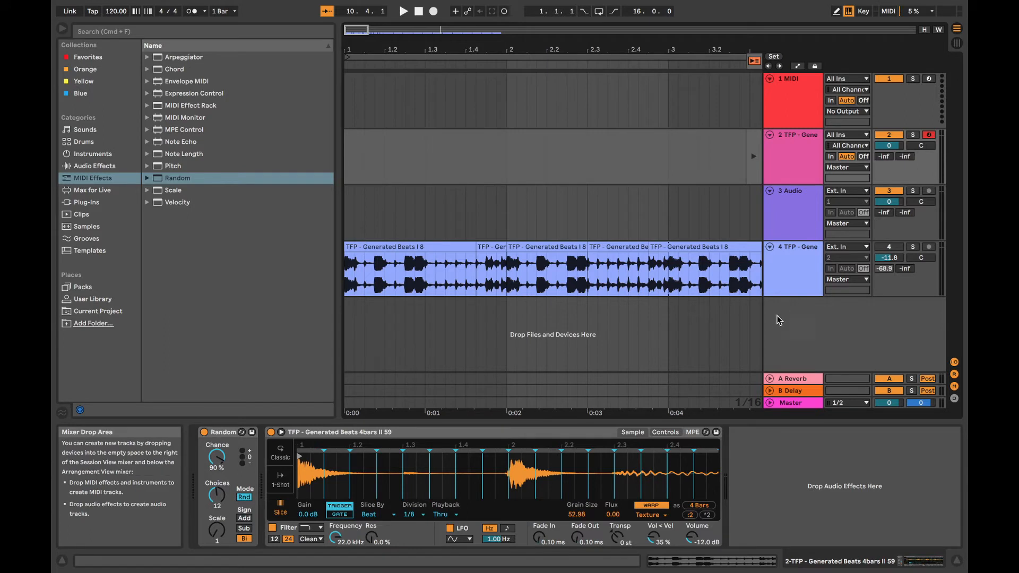
left_click(788, 209)
key("s")
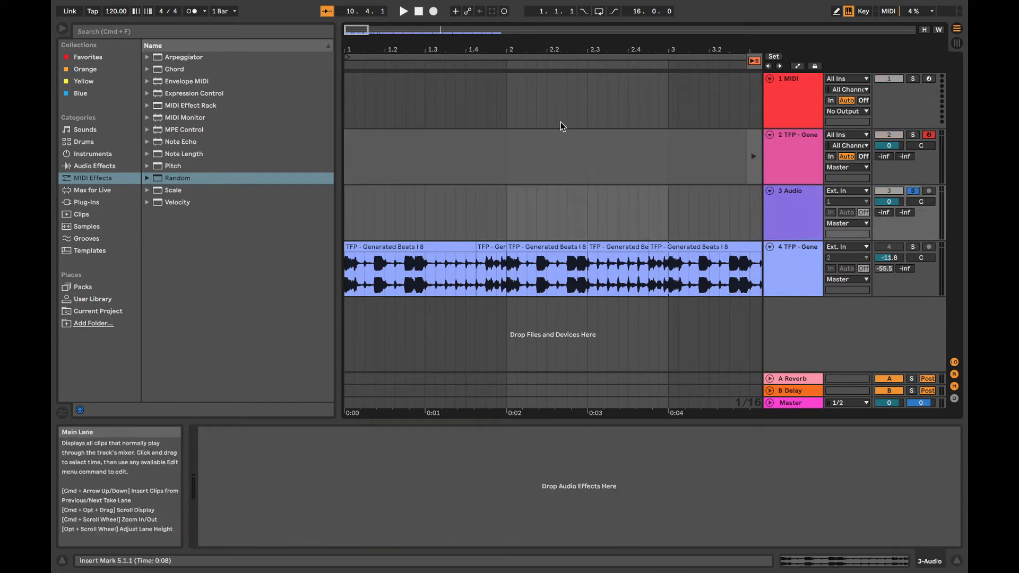
left_click(912, 191)
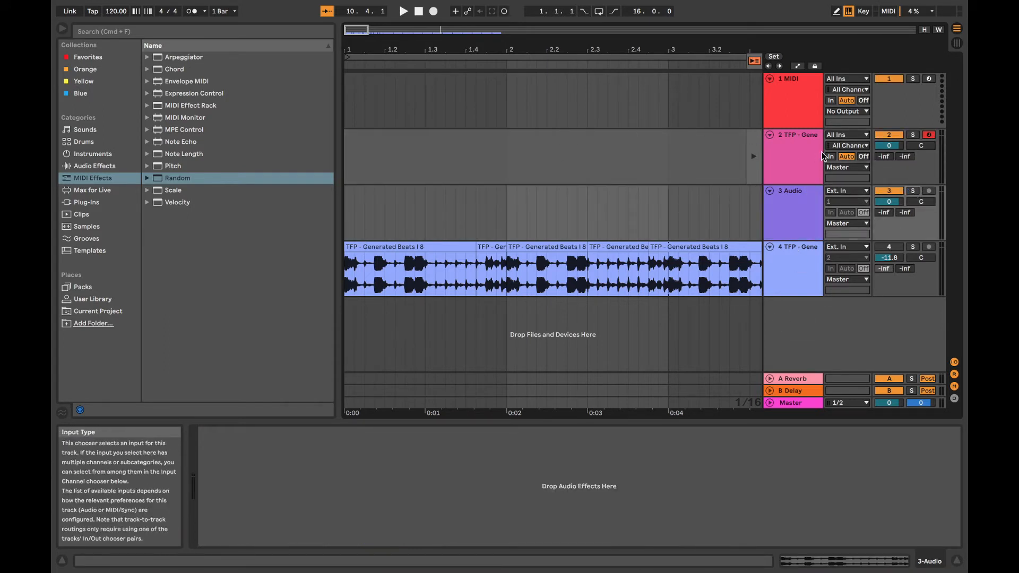
left_click(808, 191)
left_click(846, 190)
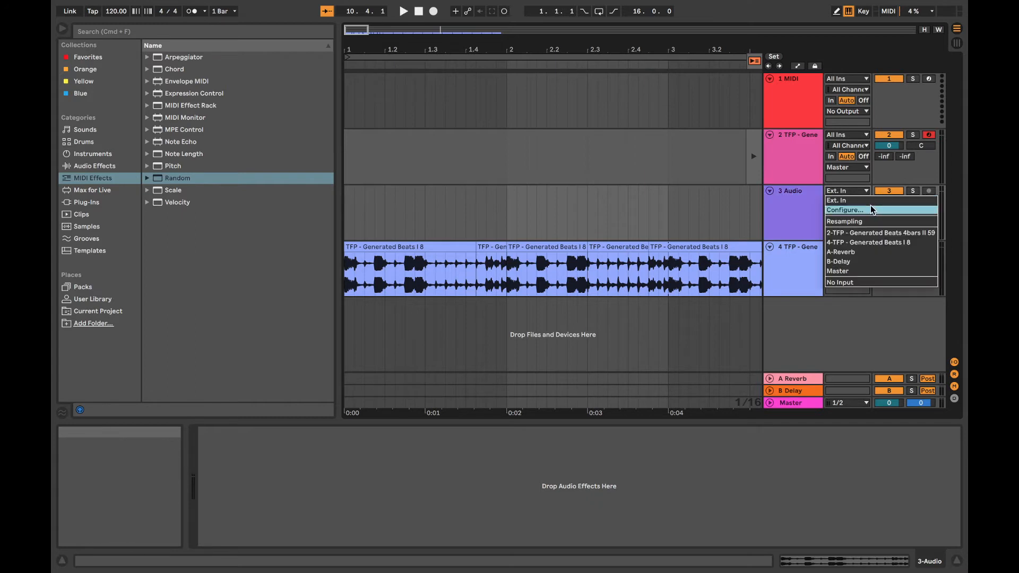
left_click(866, 222)
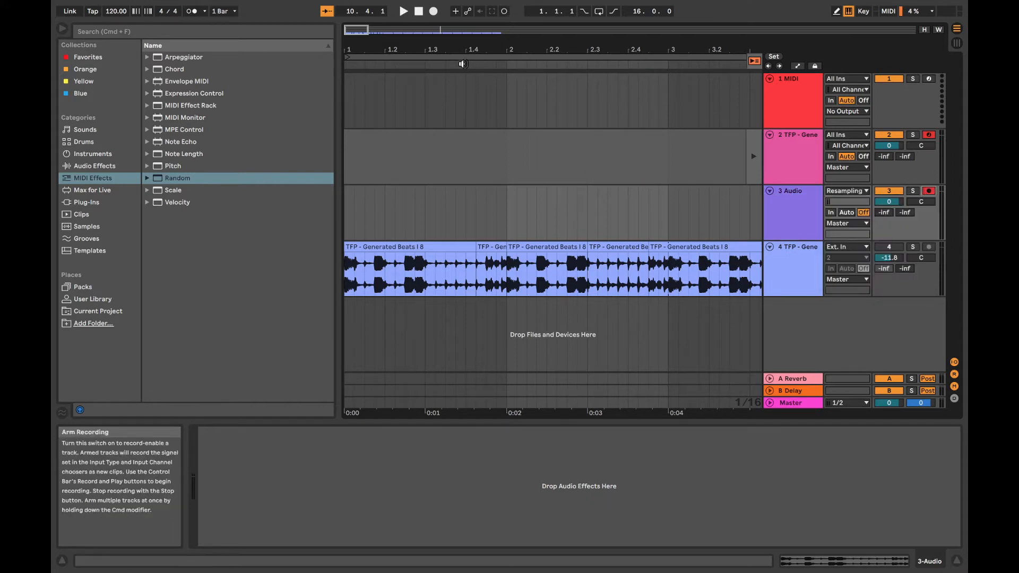
left_click(433, 12)
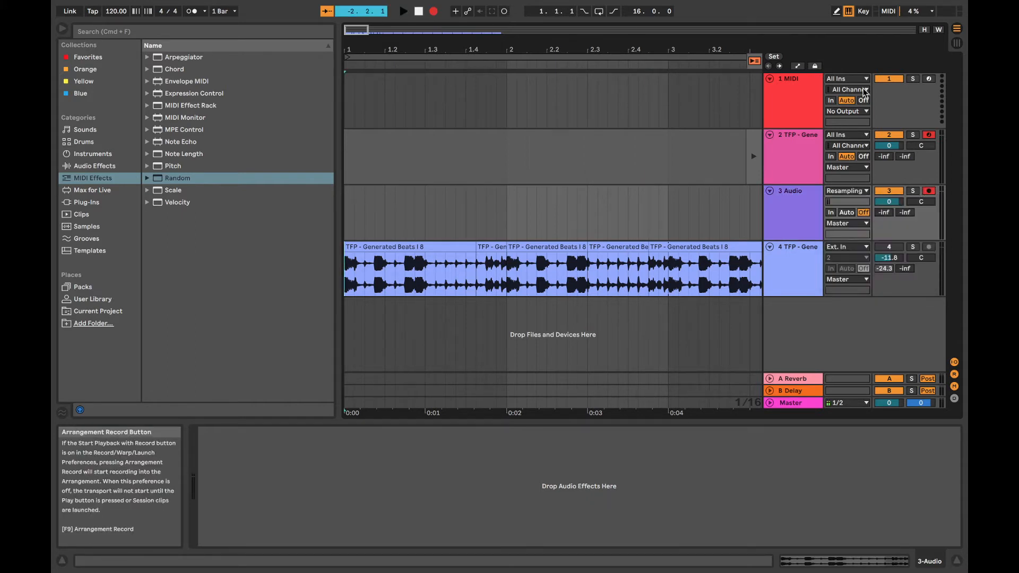
From the Session view, vary Simpler's Grain Size, Flux and transposition on track 2 during recording, ending at 65.00, 6.25 and 0 st
left_click(957, 44)
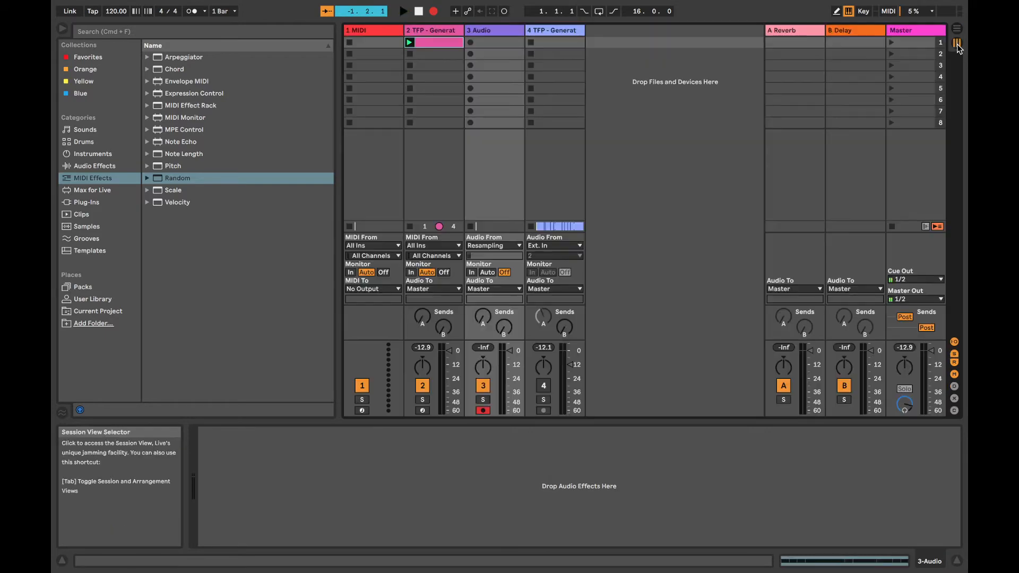
left_click(547, 30)
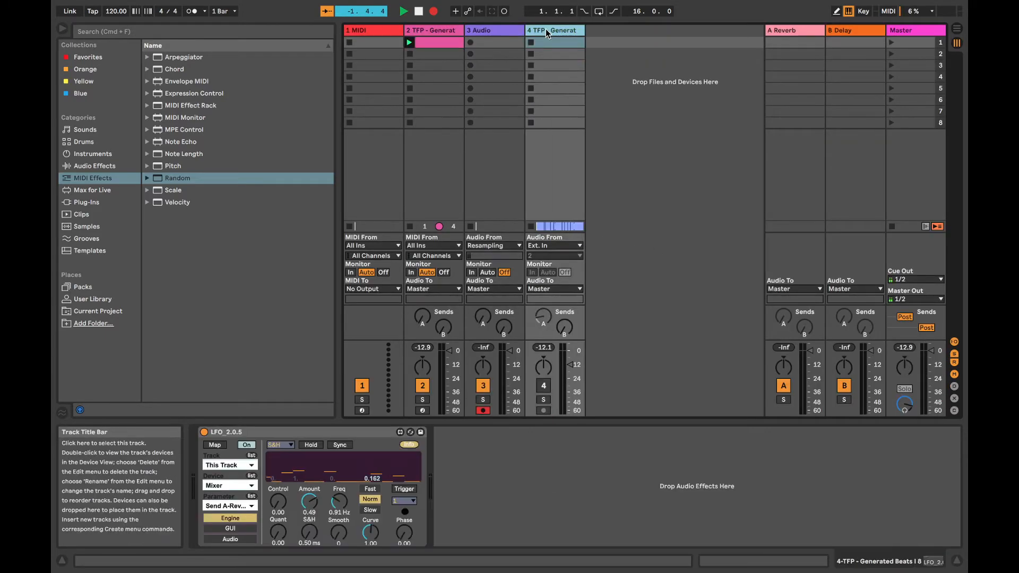
left_click(449, 32)
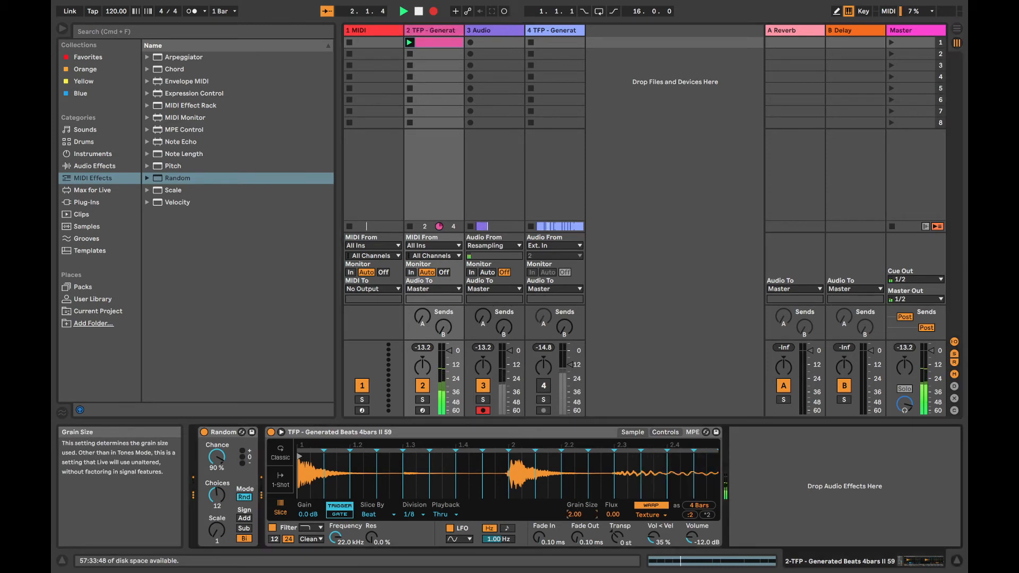
left_click_drag(582, 514, 582, 462)
left_click_drag(582, 514, 588, 469)
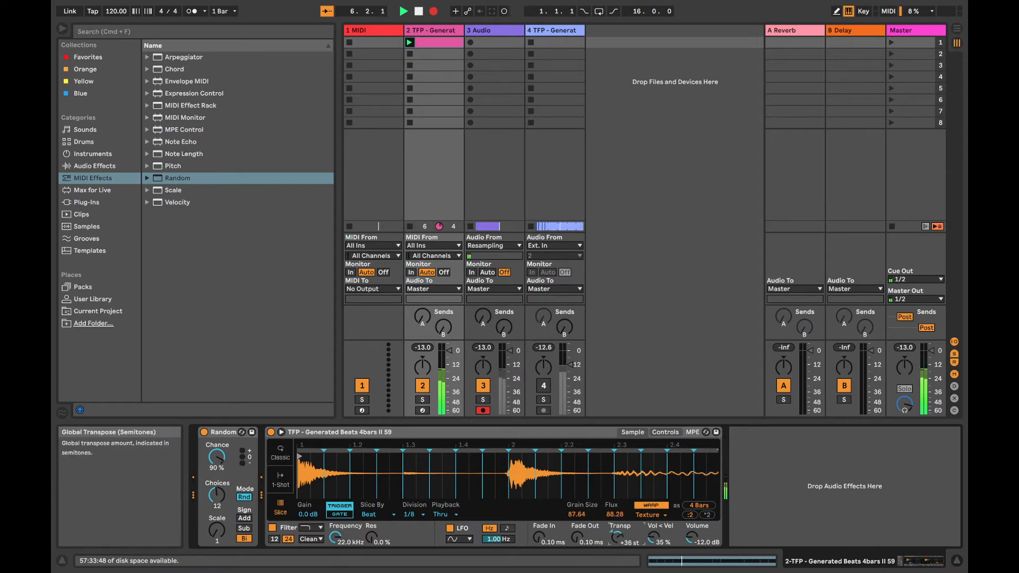
left_click_drag(616, 538, 616, 525)
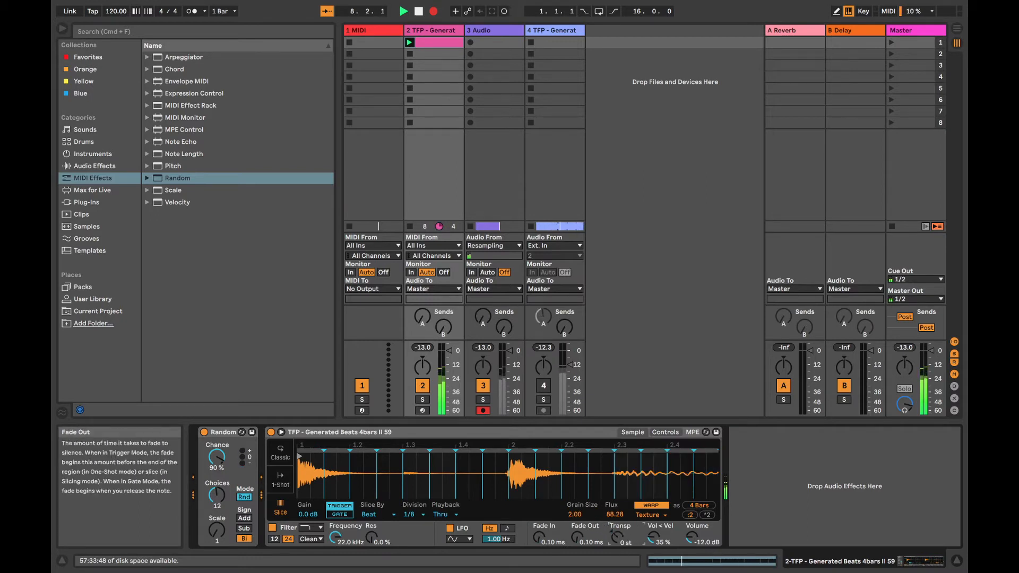
left_click_drag(576, 514, 612, 531)
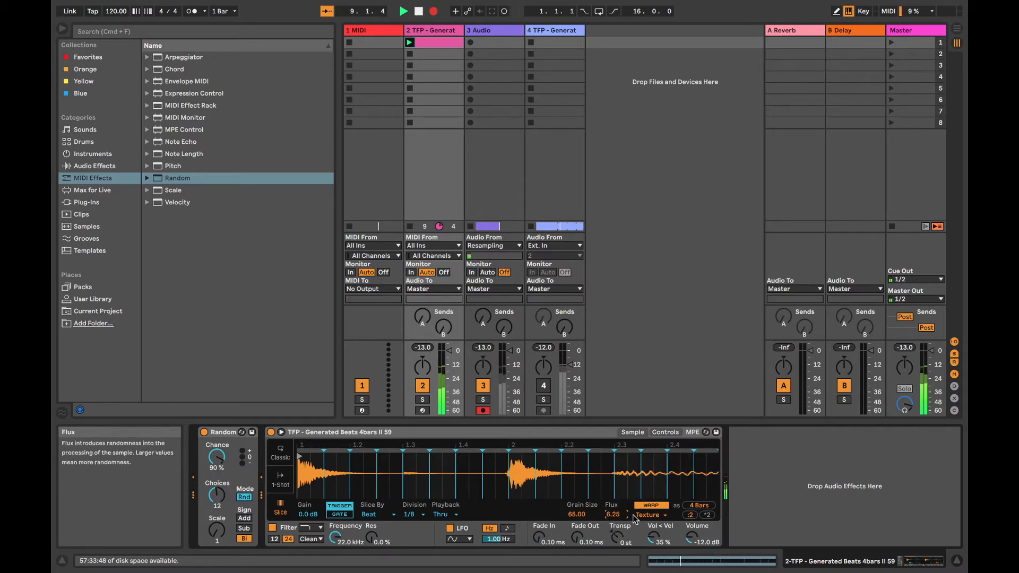
Switch Simpler's warp mode back to Beats and transpose it to -4 st before ending the recording
left_click(651, 514)
left_click(650, 458)
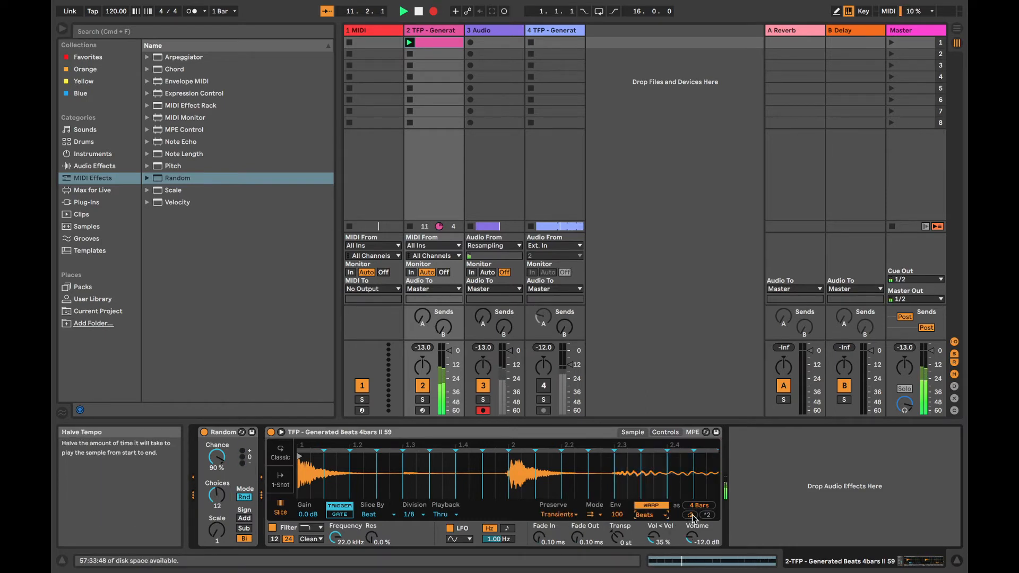
left_click_drag(619, 537, 619, 554)
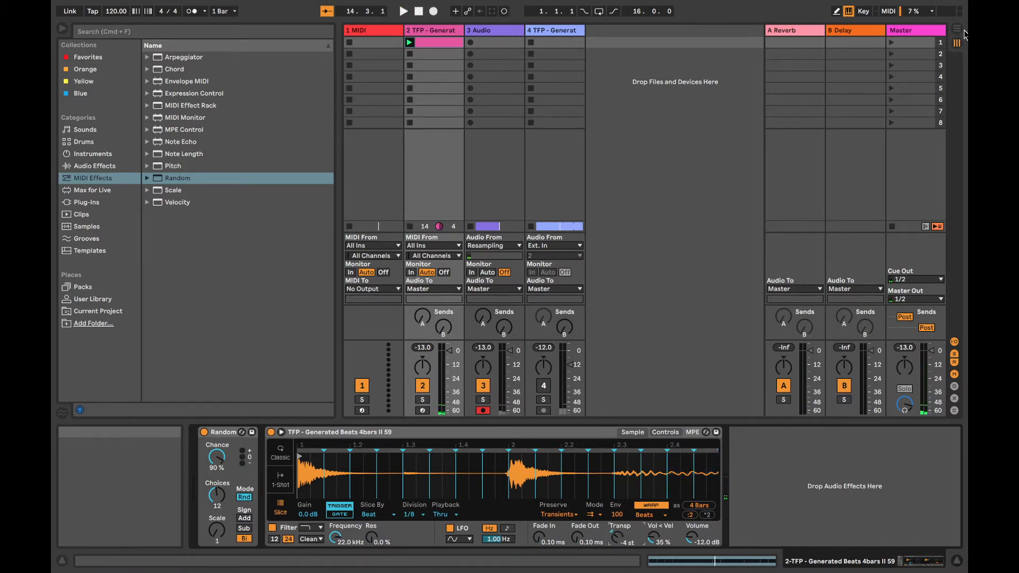
Show the Arrangement, solo track 3 Audio and play back the resampled recording
key("Tab")
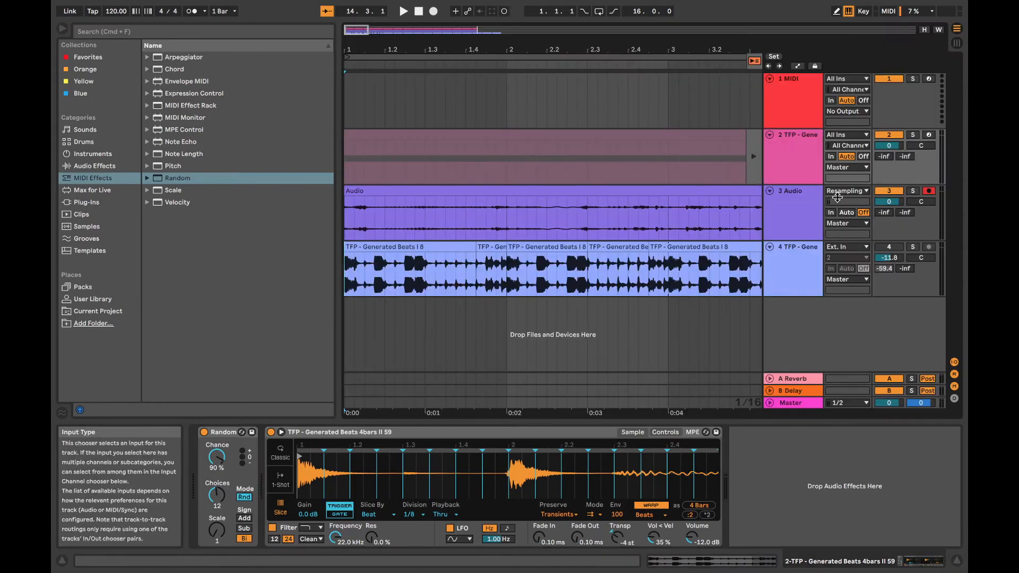
left_click(913, 191)
key("space")
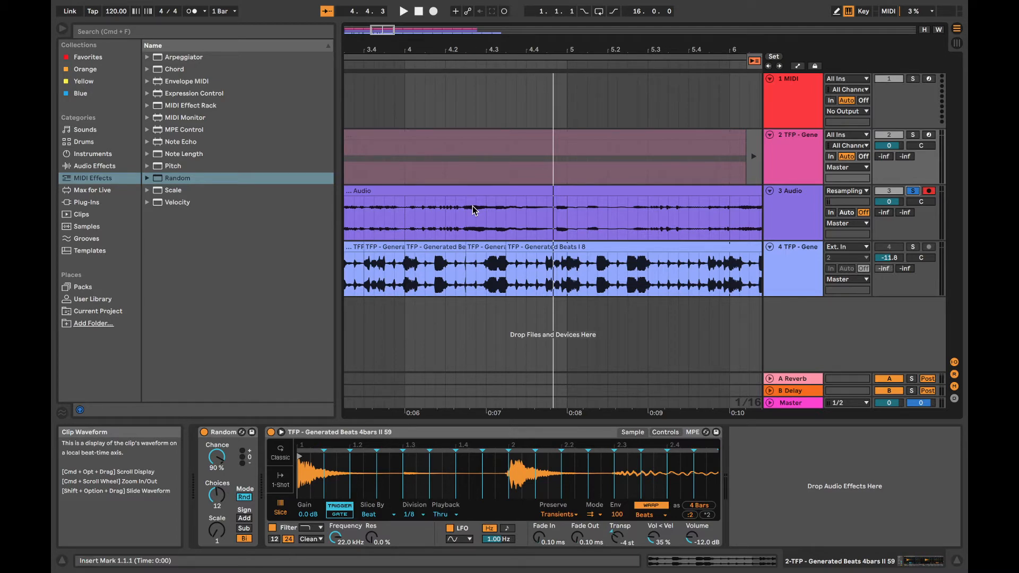
Delete the MIDI clip from the second track's arrangement lane and solo that track
scroll(569, 191, "left", 10)
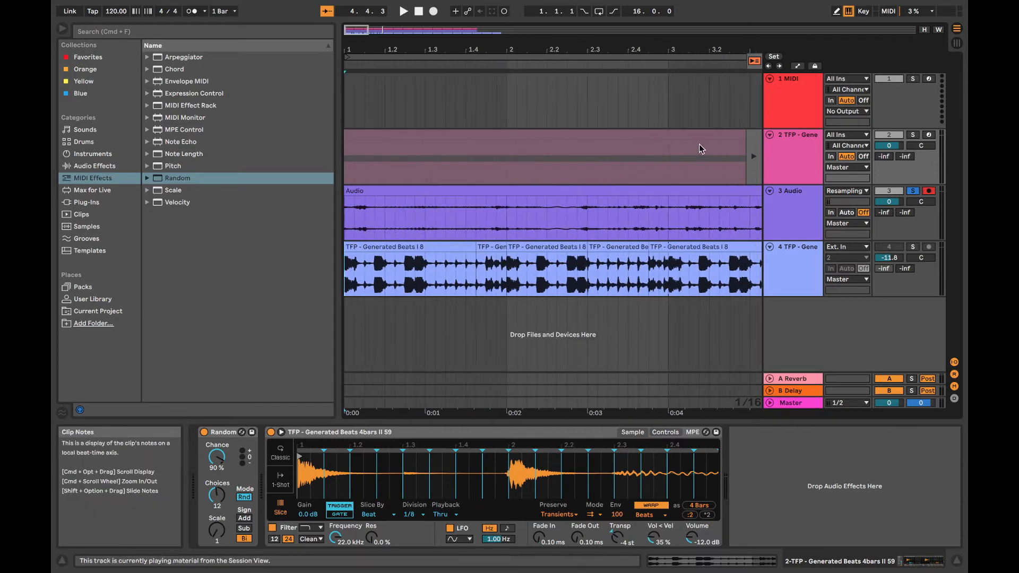
left_click(814, 144)
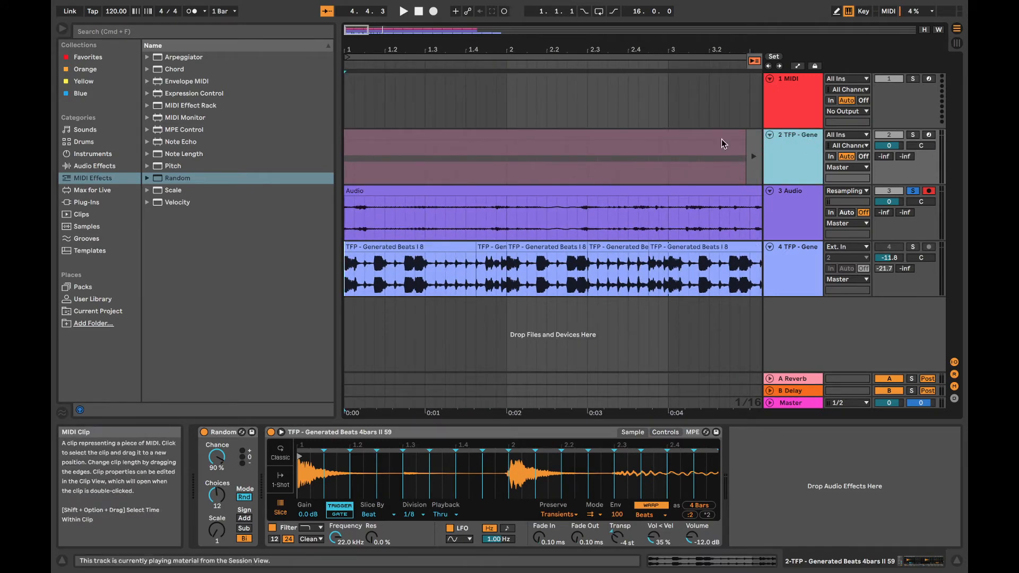
left_click(671, 134)
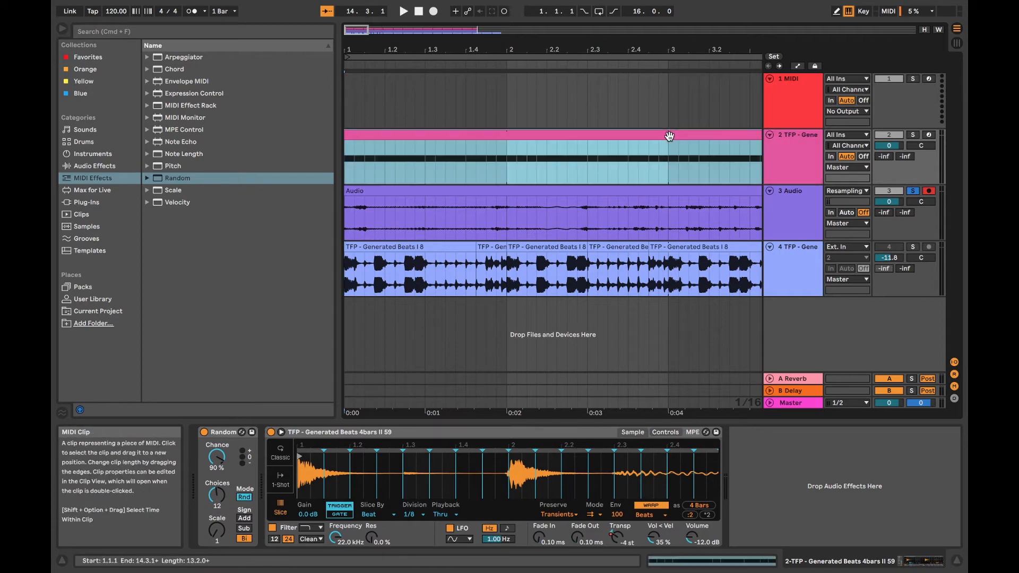
left_click(913, 135)
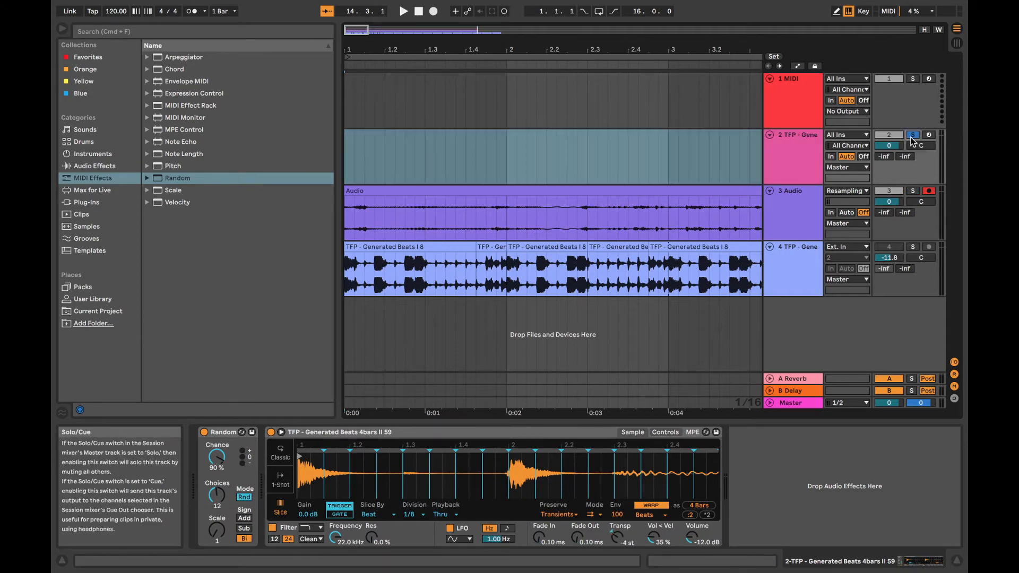
Launch the second track's session clip and return to the arrangement while it plays
key("space")
left_click(806, 139)
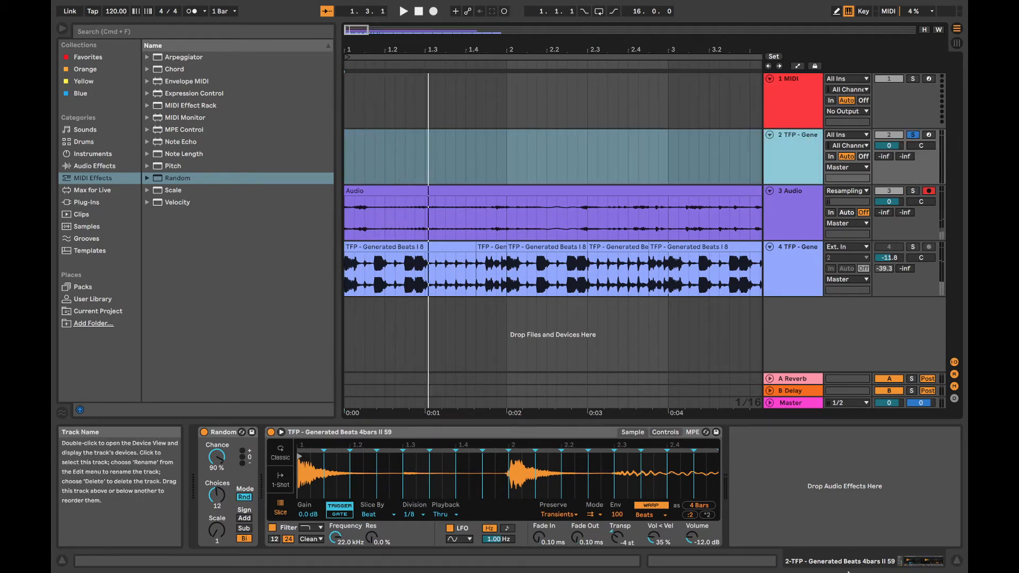
left_click(956, 43)
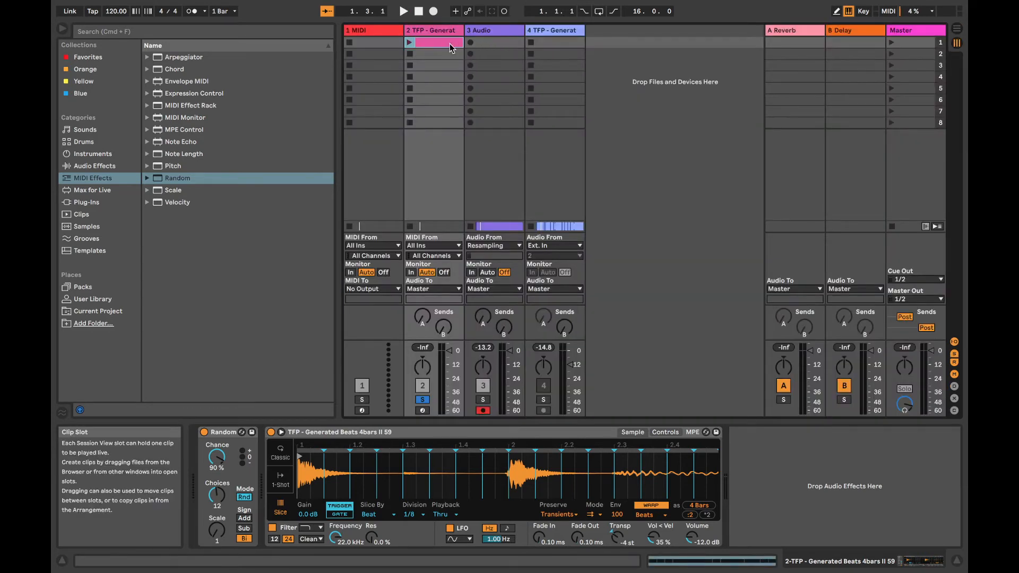
left_click(957, 28)
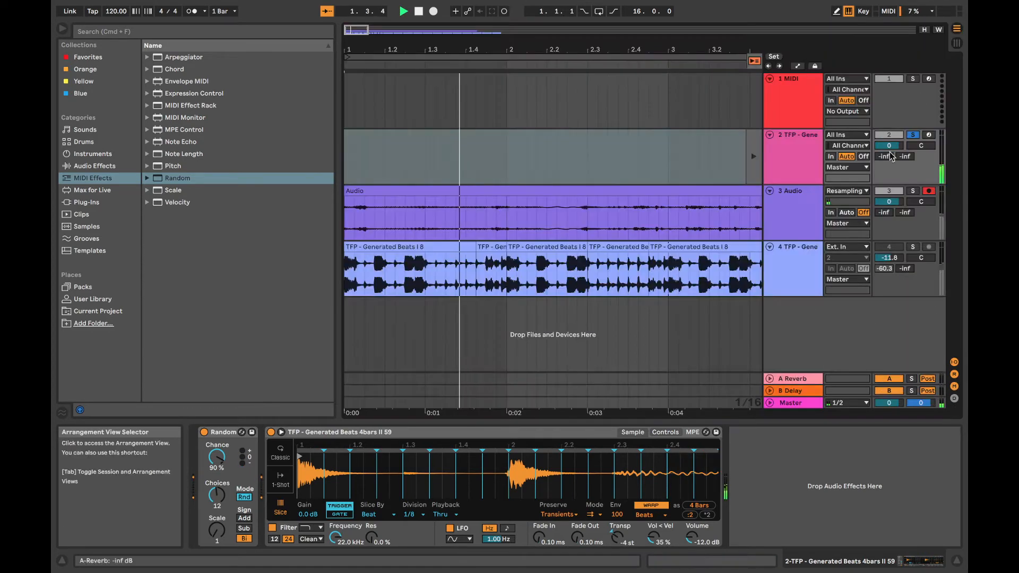
key("space")
Show the whole sliced sample, audition it and set the Random device's Chance to 38 %
left_click(700, 506)
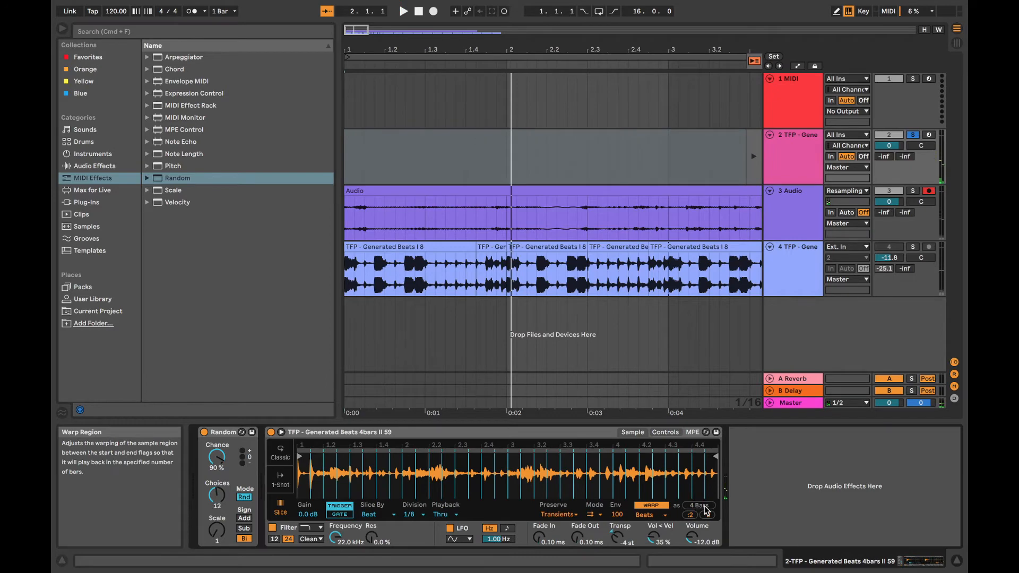
key("space")
key("space")
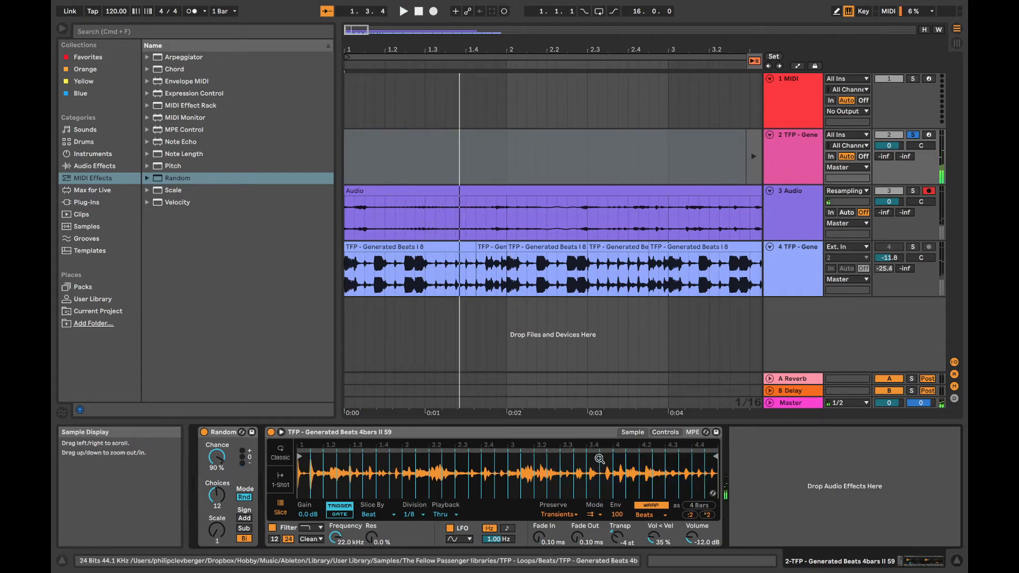
key("space")
key("space")
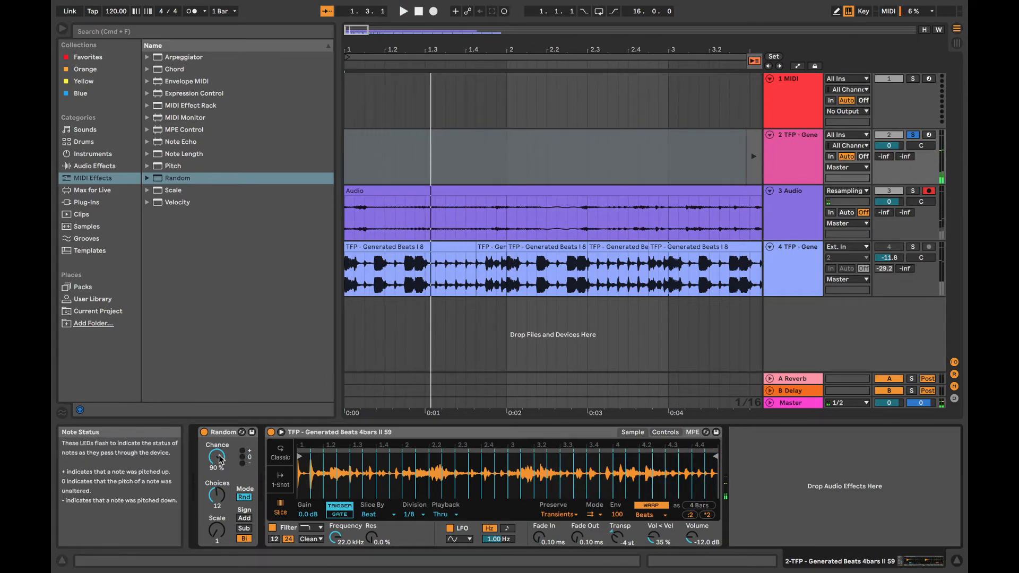
left_click_drag(219, 460, 220, 471)
key("space")
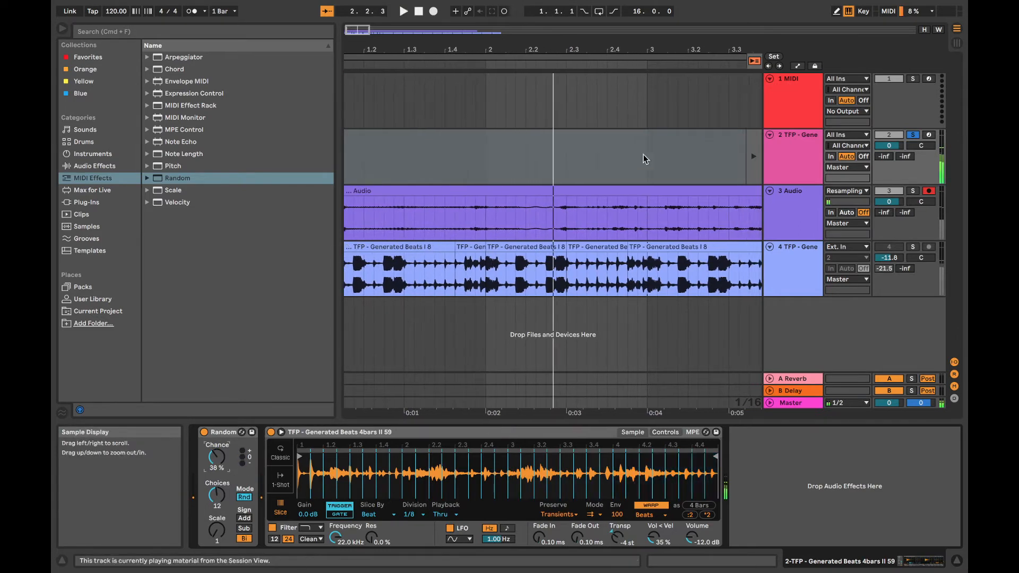
key("space")
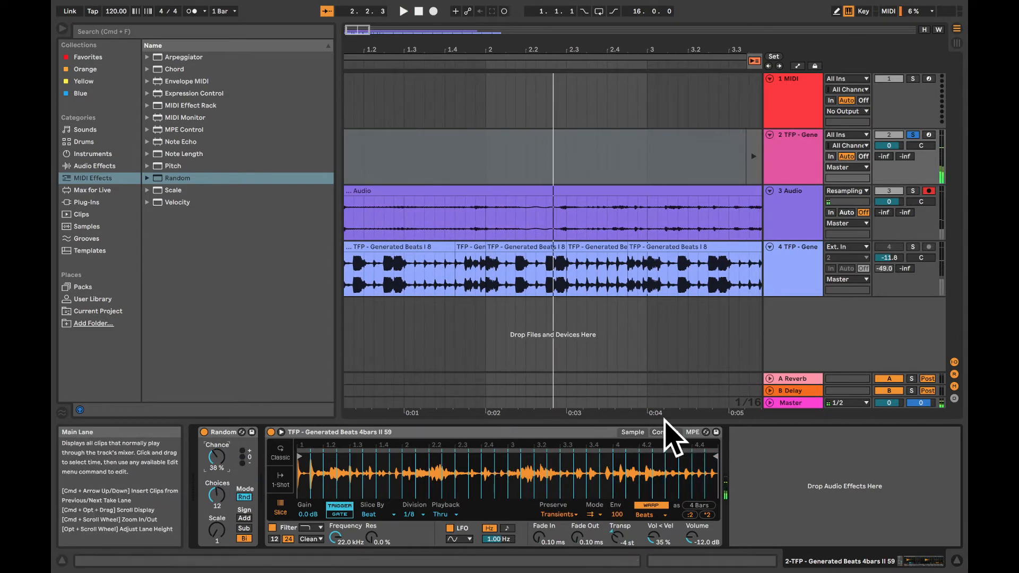
Solo the third track as well and set its volume to -5.3 dB during playback
left_click(913, 191)
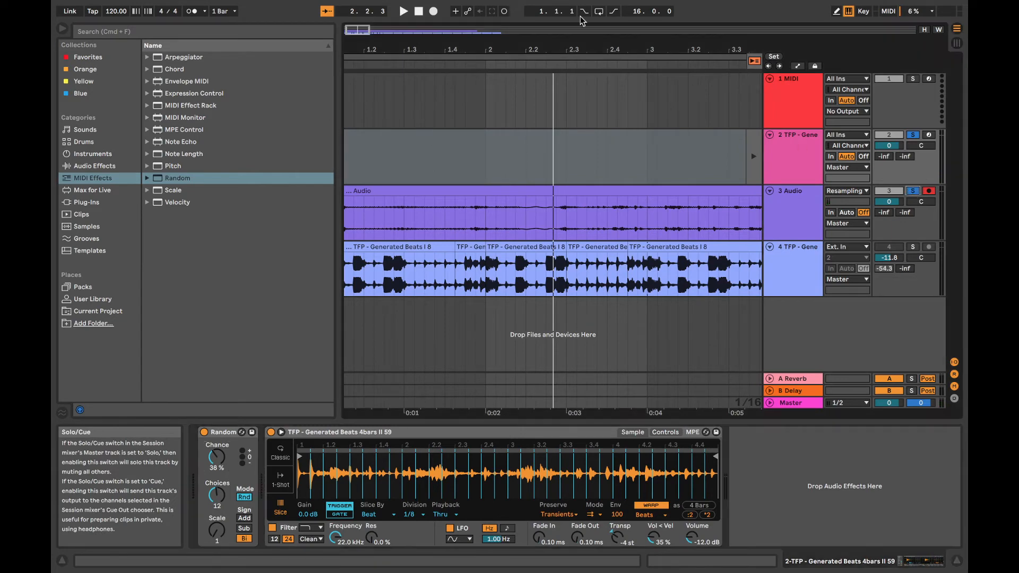
left_click(403, 11)
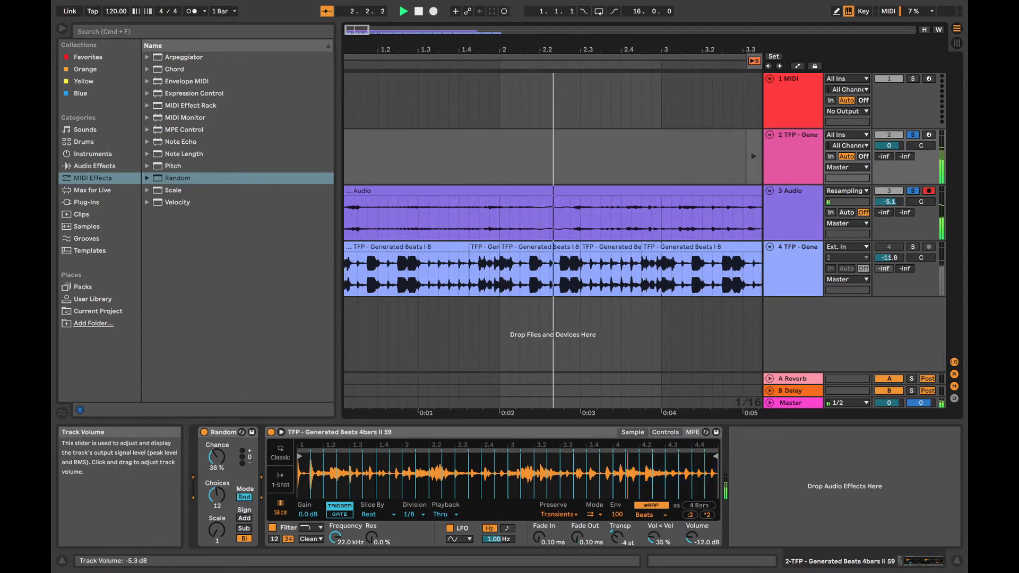
left_click_drag(880, 203, 884, 206)
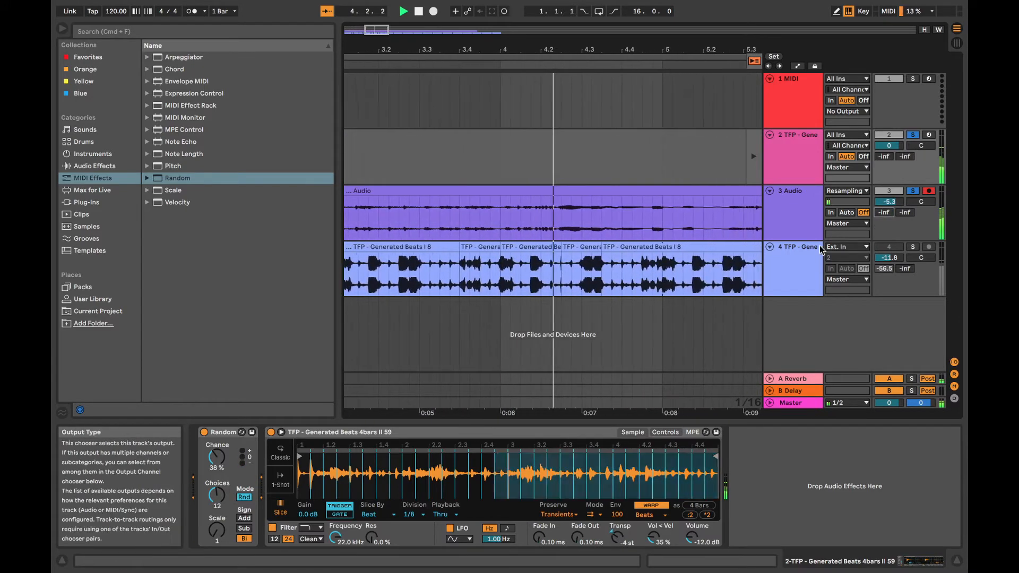
Search the Max for Live devices for "lfo" and add LFO_2.0.5 to the third track
left_click(799, 204)
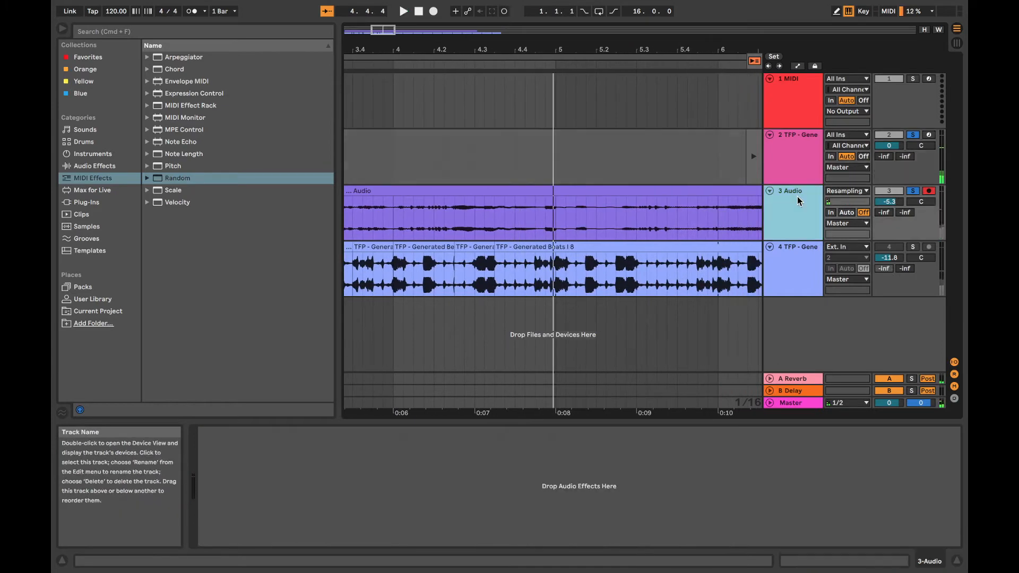
left_click(93, 201)
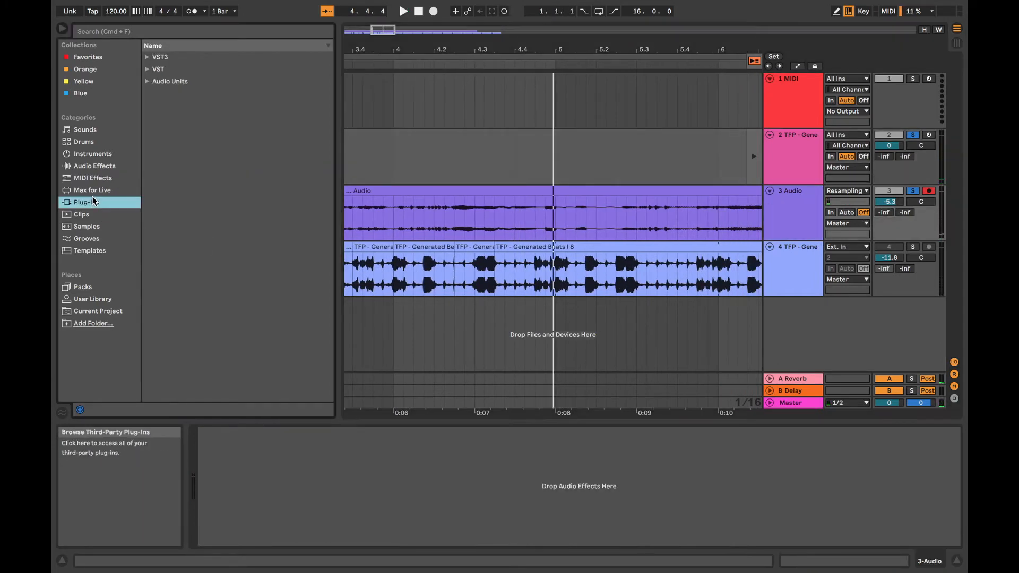
left_click(97, 34)
type("lfo")
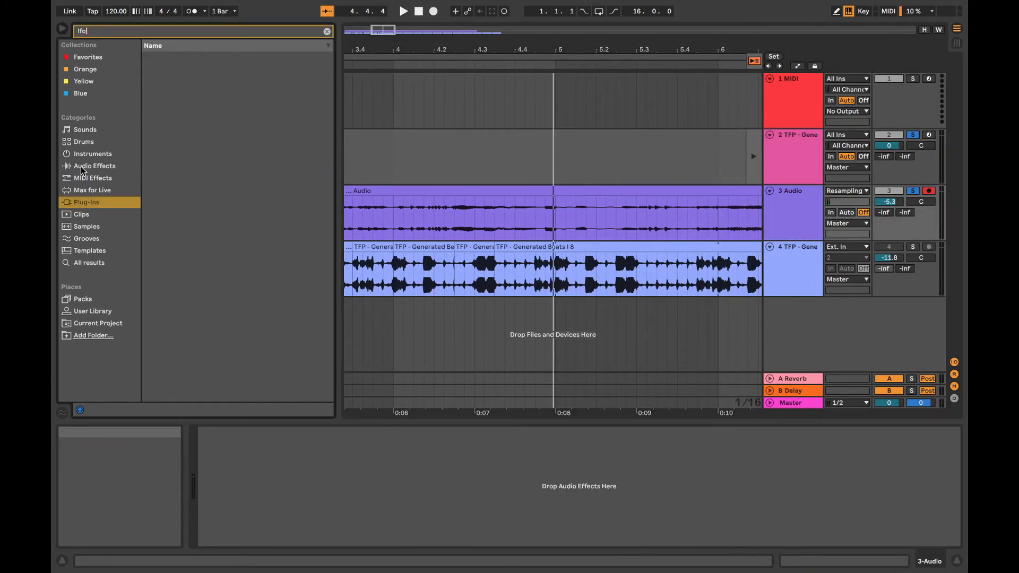
left_click(89, 190)
left_click(204, 117)
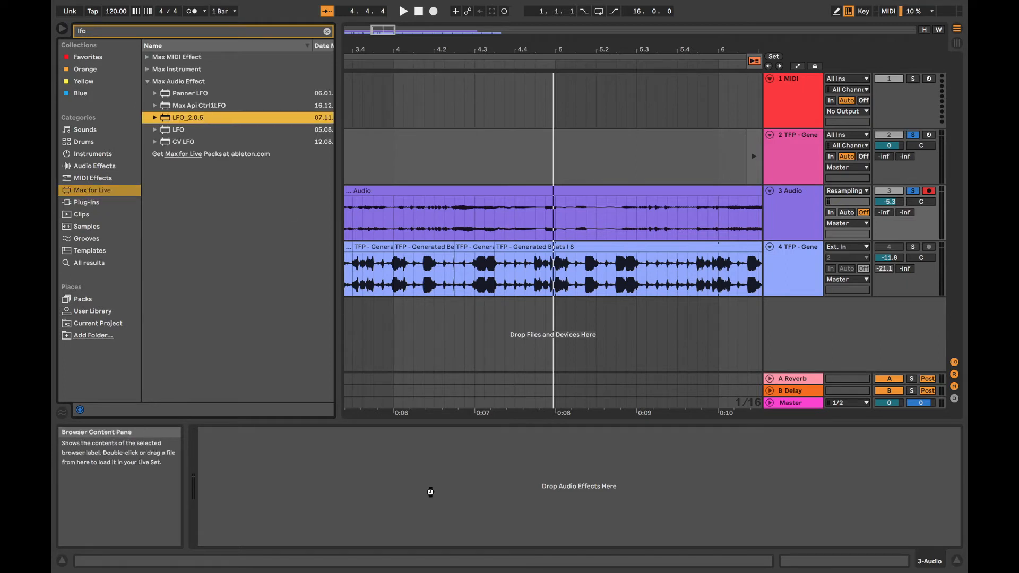
left_click_drag(431, 492, 431, 492)
Set the LFO's waveform to Rand with an Amount of 0.42 and map it to the third track's reverb send
left_click(287, 445)
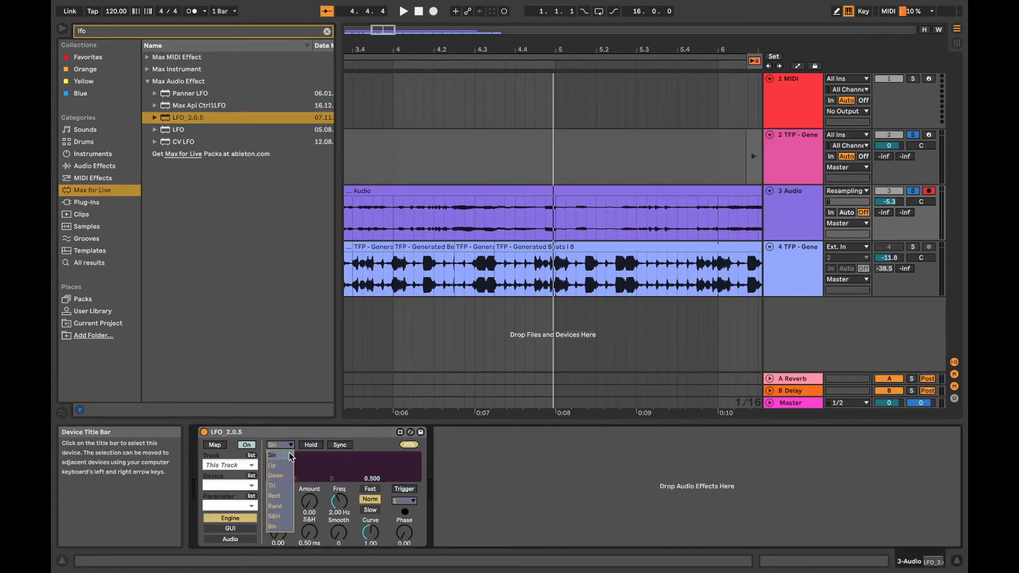
left_click(276, 507)
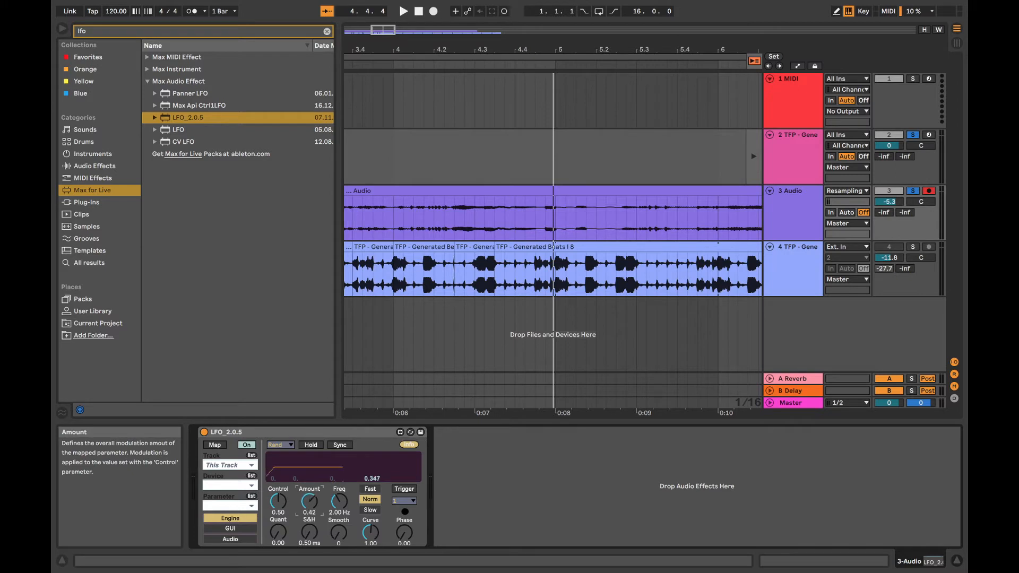
left_click(212, 446)
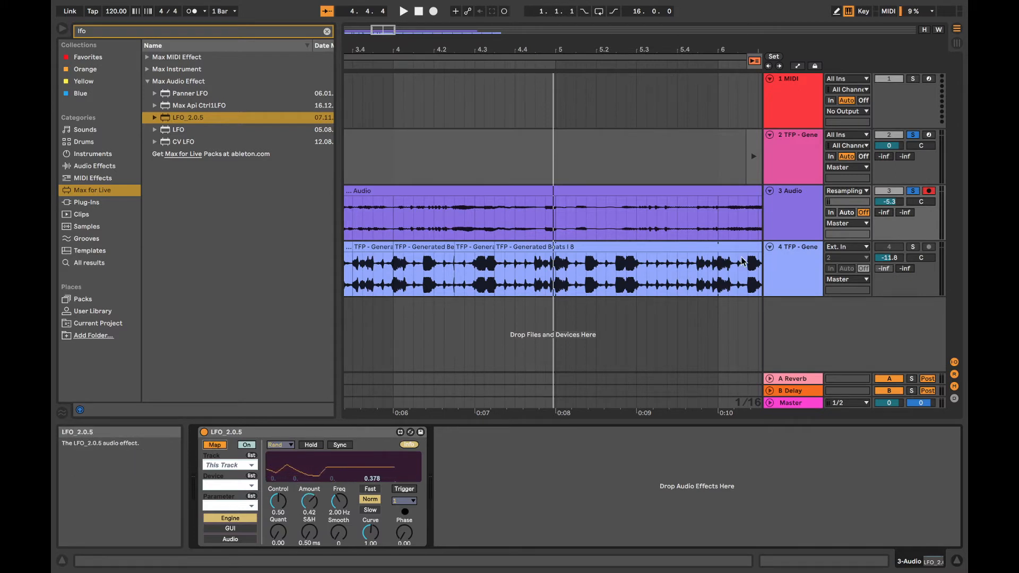
left_click(885, 213)
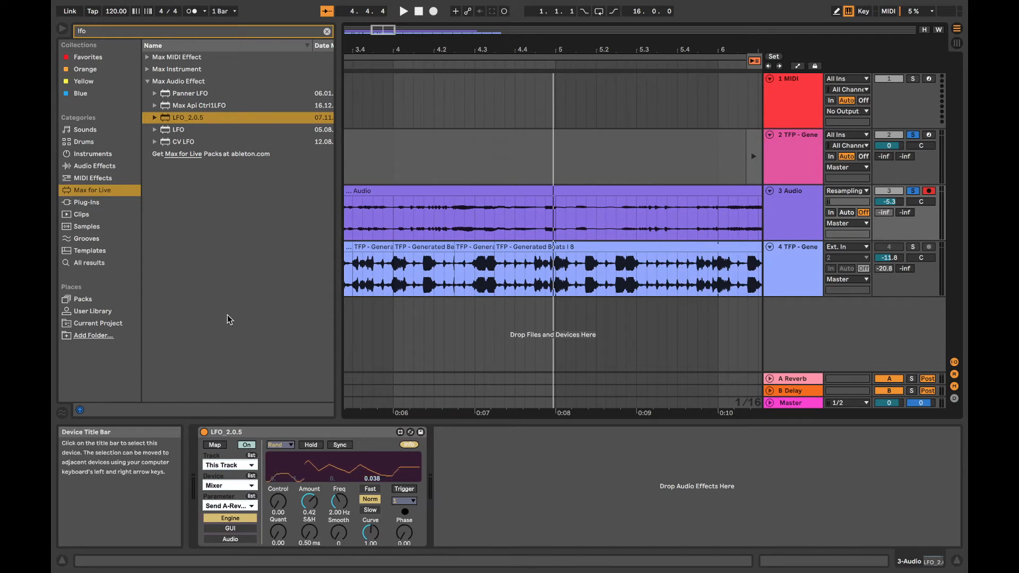
Add a second LFO_2.0.5 mapped to the third track's delay send, with Control 0.46, Amount 0.25 and Freq 0.48 Hz
left_click_drag(195, 118, 466, 450)
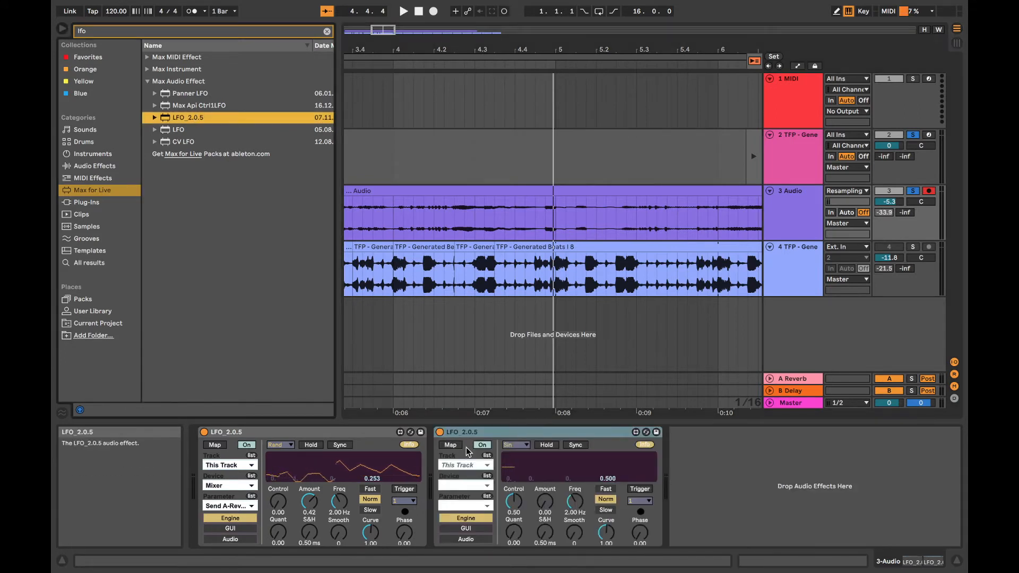
left_click(451, 445)
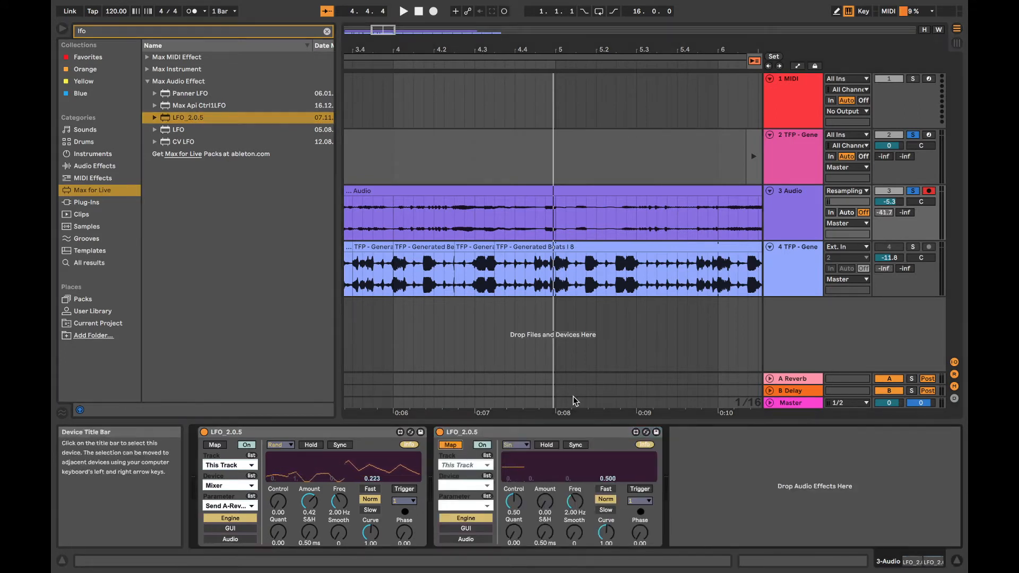
left_click(913, 212)
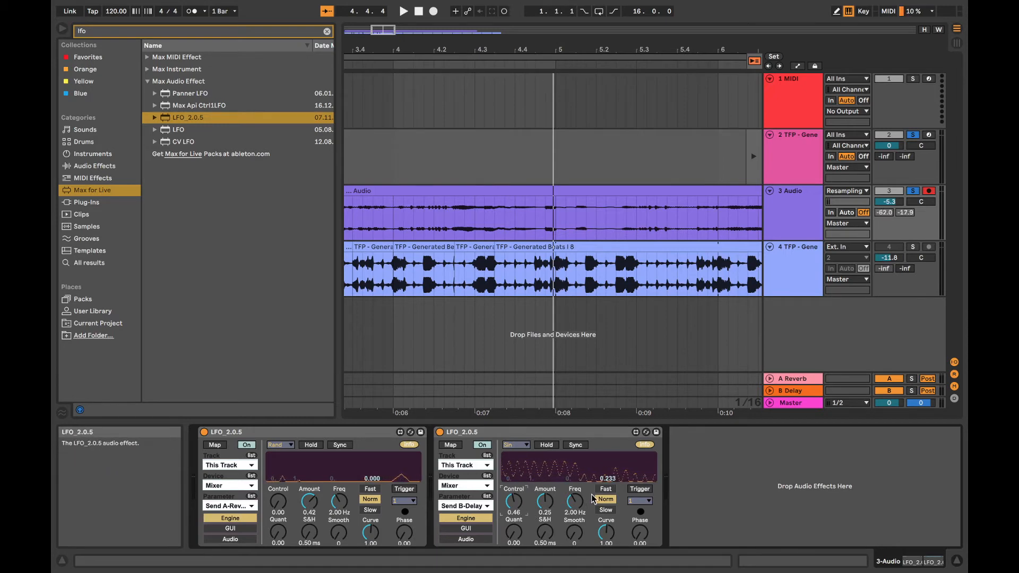
left_click_drag(509, 504, 509, 531)
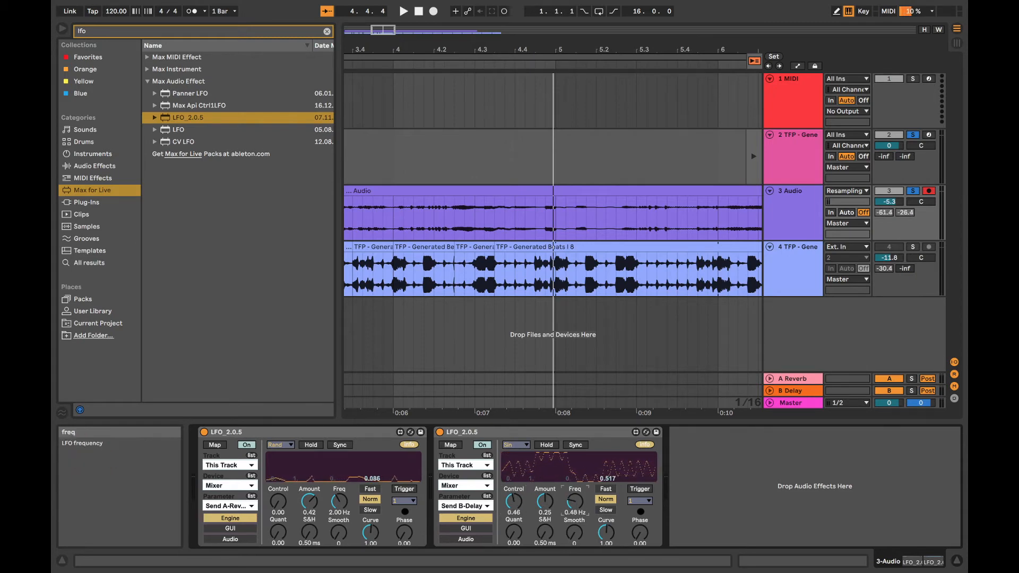
Set the reverb-send LFO's Amount to 0.70 while the arrangement plays
key("space")
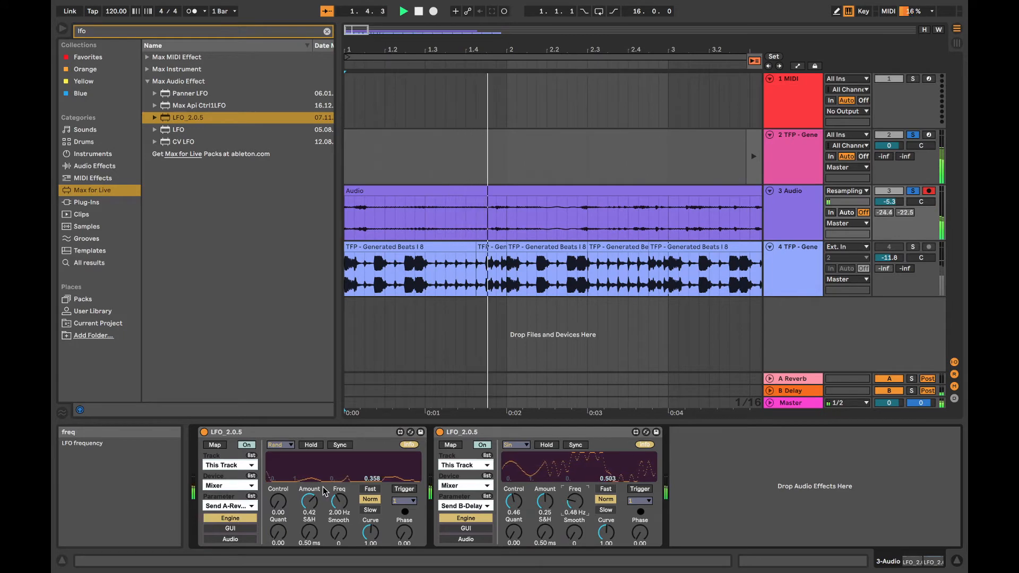
left_click_drag(311, 502, 310, 486)
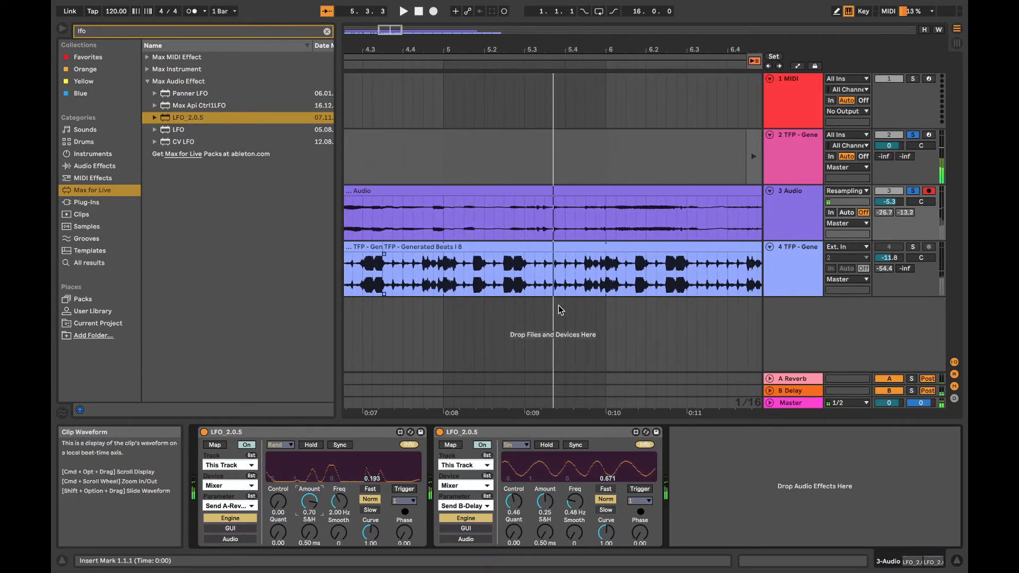
key("space")
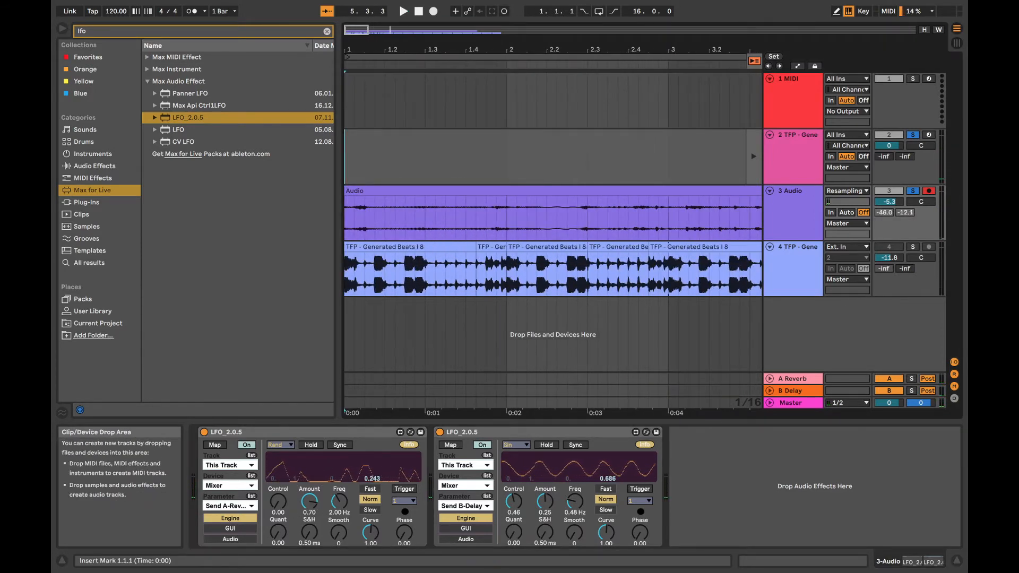
Solo the fourth track along with the others and set its volume to -13.6 dB during playback
left_click(913, 249)
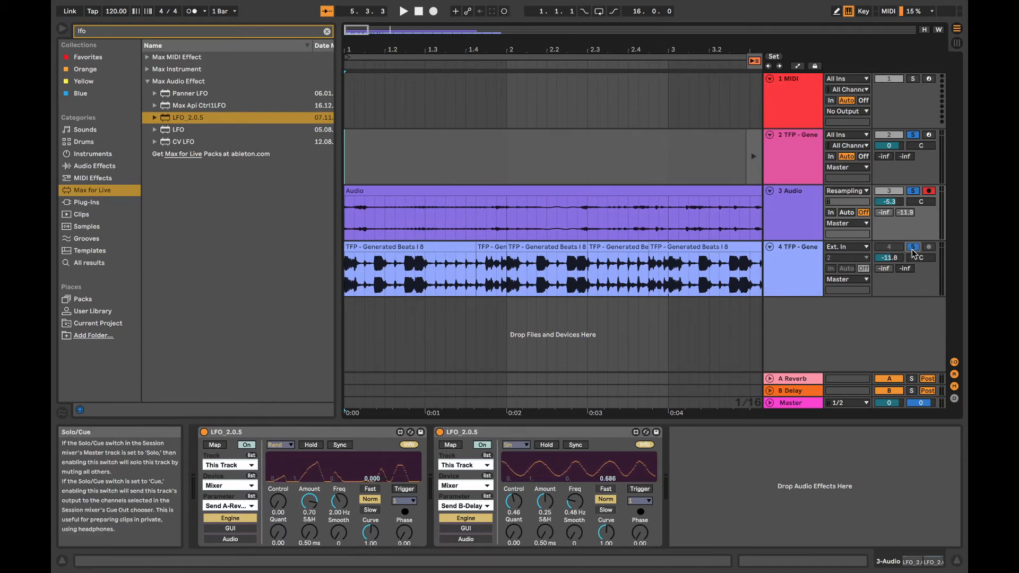
key("space")
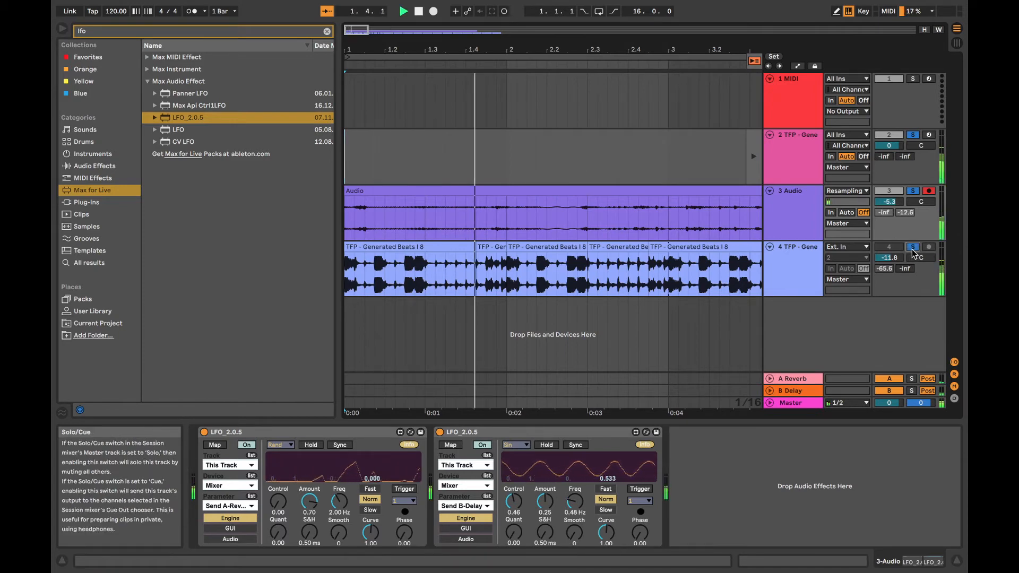
left_click_drag(889, 257, 889, 261)
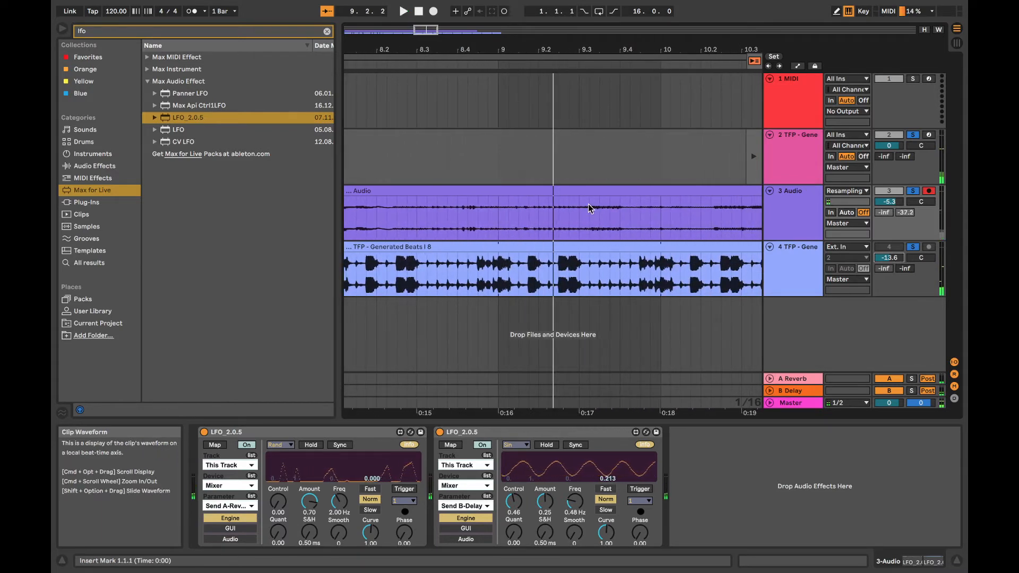
scroll(579, 227, "left", 10)
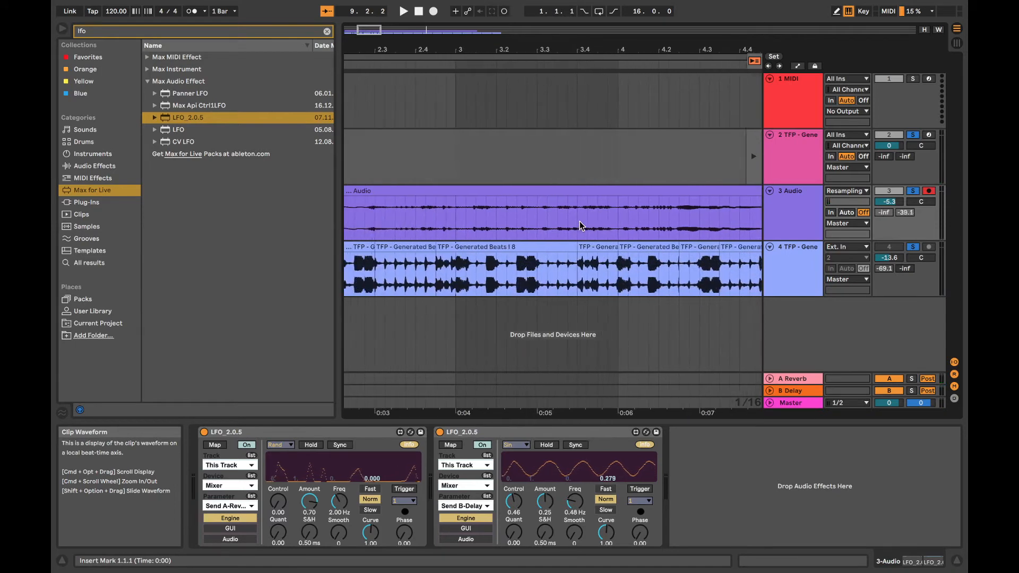
scroll(583, 226, "left", 3)
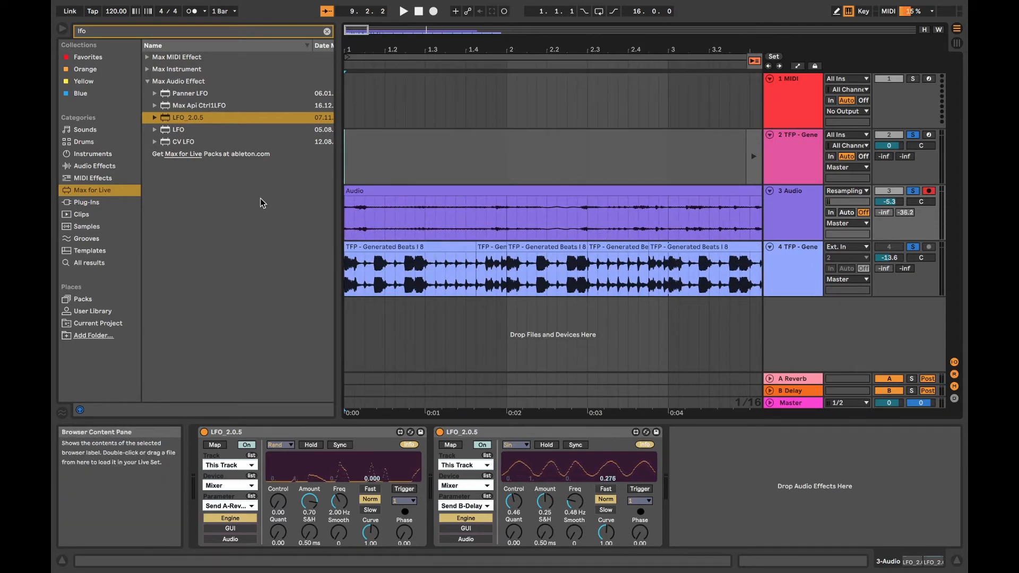
Stop playback and clear the lfo search while browsing the User Library's samples
key("space")
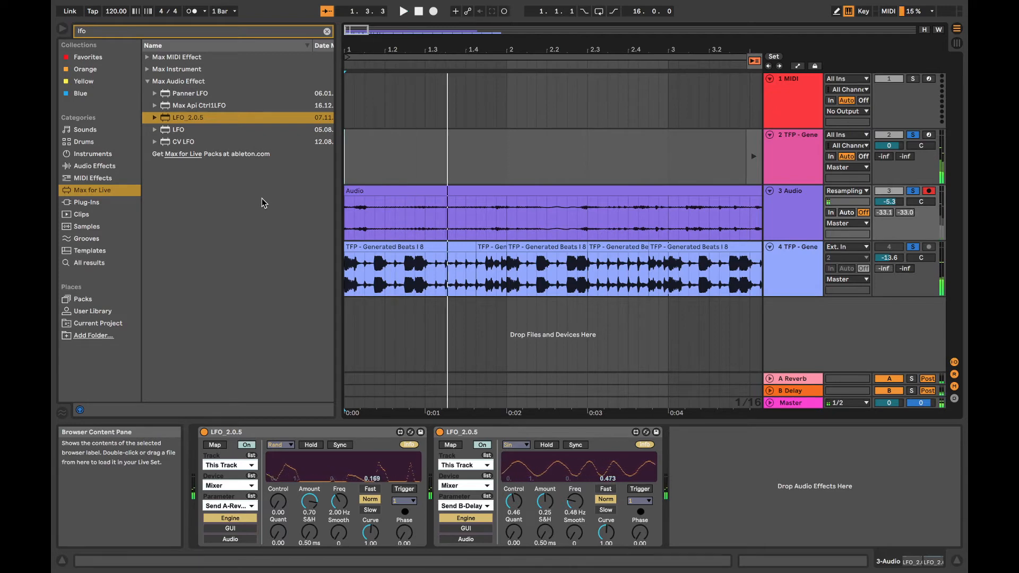
left_click(92, 309)
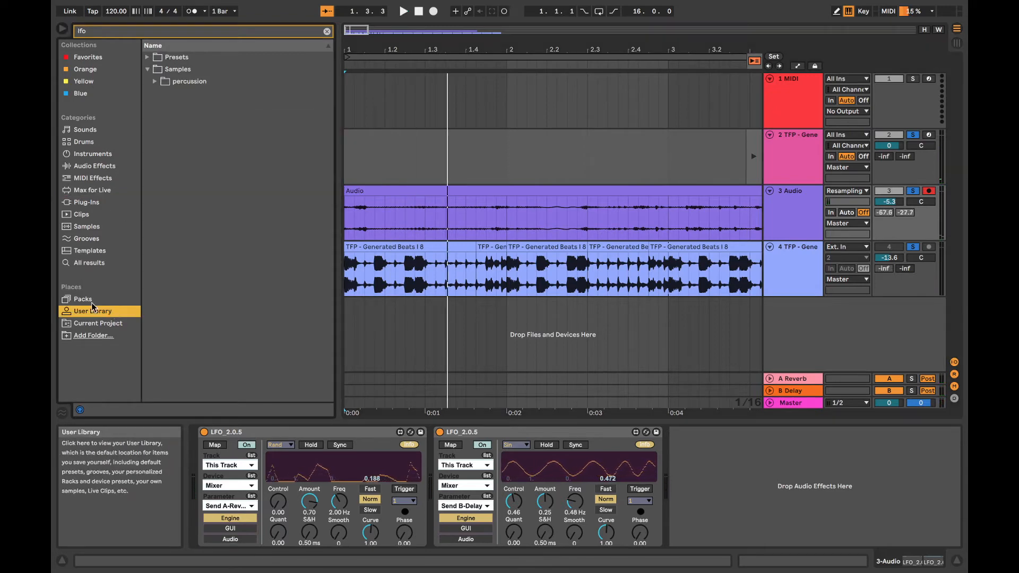
left_click(105, 32)
key("BackSpace")
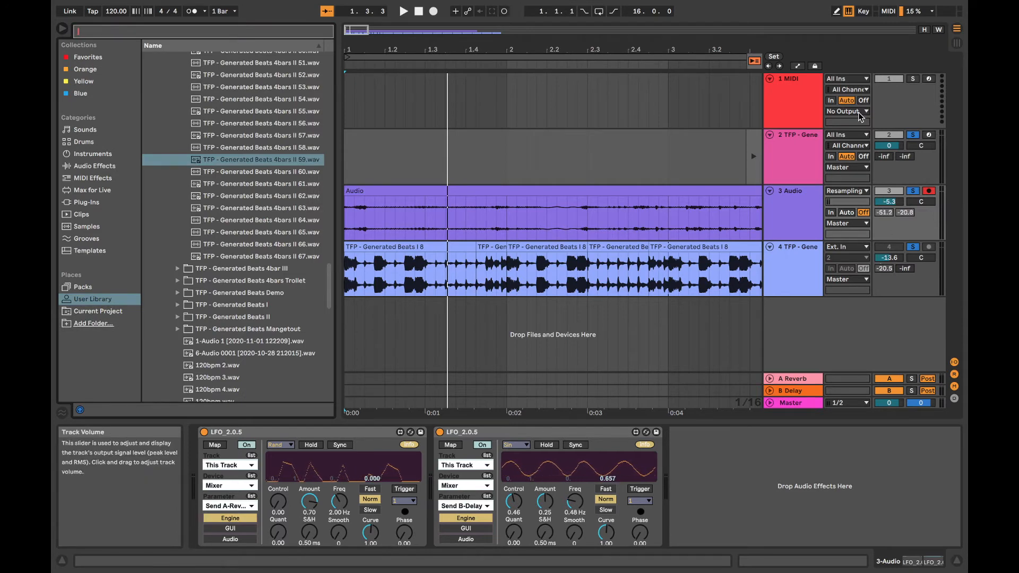
Unsolo and deactivate tracks 2, 3 and 4
left_click(909, 250)
left_click(888, 136)
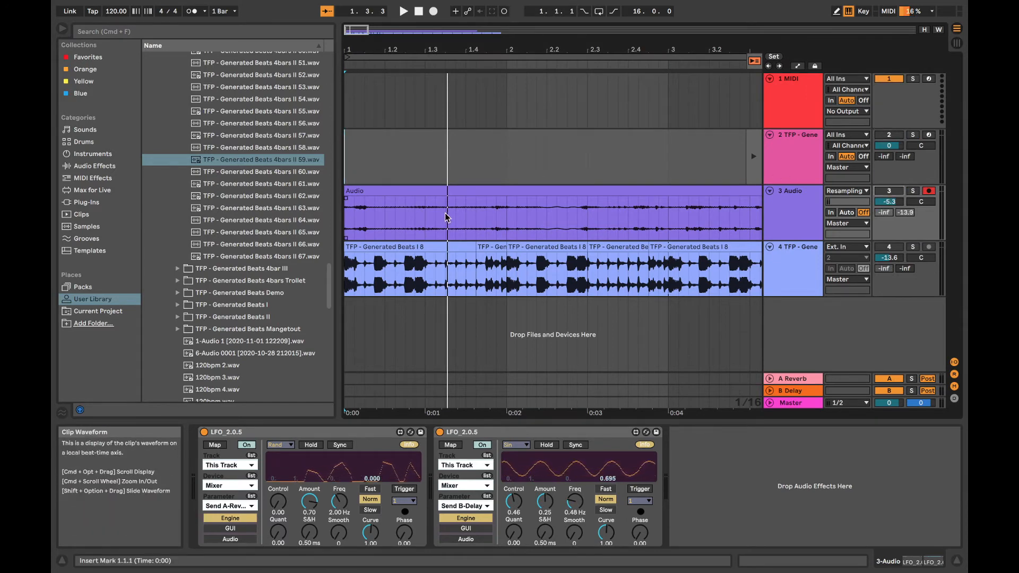
Audition the loops TFP - Generated Beats 4bars II 62 and 59, and turn off the browser's sample preview
left_click(267, 197)
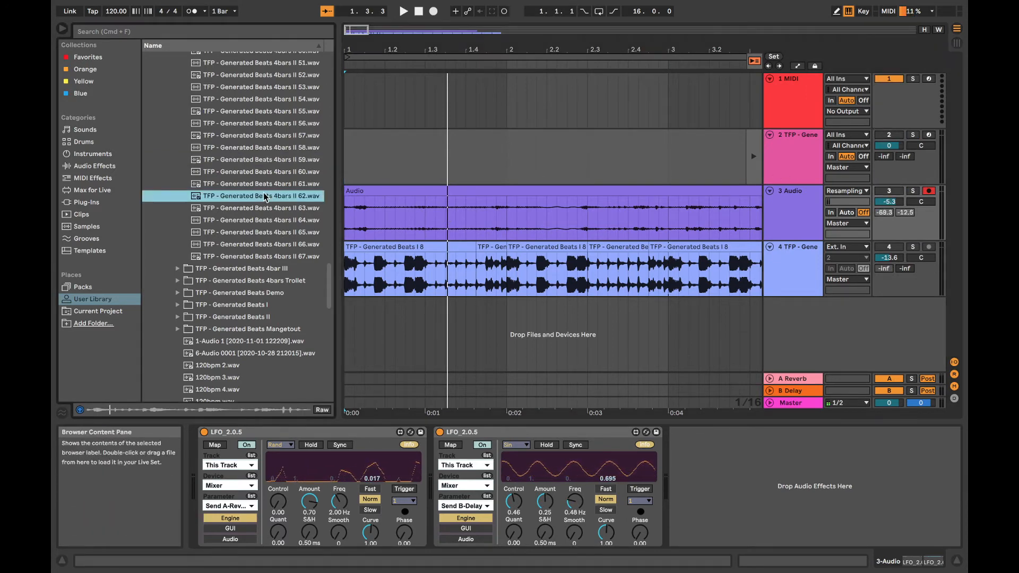
left_click(267, 161)
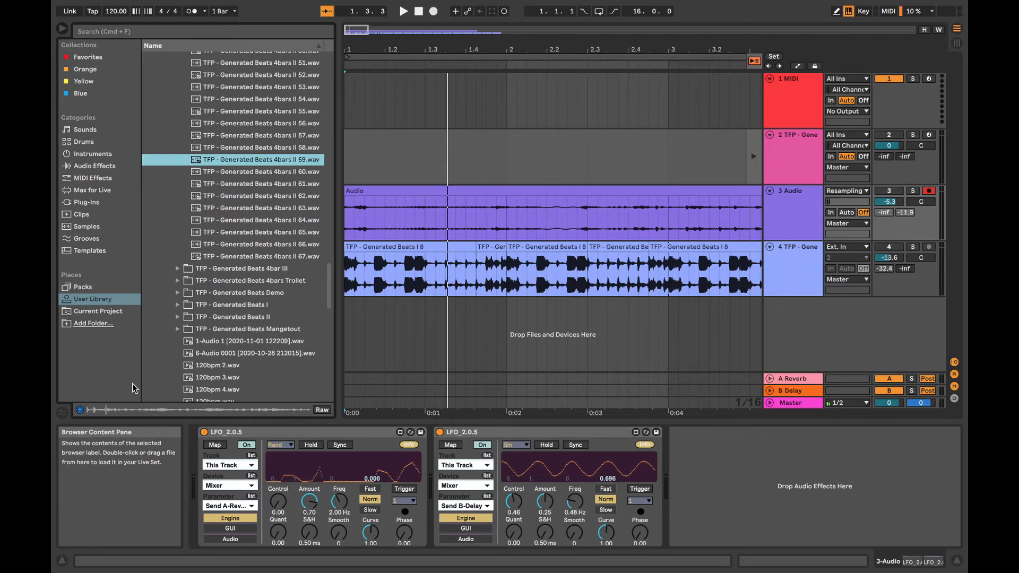
left_click(80, 411)
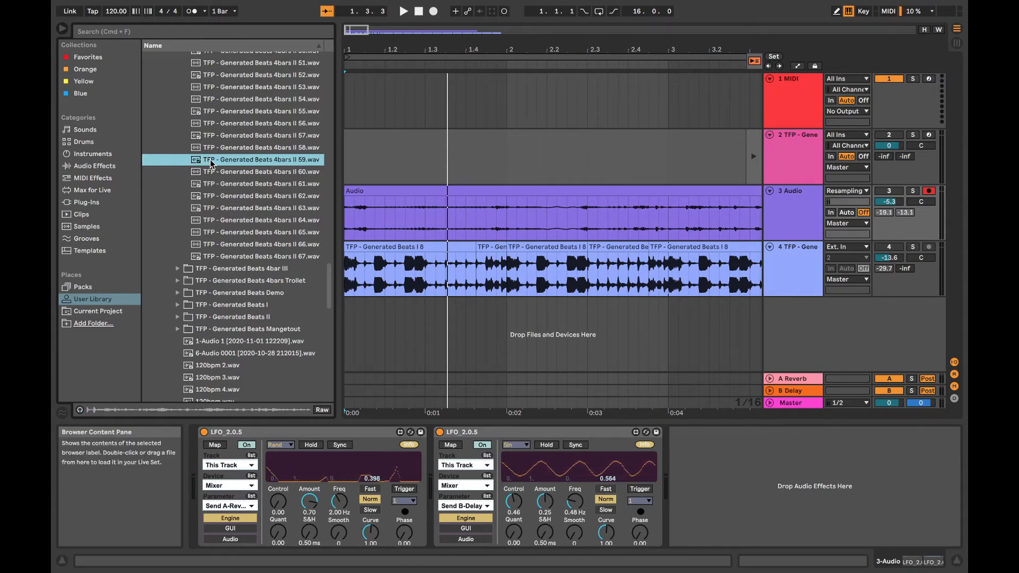
Add an empty Sampler instrument on a new MIDI track below the existing tracks
left_click(108, 155)
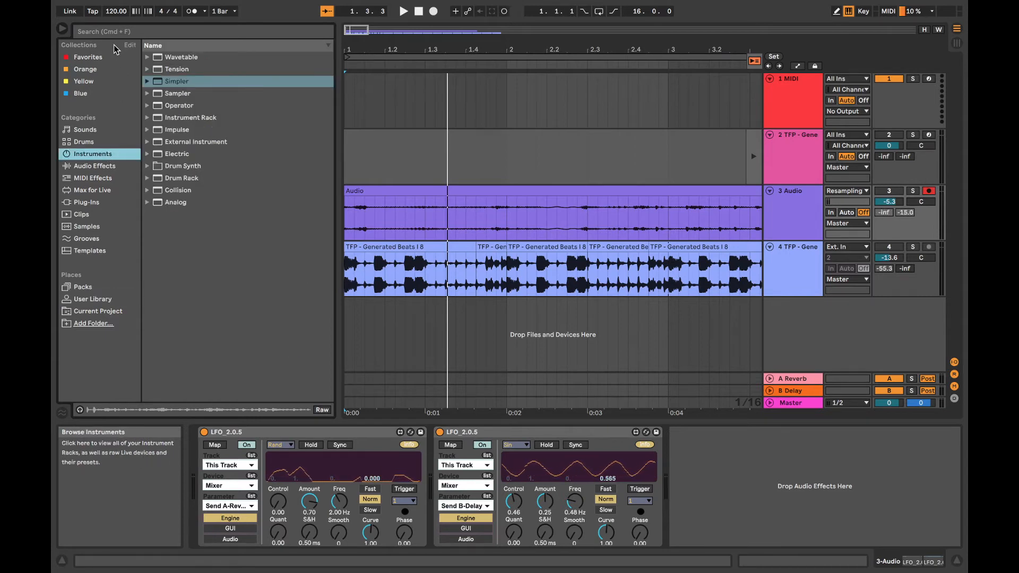
left_click(180, 94)
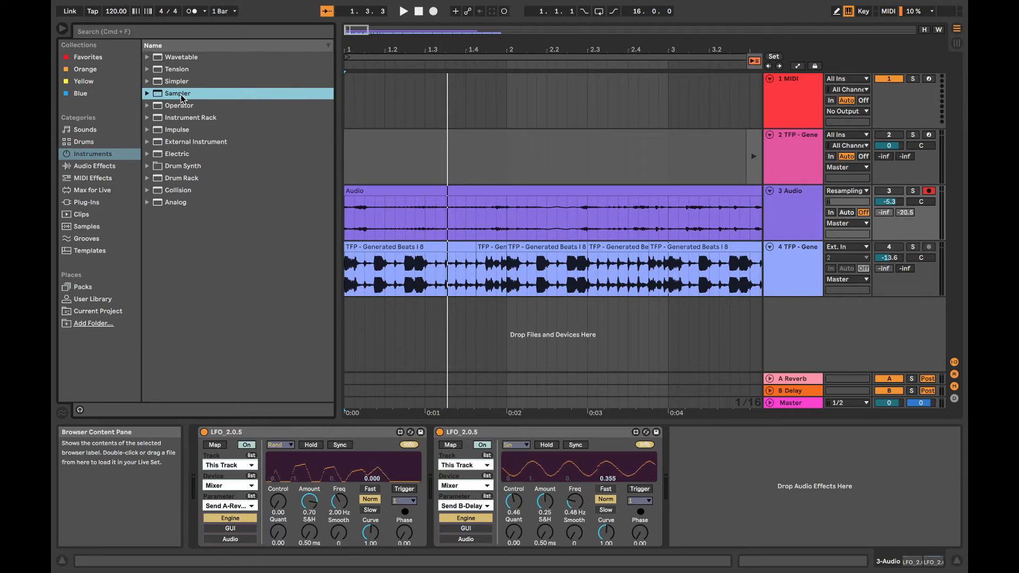
left_click_drag(181, 98, 467, 328)
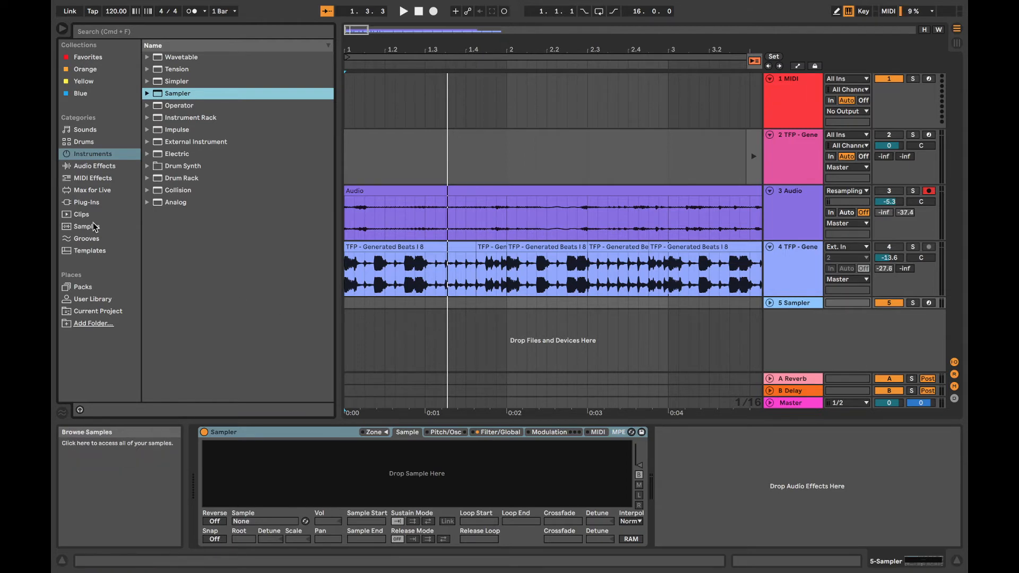
Audition loops from the User Library's Generated Beats 4bars II and 4bar III folders with sample preview on
left_click(109, 300)
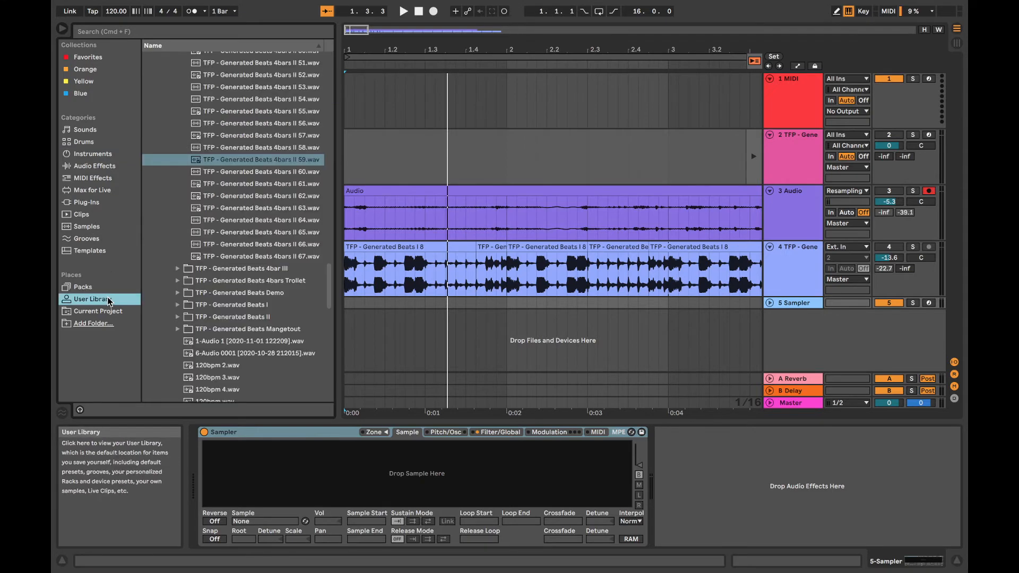
left_click(251, 212)
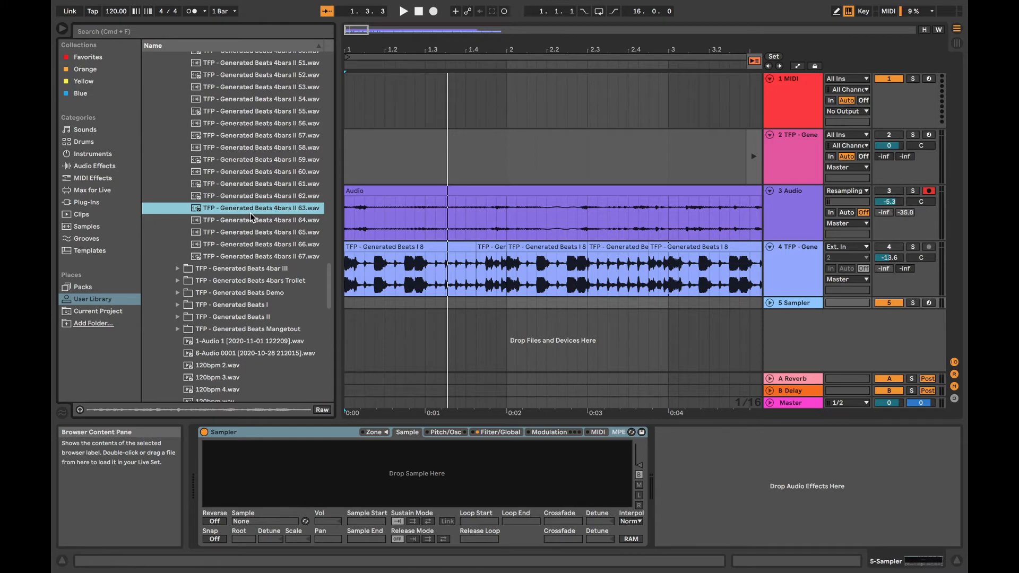
left_click(253, 184)
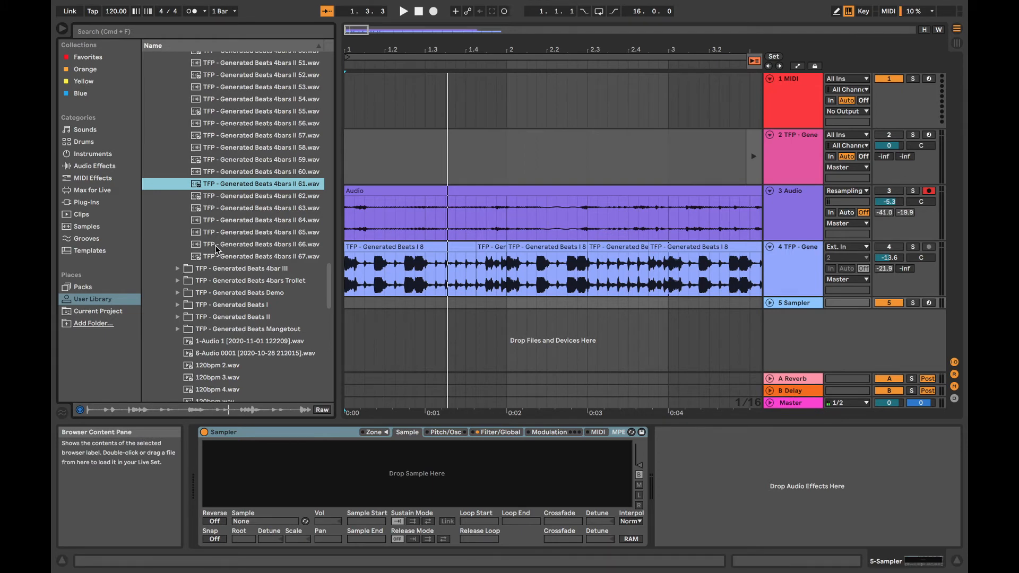
left_click(178, 272)
left_click(233, 290)
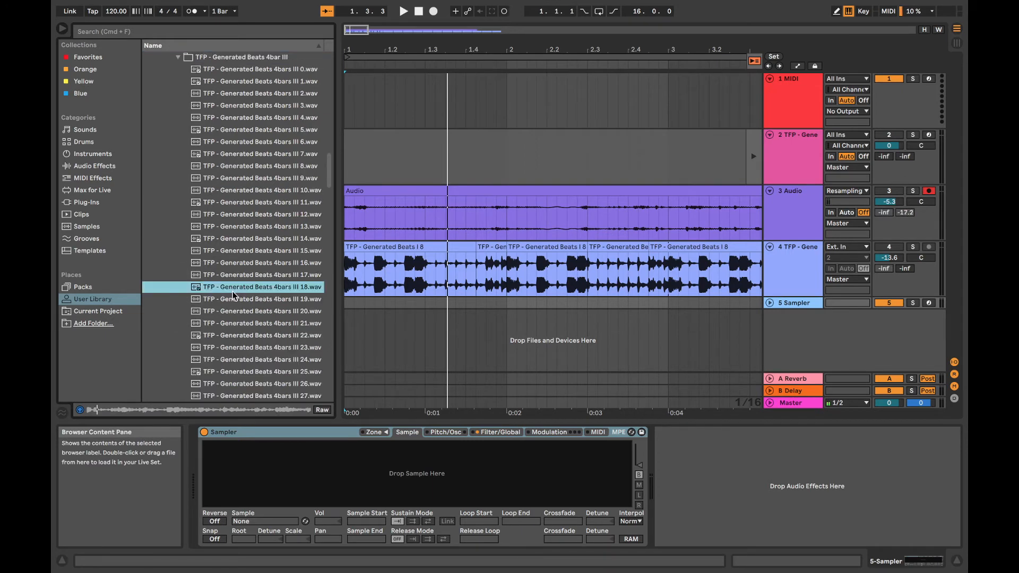
left_click(250, 325)
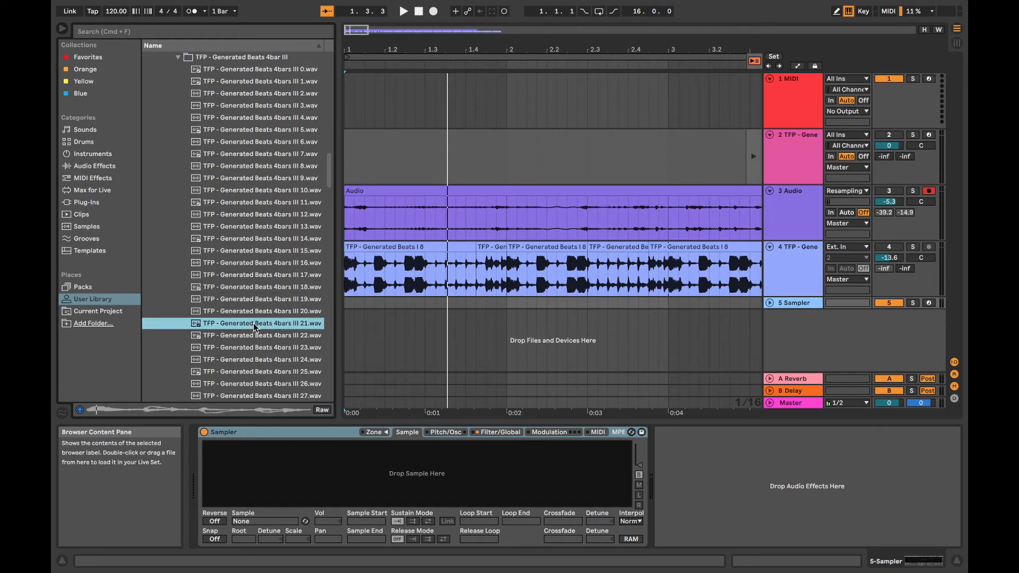
left_click(257, 348)
scroll(264, 321, "down", 10)
left_click(260, 317)
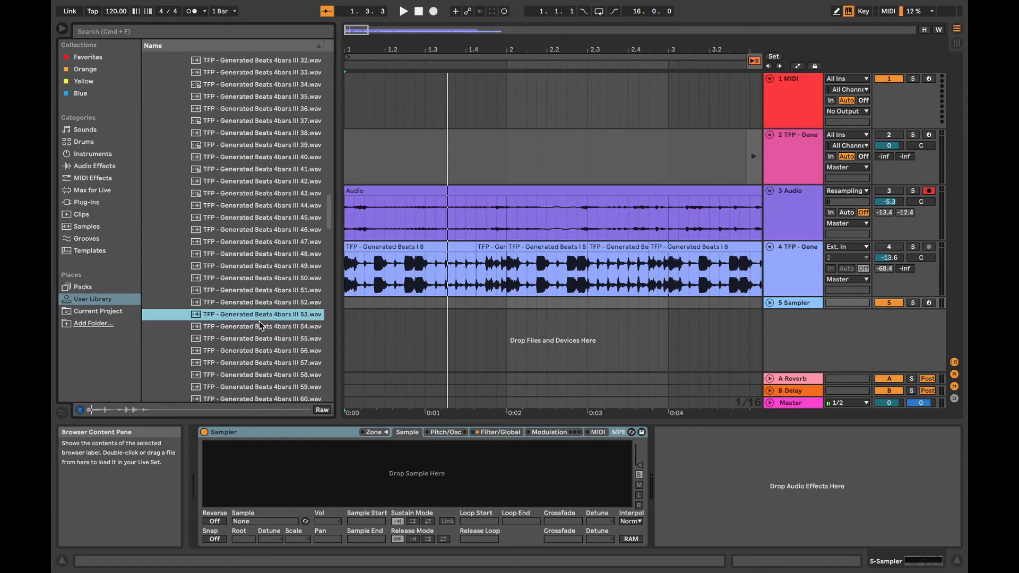
scroll(260, 325, "down", 12)
scroll(260, 325, "down", 20)
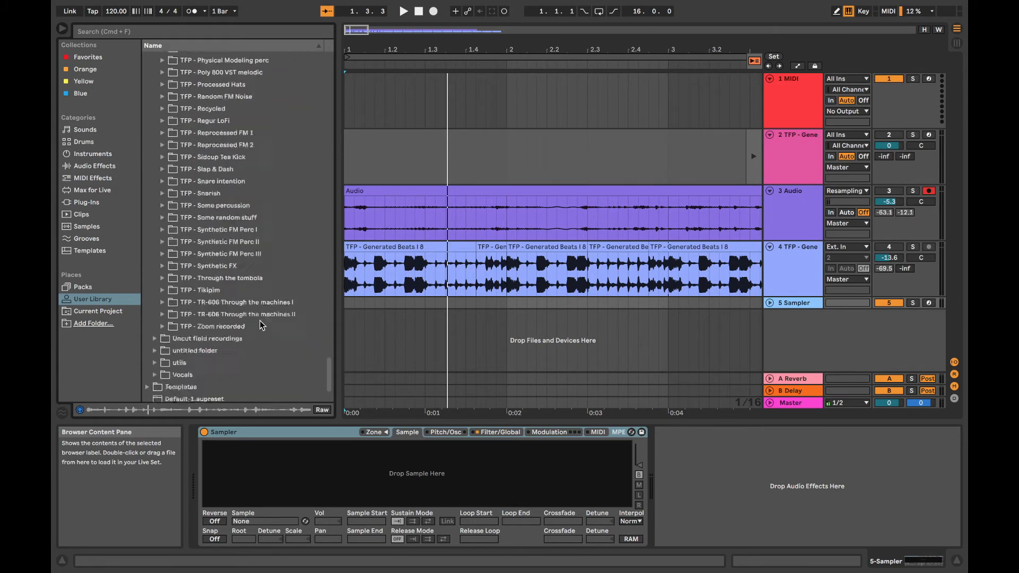
scroll(207, 205, "up", 15)
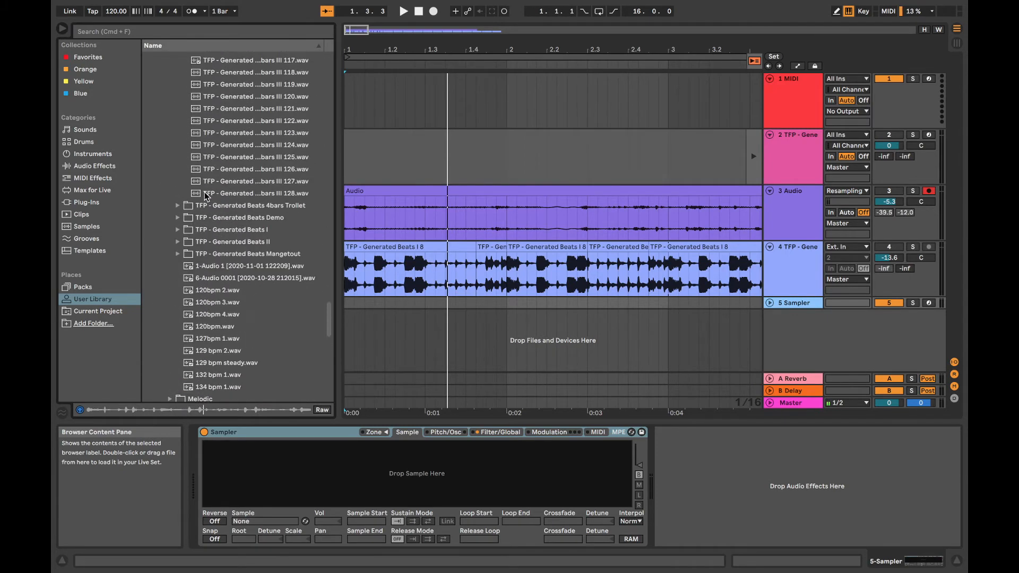
Audition loops in the TFP - Generated Beats I folder and place loop 22 at bar 1 on a new audio track
left_click(177, 229)
left_click(217, 254)
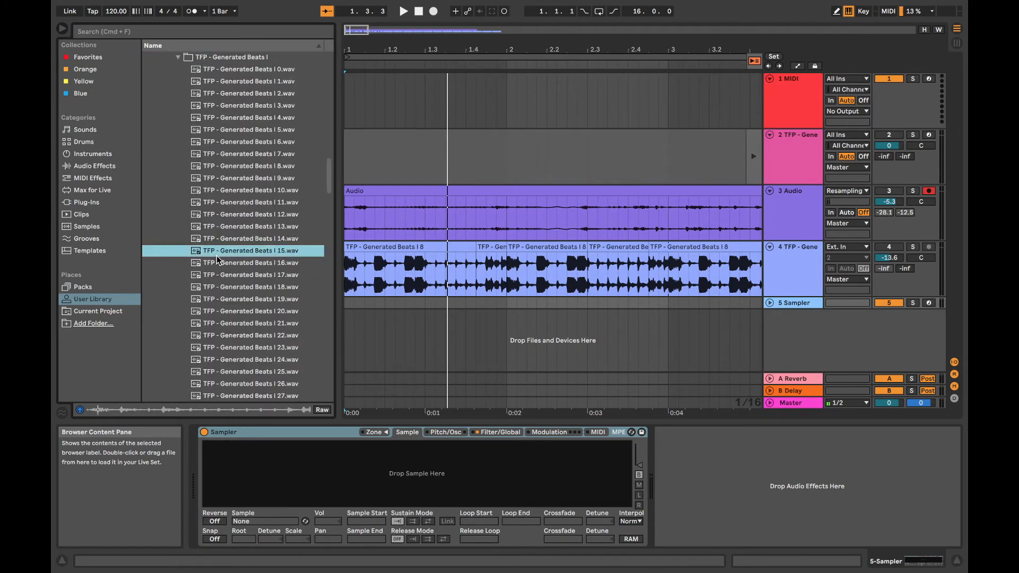
left_click(247, 299)
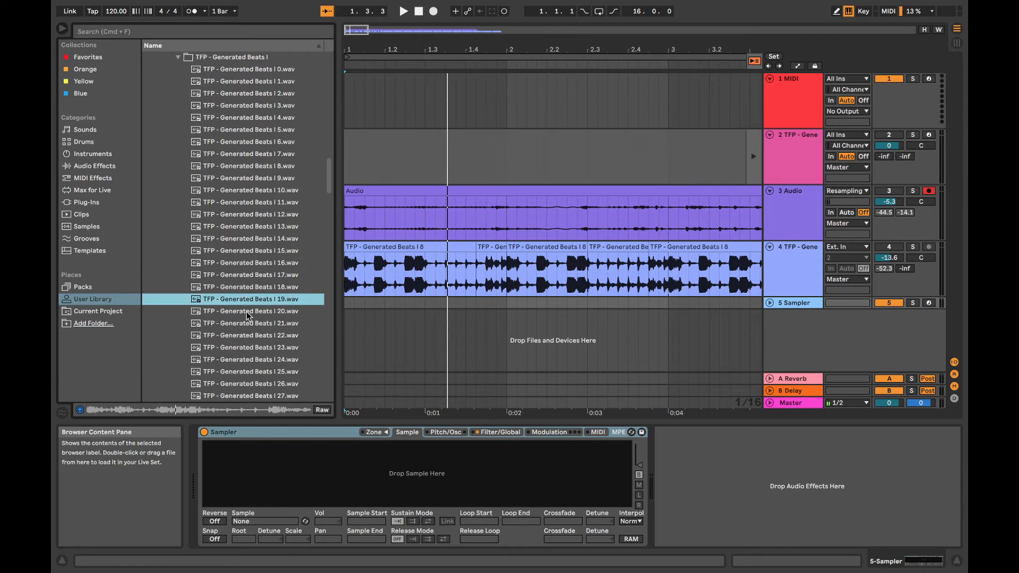
left_click(252, 337)
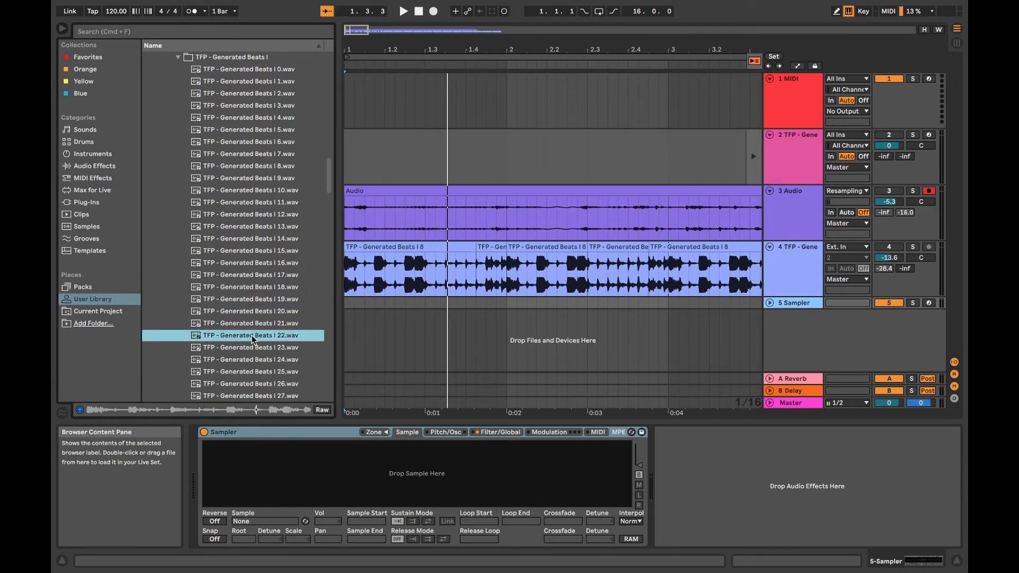
left_click_drag(272, 335, 356, 313)
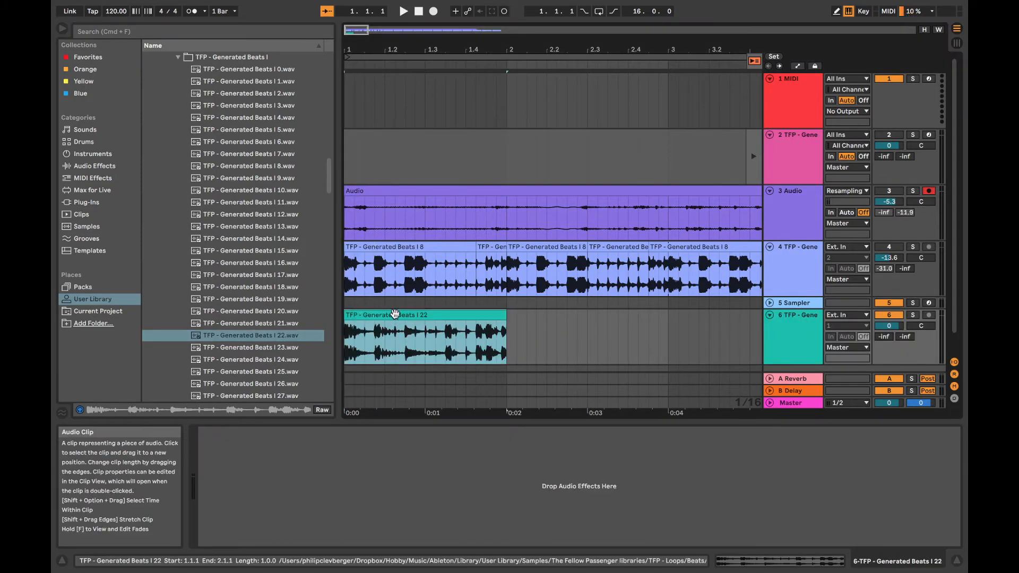
Slice the Generated Beats I 22 clip to a new MIDI track, one slice per 1/8 note, with the Sampler-Beat Offset preset
right_click(370, 328)
left_click(347, 315)
right_click(366, 315)
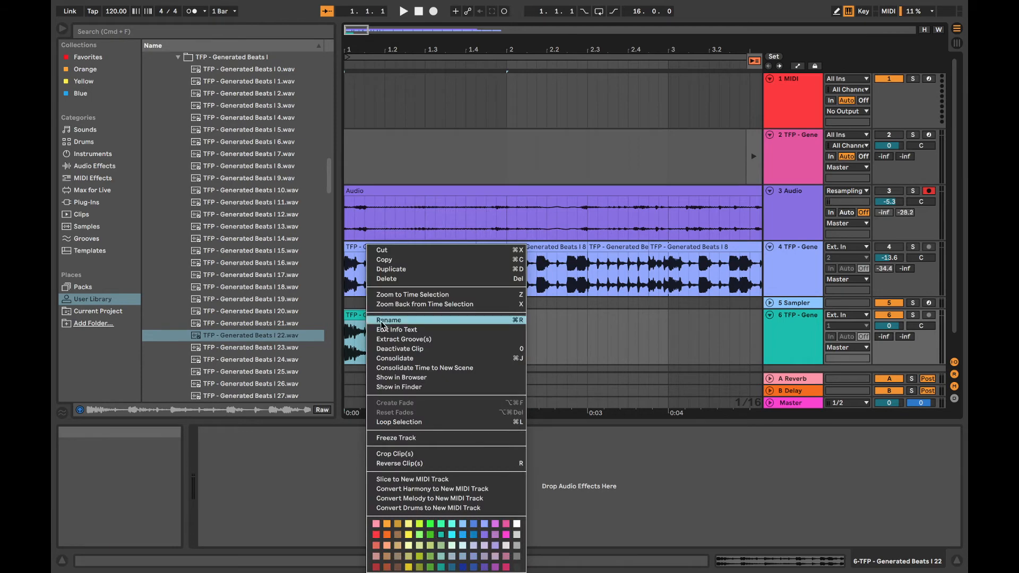
left_click(433, 481)
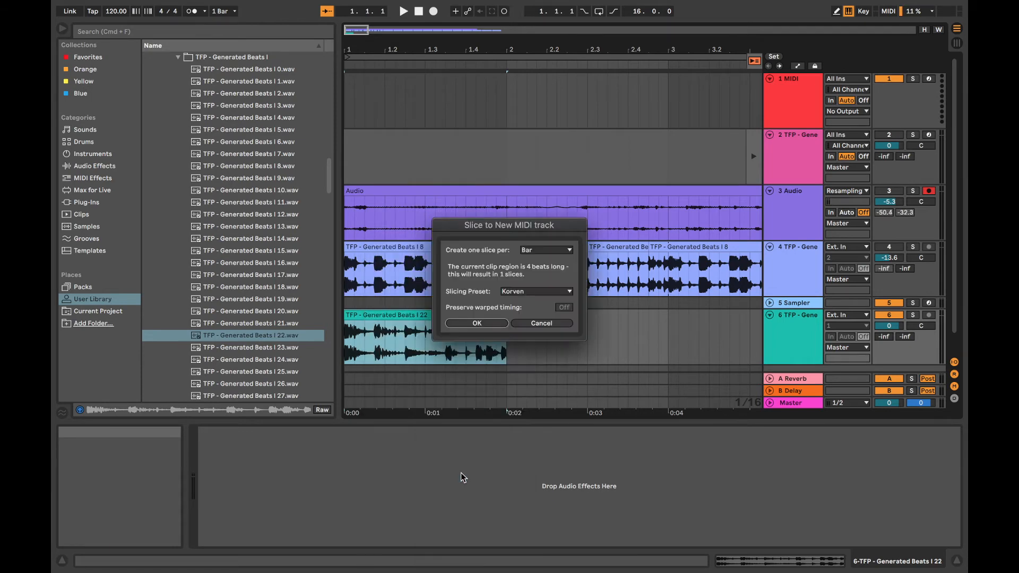
left_click(513, 293)
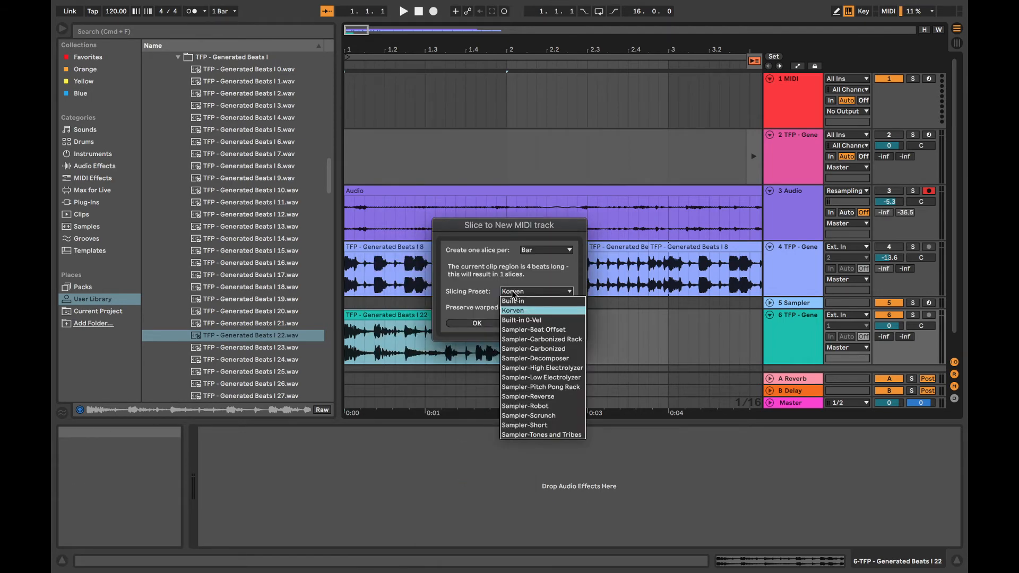
left_click(561, 331)
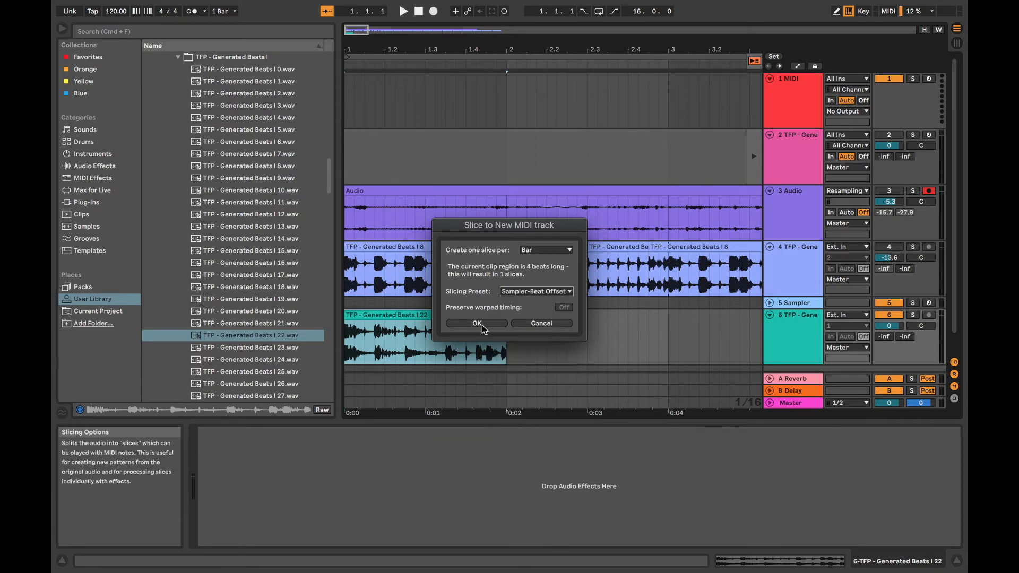
left_click(550, 251)
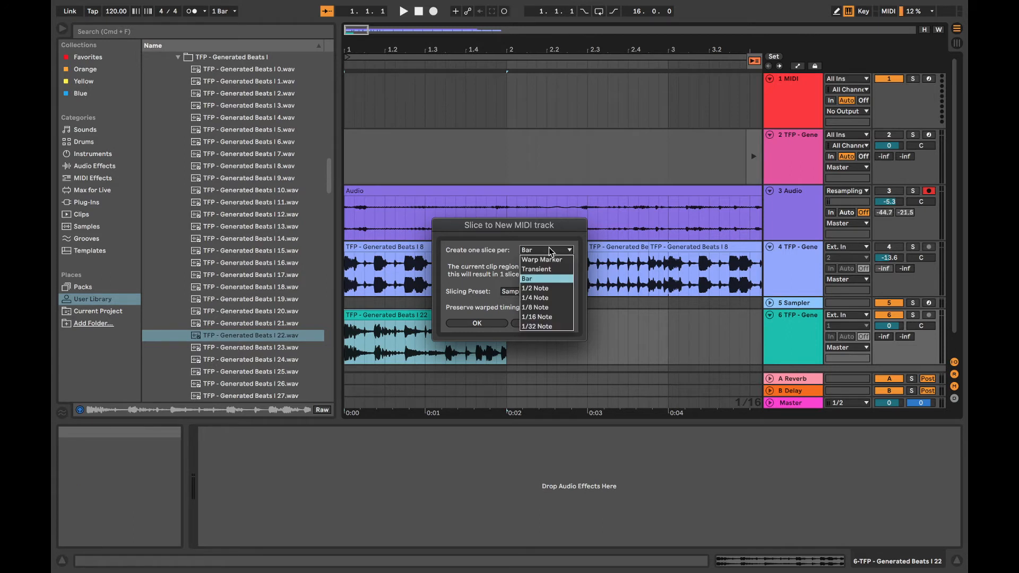
left_click(550, 308)
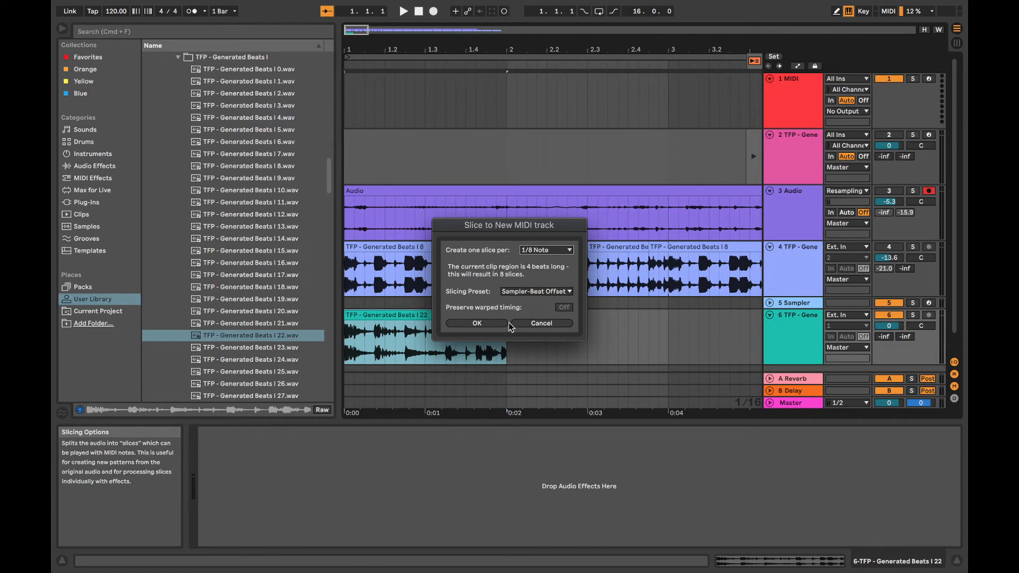
left_click(495, 326)
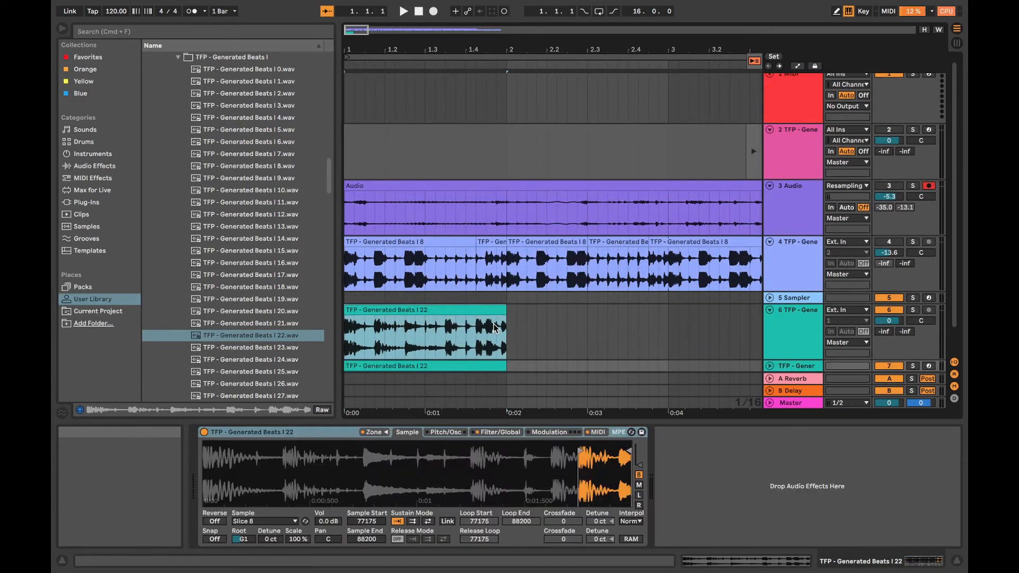
Delete the empty Sampler track and the audio track holding the unsliced Generated Beats I 22 loop
scroll(874, 328, "down", 2)
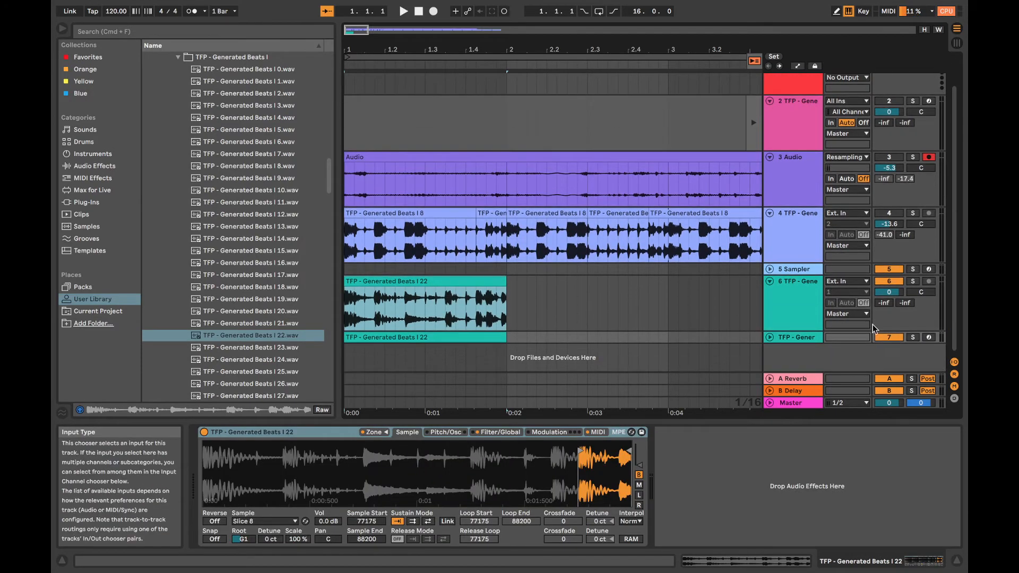
left_click(796, 269)
key("Delete")
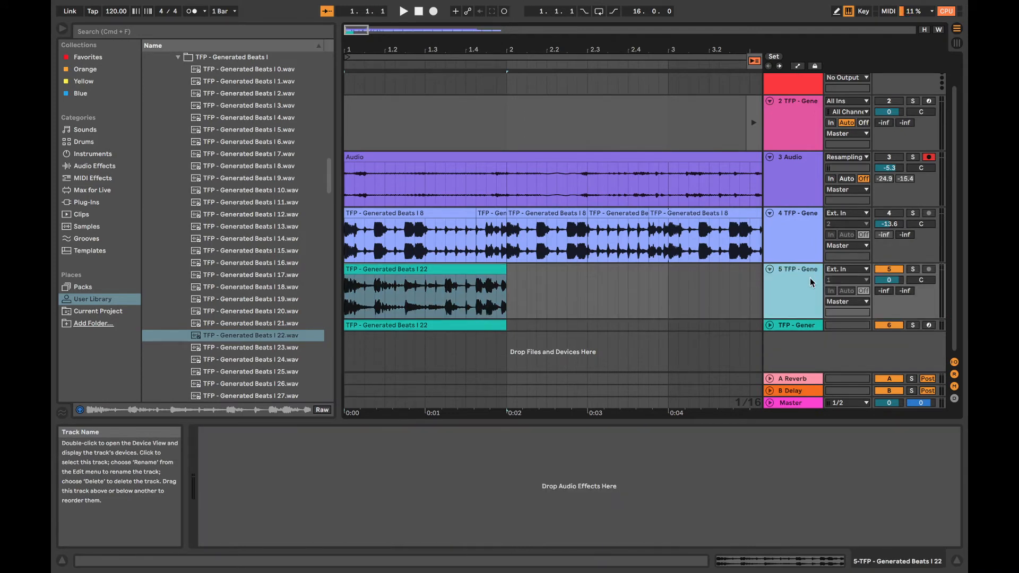
key("Delete")
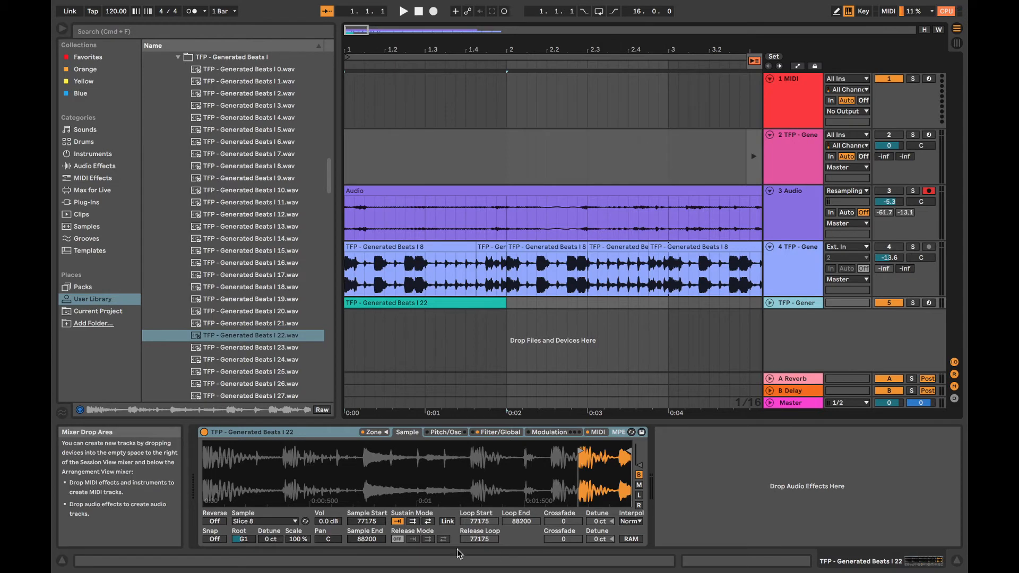
Show the sliced loop's zone editor in Sampler and arm its MIDI track for recording
left_click(384, 433)
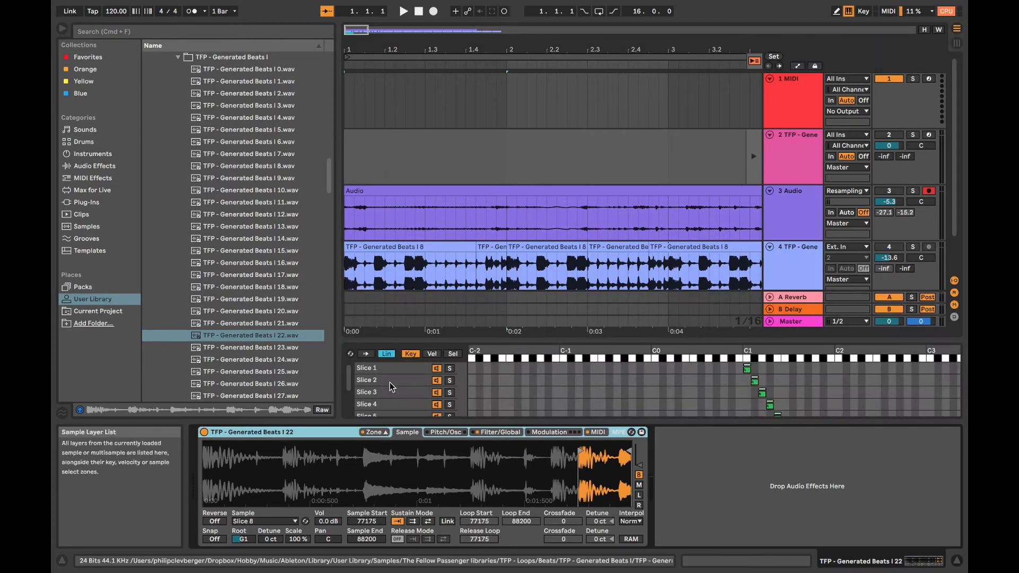
key("super+z")
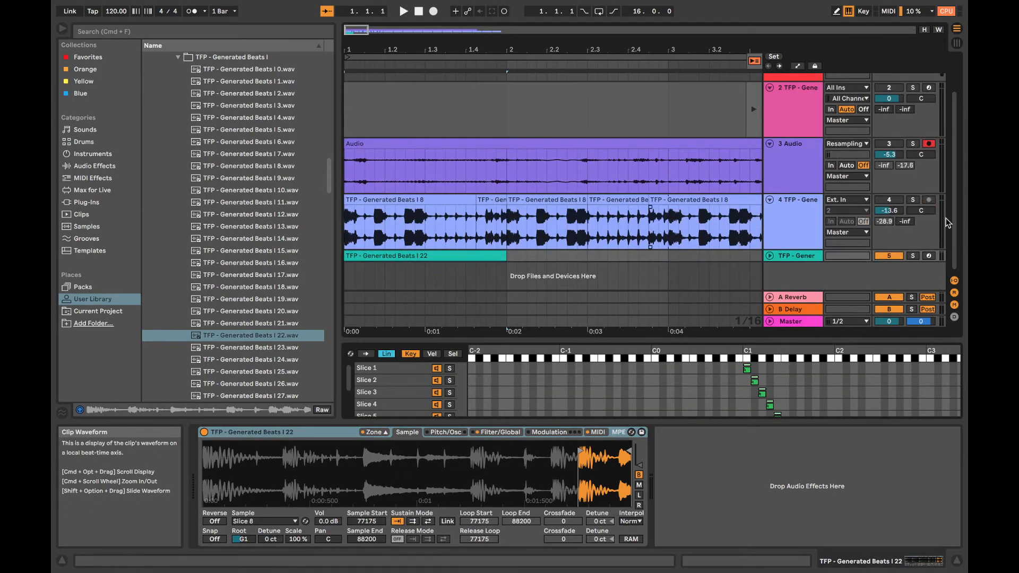
left_click(929, 257)
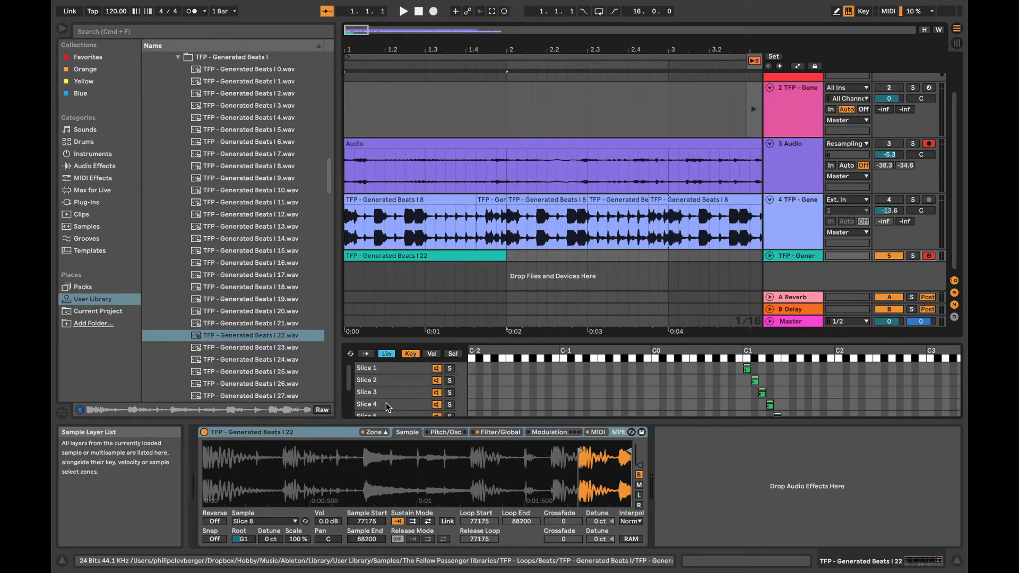
Set the computer MIDI keyboard's octave to C1–D2 and play the loop's slices in varying order to audition them
key("z")
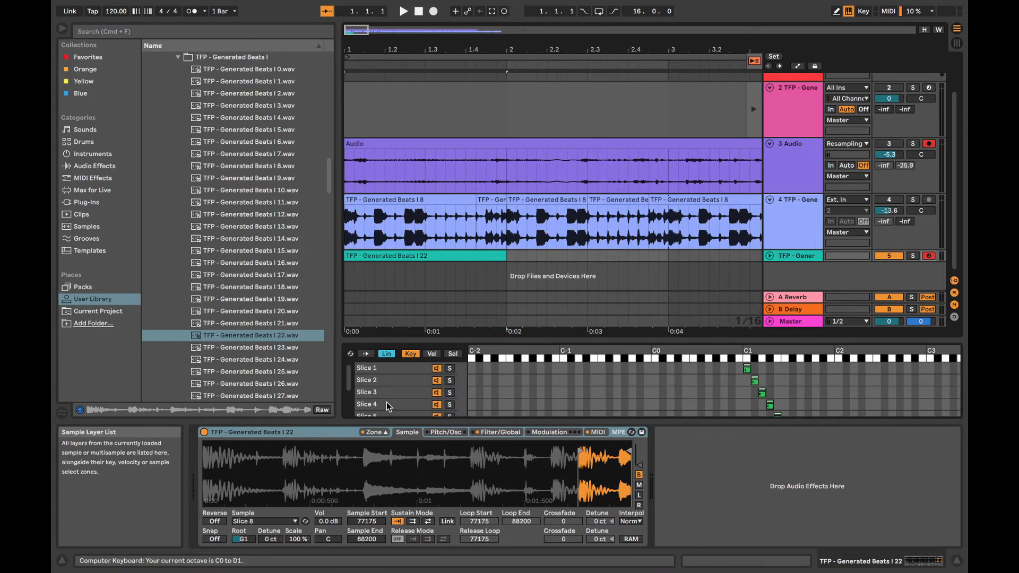
key("x")
key("a")
key("s")
key("d")
key("f")
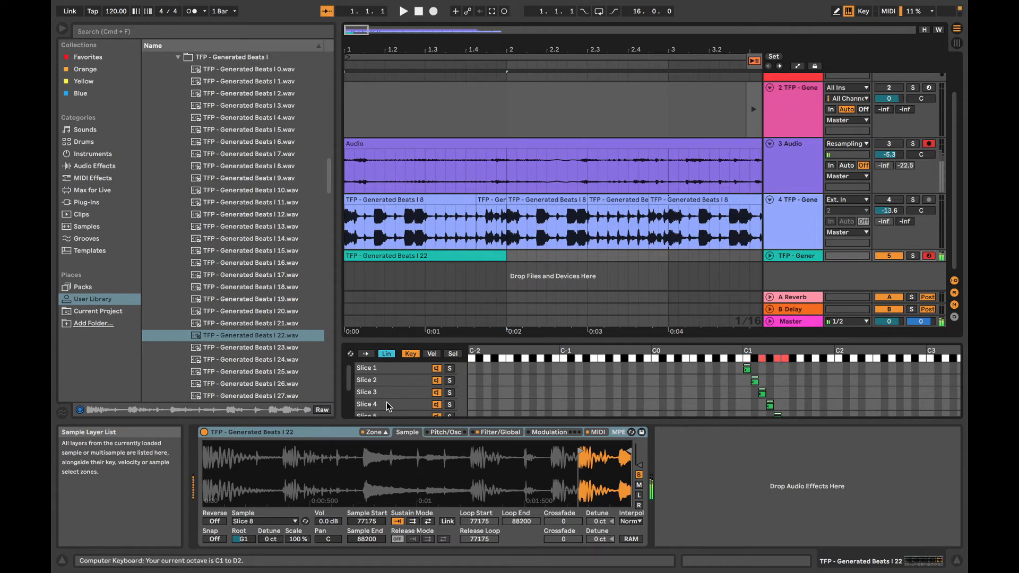
key("g")
key("a")
key("w")
key("e")
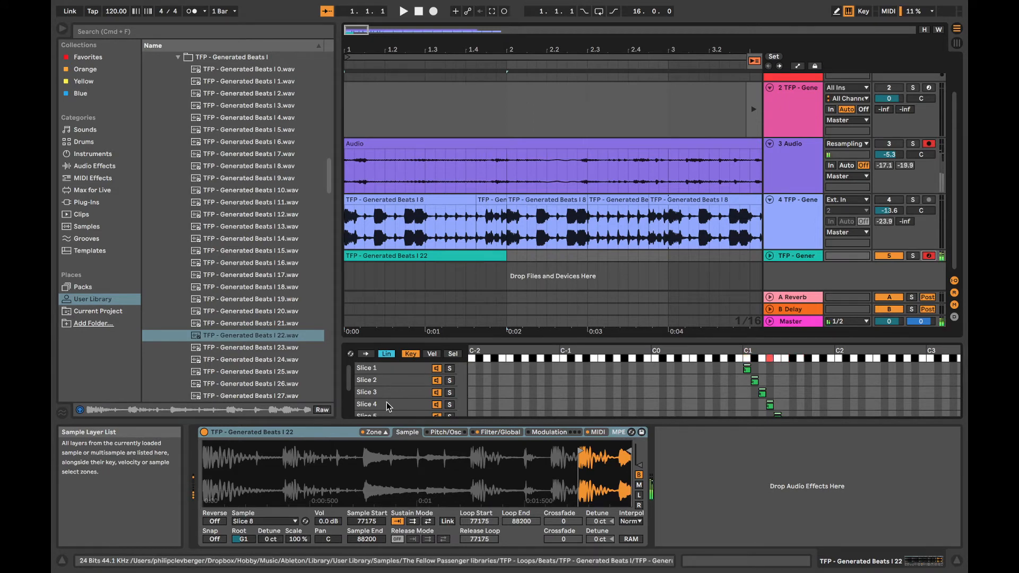
key("f")
key("s")
key("f")
key("a")
key("f")
key("s")
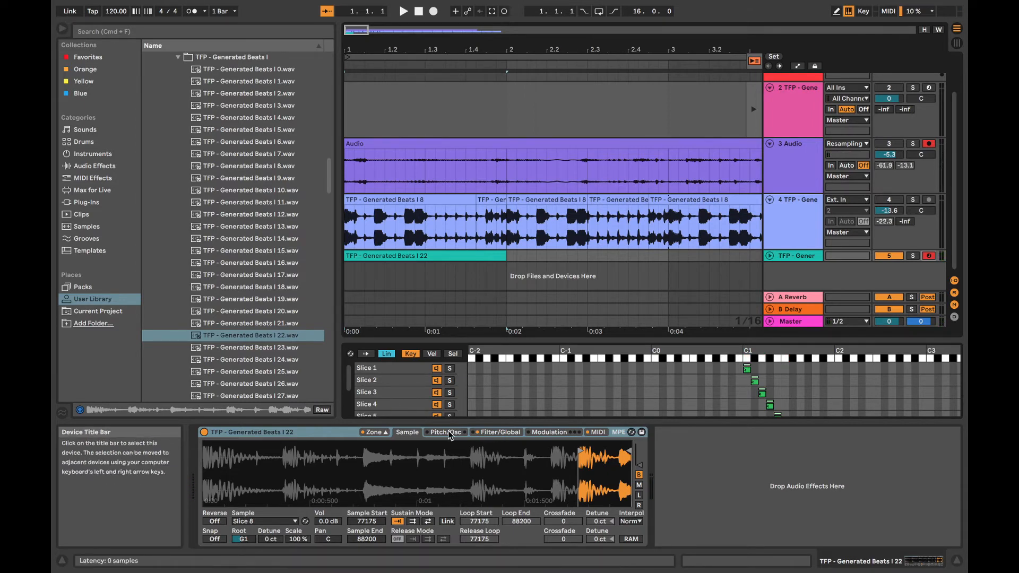
key("d")
key("f")
key("a")
key("s")
key("d")
key("f")
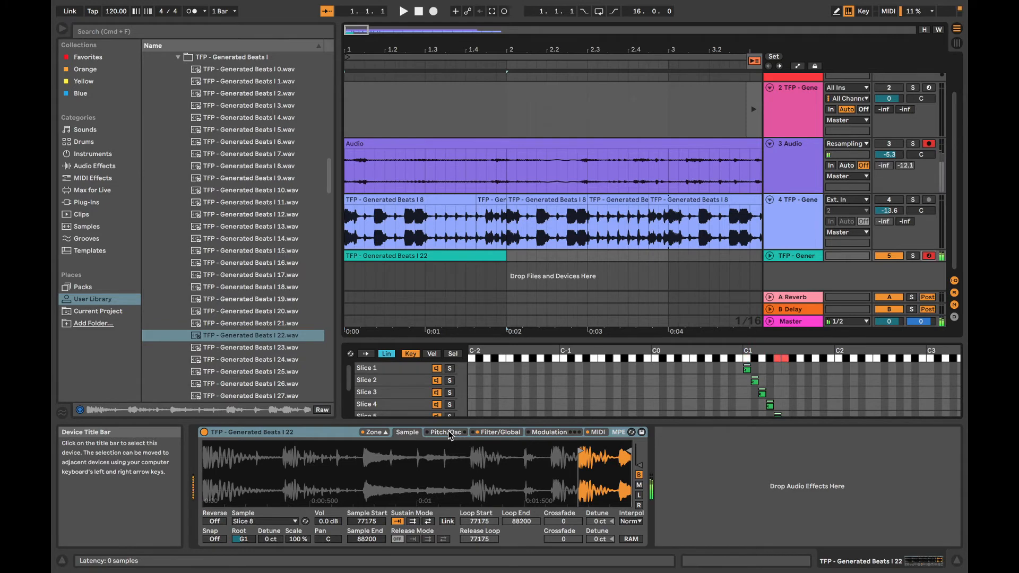
Unfold the sliced-loop MIDI track and loop arrangement playback over bar 1 only
key("space")
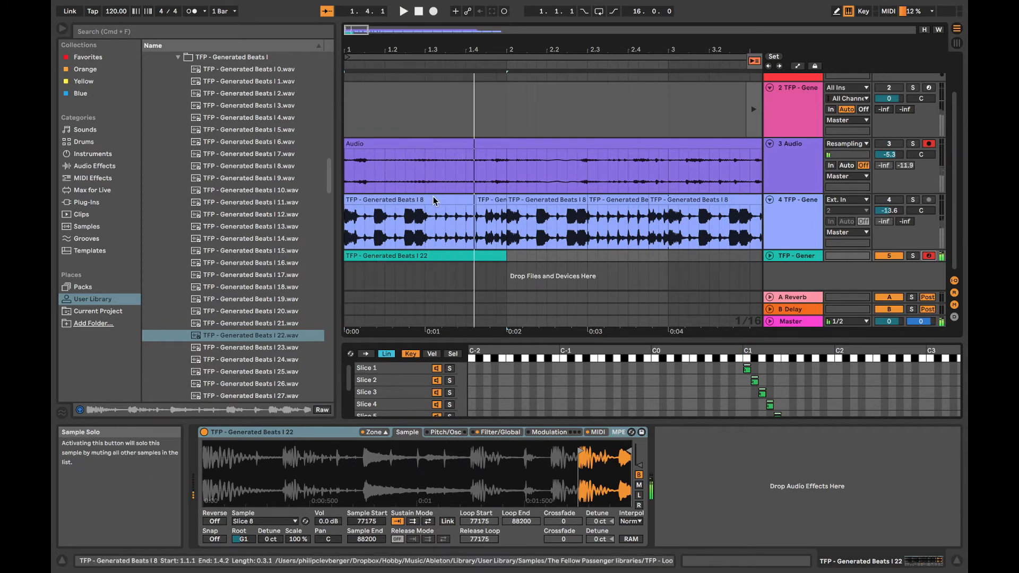
left_click(768, 255)
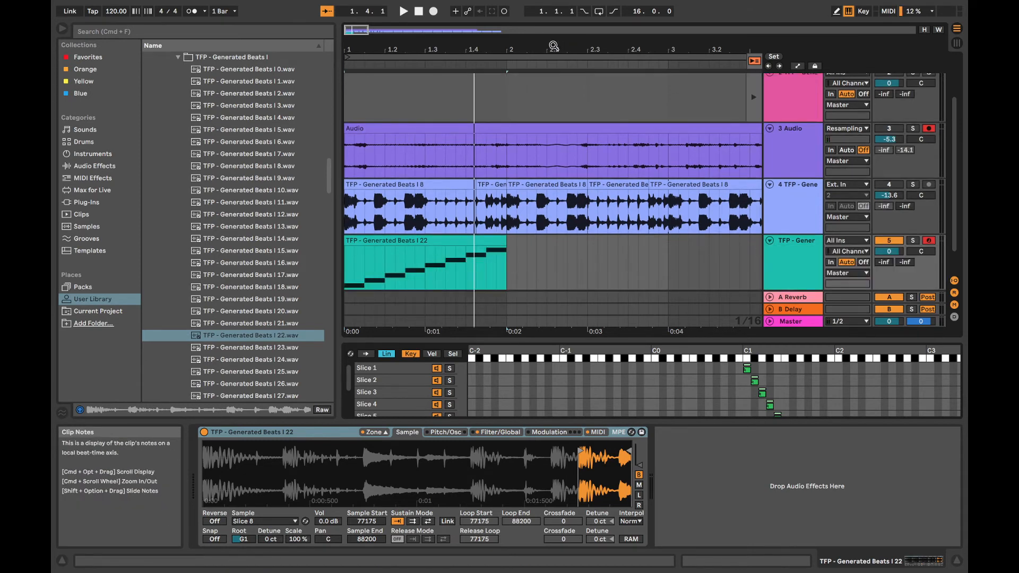
left_click_drag(553, 45, 371, 53)
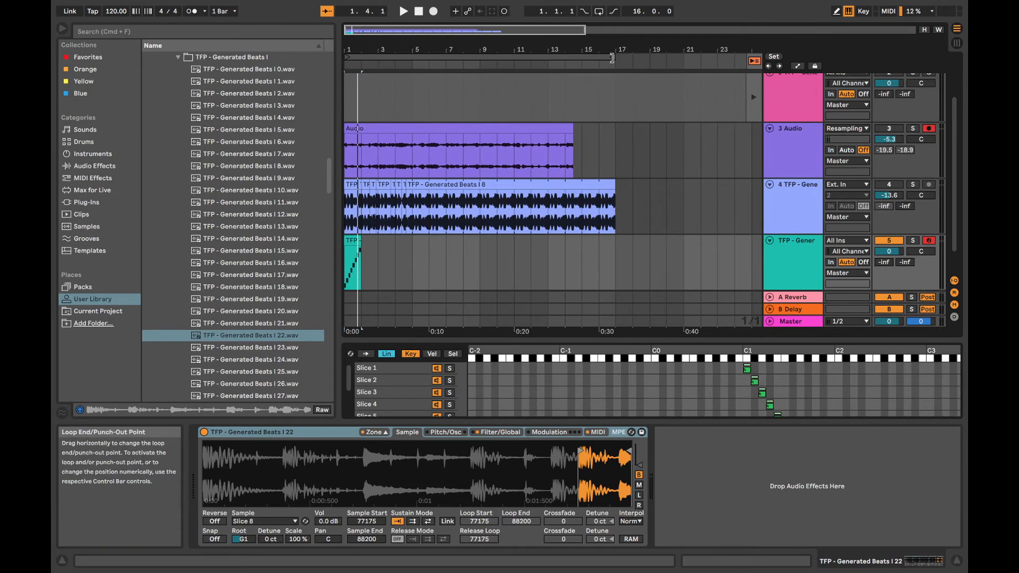
left_click_drag(612, 57, 404, 244)
key("space")
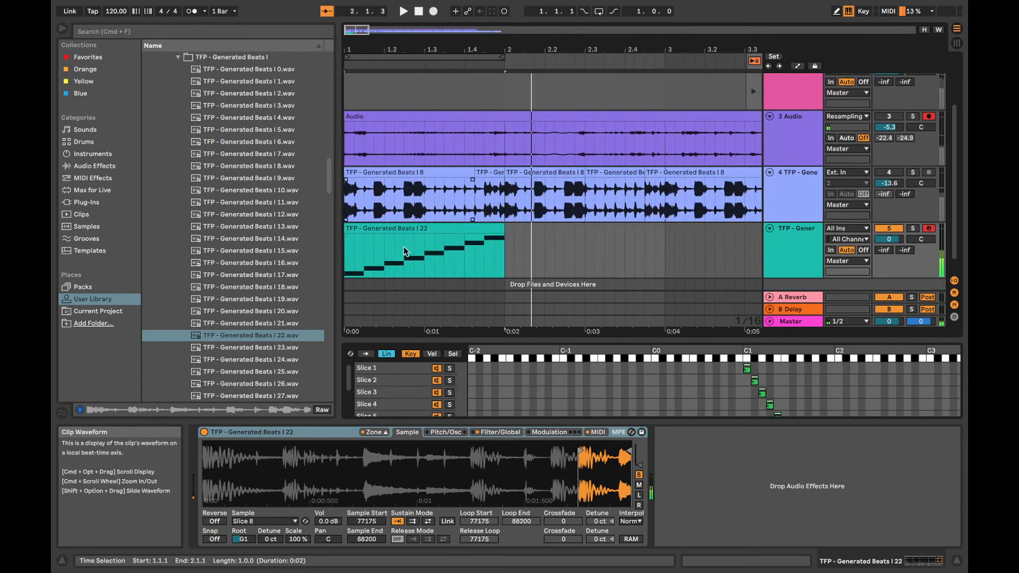
left_click(599, 11)
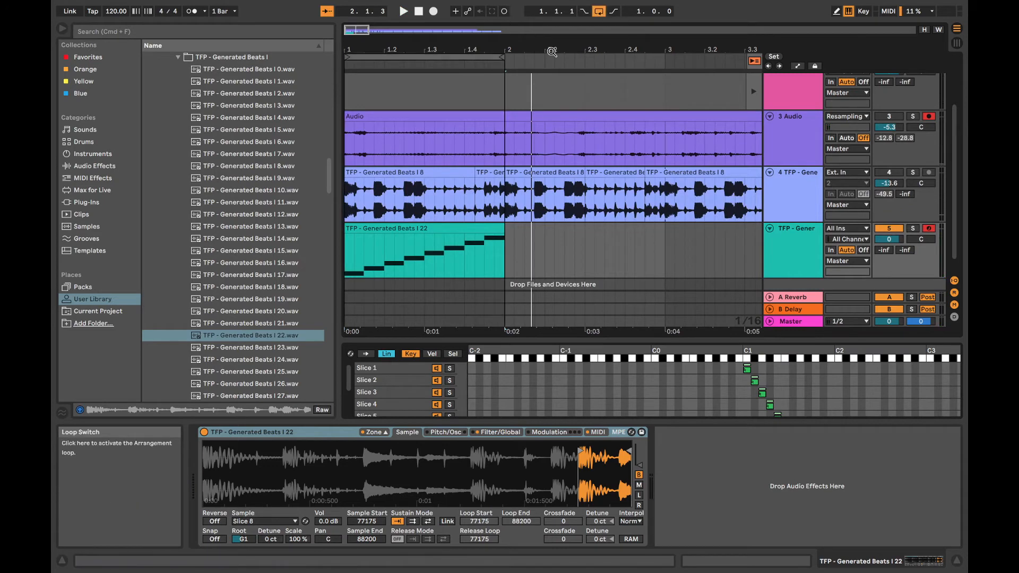
Show the notes of the Generated Beats I 22 clip and move the D1 note to C1, starting at 1.2.2
double_click(405, 234)
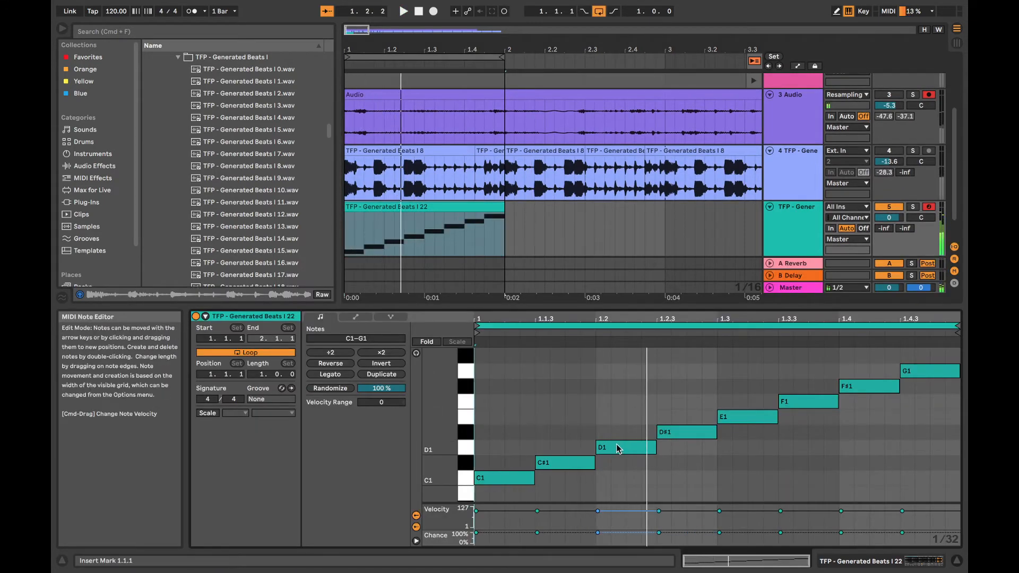
left_click_drag(619, 449, 617, 483)
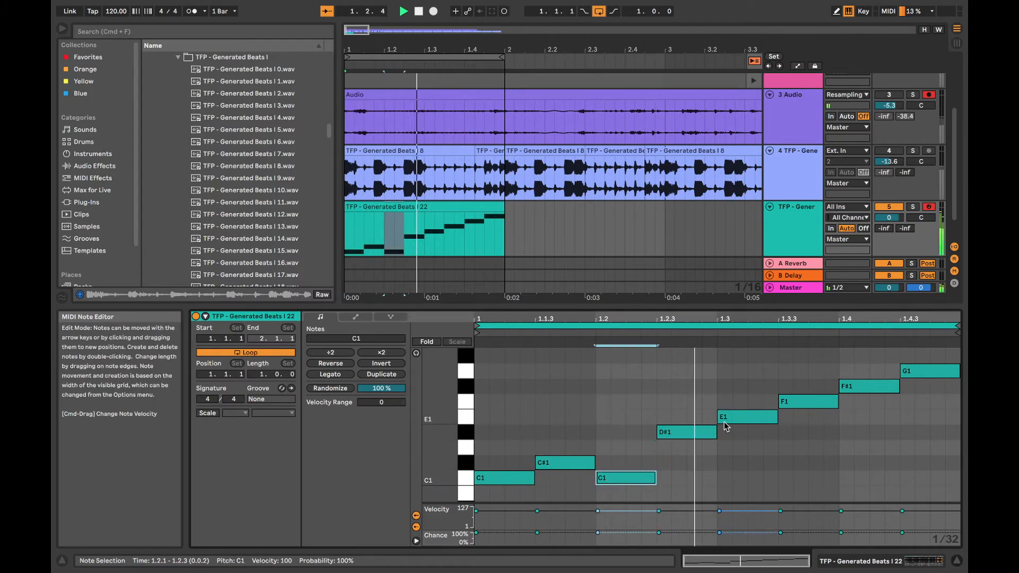
key("space")
left_click_drag(611, 481, 648, 480)
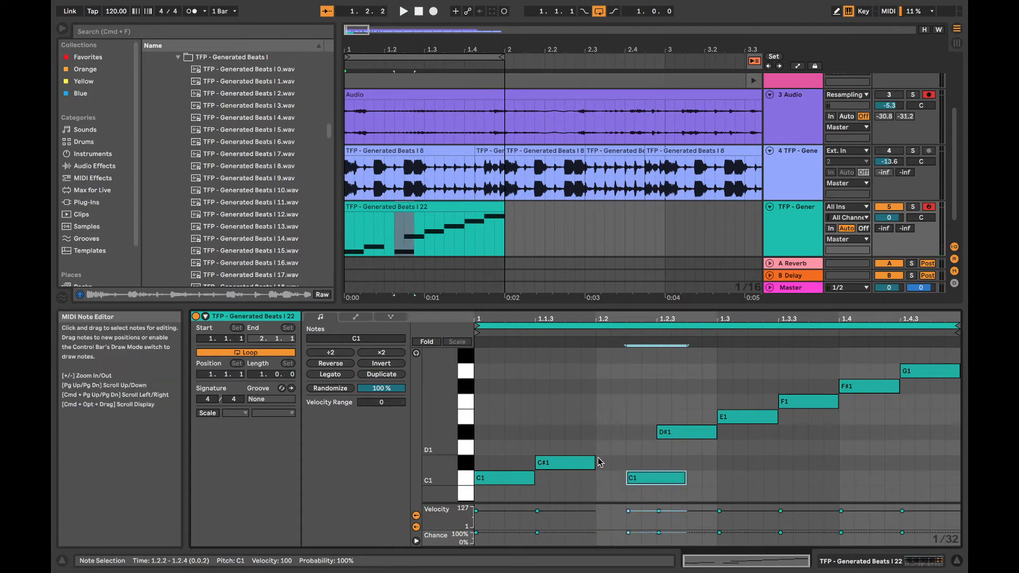
Place a D1 note at 1.2.1, shorten it to end at 1.2.2, and play back the edited pattern
mouse_move(595, 462)
left_mouse_down()
mouse_move(623, 465)
mouse_move(595, 463)
left_mouse_up()
key("space")
key("space")
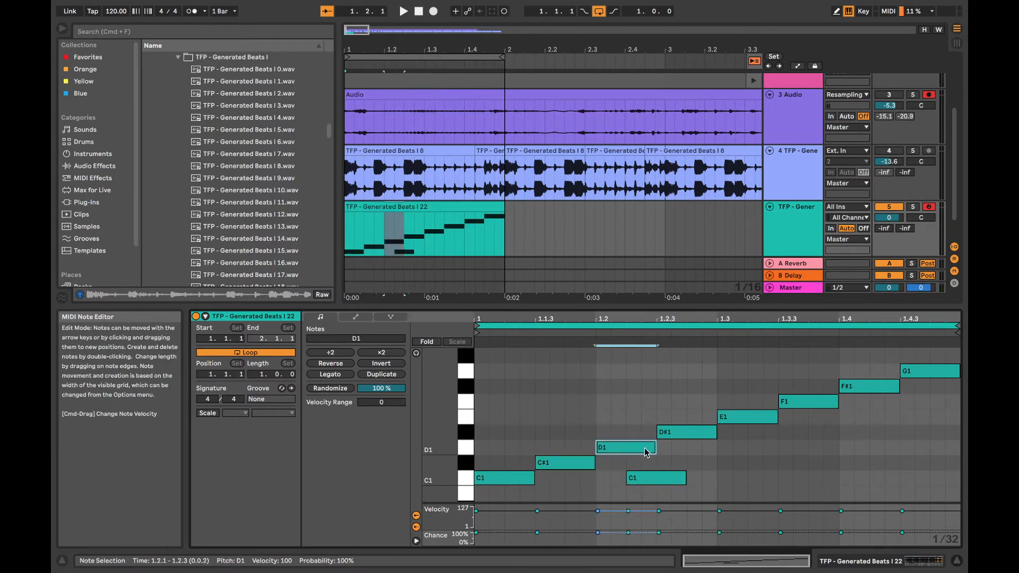
left_click_drag(653, 445, 626, 450)
key("space")
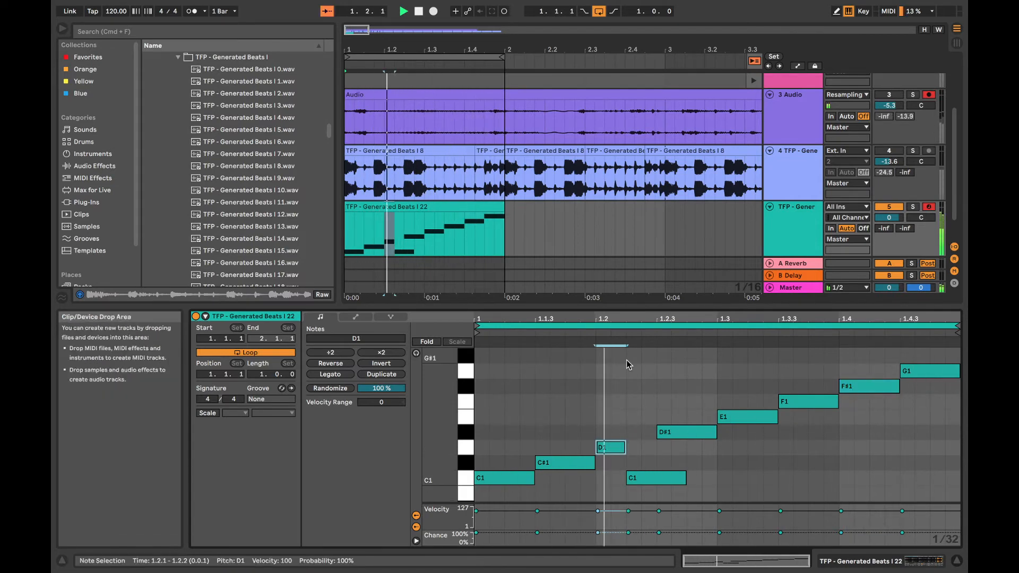
Move the clip's last note, at 1.4.3, down to D#1 and play back the pattern
key("space")
left_click_drag(928, 375, 917, 421)
key("space")
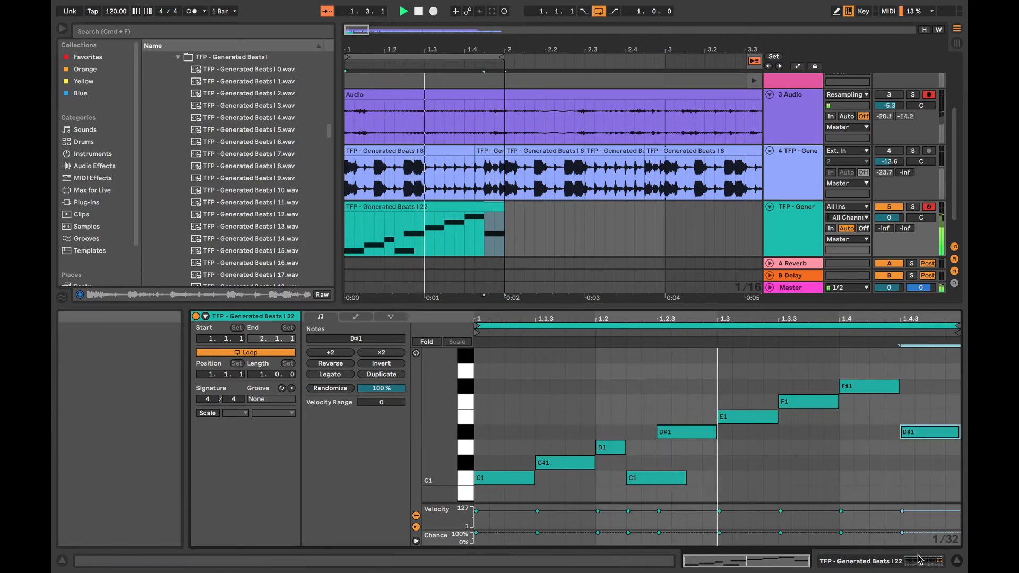
Return to the Sampler device and enable its modulation oscillator in the Pitch/Osc settings
key("shift+Tab")
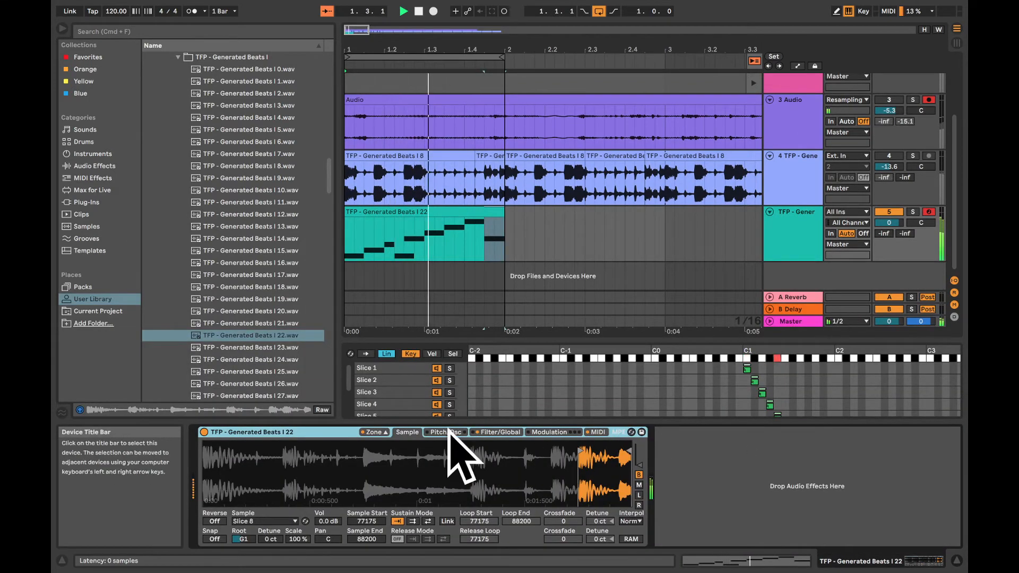
left_click(445, 433)
left_click(216, 446)
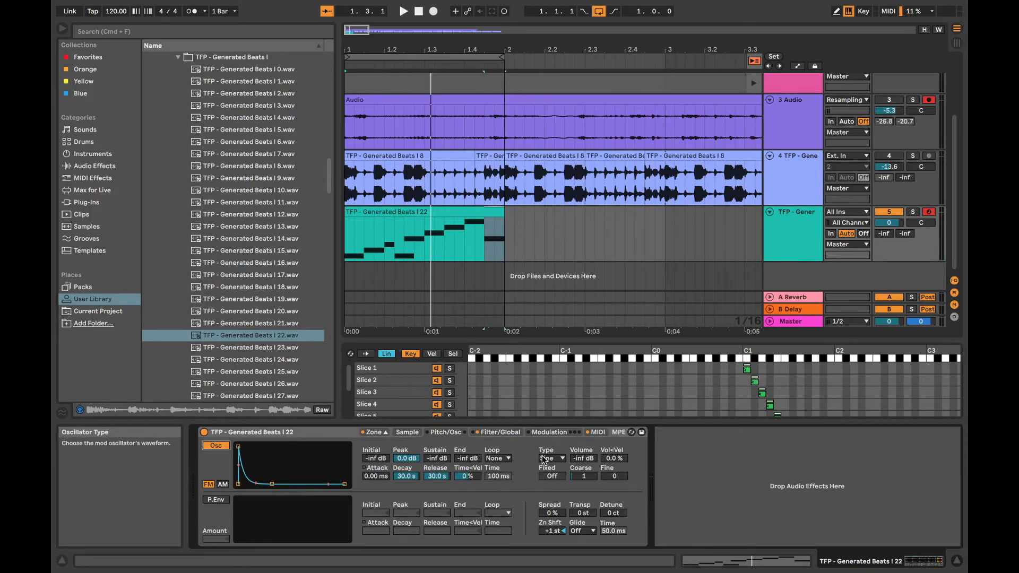
Try sine FM on the loop with oscillator volume -16 dB and Coarse 0.125, vary Coarse, and reset both values to default
mouse_move(588, 456)
left_mouse_down()
mouse_move(579, 491)
mouse_move(584, 448)
left_mouse_up()
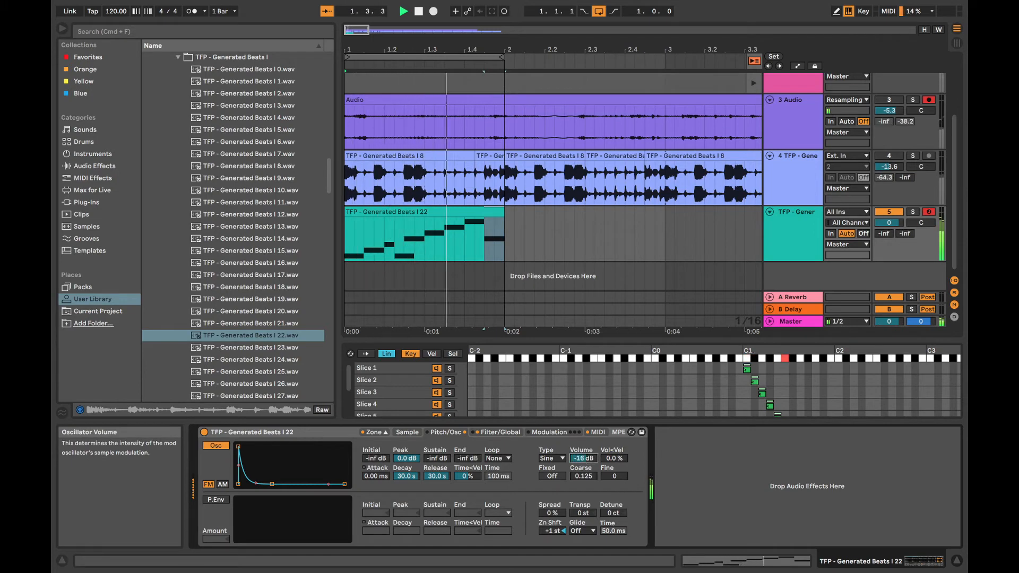
key("space")
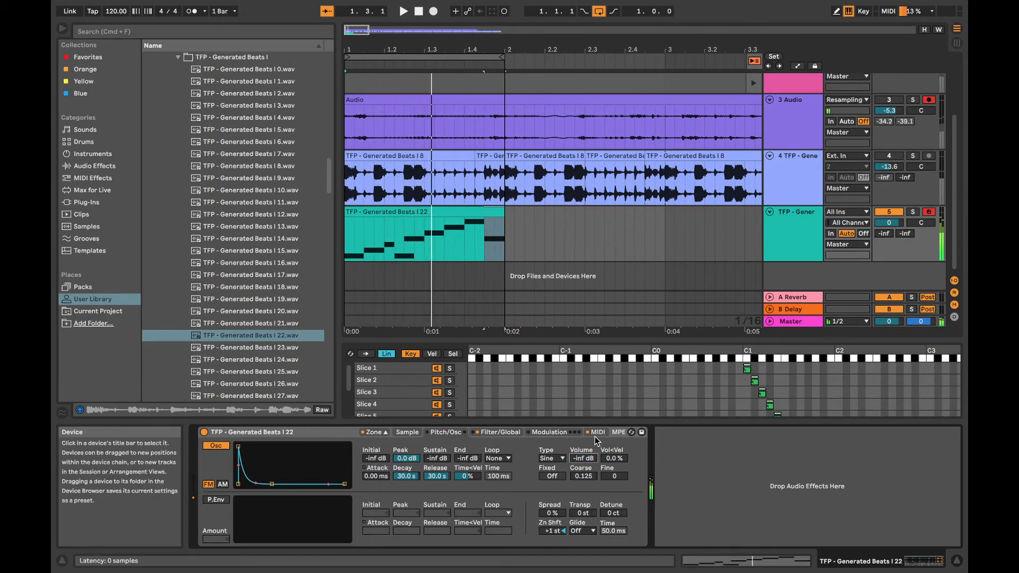
key("Delete")
left_click_drag(581, 477, 582, 454)
key("space")
key("space")
key("Delete")
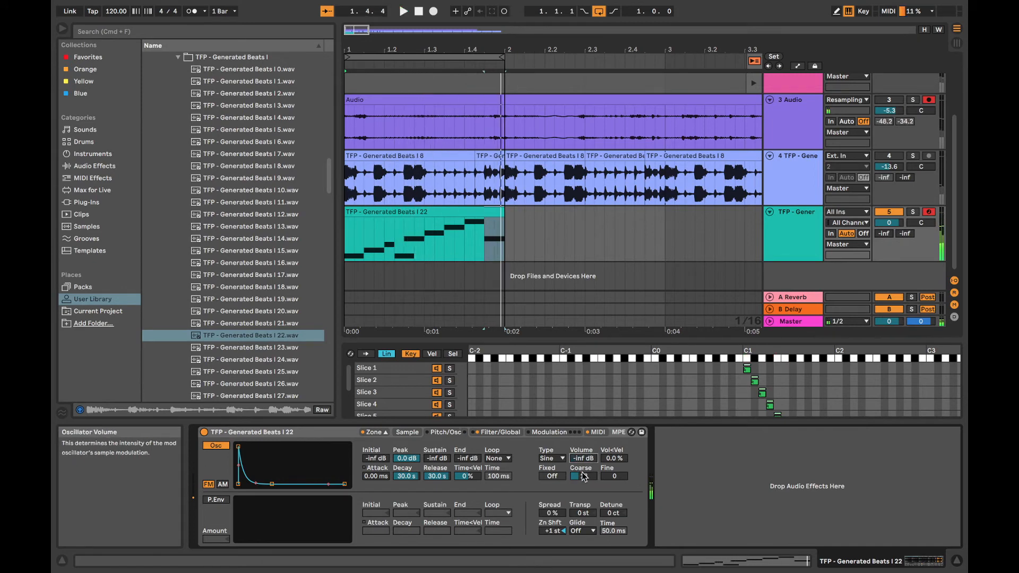
left_click(581, 476)
key("Delete")
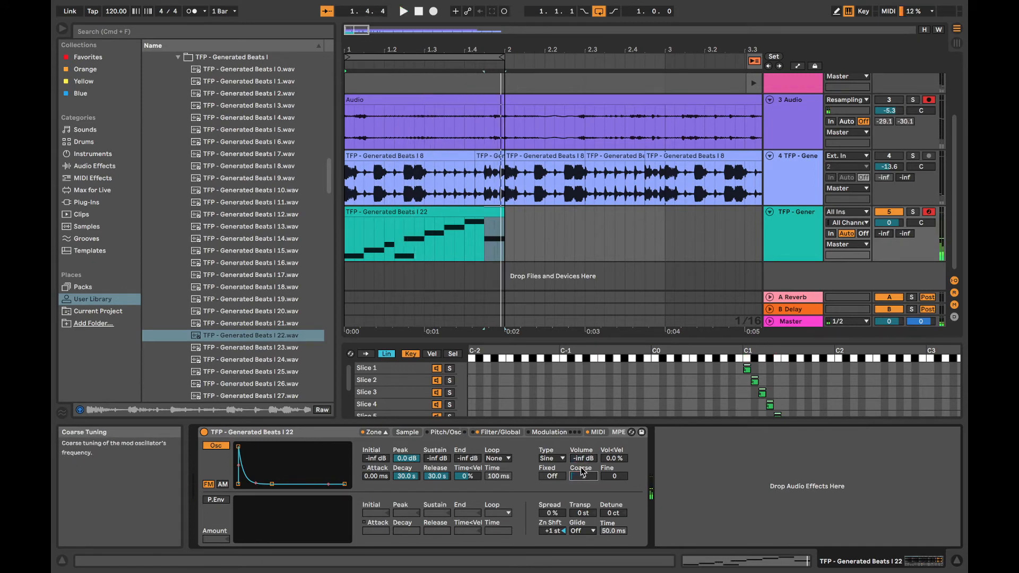
Enable LFO 2 in Sampler's modulation settings with the random stepped waveform at 0.02 Hz, and look through its modulation destinations
left_click(496, 433)
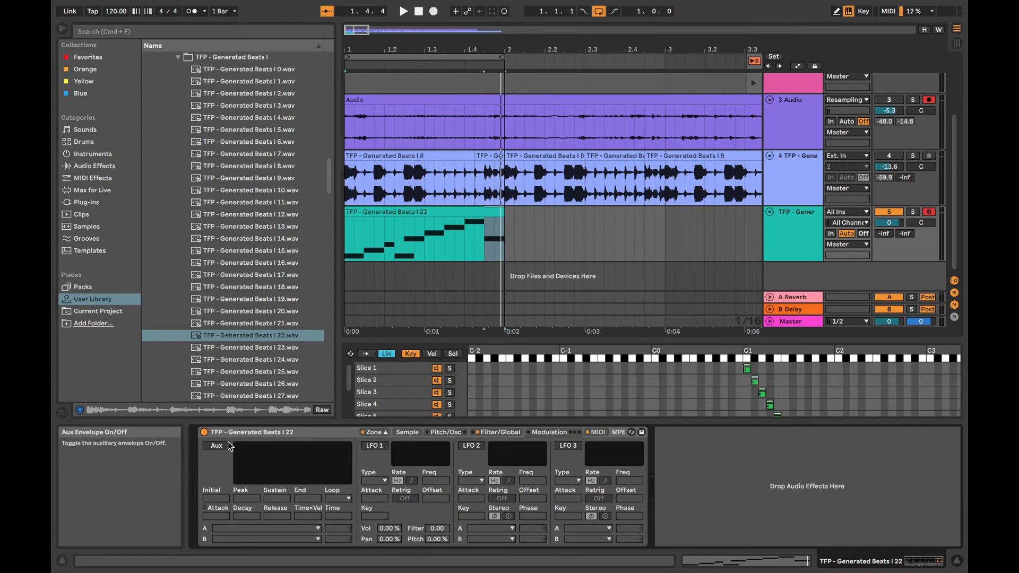
left_click(472, 447)
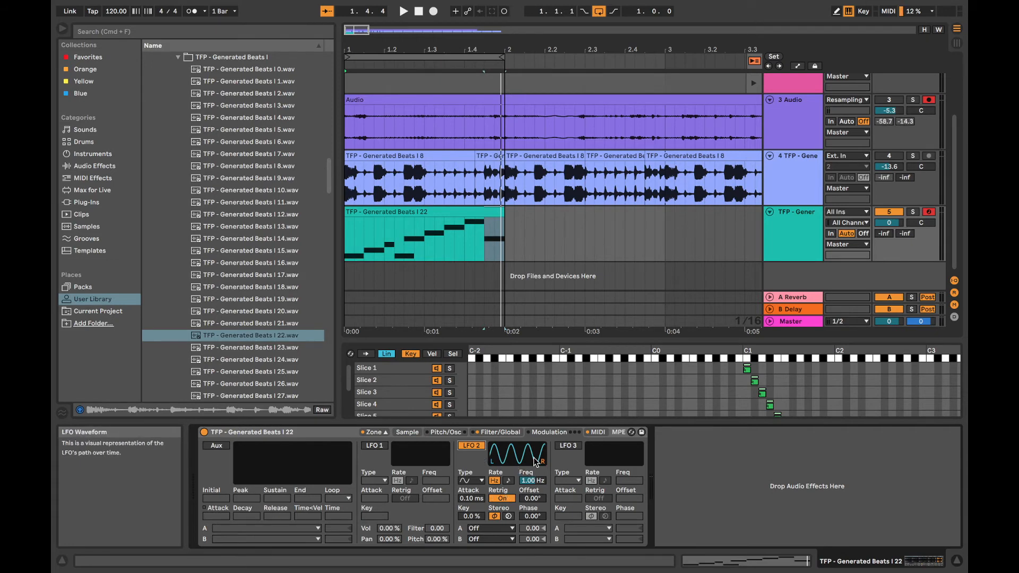
left_click(477, 481)
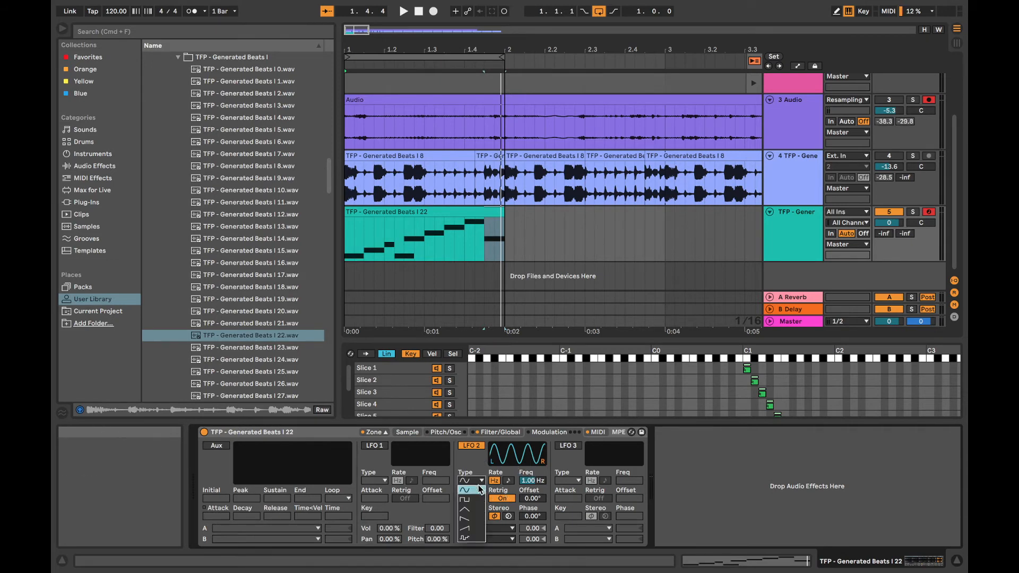
left_click(470, 538)
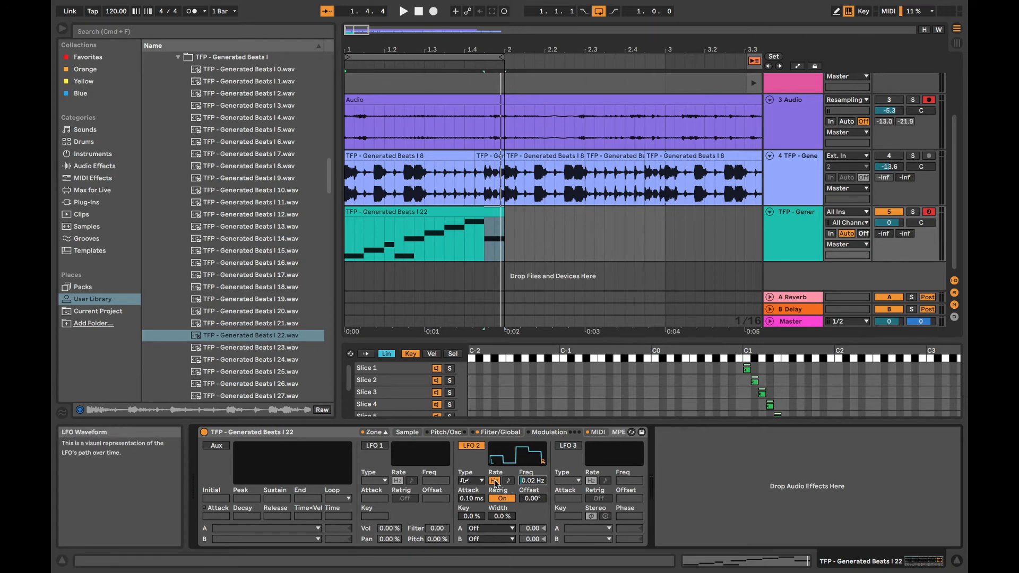
left_click(492, 529)
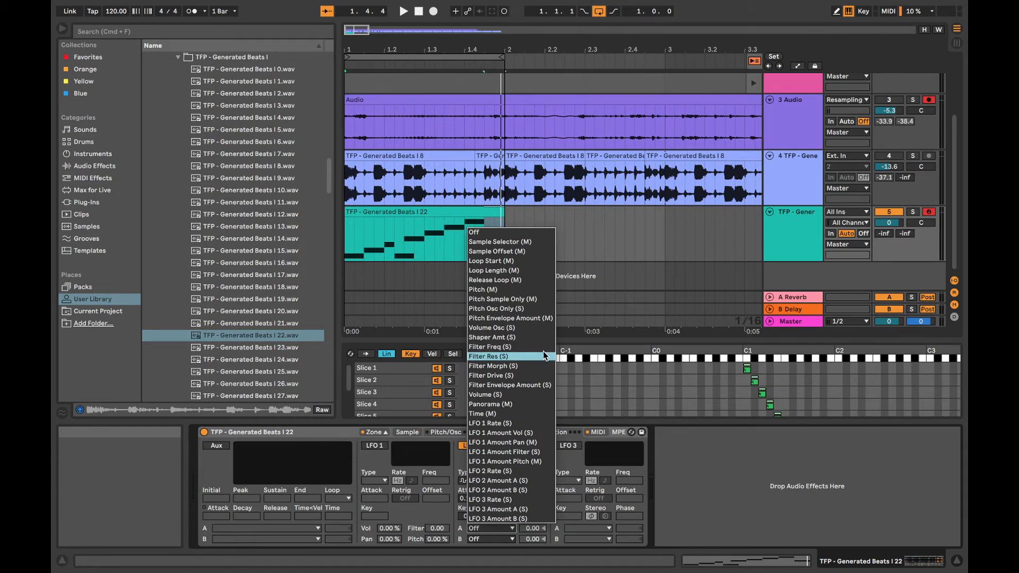
left_click(754, 459)
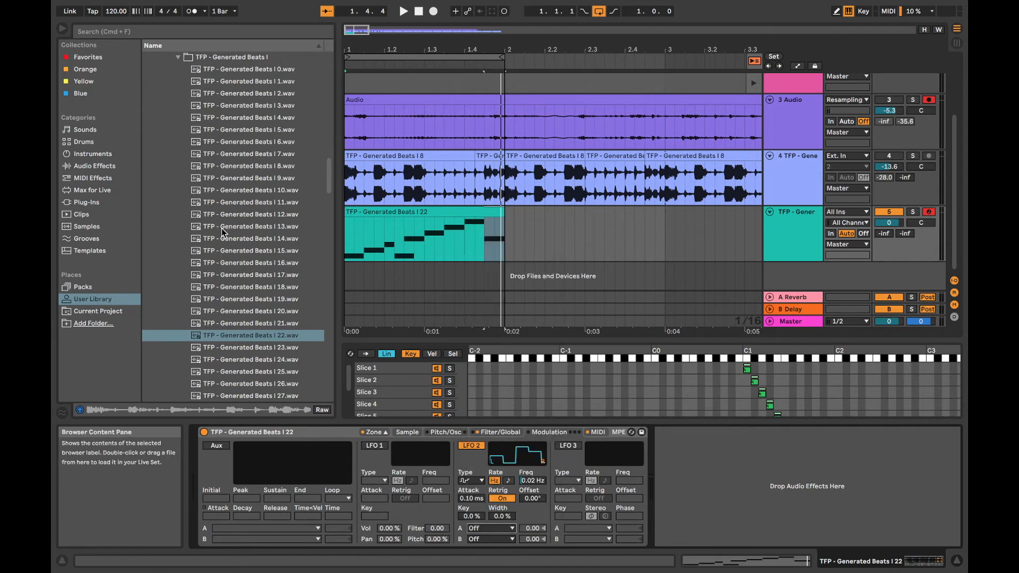
Search the Max for Live devices for "prando" and load the PrandomMap5 MIDI effect onto the sliced-loop track
left_click(74, 192)
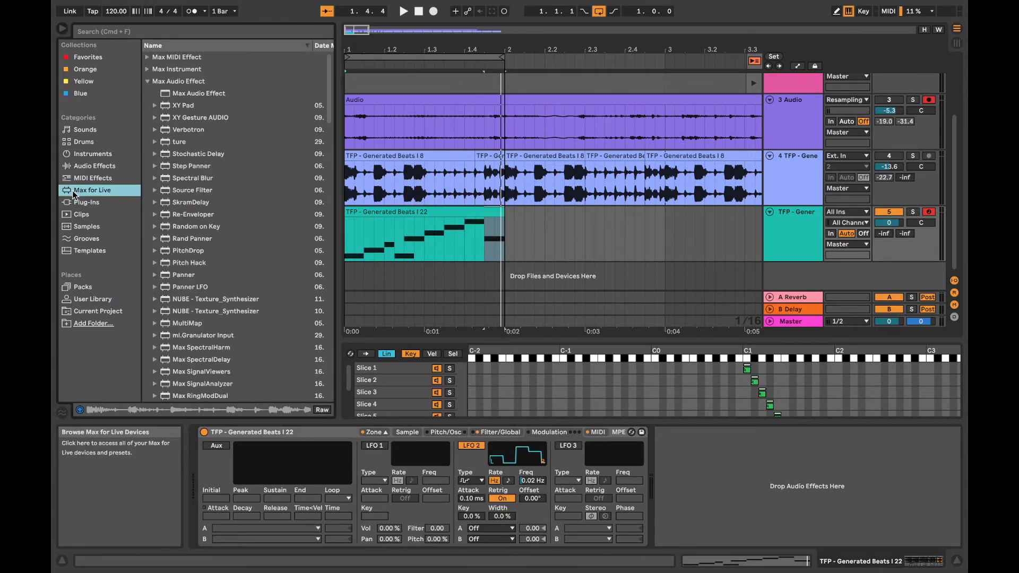
left_click(94, 32)
type("prando")
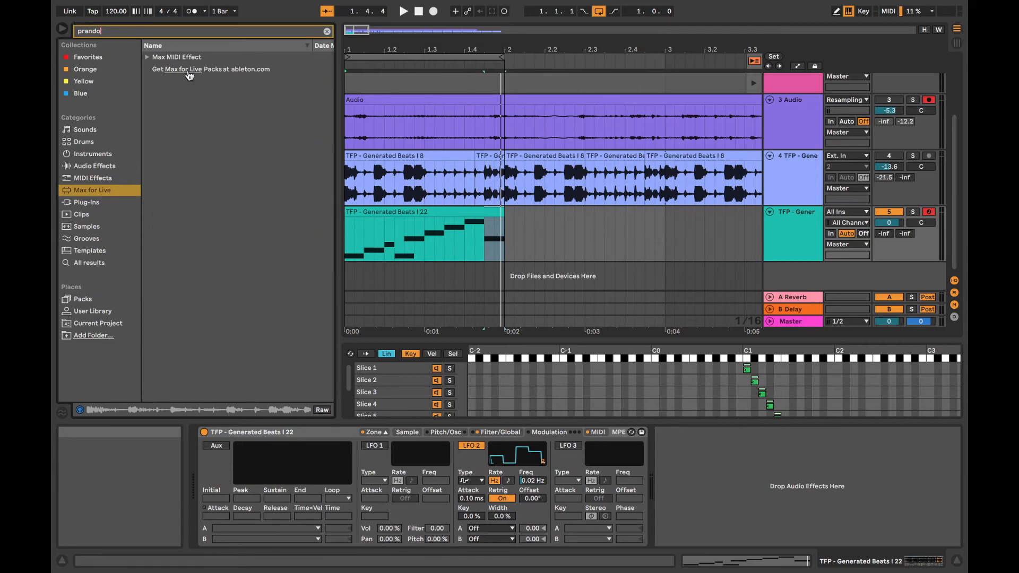
left_click(148, 57)
left_click(194, 70)
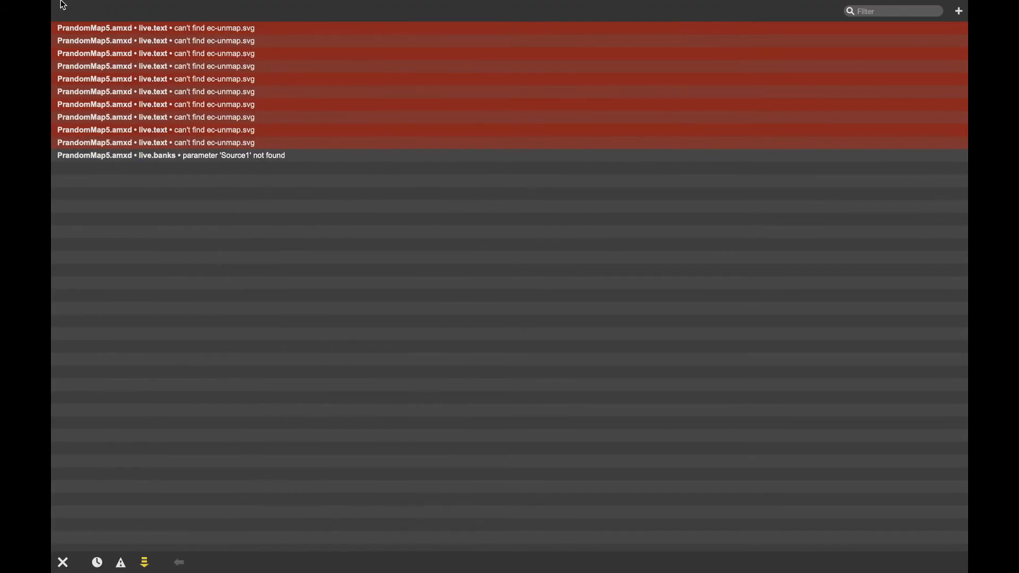
Close the Max for Live console window and play the loop to run PrandomMap5
left_click(121, 7)
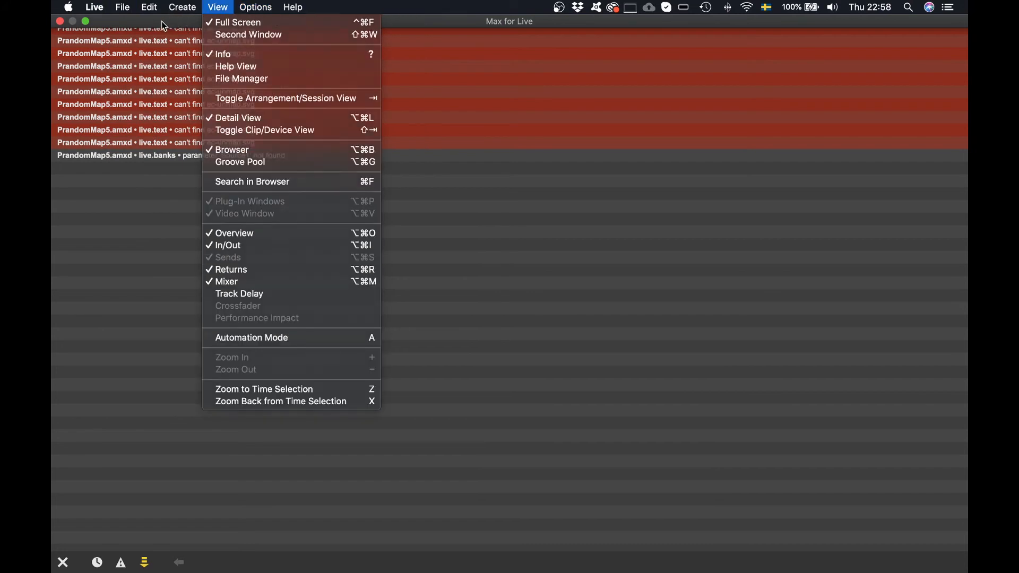
left_click(162, 21)
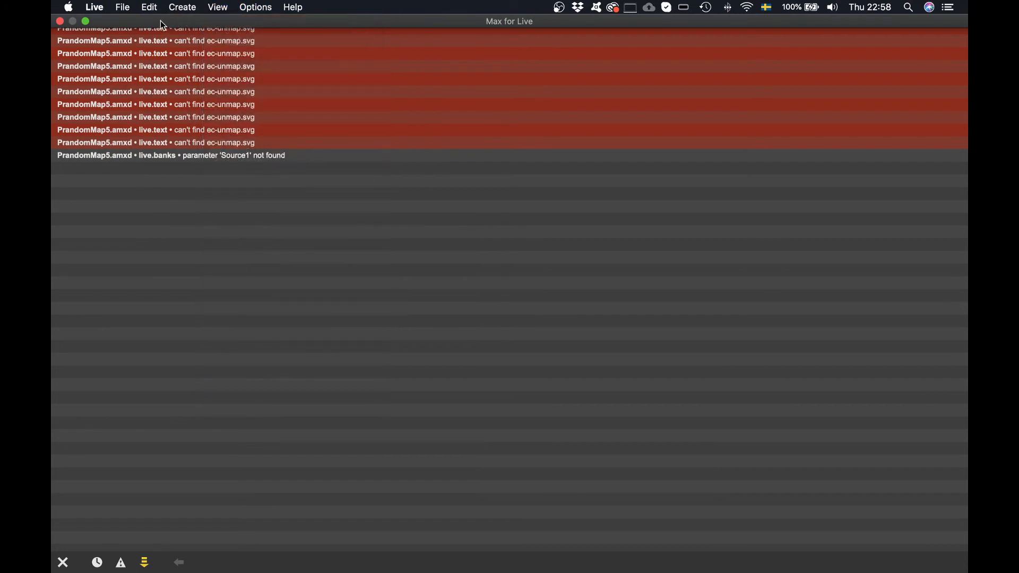
left_click(61, 22)
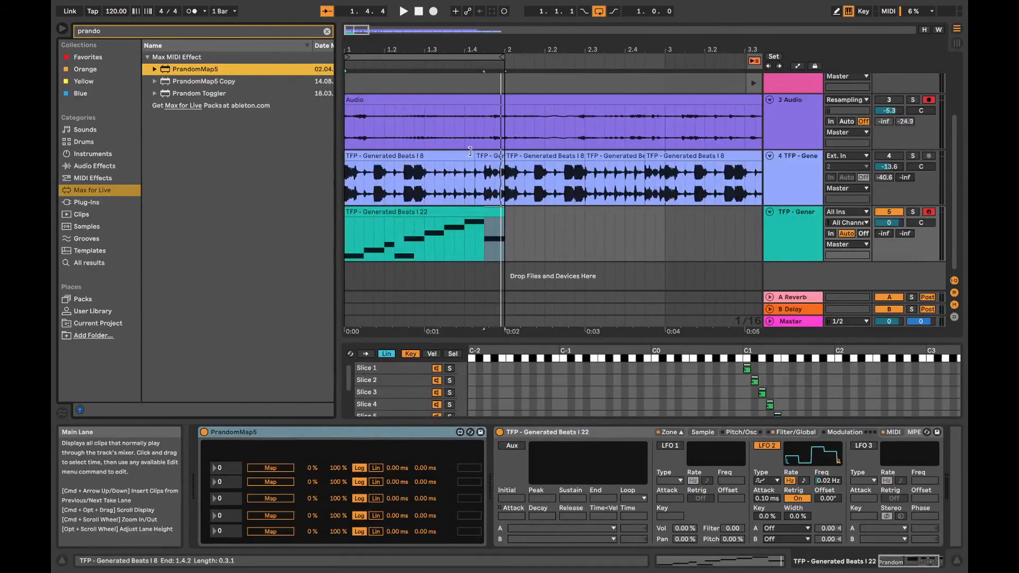
key("space")
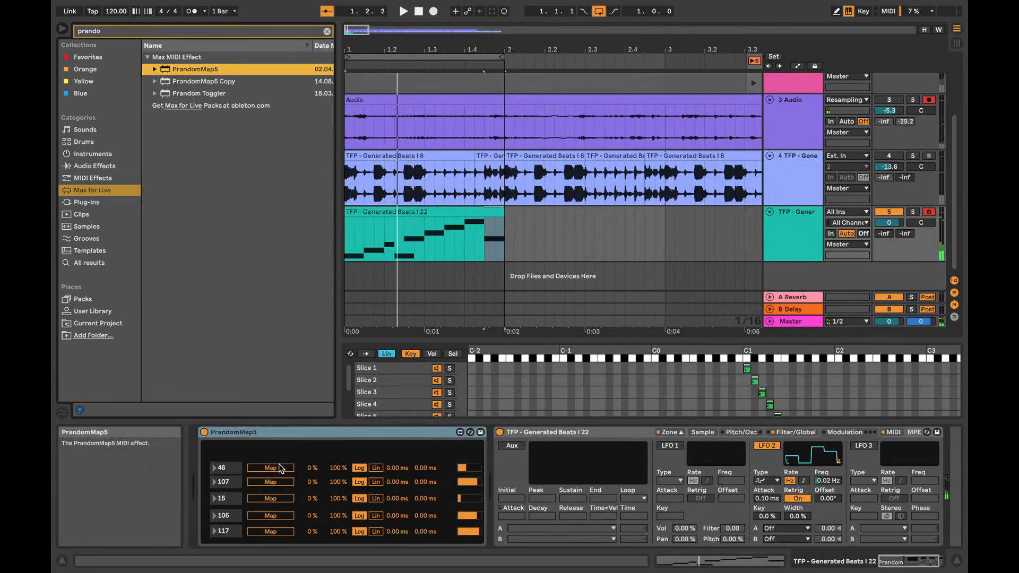
Map PrandomMap5's first two slots to the Sampler oscillator's Volume and Coarse, with maximum values of 47% and 59%
left_click(758, 432)
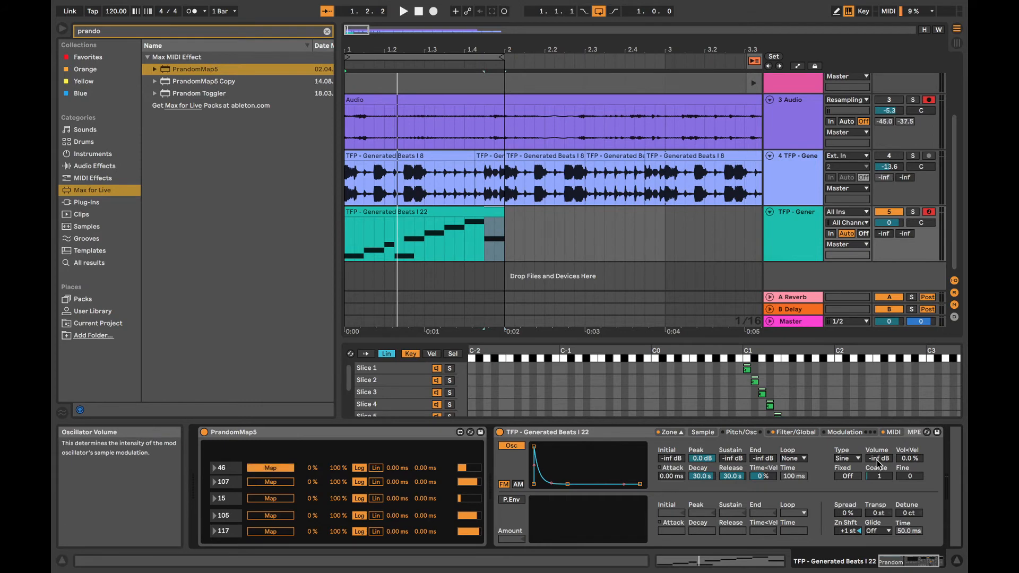
key("space")
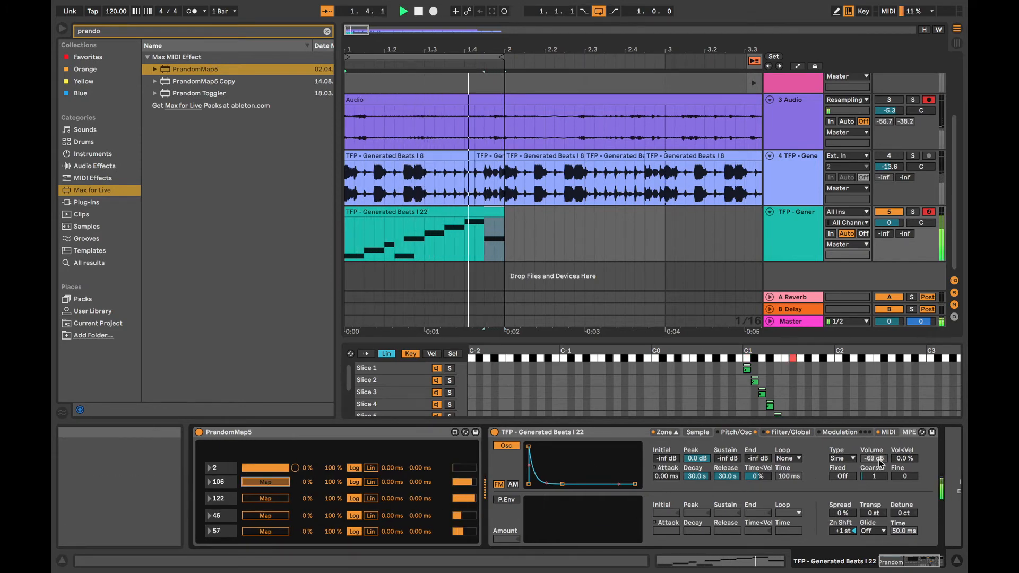
left_click(876, 471)
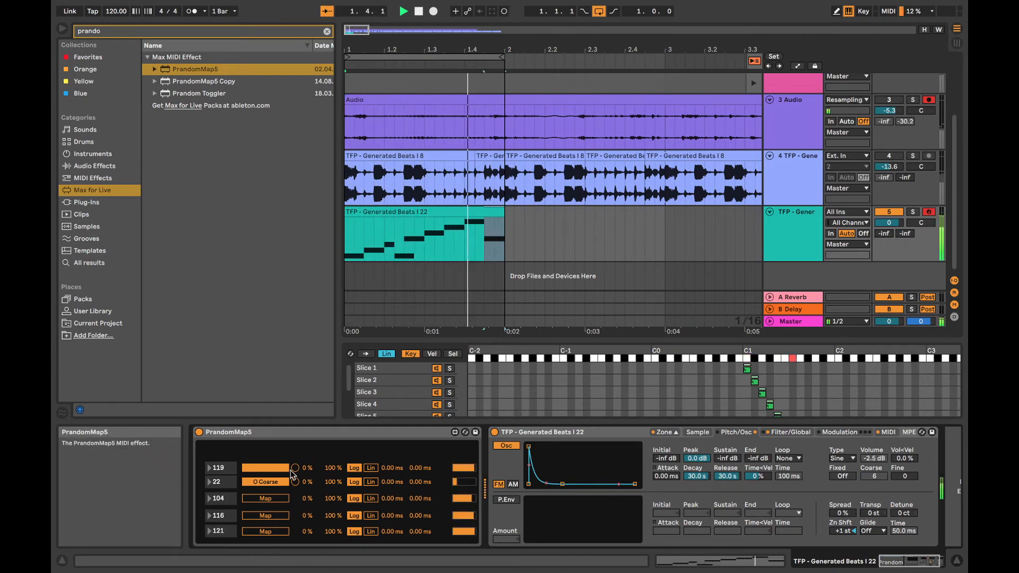
left_click_drag(330, 482, 330, 510)
left_click_drag(339, 469, 340, 499)
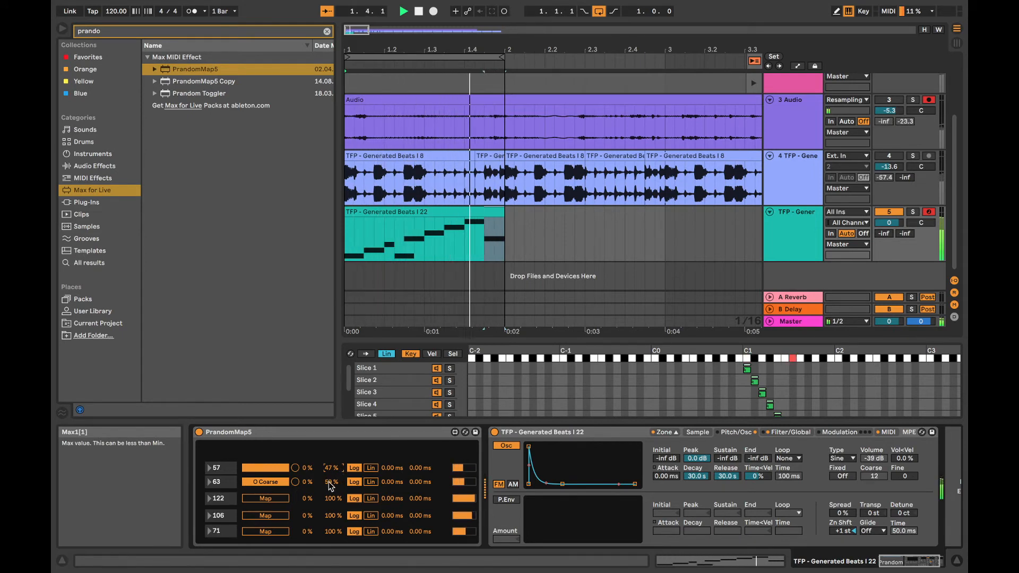
Enable Sampler's pitch envelope and reshape it with peak -59%, sustain -93% and a 5.92 s decay
left_click(511, 500)
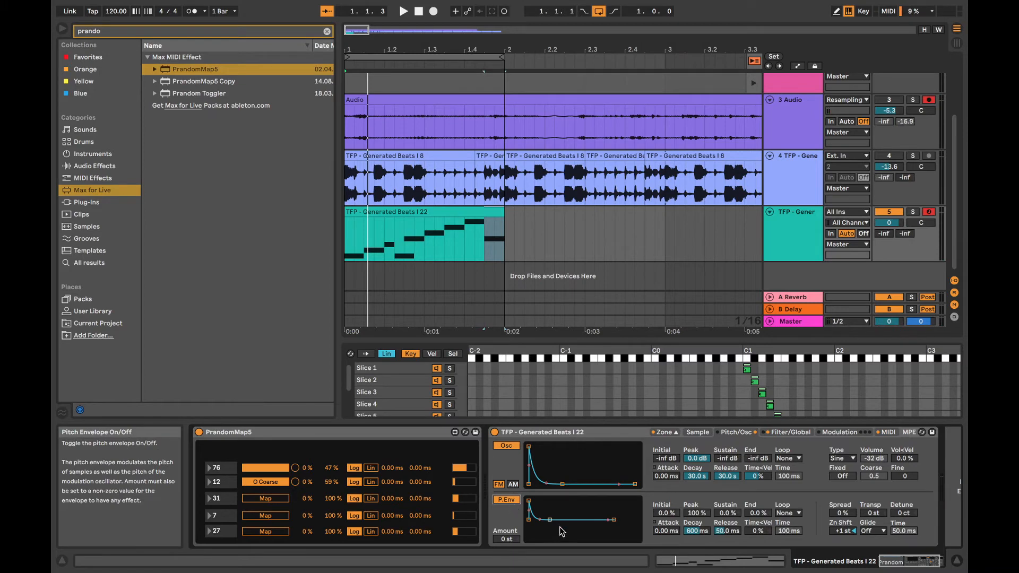
key("space")
mouse_move(549, 521)
left_mouse_down()
mouse_move(558, 537)
mouse_move(515, 528)
mouse_move(539, 533)
left_mouse_up()
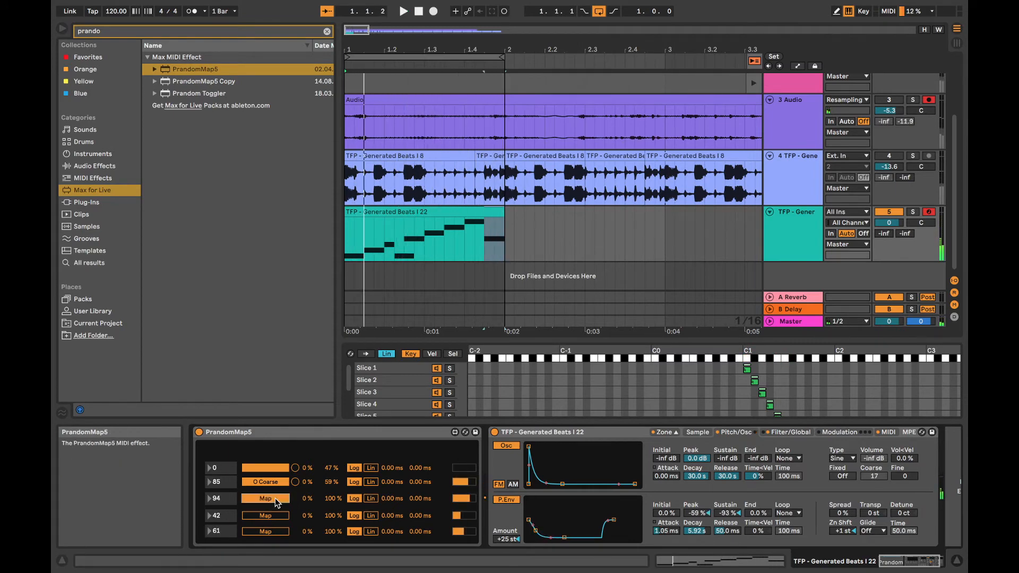
Map the pitch envelope amount to PrandomMap5's third slot with a 79% maximum, and switch the pitch envelope off
left_click(507, 540)
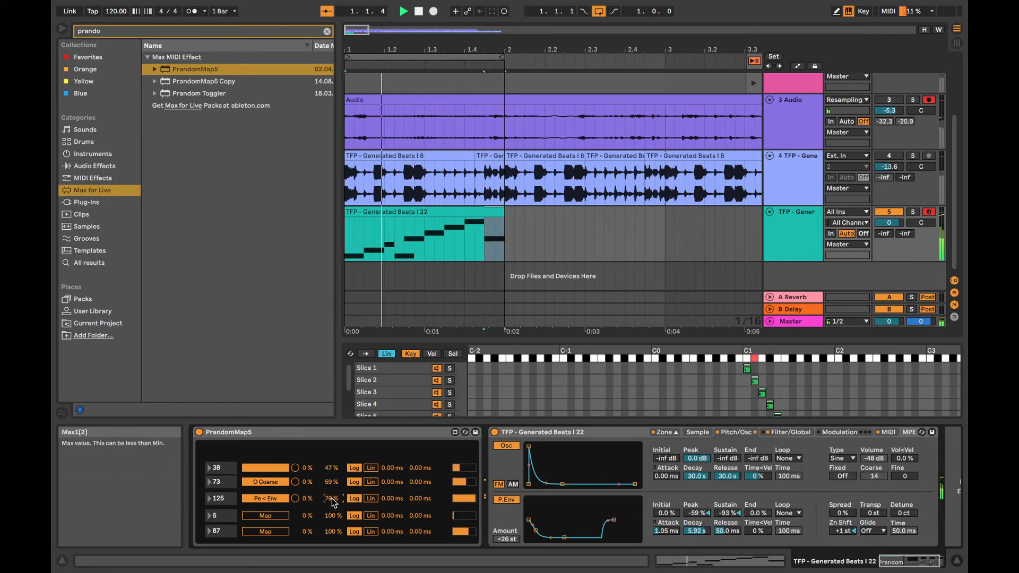
key("space")
left_click(505, 498)
key("space")
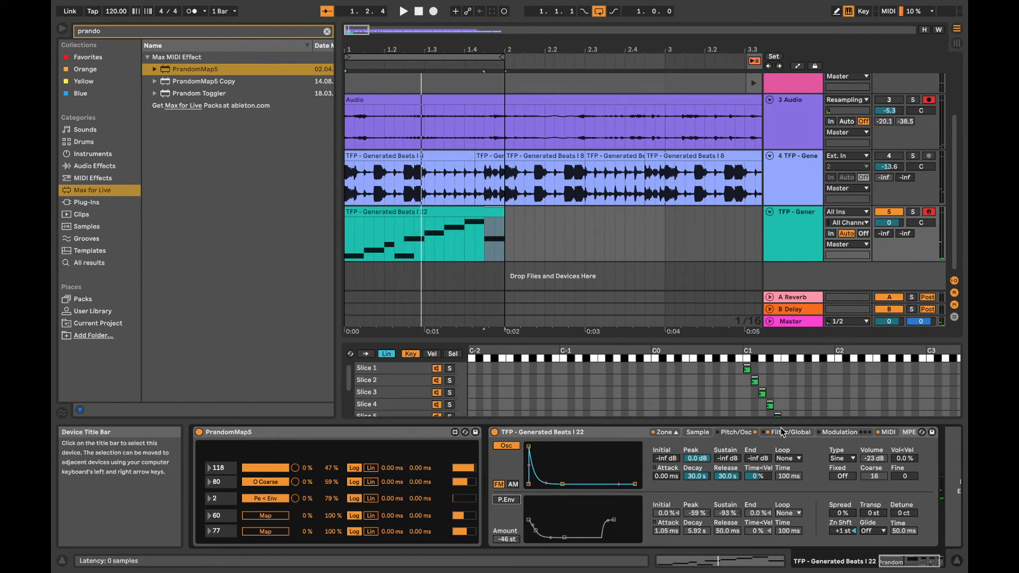
Show Sampler's filter and volume envelope settings and select all slices in the zone list
left_click(845, 431)
left_click(794, 433)
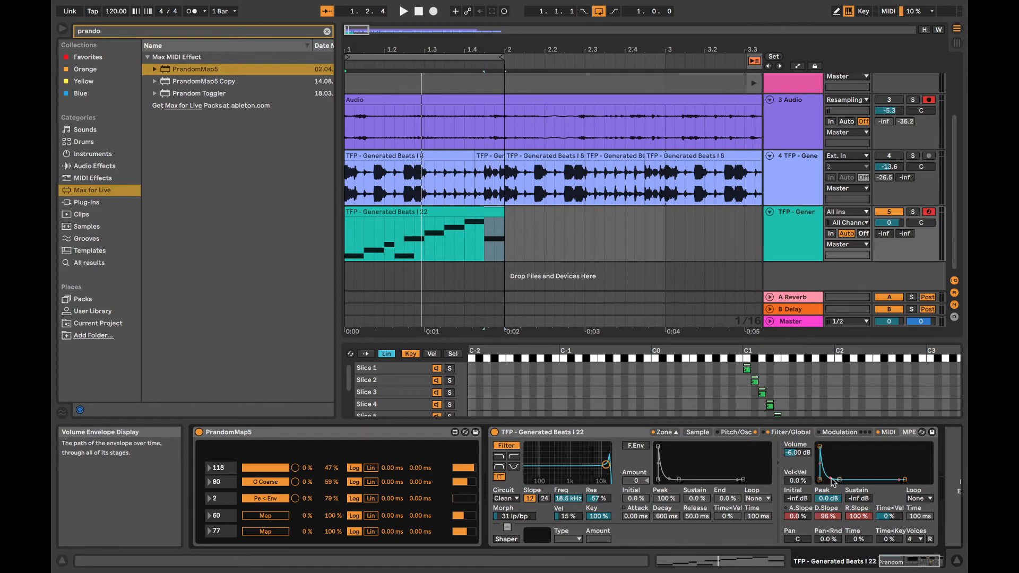
left_click(407, 403)
key("super+a")
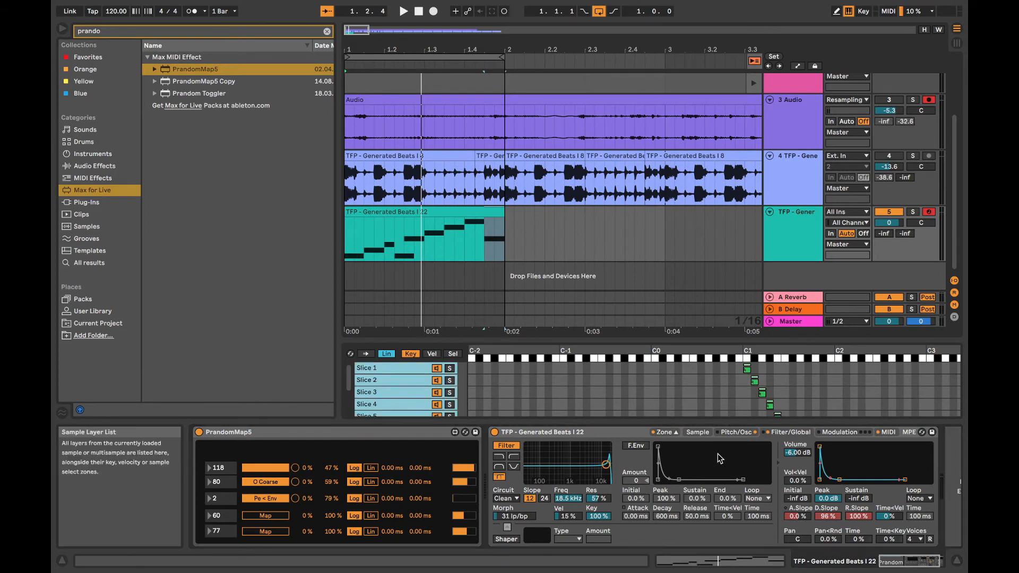
Shorten the volume envelope to a 57.6 ms decay, -65 dB sustain and 8.36 ms release while playing the loop
left_click(838, 480)
key("space")
left_click_drag(833, 479, 912, 480)
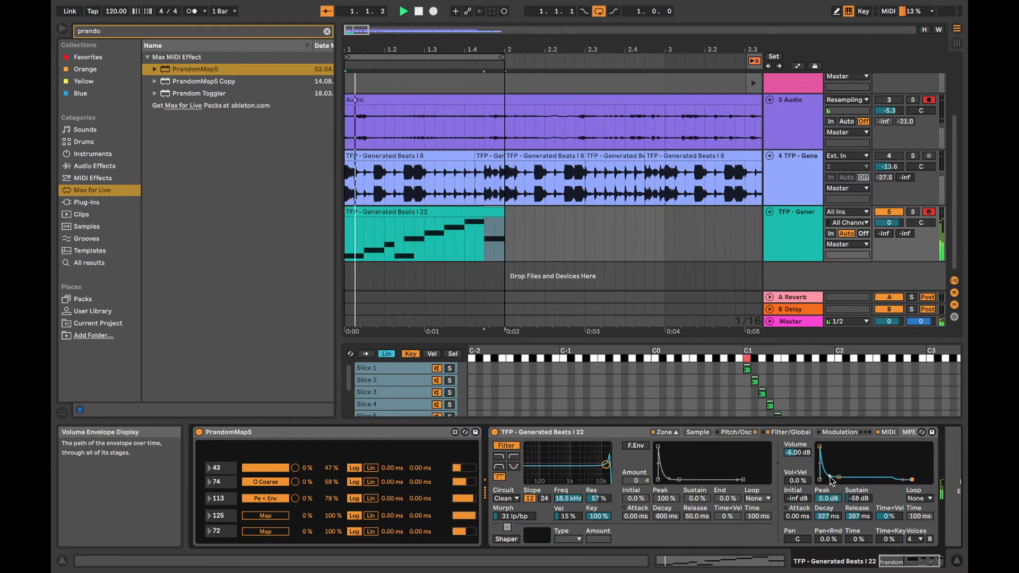
left_click_drag(839, 477, 834, 478)
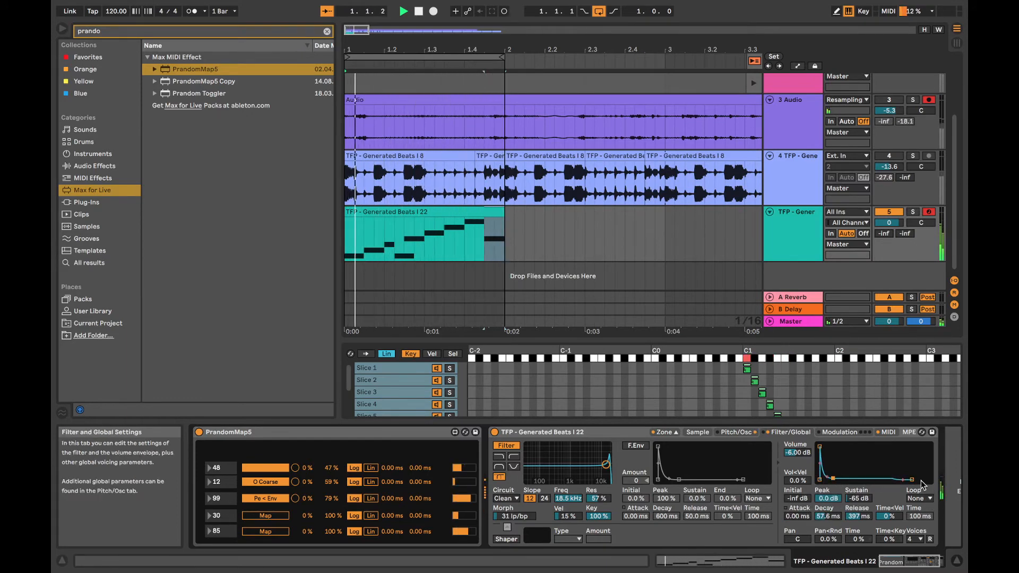
left_click_drag(912, 480, 900, 480)
key("space")
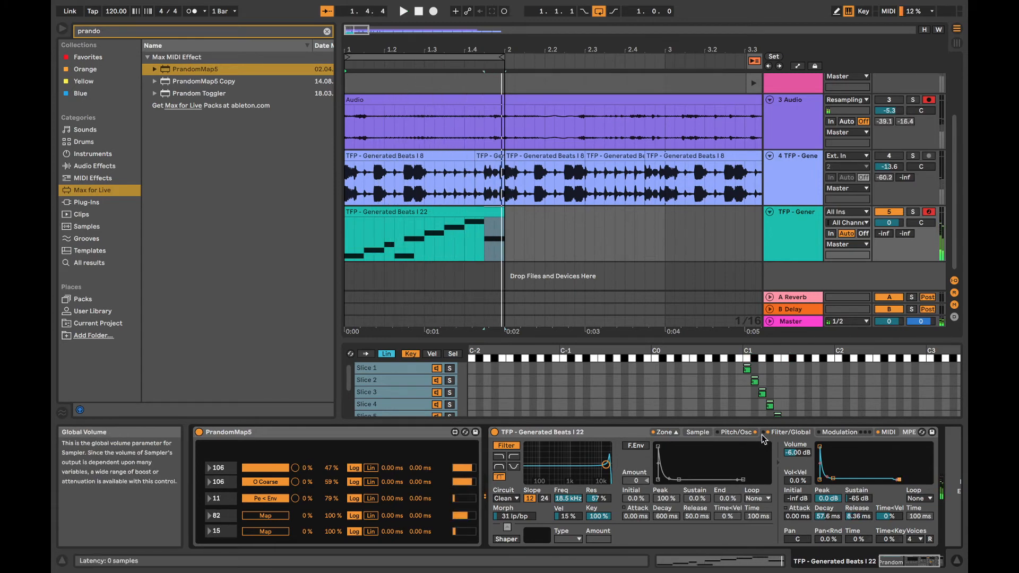
Set the sustain mode of all selected slices to loop, and raise the volume envelope to 60 s release and -12 dB sustain
left_click(697, 432)
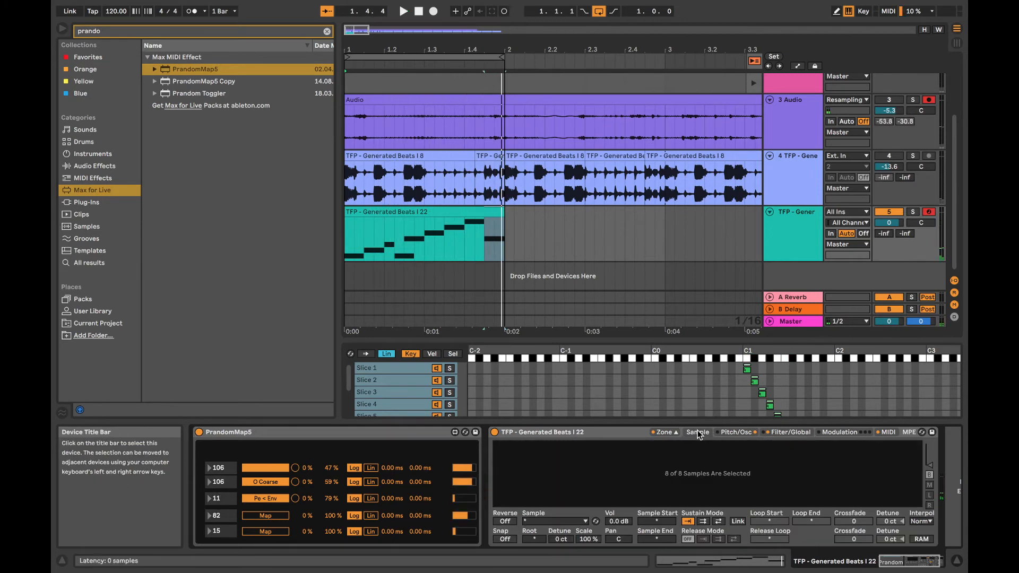
left_click(703, 522)
key("space")
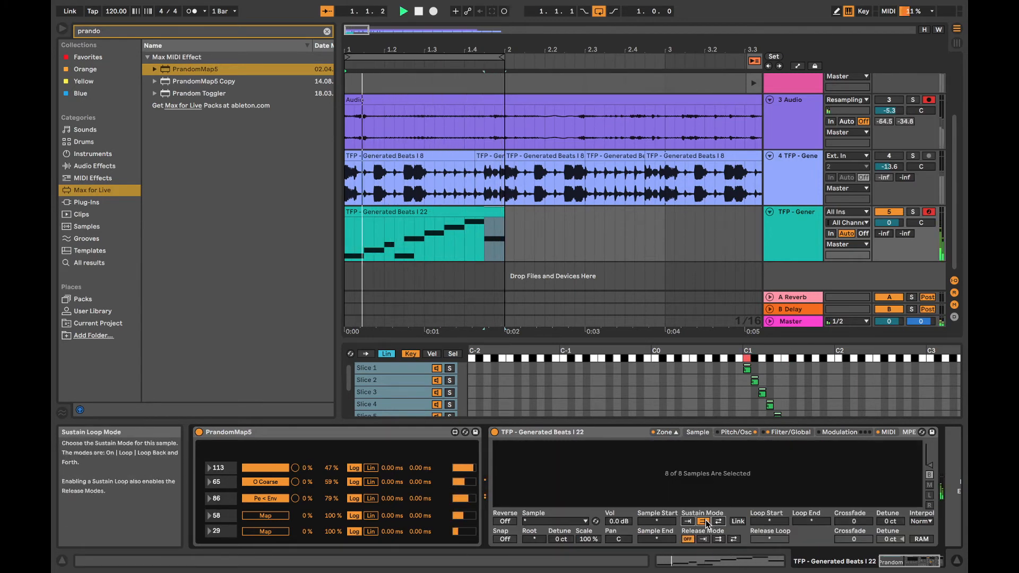
left_click(791, 432)
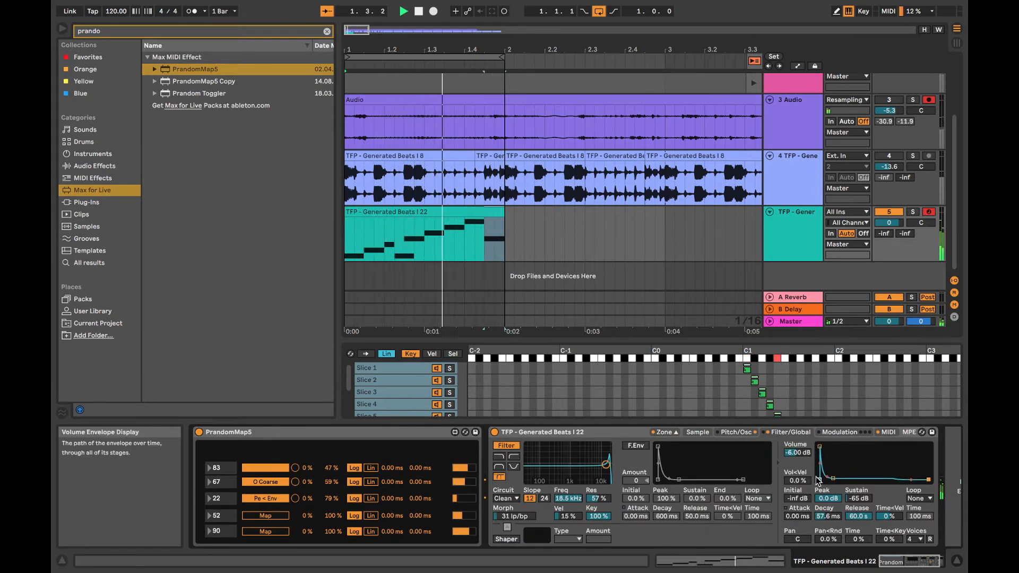
left_click_drag(833, 478, 833, 457)
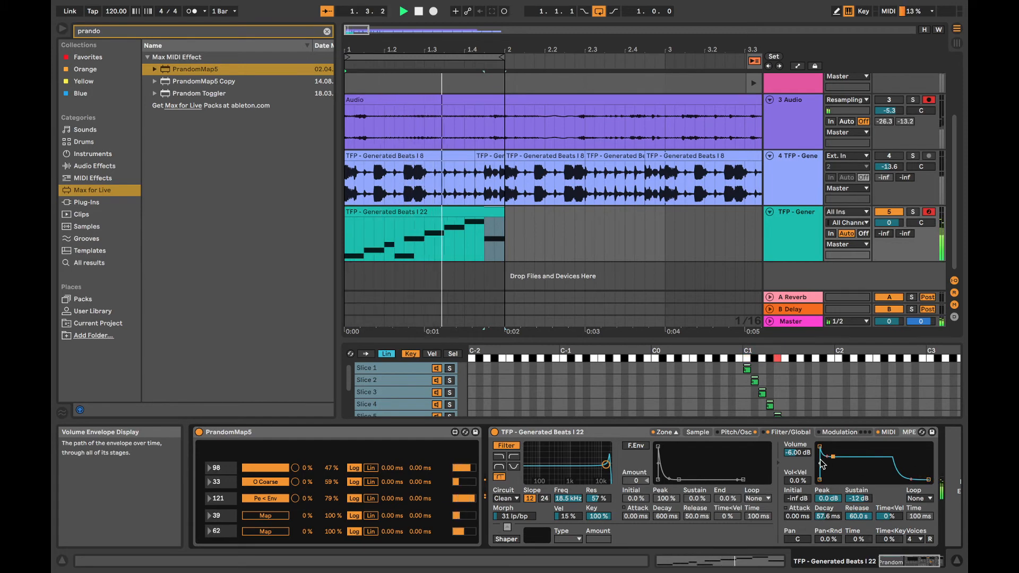
Try a global transpose of +28 st, and set the volume envelope to a 222 ms decay and -28 dB sustain
left_click(737, 433)
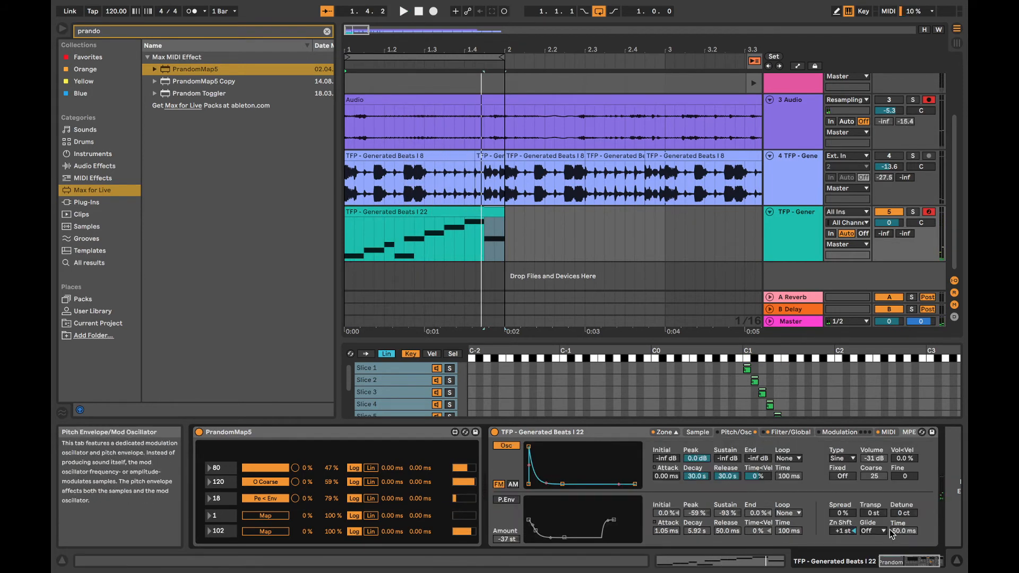
key("space")
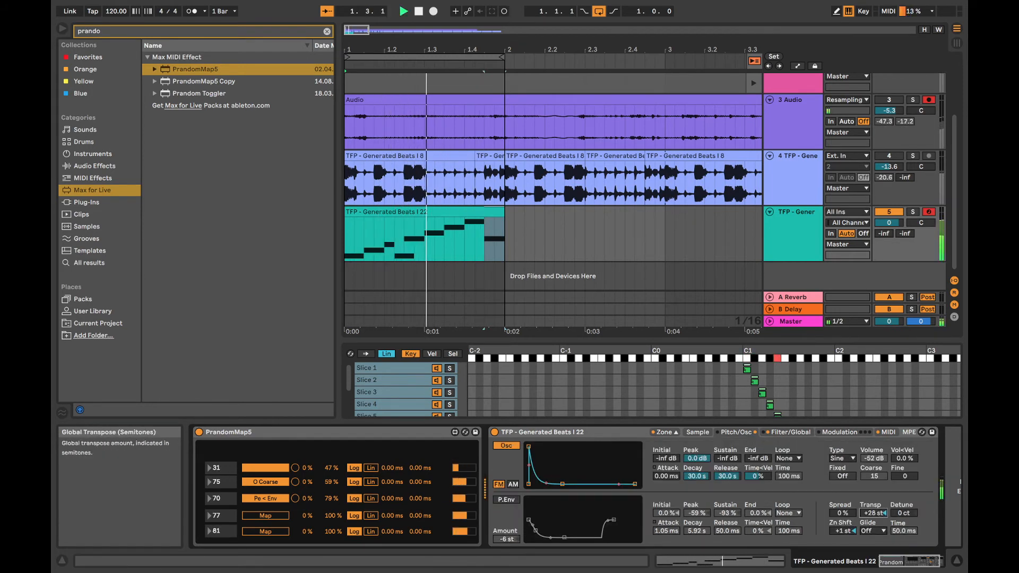
left_click(776, 434)
left_click_drag(834, 456, 829, 465)
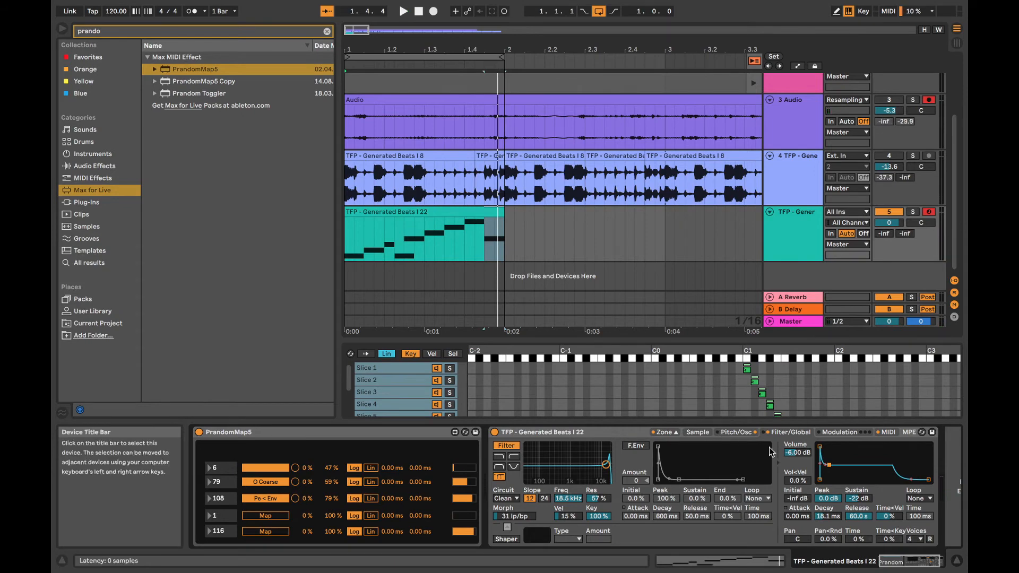
key("space")
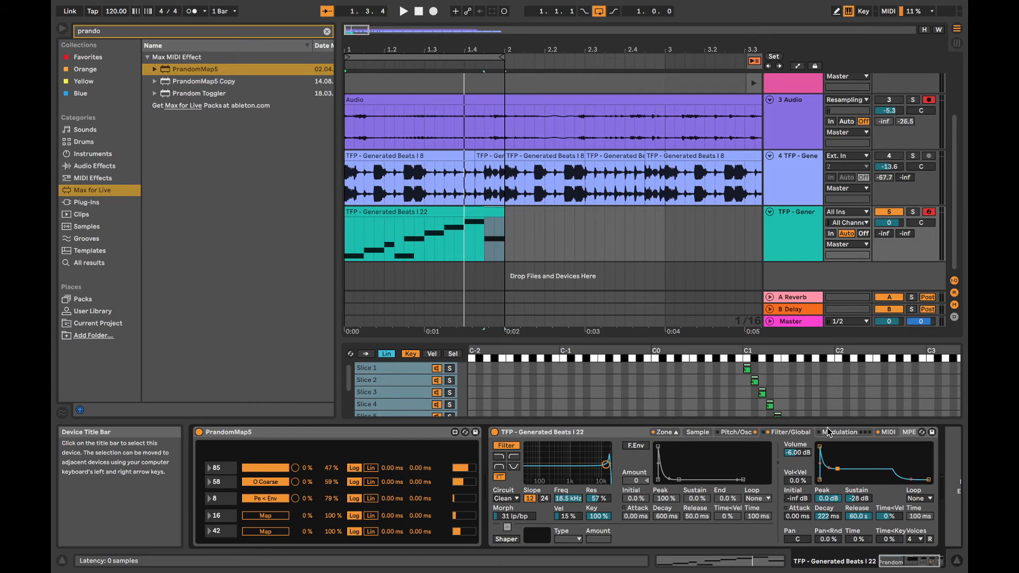
Check the sample start and loop point settings of the selected slices
left_click(696, 433)
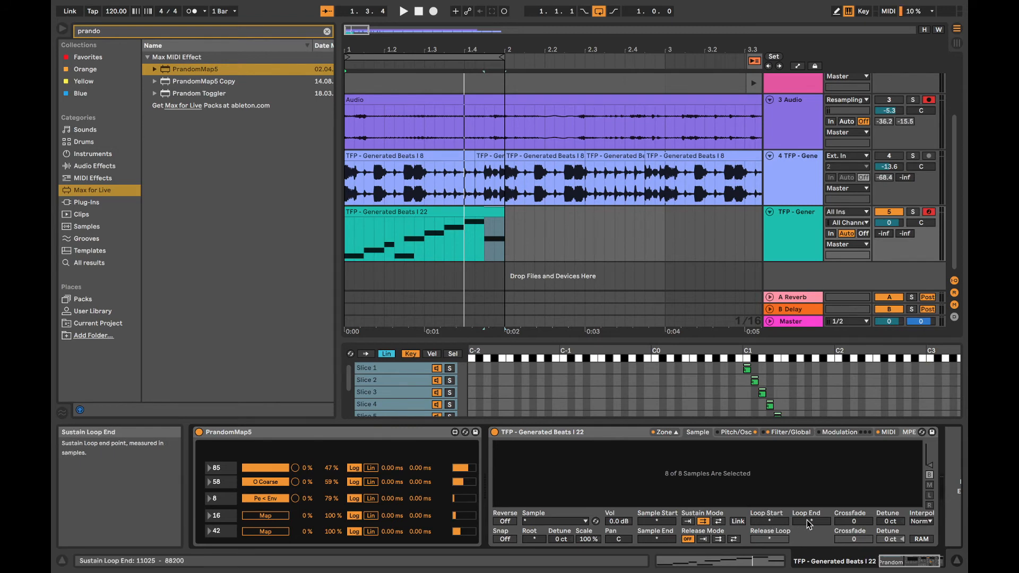
right_click(668, 519)
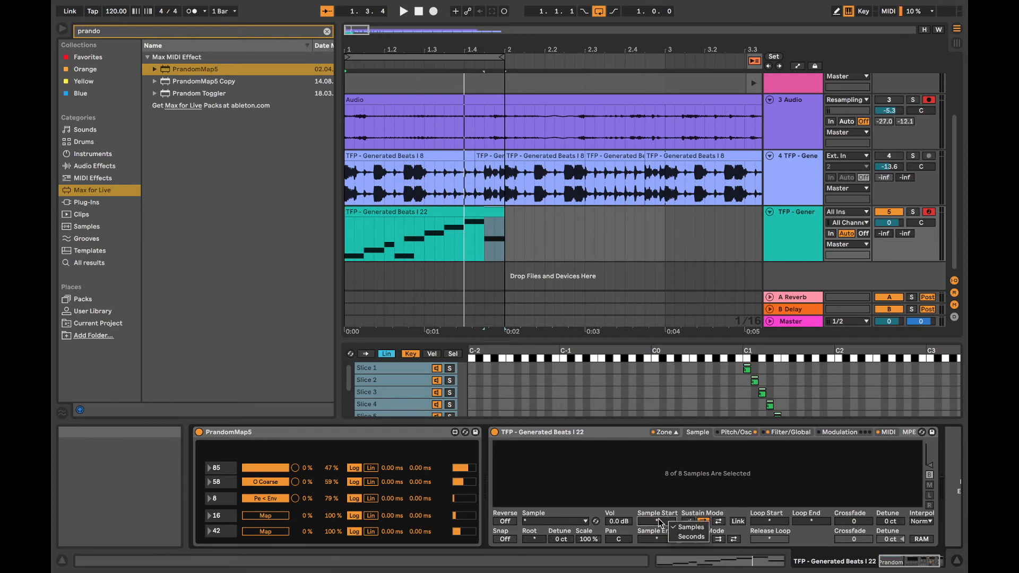
left_click(658, 519)
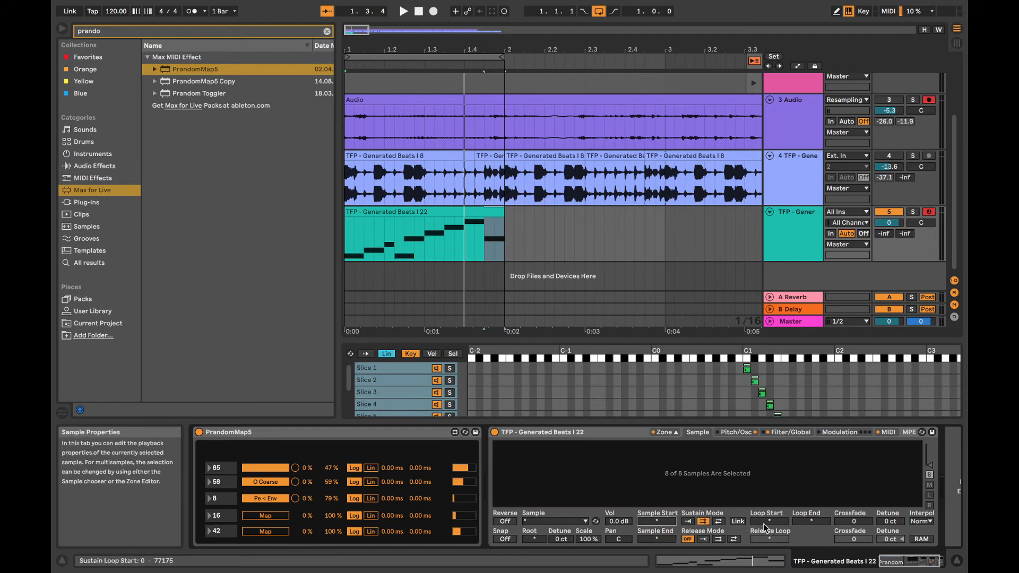
Assign LFO 2's destination A to Loop Length at 100, and turn off the LFO's Retrig
left_click(790, 432)
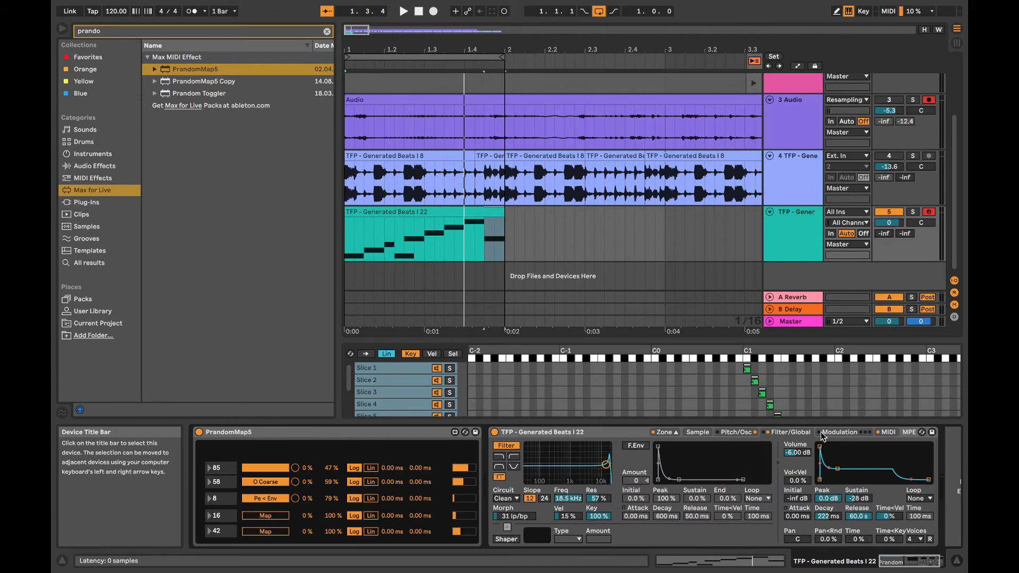
left_click(839, 432)
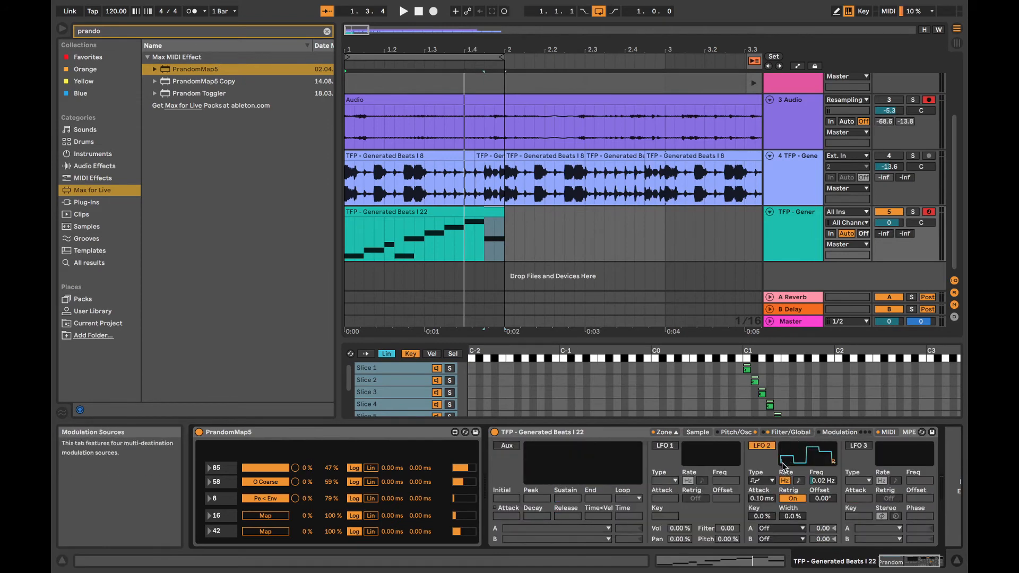
left_click(780, 530)
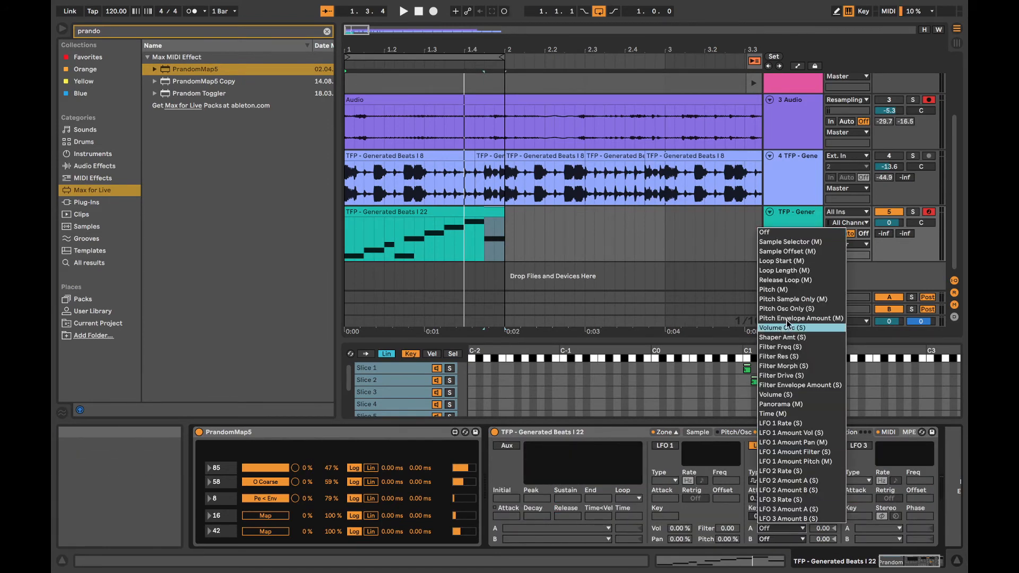
left_click(806, 272)
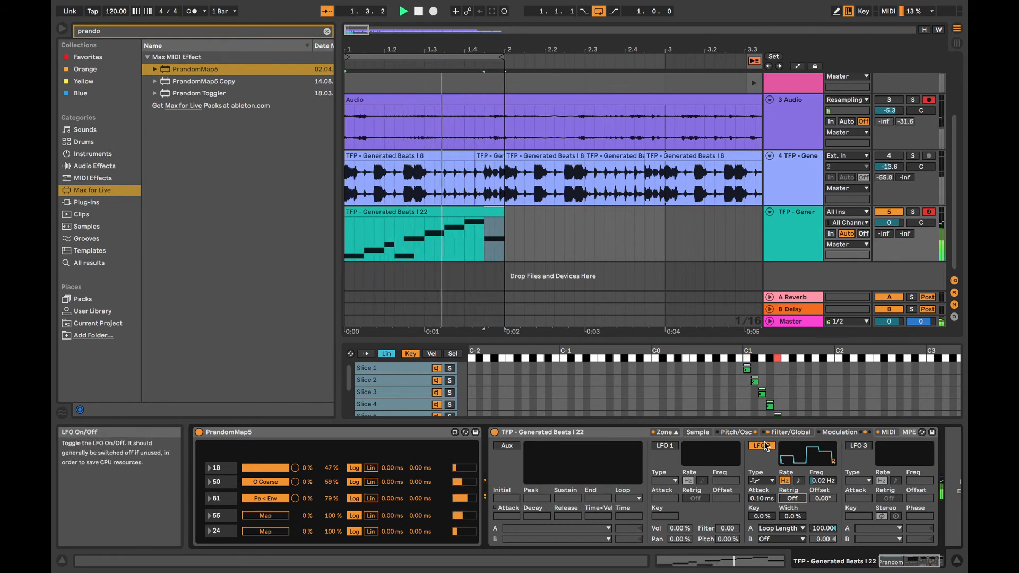
Limit Sampler to 1 voice and map Transpose to PrandomMap5's fourth slot
left_click(788, 431)
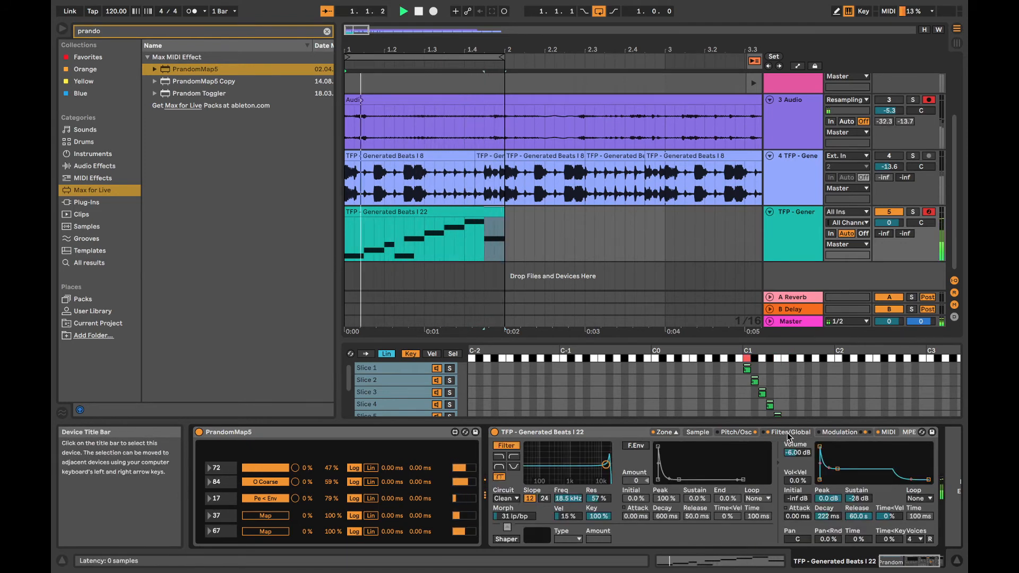
left_click(914, 539)
left_click(911, 396)
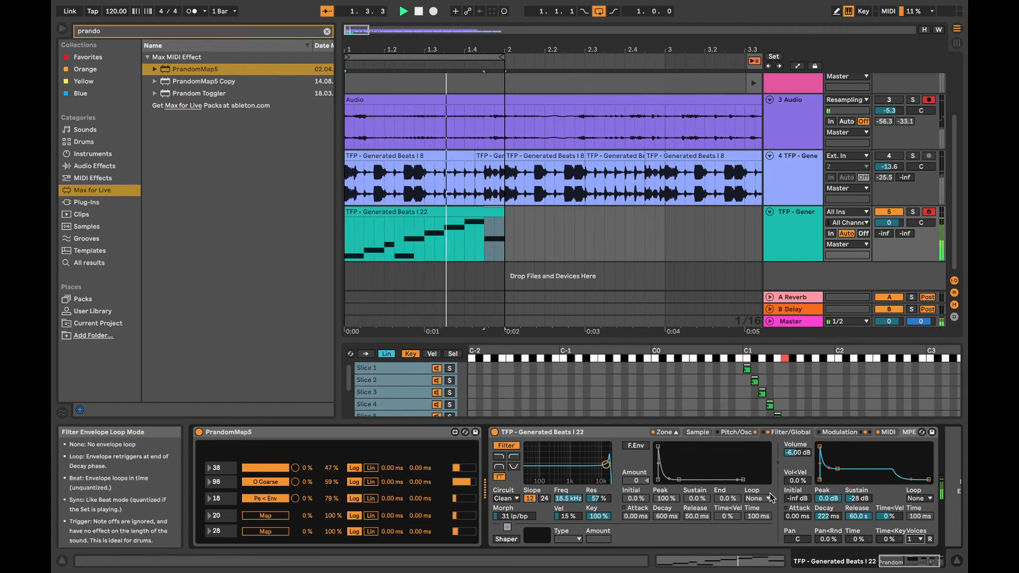
left_click(738, 433)
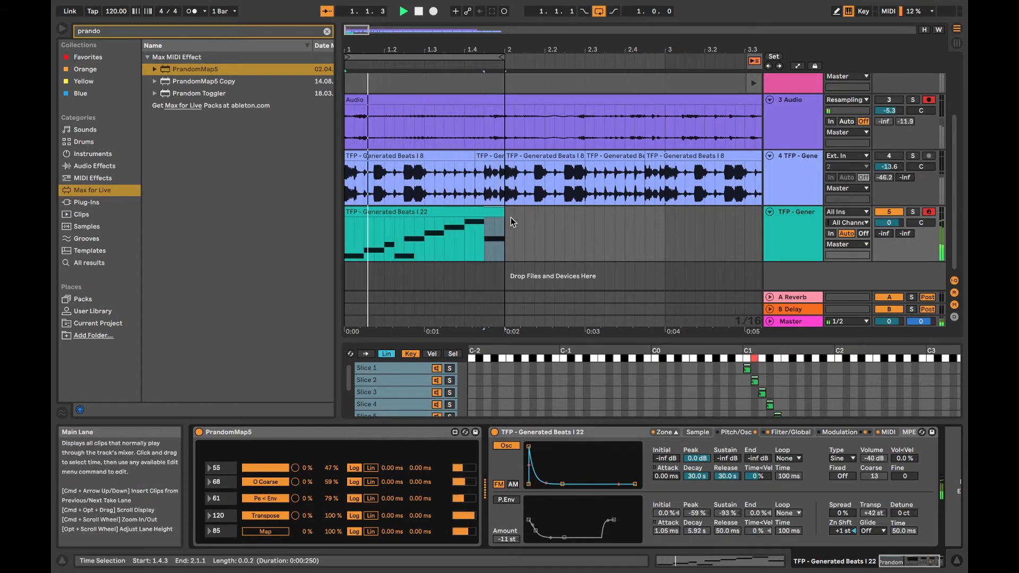
Extend the sliced-loop MIDI clip to three bars, and move its second note to E1 and the D#1 note at 1.2.3 to D1
left_click_drag(497, 212, 825, 222)
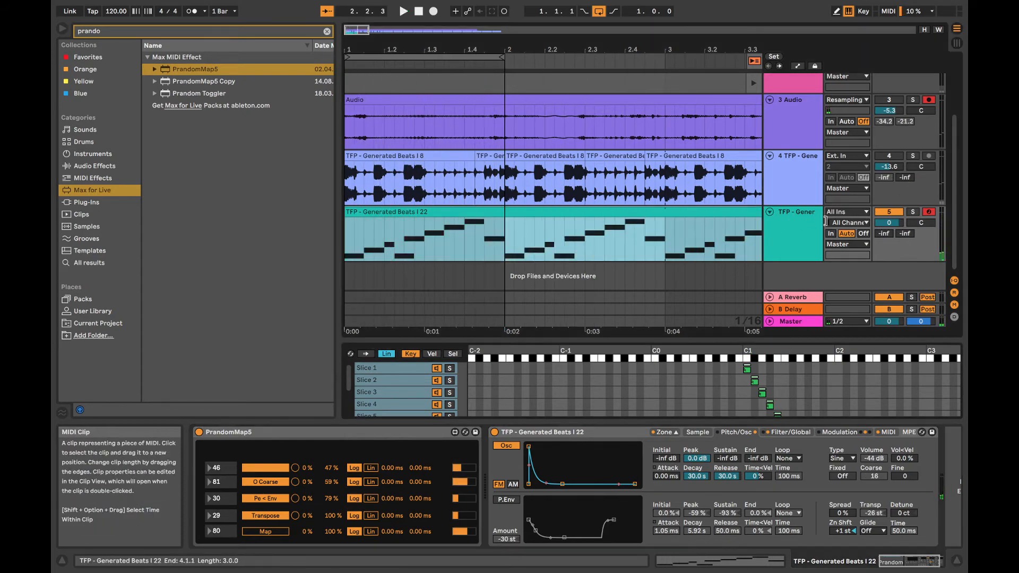
double_click(554, 211)
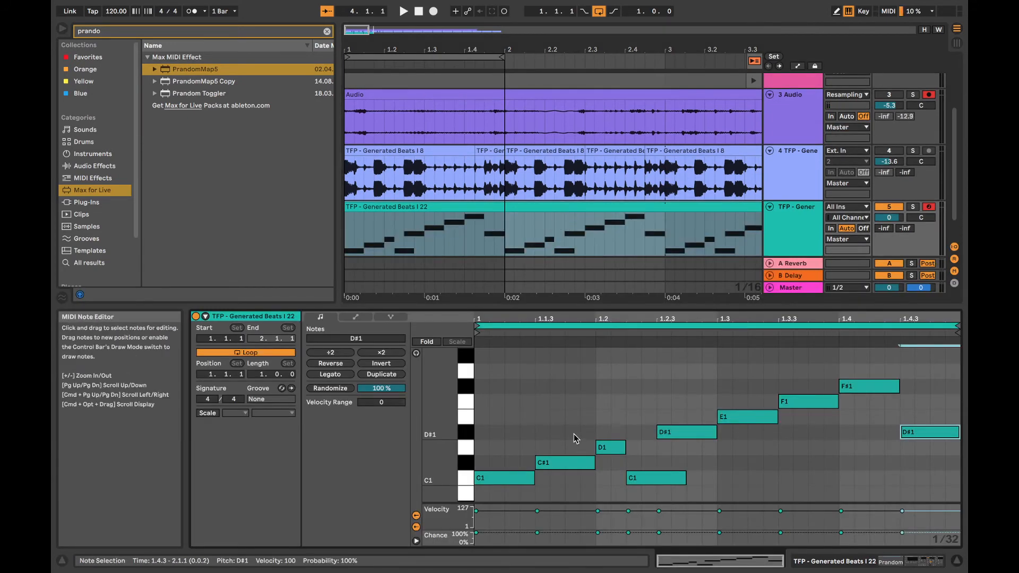
left_click(561, 463)
left_click_drag(561, 463, 562, 387)
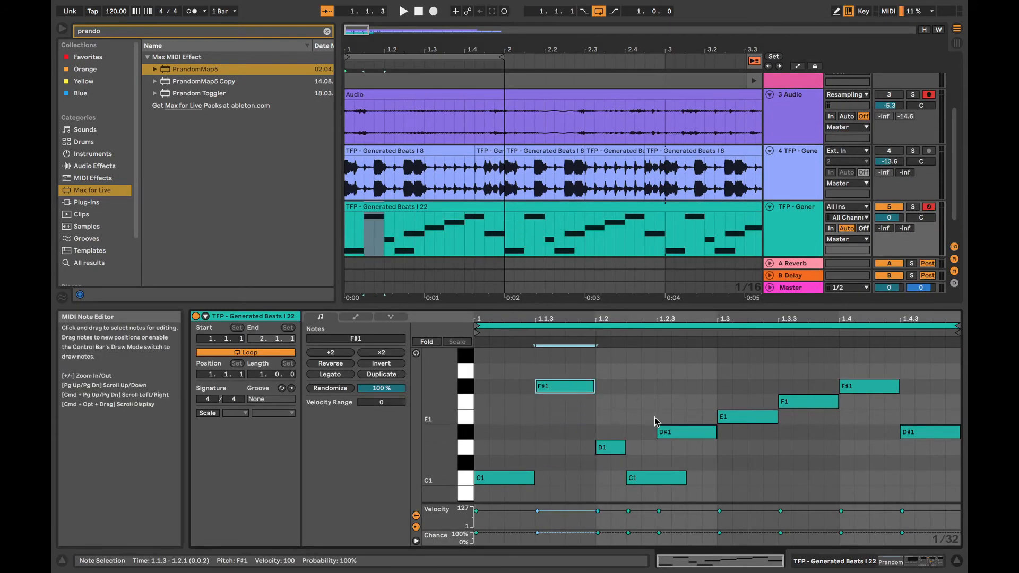
left_click_drag(689, 432, 687, 447)
left_click_drag(568, 387, 568, 417)
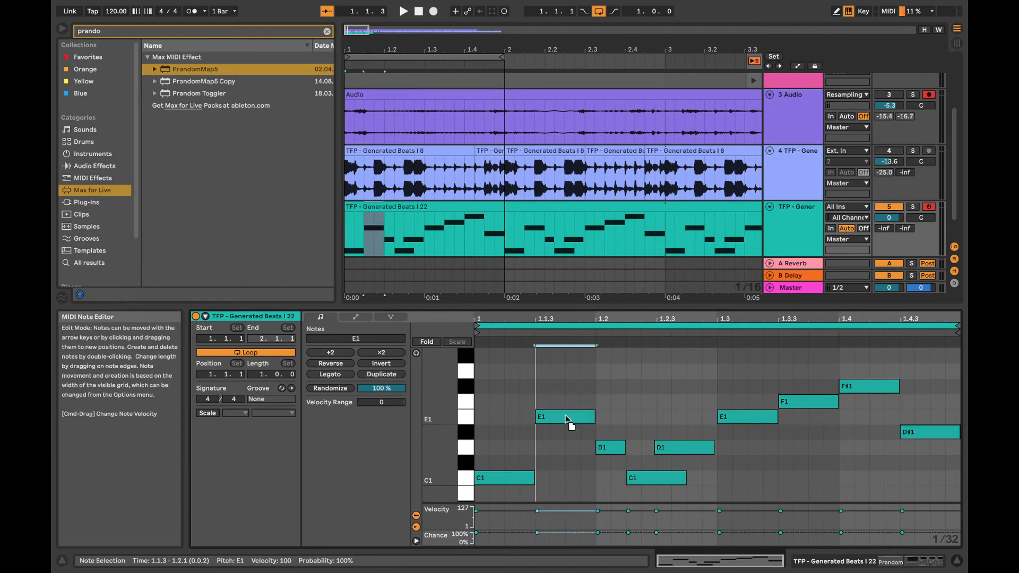
Move the E1 note at 1.3 to D1 at 1.3.3, replacing the F1 note, and play back the edited pattern
left_click_drag(748, 416, 815, 451)
key("space")
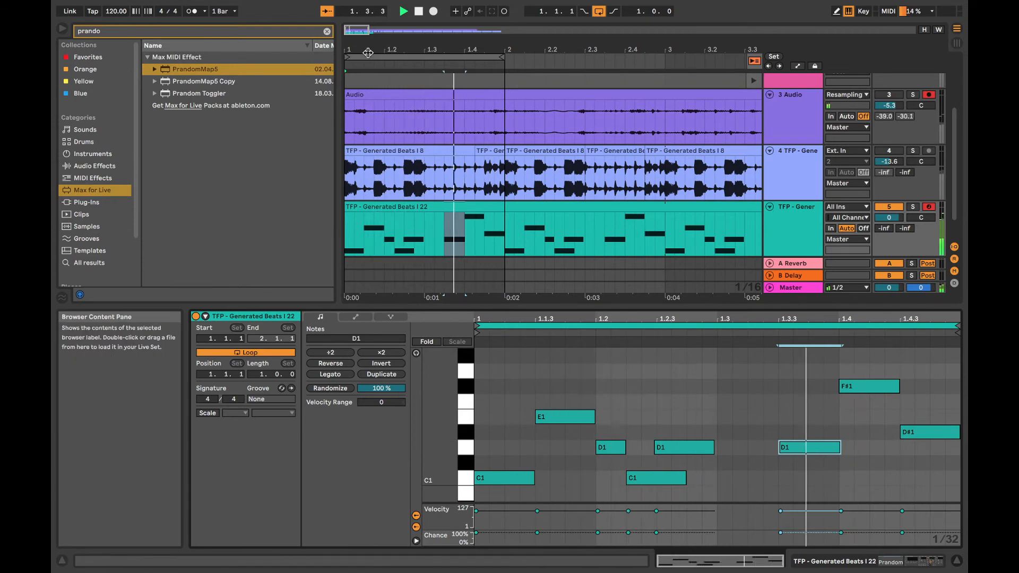
left_click_drag(369, 50, 375, 26)
key("space")
Split the three-bar sliced-loop MIDI clip into three separate one-bar clips
left_click(431, 206)
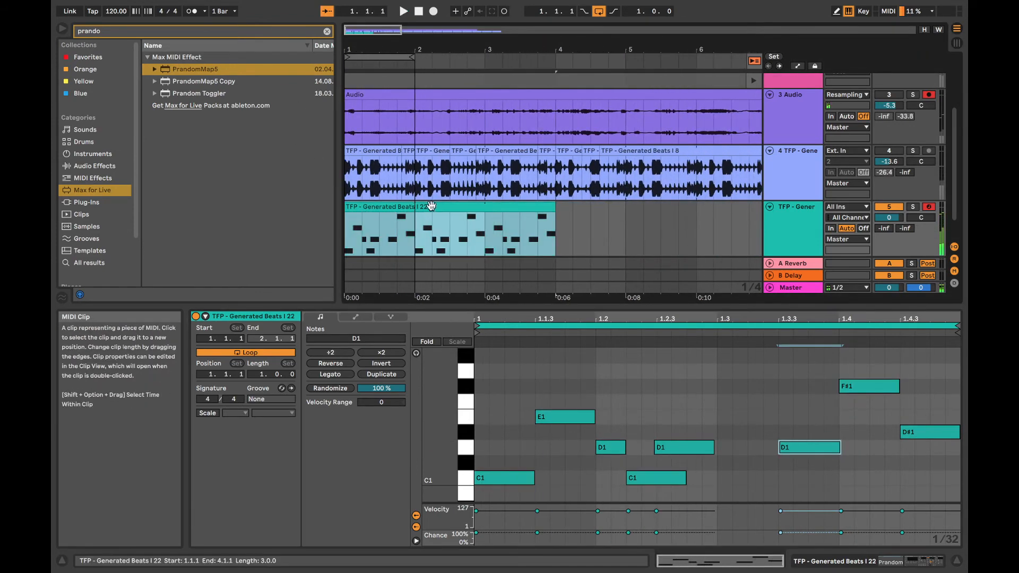
double_click(525, 207)
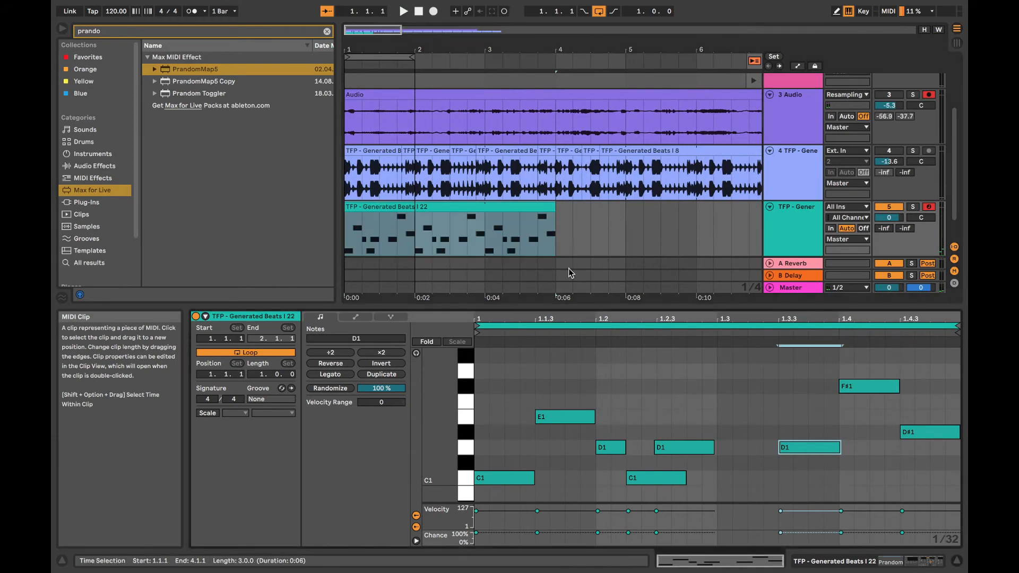
left_click(469, 195)
left_click_drag(482, 227, 417, 210)
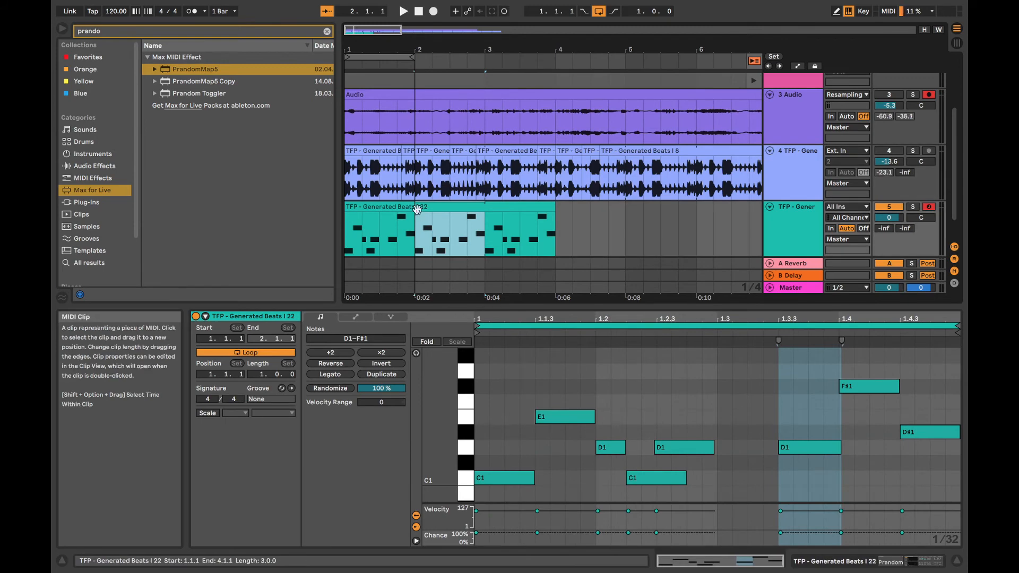
key("super+e")
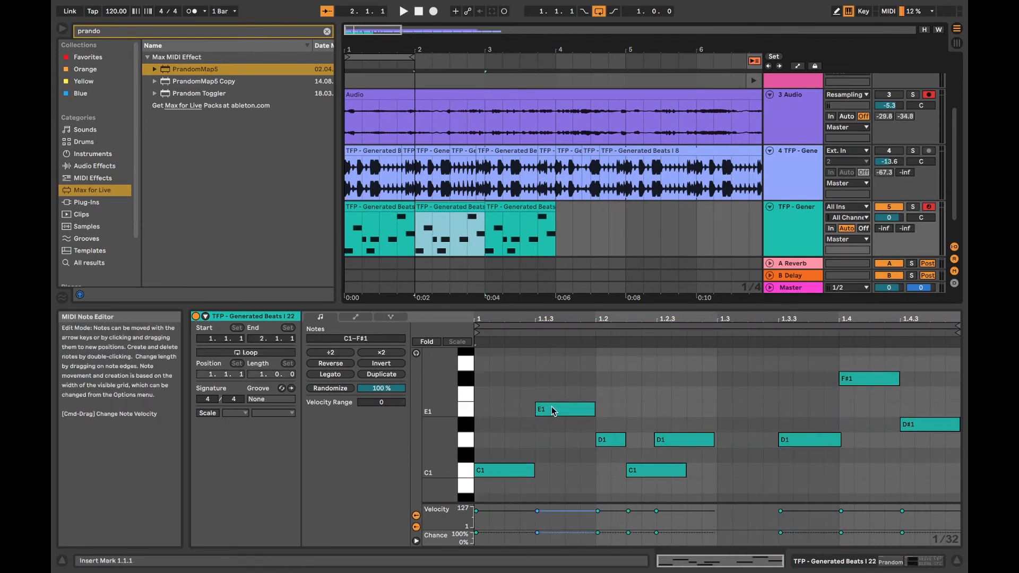
Rearrange the second clip's notes into an even ascending run from C1 to F#1, ending on D1
left_click_drag(547, 410, 550, 456)
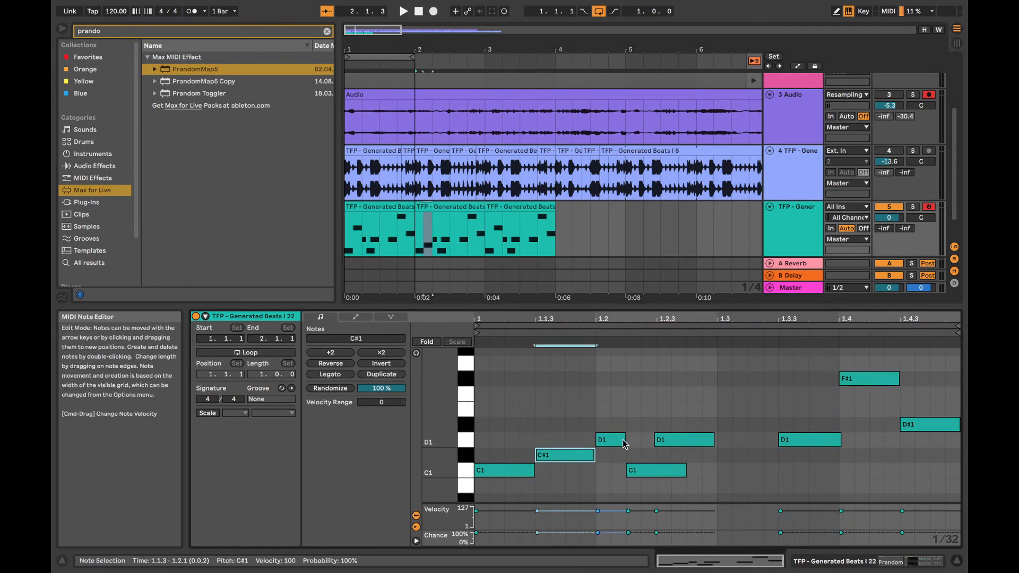
left_click_drag(623, 440, 688, 422)
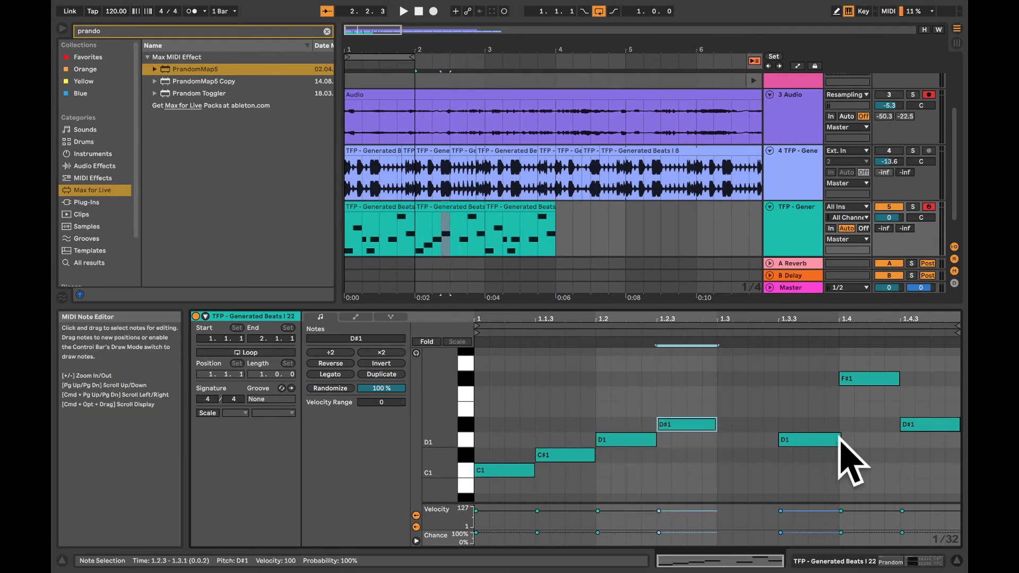
left_click_drag(802, 436, 740, 401)
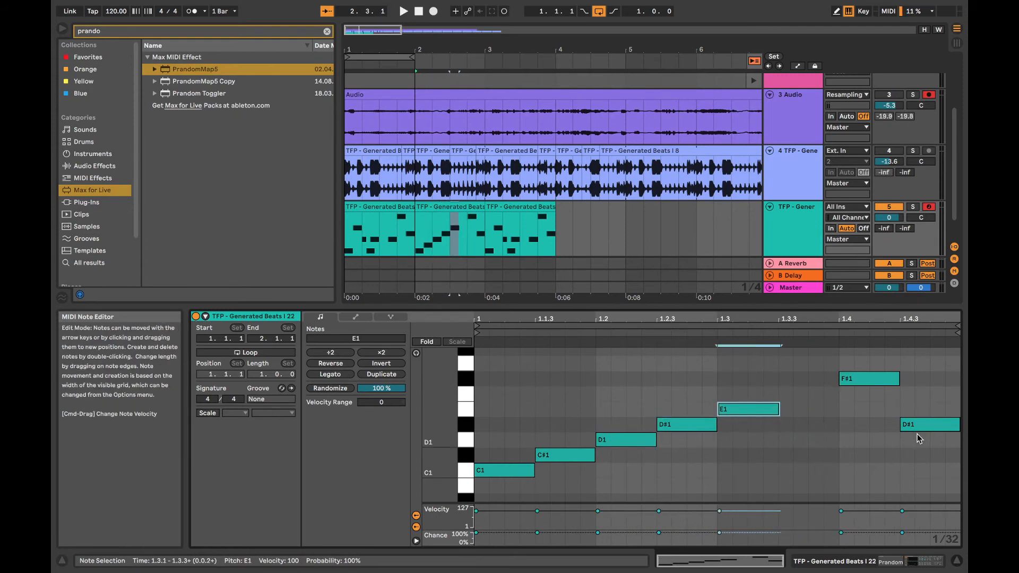
left_click_drag(914, 425, 934, 440)
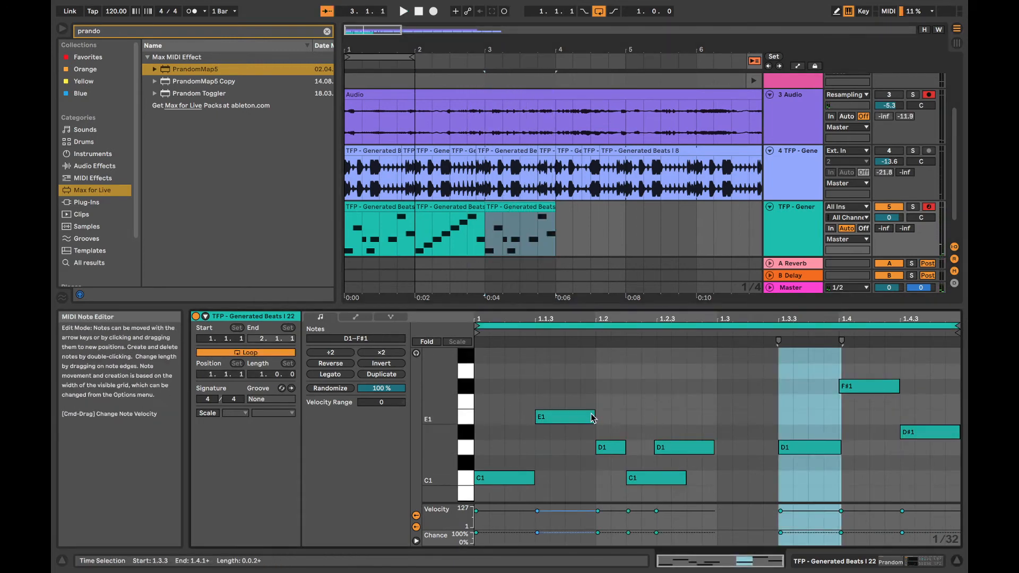
In the third clip, halve the E1 note, place D1, C#1, D1 and D#1 closely after it, add F1 at 1.3.2, and play the result
left_click_drag(591, 416, 558, 416)
left_click_drag(605, 448, 574, 449)
left_click_drag(665, 483, 635, 465)
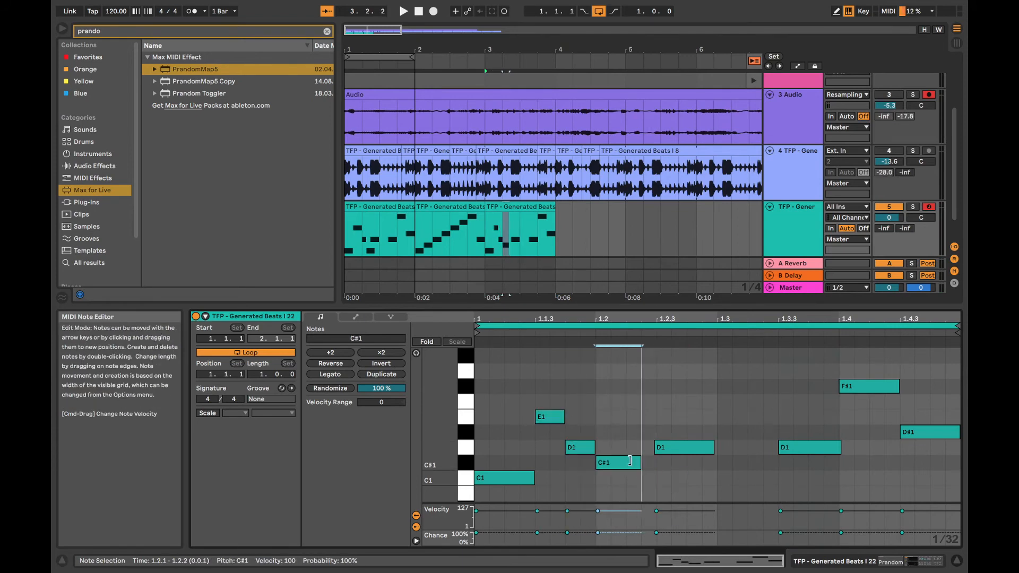
left_click_drag(696, 448, 672, 448)
left_click_drag(611, 466, 753, 428)
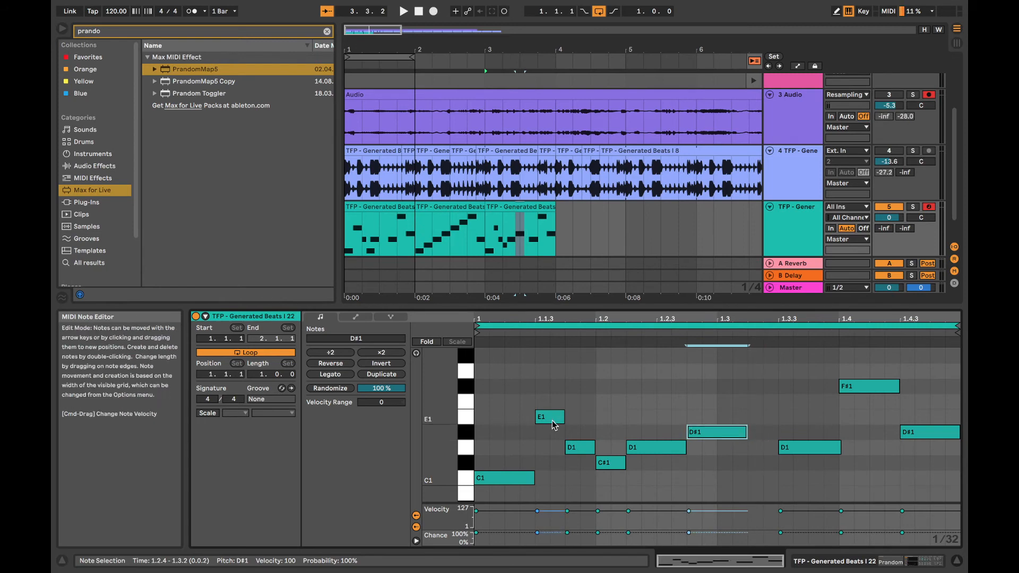
double_click(778, 387)
left_click_drag(779, 393, 765, 409)
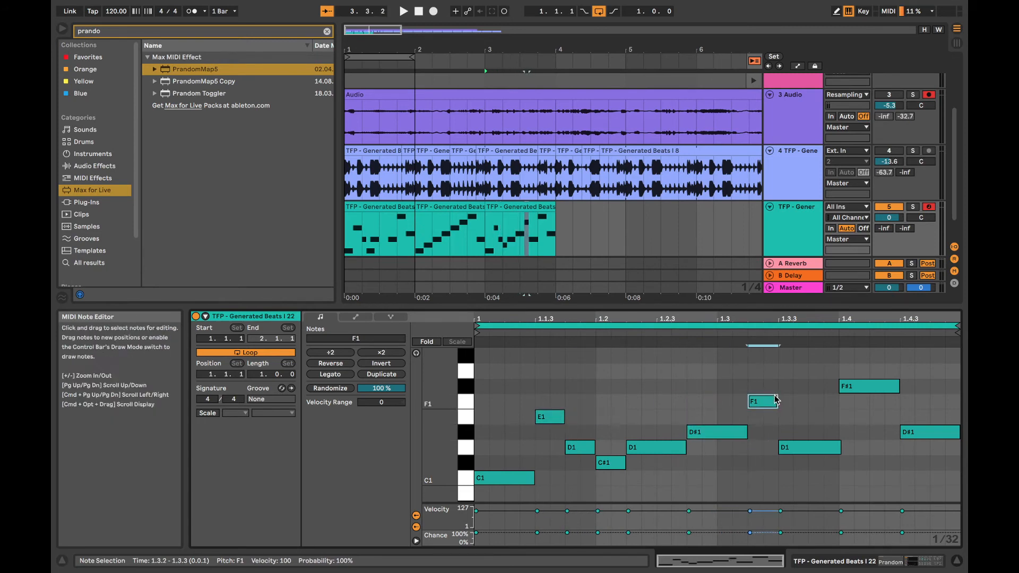
key("space")
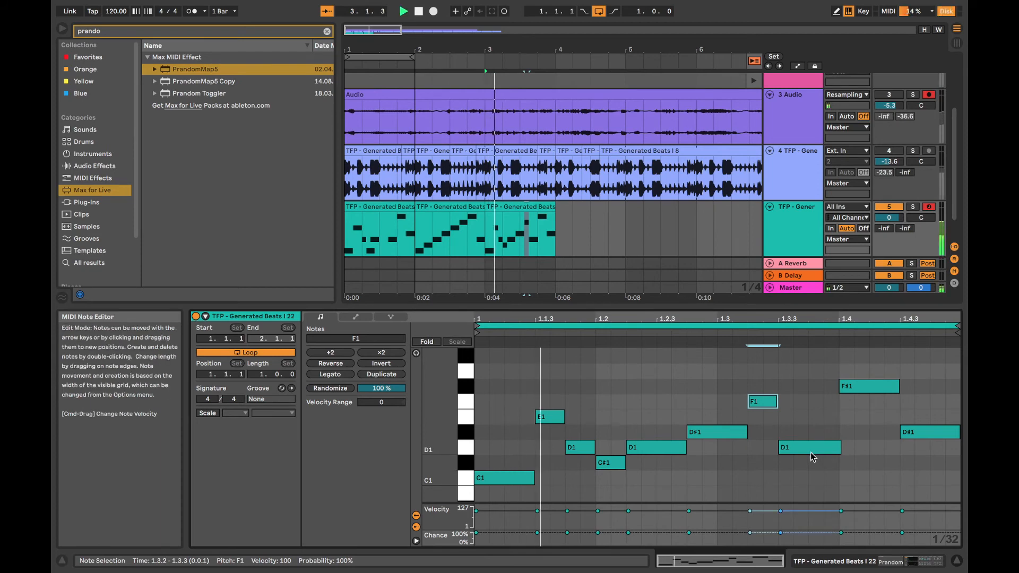
key("space")
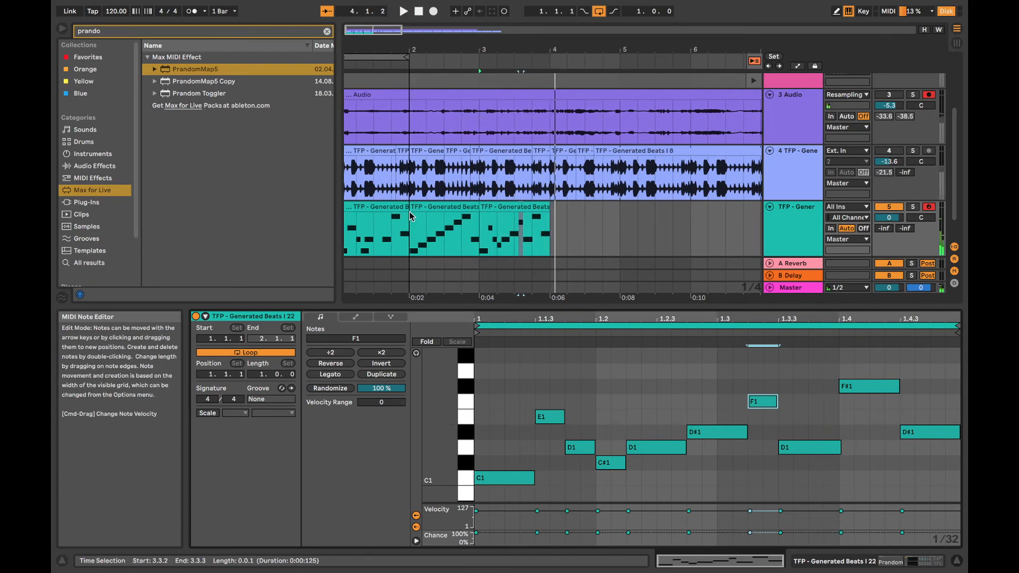
Duplicate the three one-bar clips repeatedly up to bar 16, and extend the arrangement loop to a length of 5.3.0 for playback
left_click(505, 206)
scroll(474, 217, "left", 1)
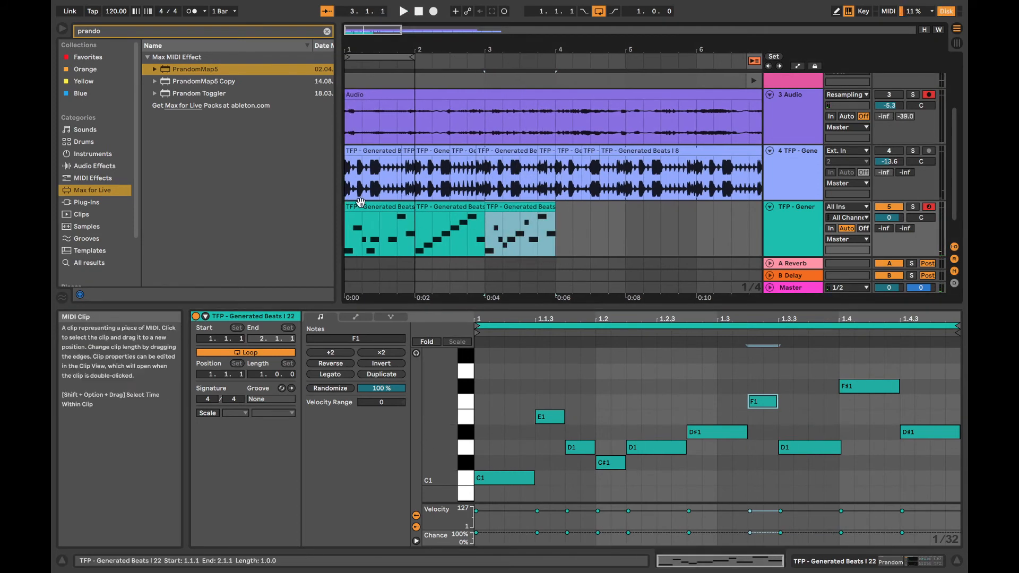
left_click(367, 206, "shift")
key("super+d")
key("super+d")
key("super+d")
key("super+d")
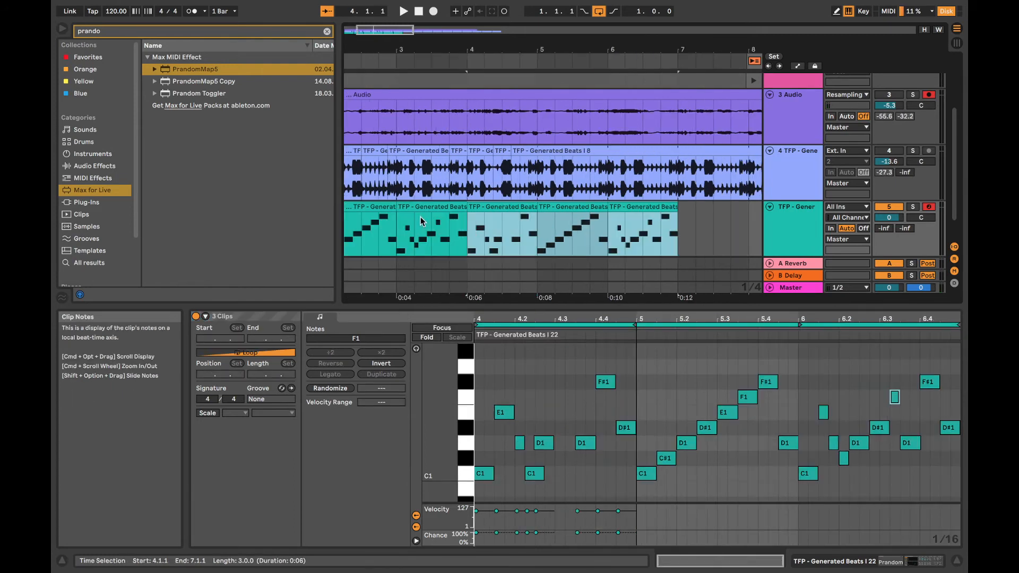
scroll(420, 216, "left", 10)
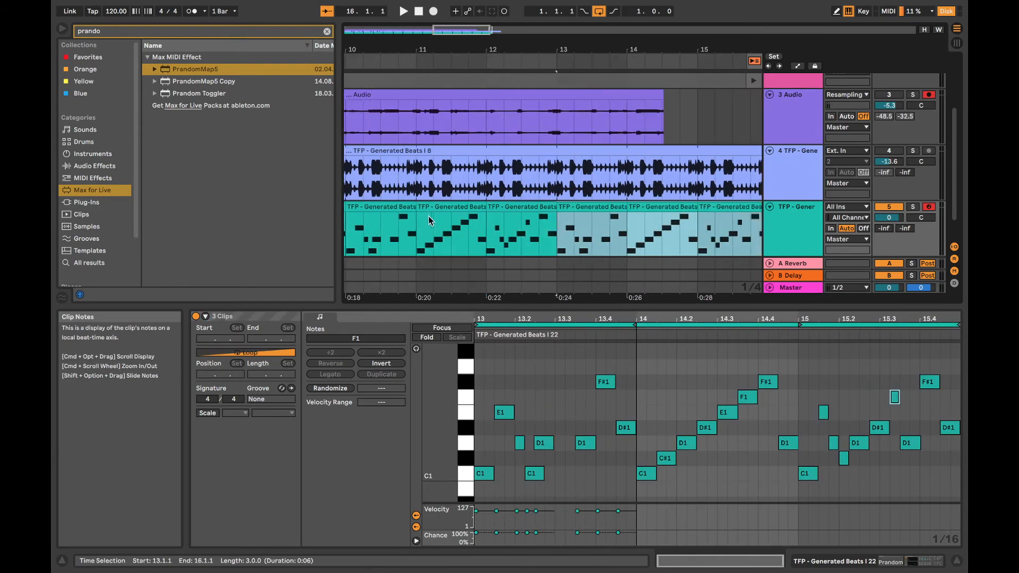
scroll(429, 216, "down", 1)
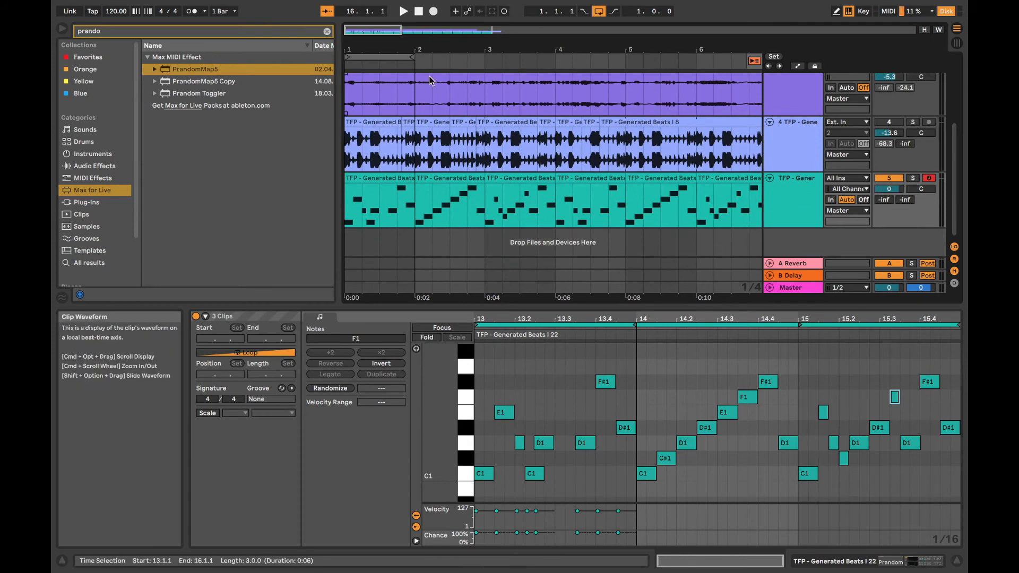
left_click_drag(413, 57, 749, 58)
key("space")
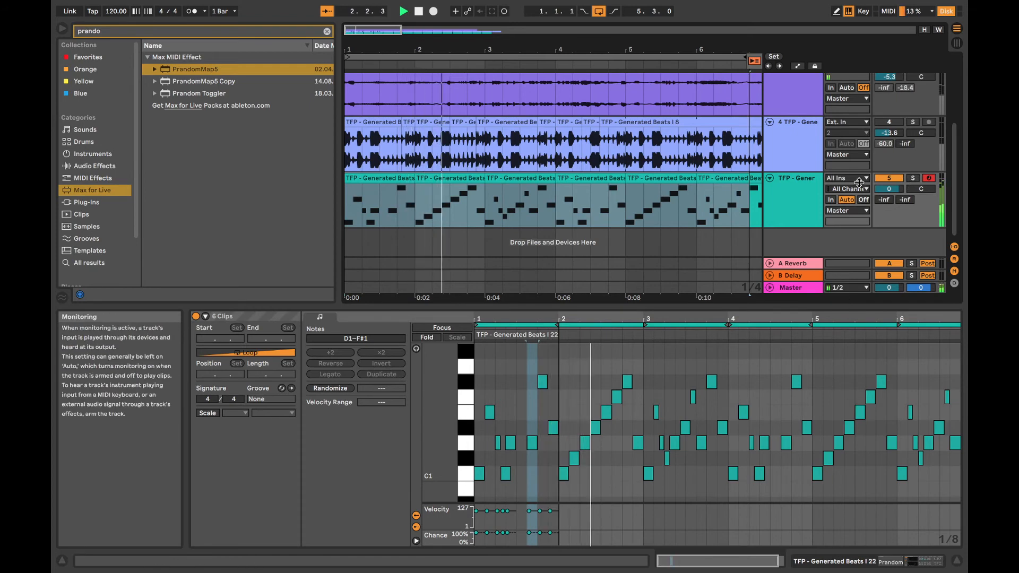
Audition the looped slices with tracks 3 and 4 switched in and out, and briefly solo the sliced track
scroll(849, 177, "up", 3)
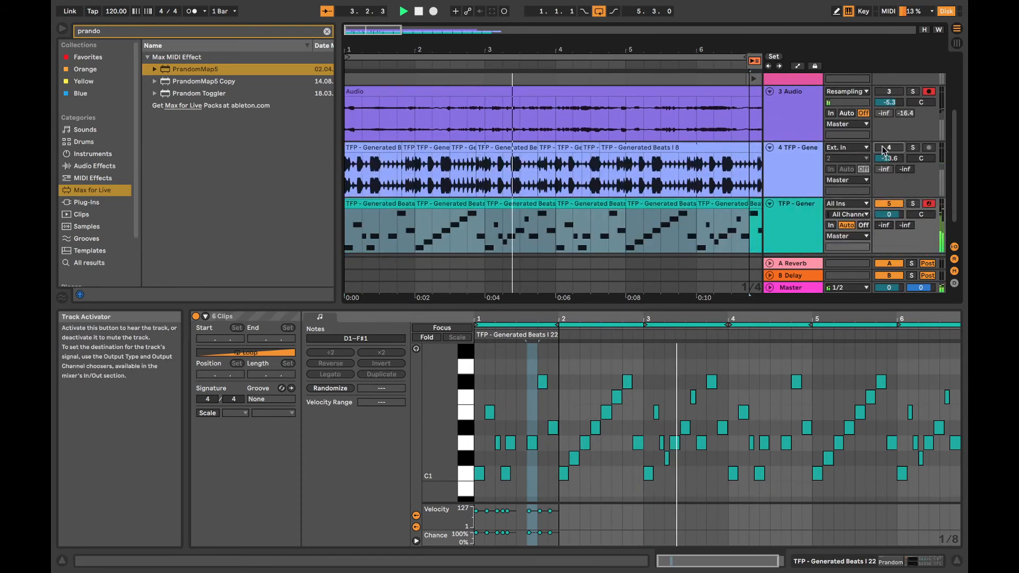
scroll(883, 137, "down", 1)
scroll(884, 137, "up", 1)
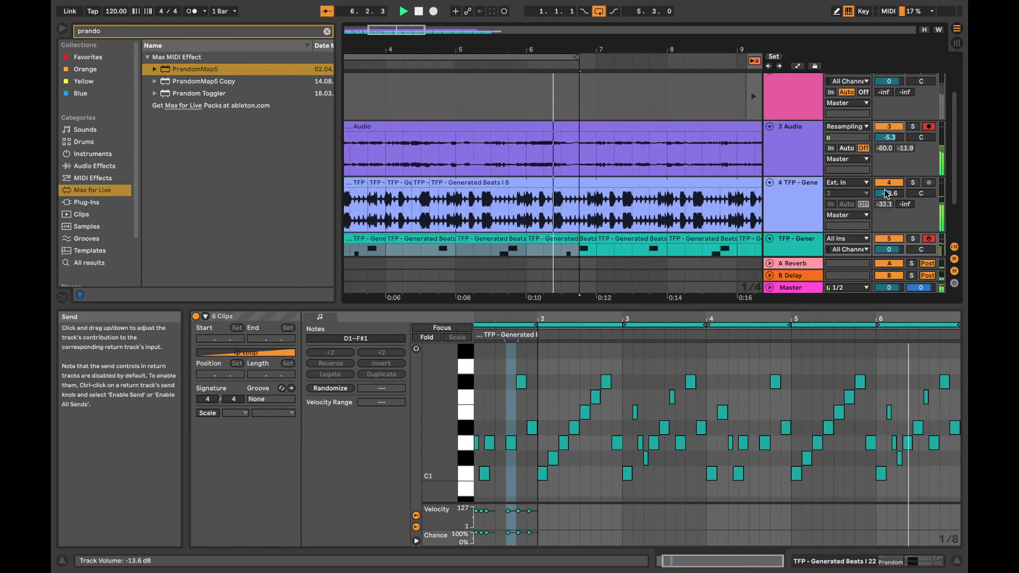
scroll(875, 171, "up", 3)
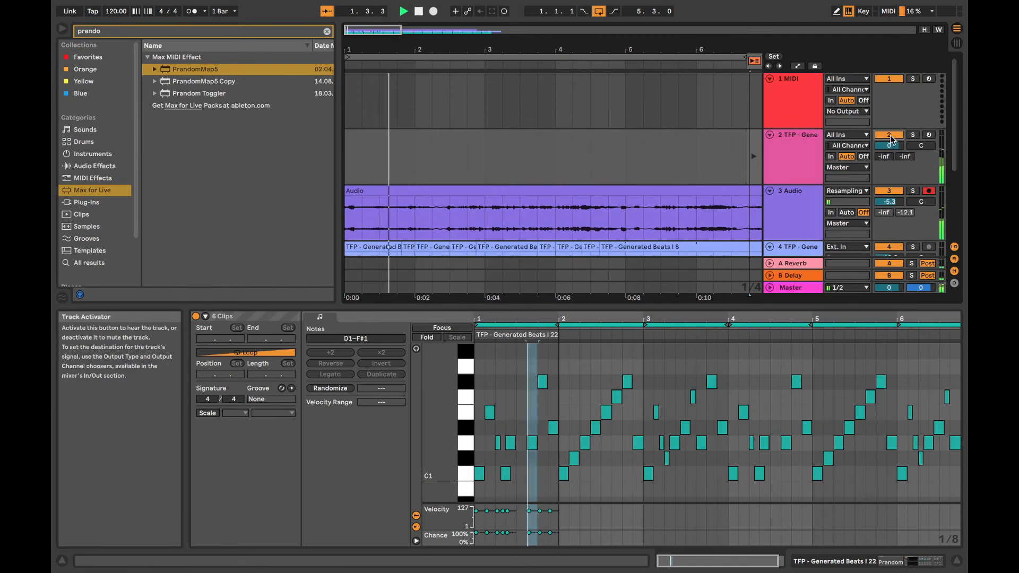
scroll(876, 181, "down", 3)
scroll(882, 176, "down", 1)
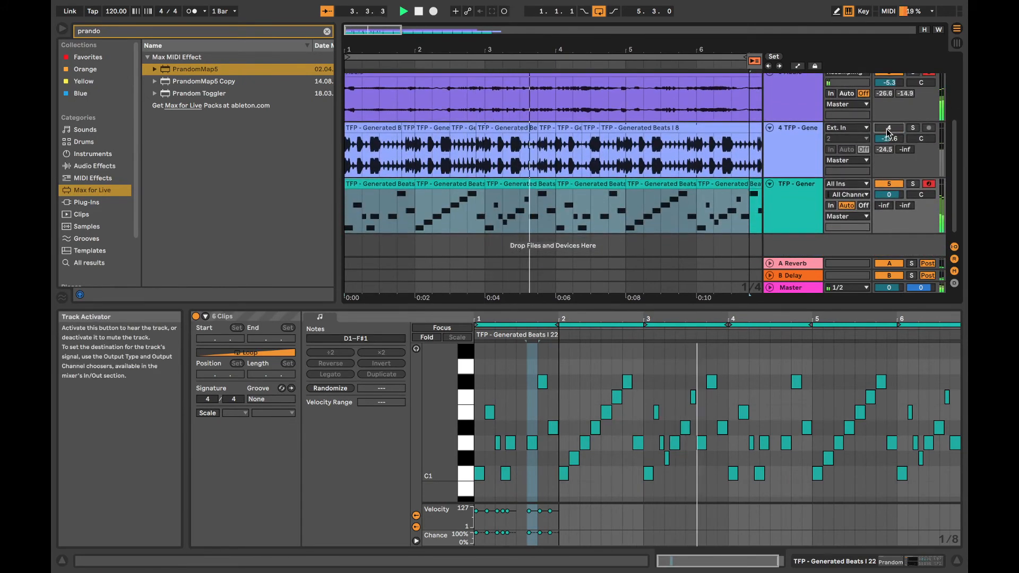
scroll(884, 141, "up", 3)
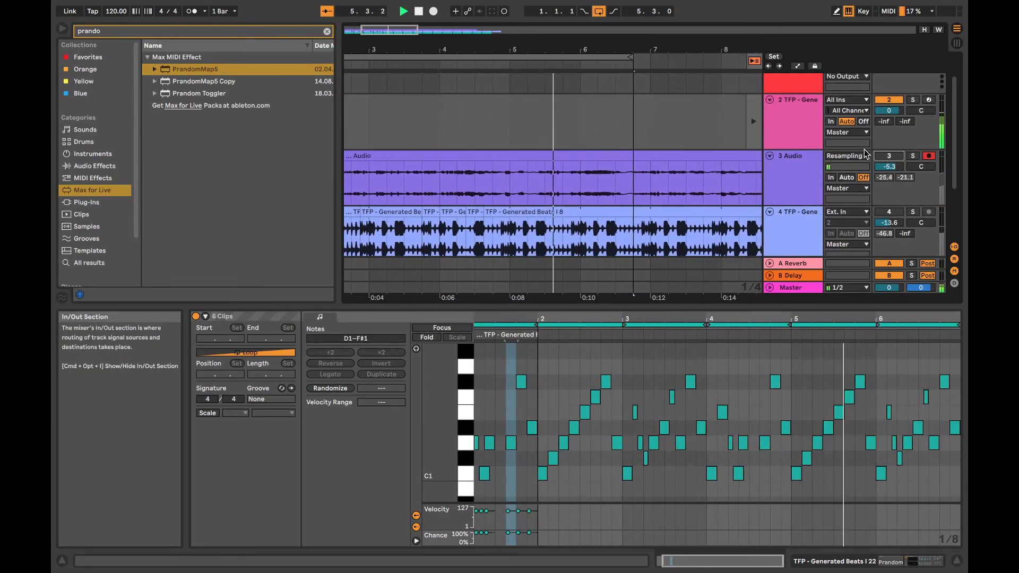
scroll(633, 204, "down", 3)
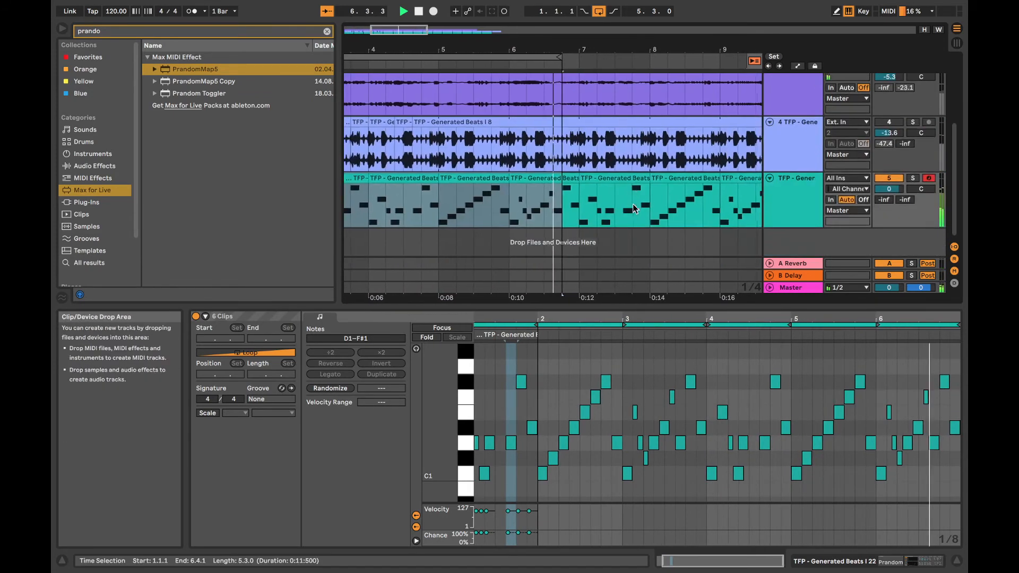
left_click(912, 179)
left_click(912, 179)
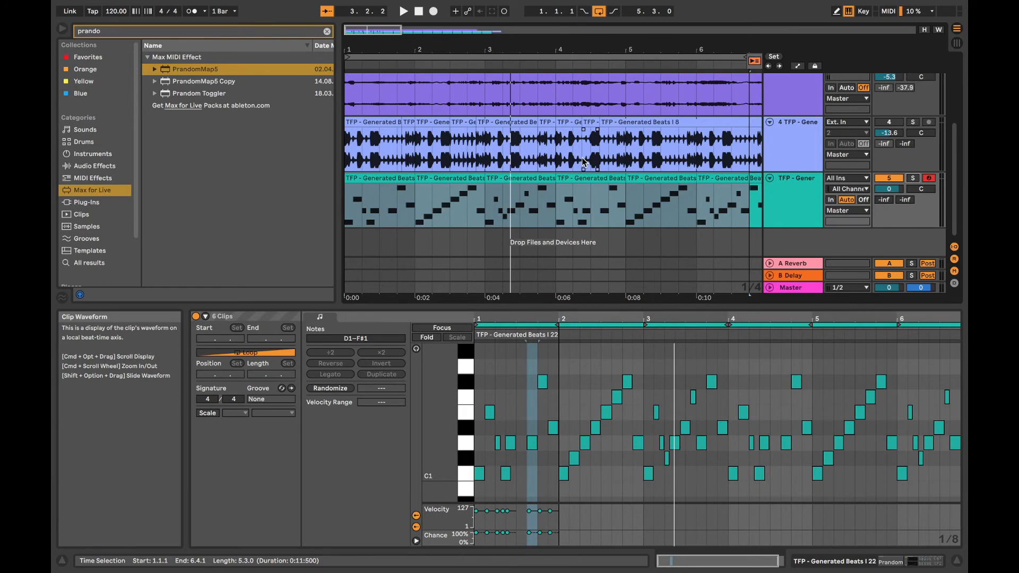
key("space")
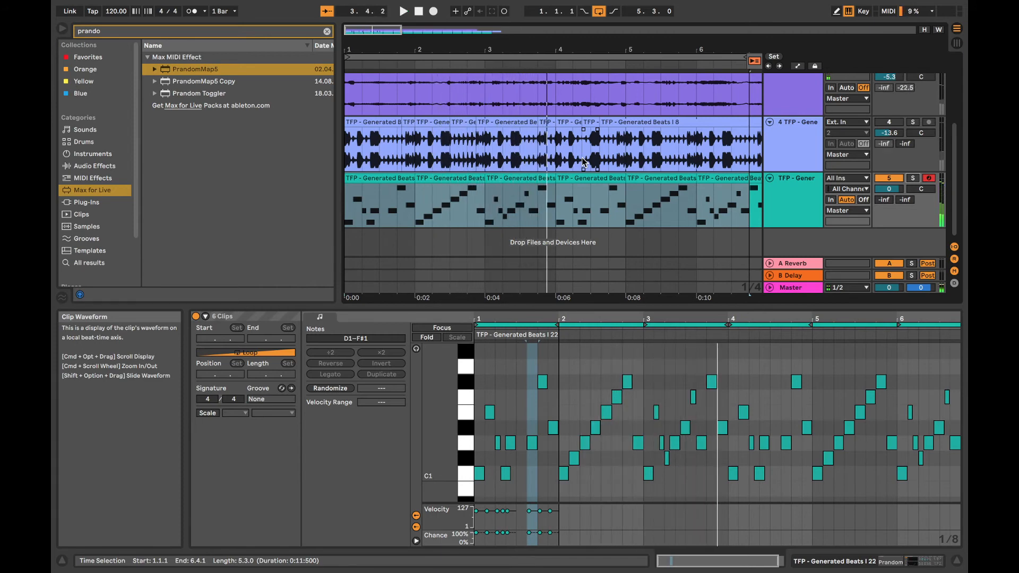
Clear the browser search, switch to the User Library and collapse the TFP - Generated Beats I folder
left_click(125, 32)
key("BackSpace")
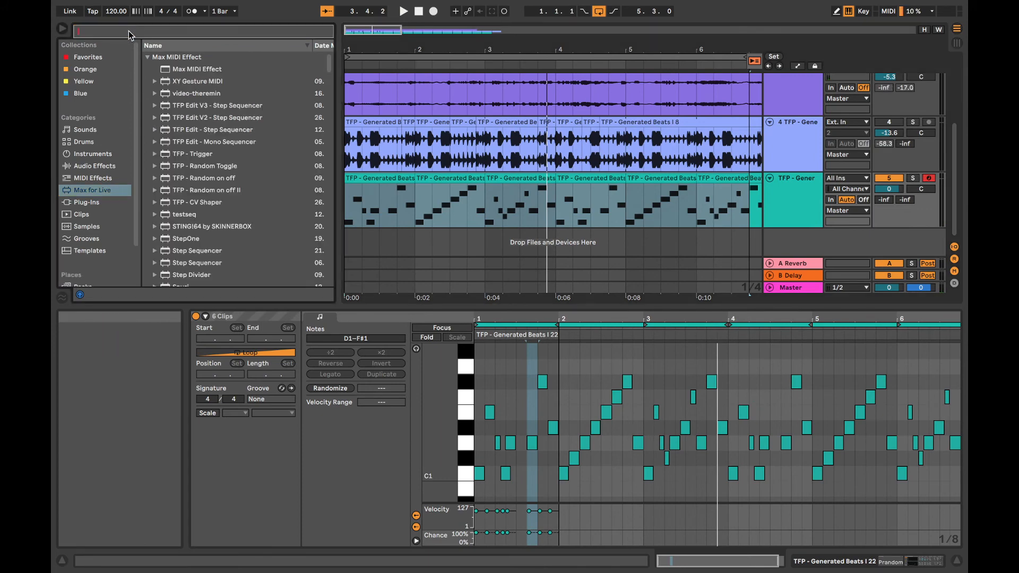
scroll(192, 211, "down", 5)
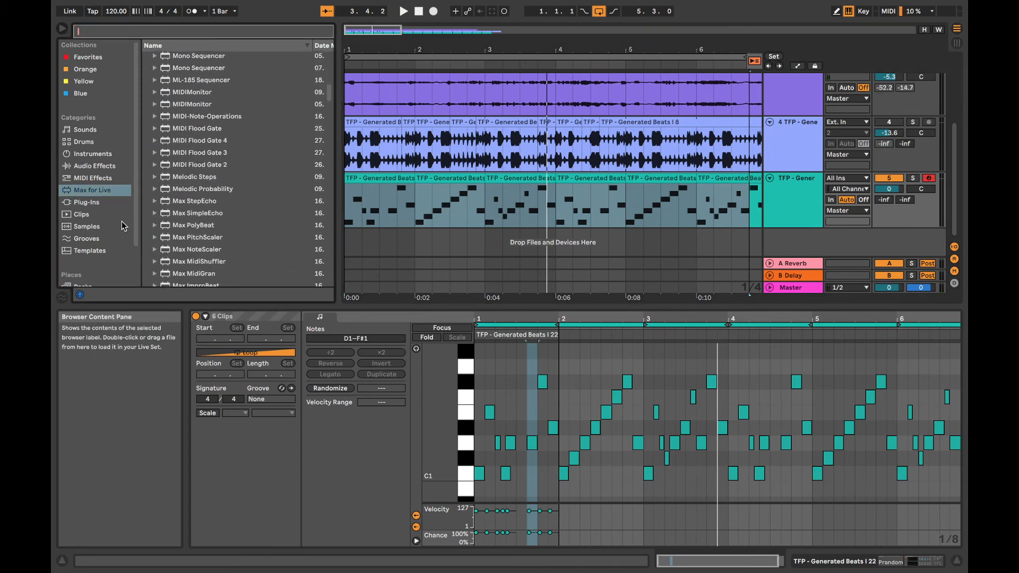
scroll(98, 223, "down", 2)
left_click(91, 256)
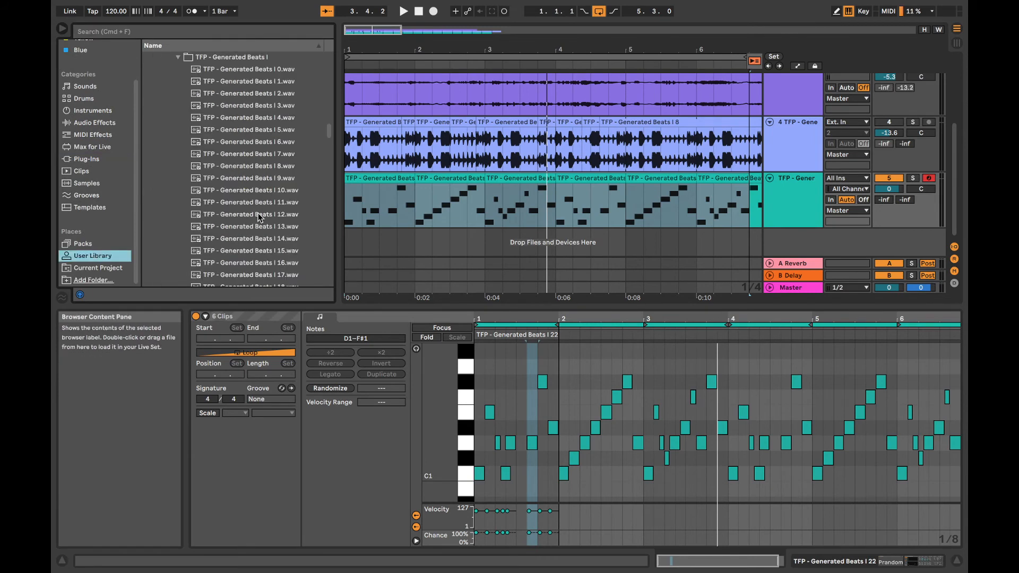
scroll(261, 218, "up", 2)
left_click(178, 118)
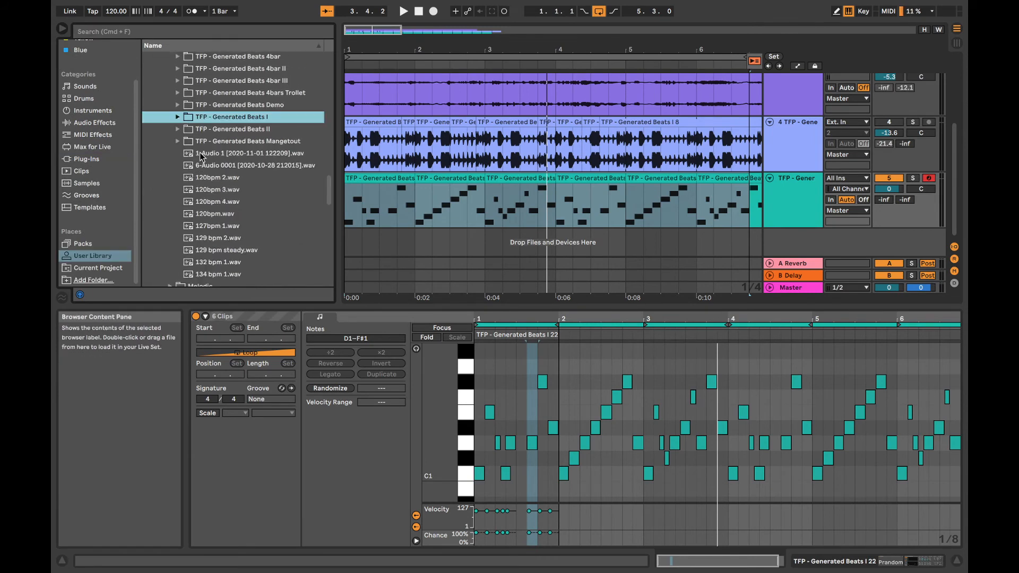
Open the Melodic folder within TFP - Loops and select TFP - Meow 0.wav for preview
scroll(202, 136, "up", 3)
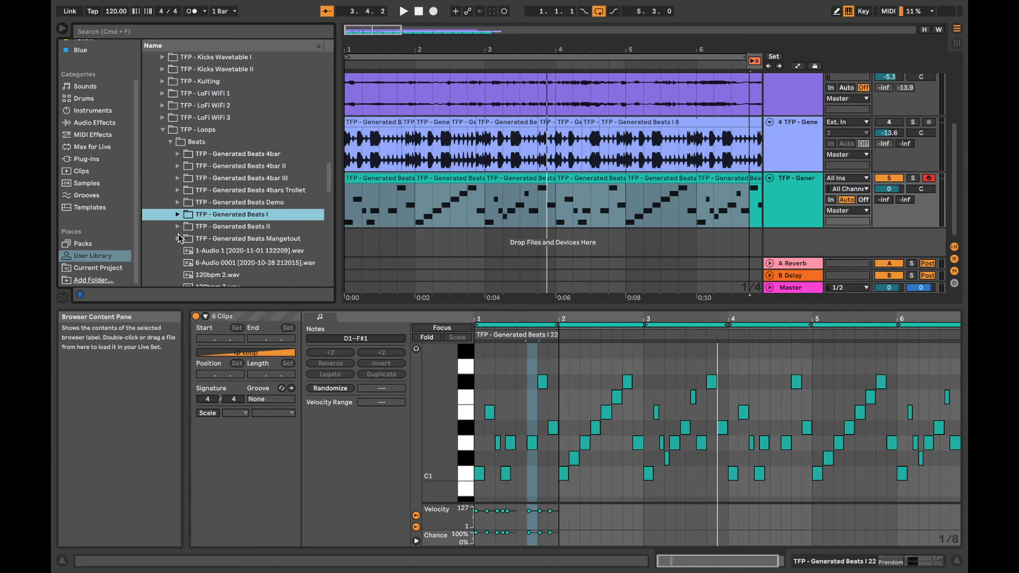
scroll(179, 238, "down", 10)
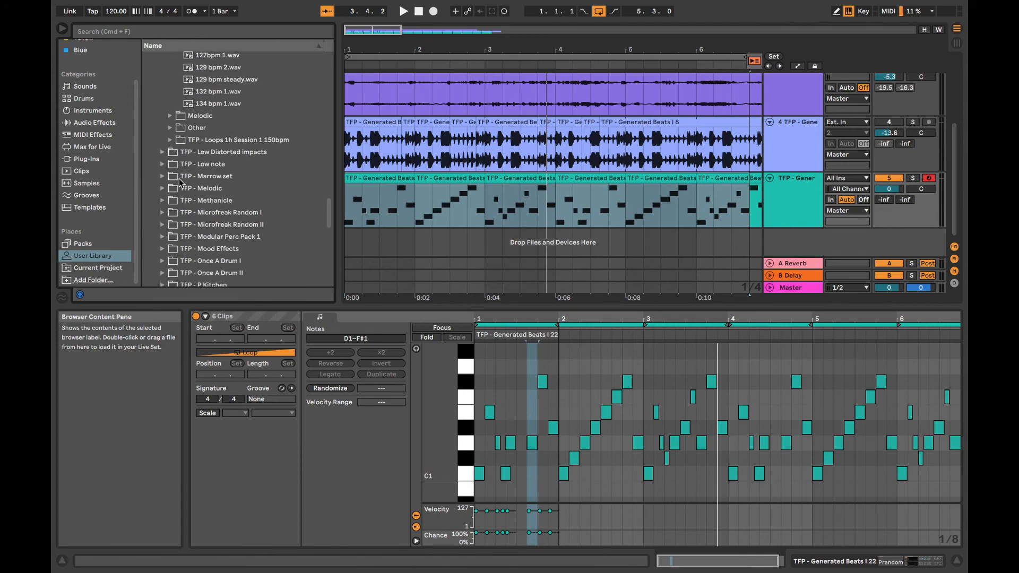
left_click(174, 116)
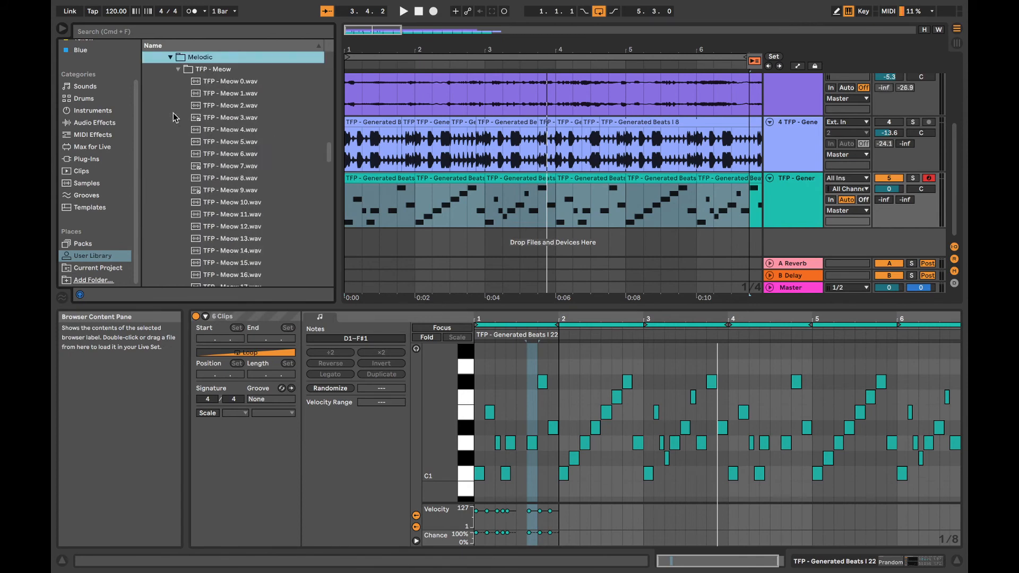
left_click(207, 82)
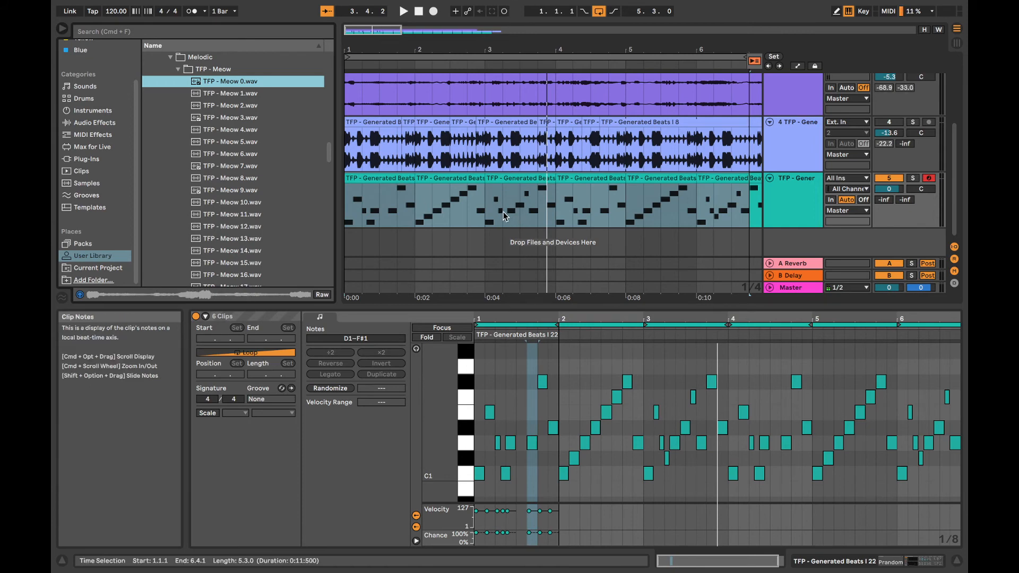
Place TFP - Meow 0.wav on a new track at bar 1, extended to the loop end at 6.4.1, with track volume -15.7 dB
left_click_drag(407, 250, 369, 223)
key("space")
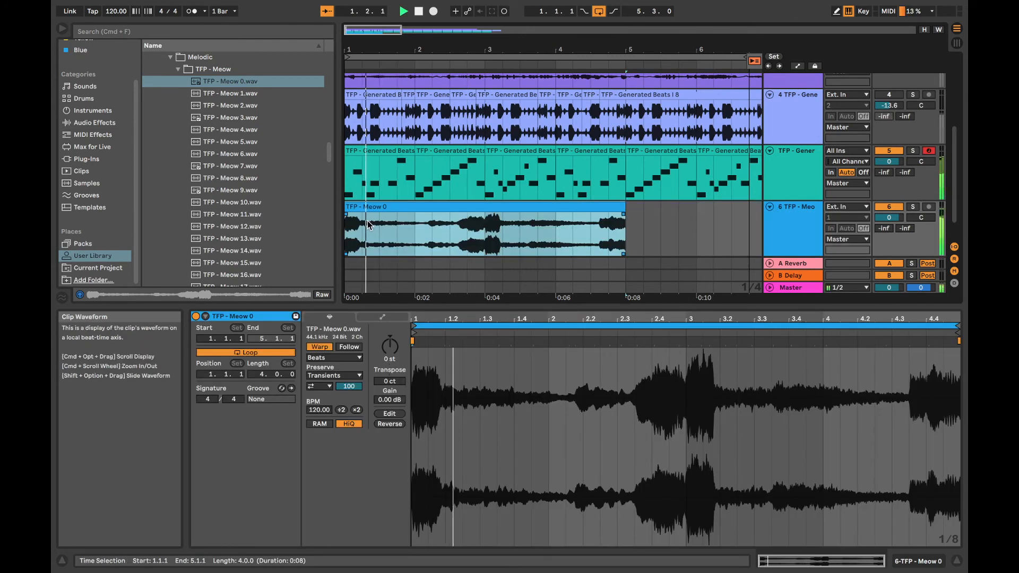
left_click_drag(889, 218, 890, 233)
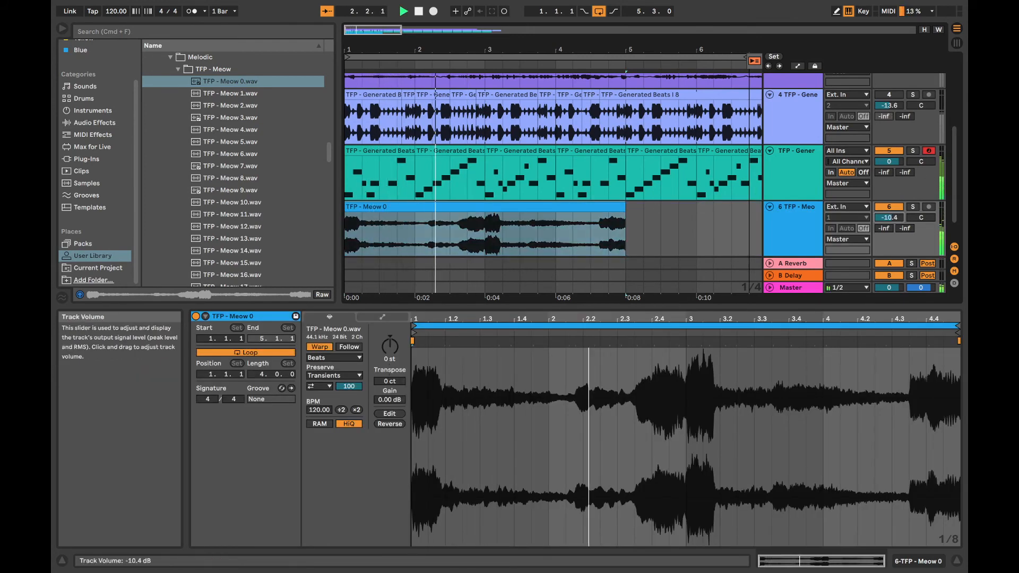
left_click_drag(627, 212, 807, 209)
left_click_drag(887, 218, 886, 223)
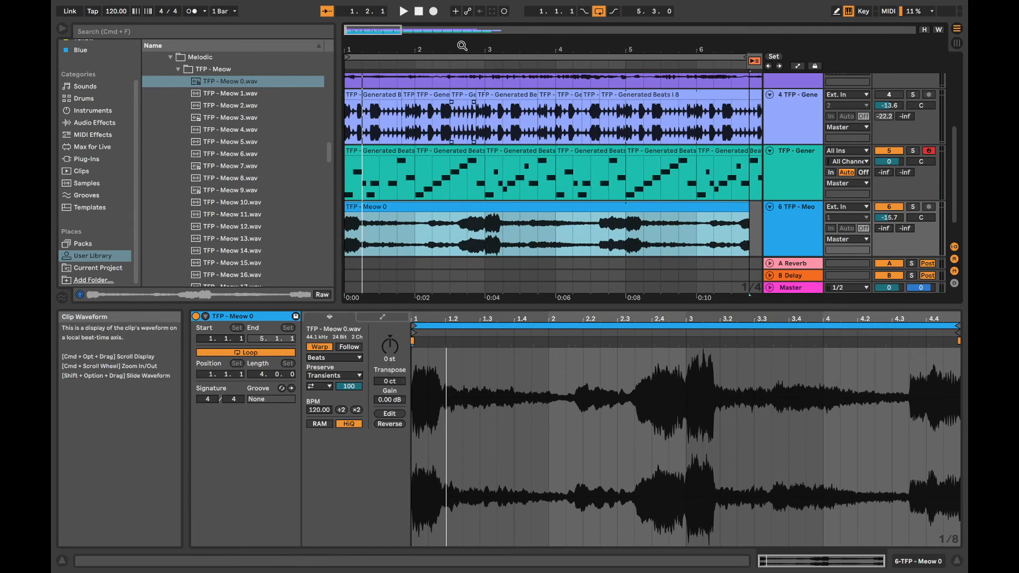
Move the TFP - Meow 0 clip to start at 6.4.1 and extend the arrangement loop to a length of 8.0.0
left_click_drag(462, 45, 405, 43)
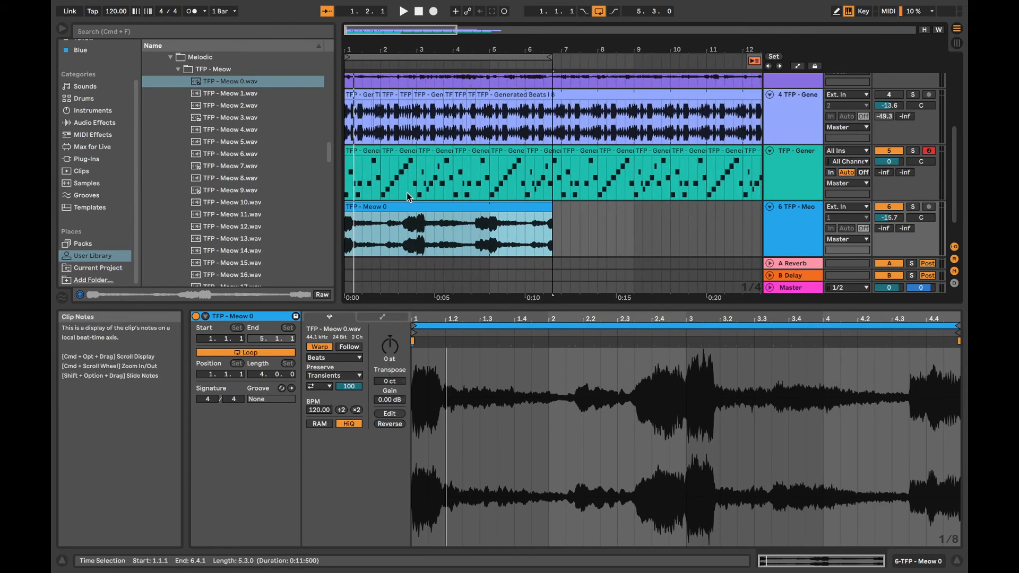
left_click_drag(414, 212, 601, 213)
left_click(534, 153)
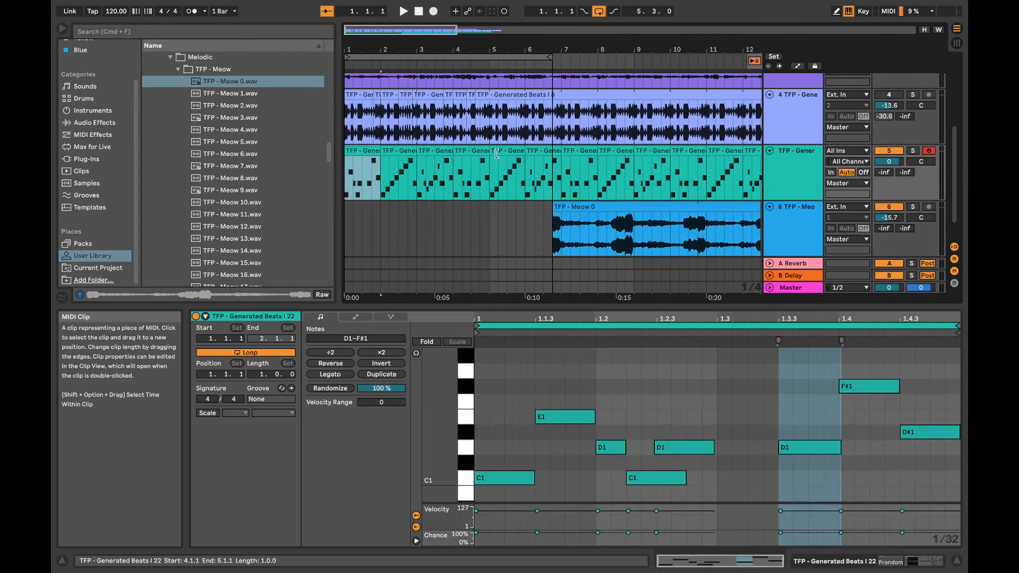
left_click(534, 152, "shift")
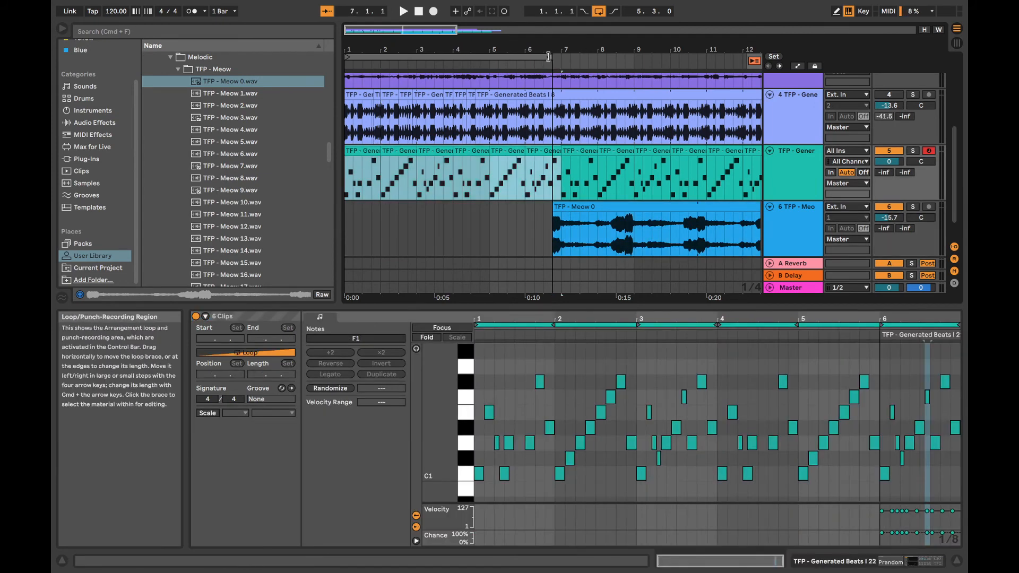
left_click_drag(550, 57, 639, 56)
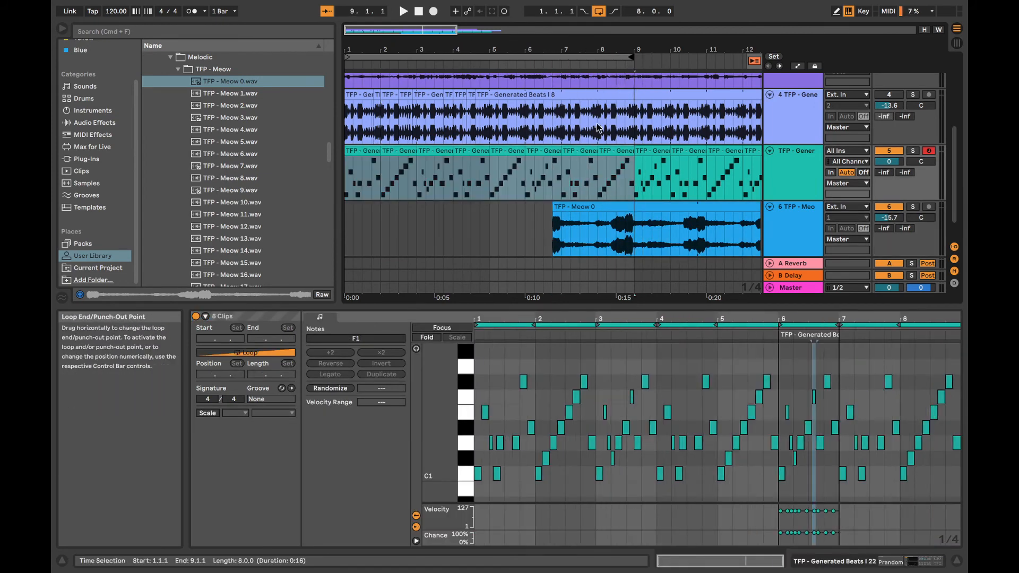
Trim the start of the TFP - Meow 0 clip on track 6 to bar 9
left_click(582, 209)
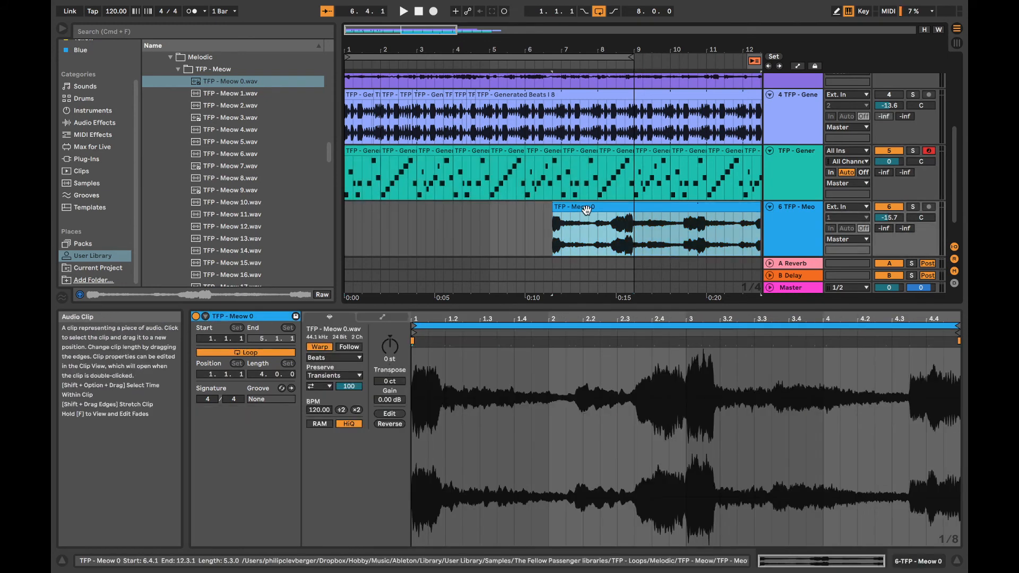
key("Delete")
key("super+z")
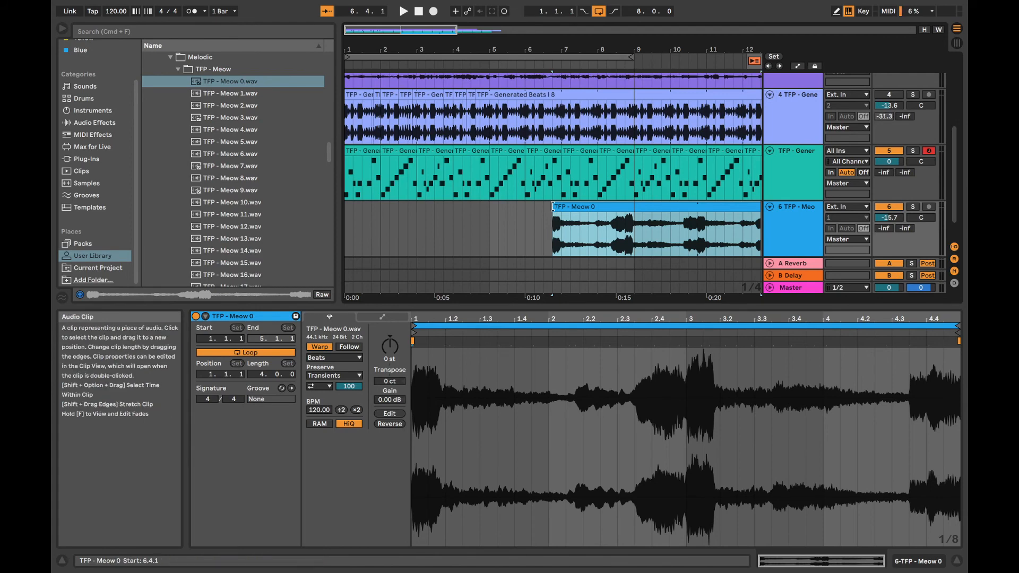
left_click_drag(552, 206, 632, 206)
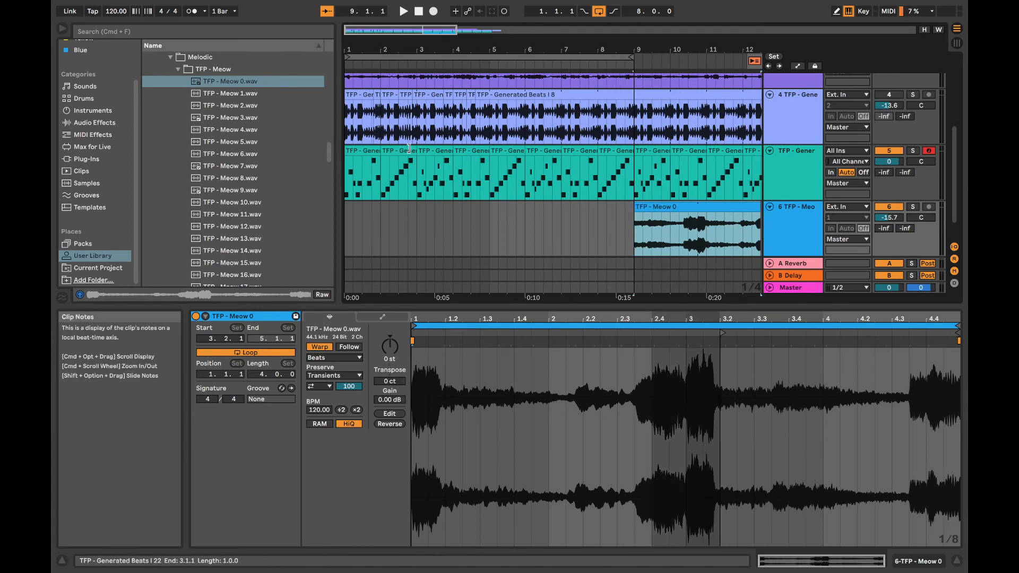
Delete the MIDI clips on the sliced track 5 from bar 1 up to bar 9
left_click(355, 156)
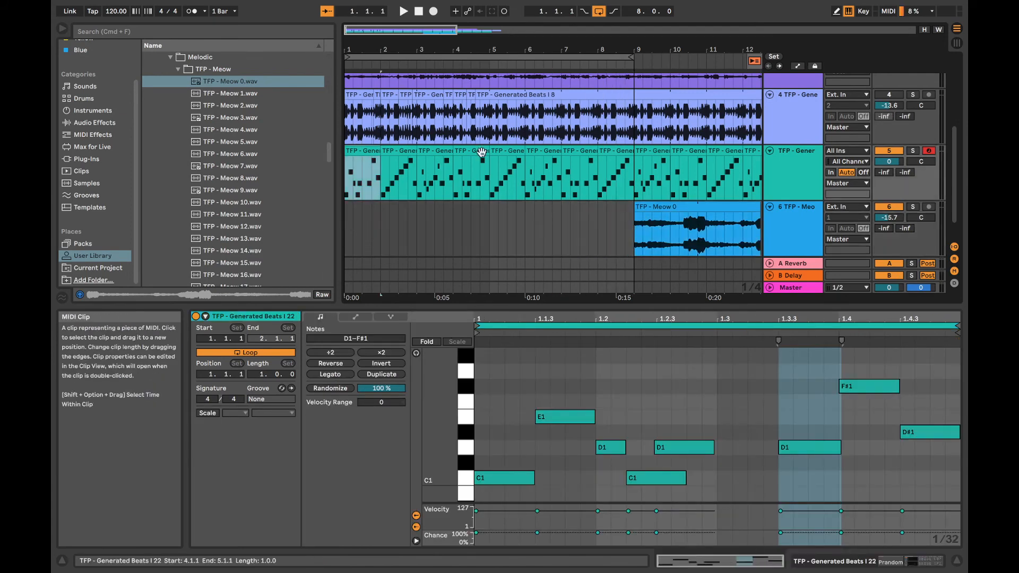
left_click(623, 152, "shift")
key("Delete")
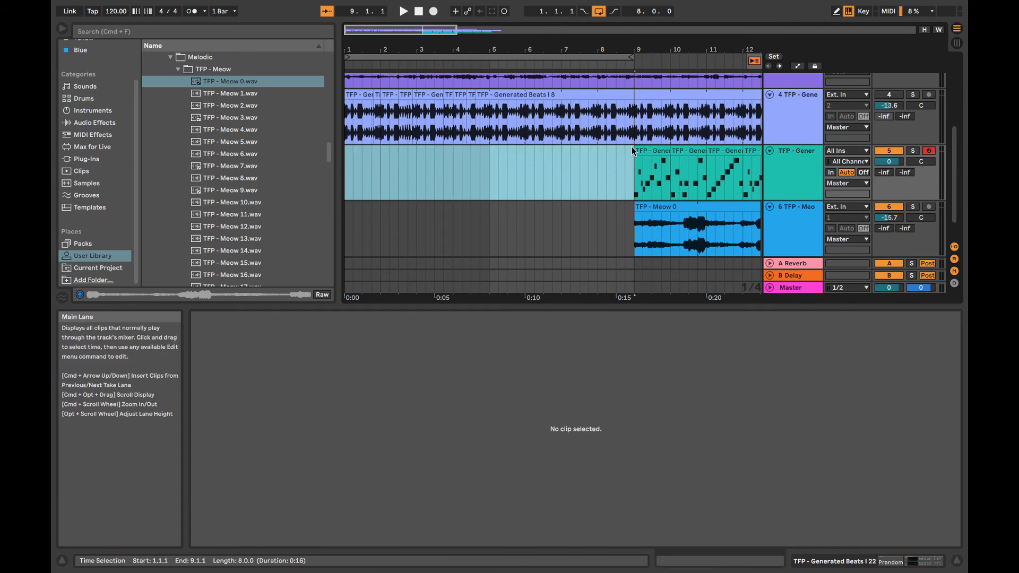
Play the arrangement from the start and activate tracks 3 and 4
scroll(632, 146, "up", 3)
scroll(632, 145, "down", 3)
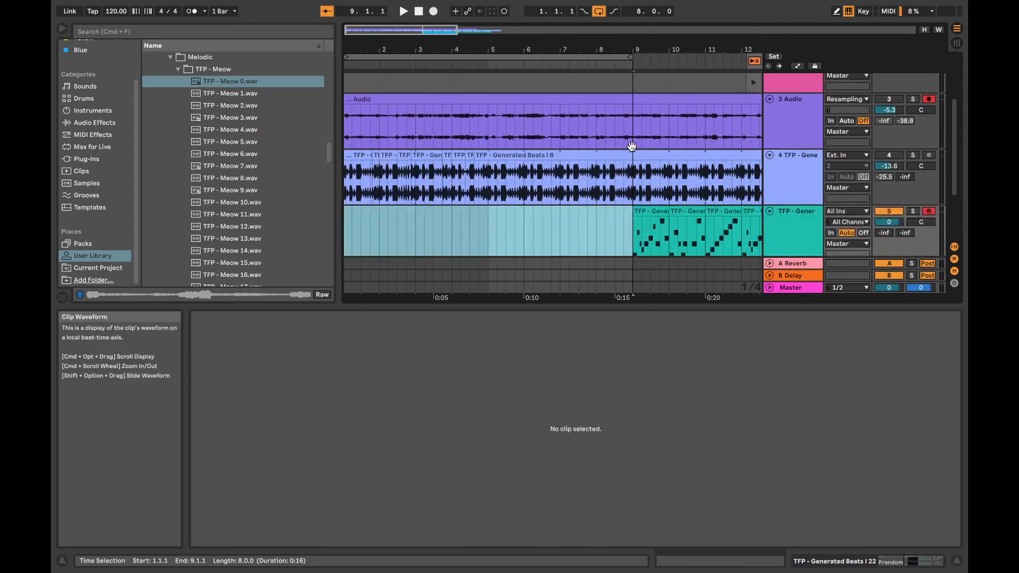
key("space")
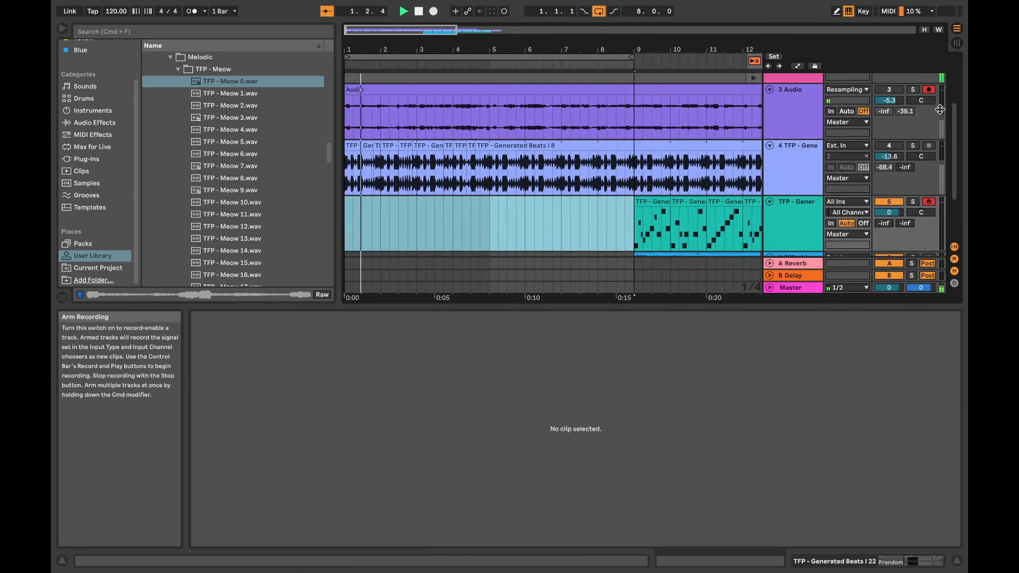
scroll(896, 227, "down", 2)
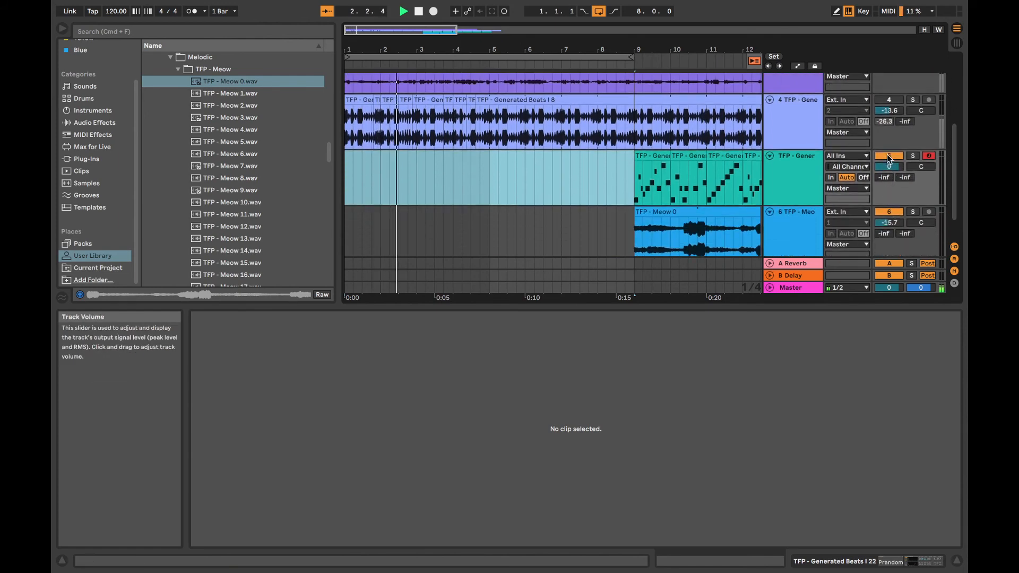
scroll(892, 201, "up", 5)
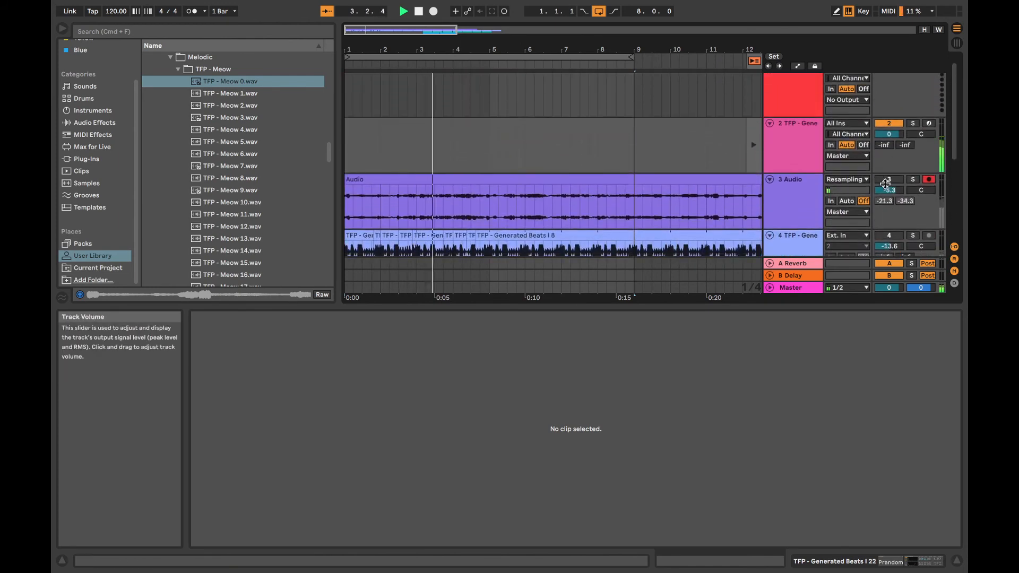
scroll(866, 215, "down", 2)
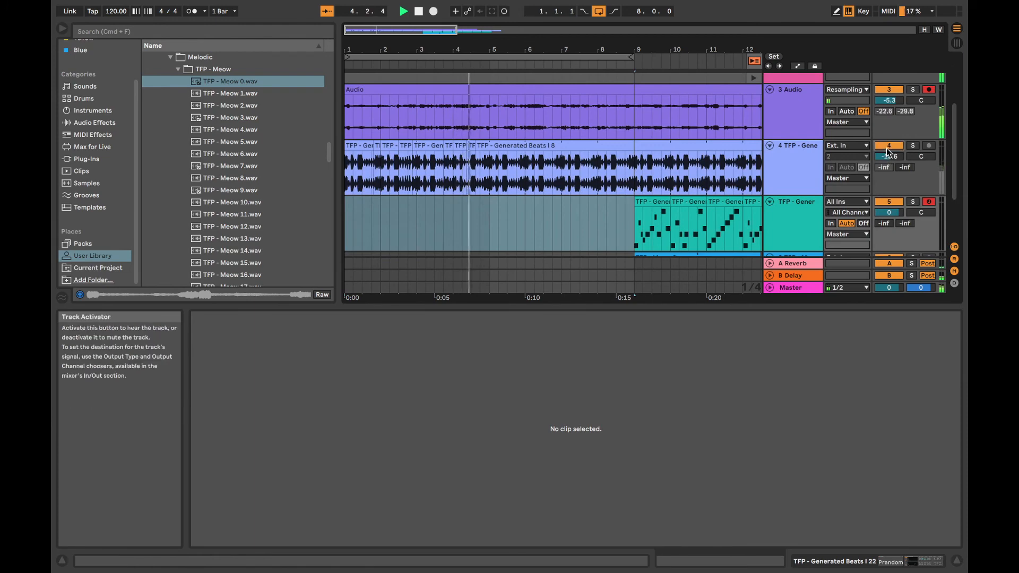
scroll(791, 167, "up", 3)
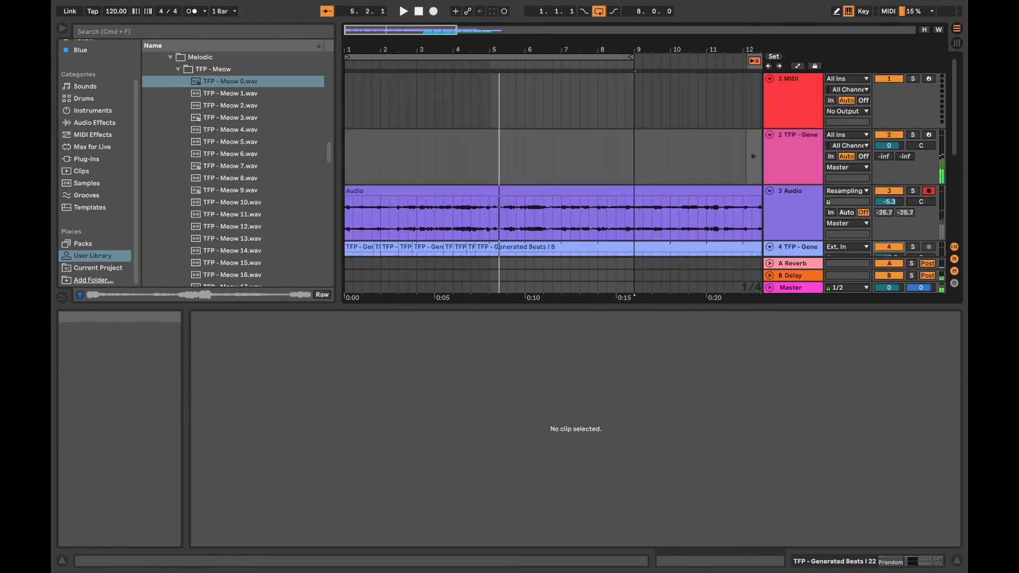
Place track 2's one-bar C3 session clip in the arrangement, looped from bar 1 to bar 5, and return the track to arrangement playback
left_click(954, 43)
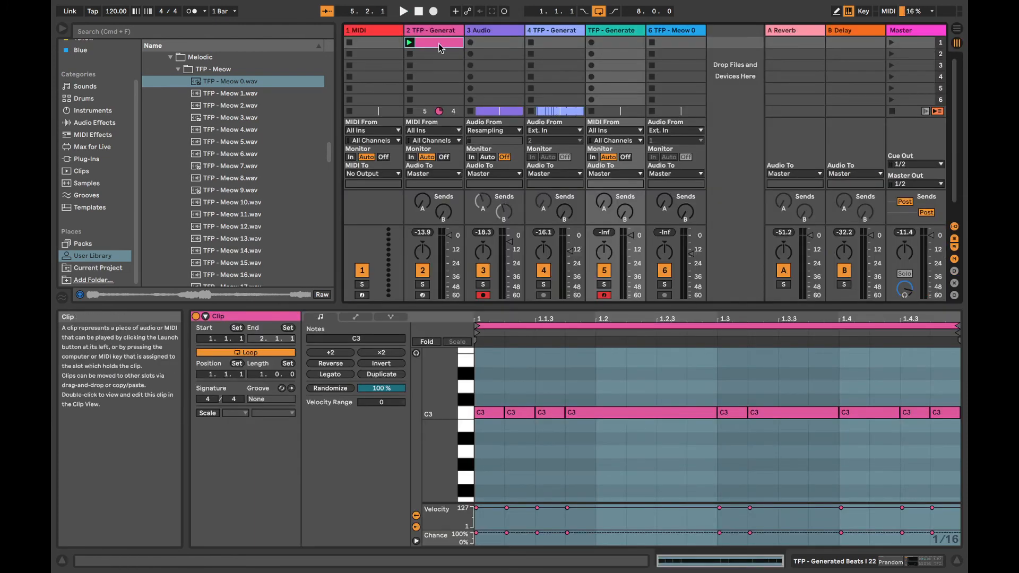
left_click(954, 28)
left_click_drag(947, 24, 490, 136)
left_click(754, 156)
key("space")
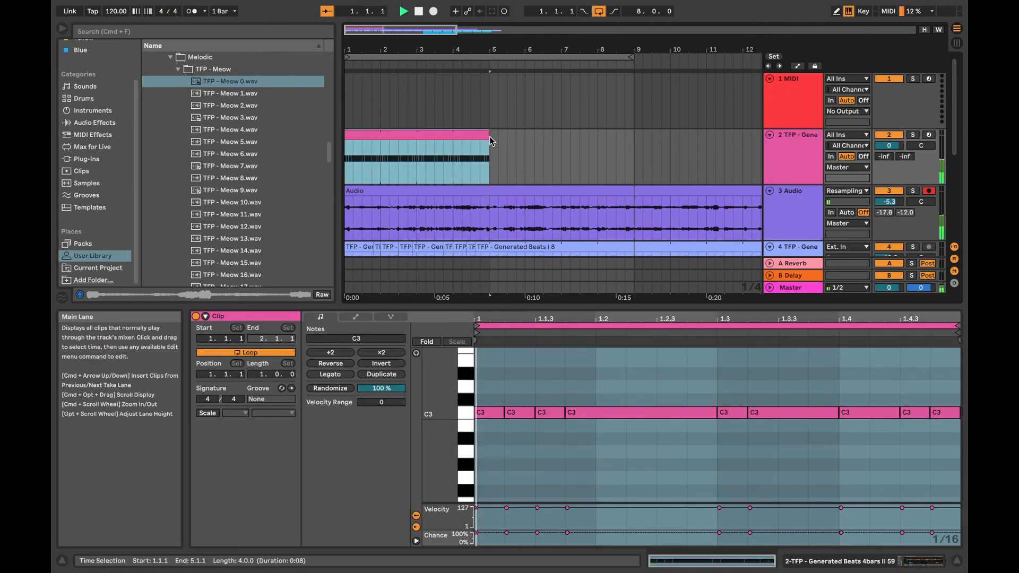
scroll(487, 155, "down", 1)
scroll(488, 155, "down", 3)
scroll(487, 155, "up", 2)
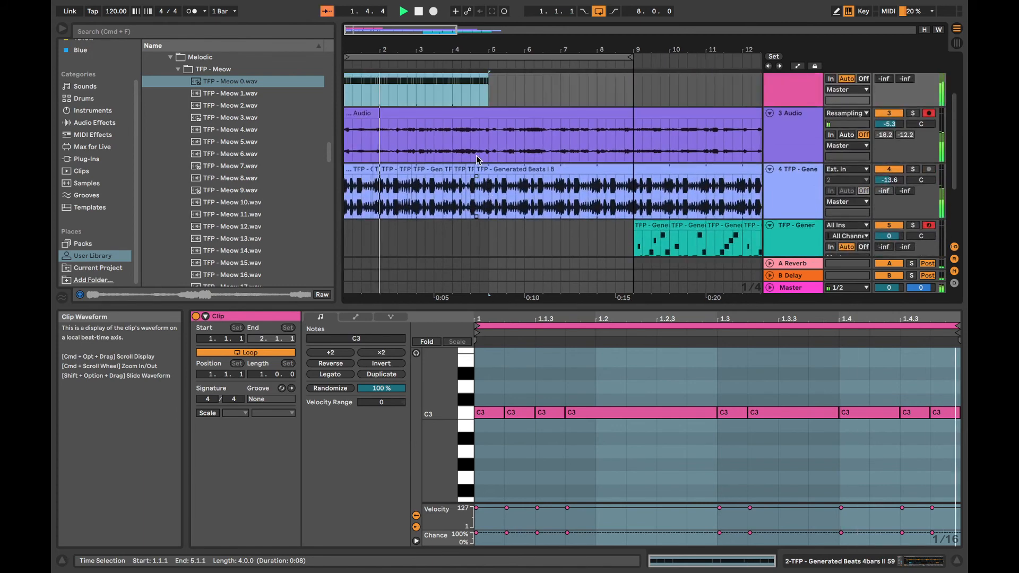
key("space")
Shift all nine TFP - Generated Beats I 8 clips on track 4 so they start at bar 5
left_click(425, 182)
left_click(348, 170)
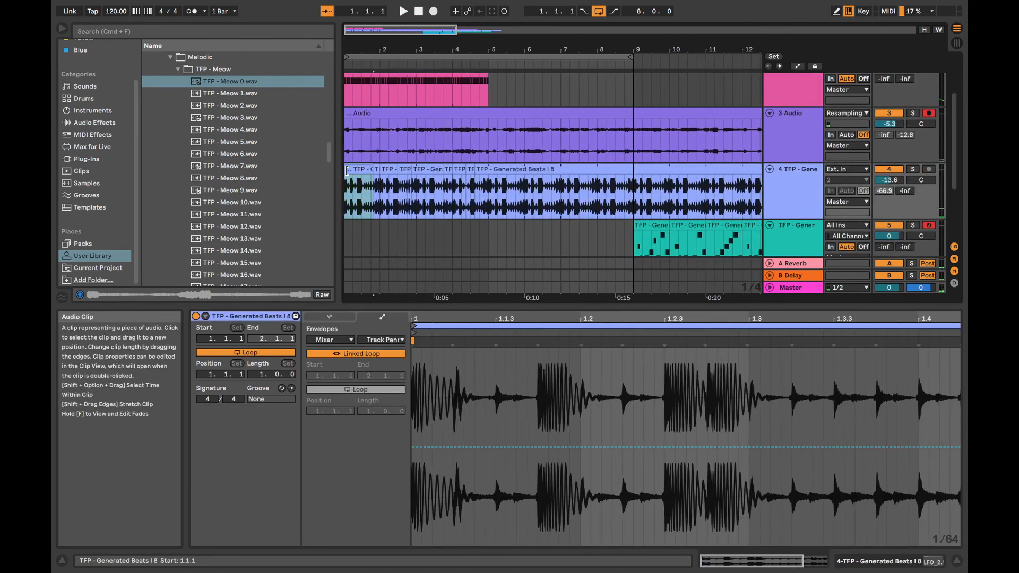
left_click(483, 169, "shift")
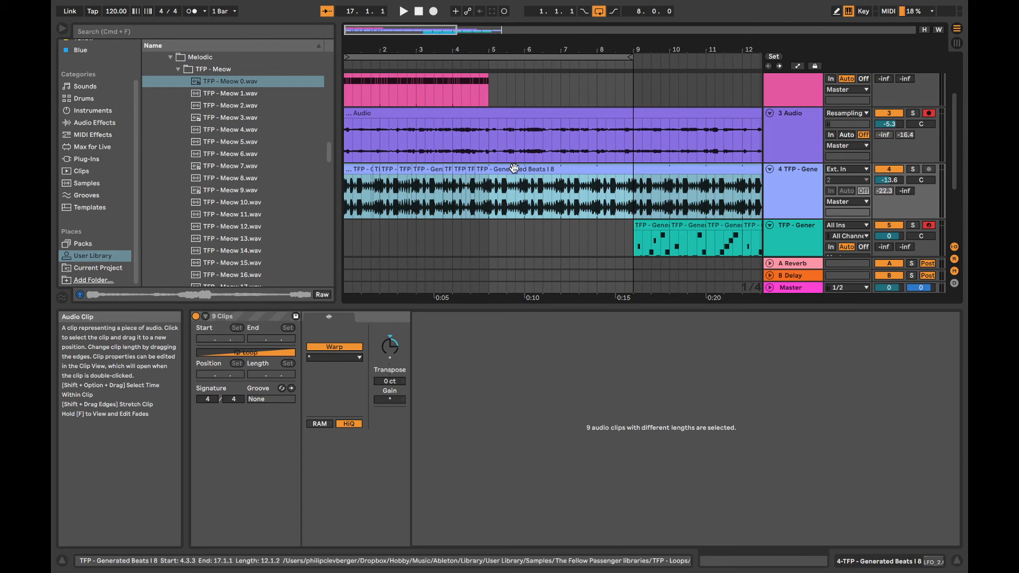
left_click_drag(515, 169, 641, 169)
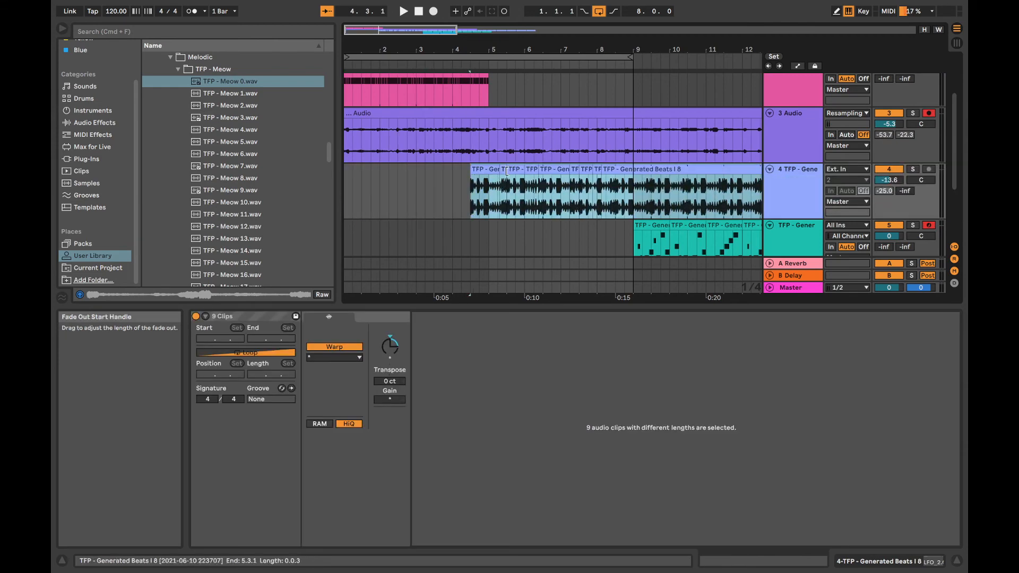
left_click_drag(516, 168, 537, 170)
Play the arrangement from bar 1 and review where the clips enter on each track
left_click(418, 11)
left_click(403, 12)
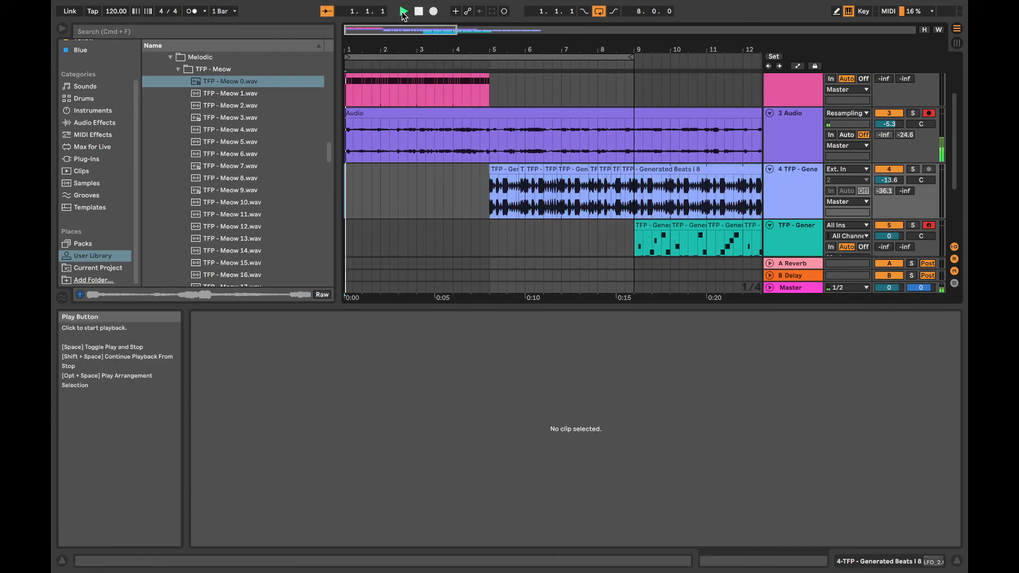
scroll(538, 154, "down", 4)
scroll(537, 154, "right", 3)
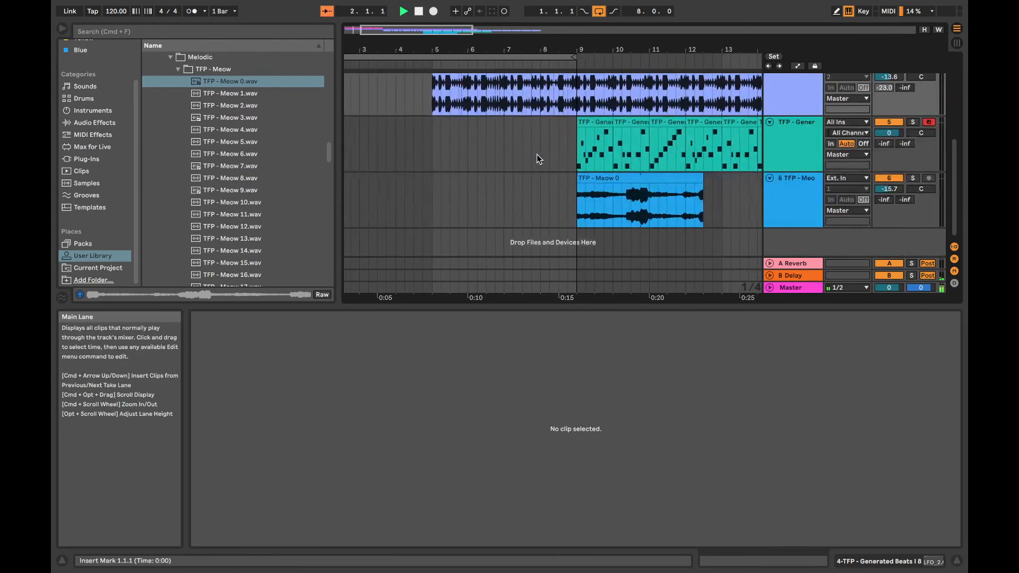
scroll(536, 153, "up", 3)
scroll(537, 153, "right", 1)
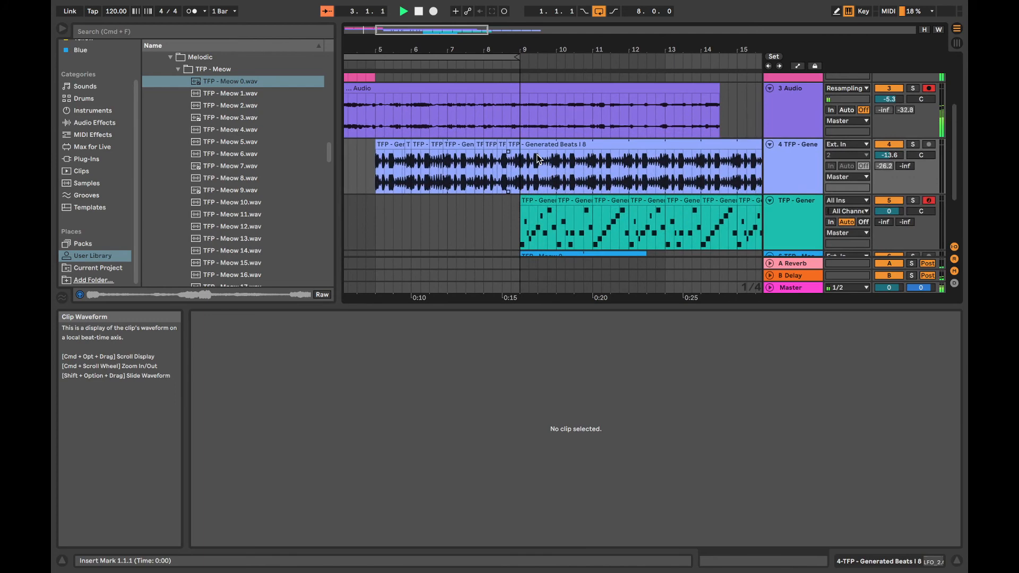
scroll(537, 158, "left", 3)
scroll(541, 155, "up", 1)
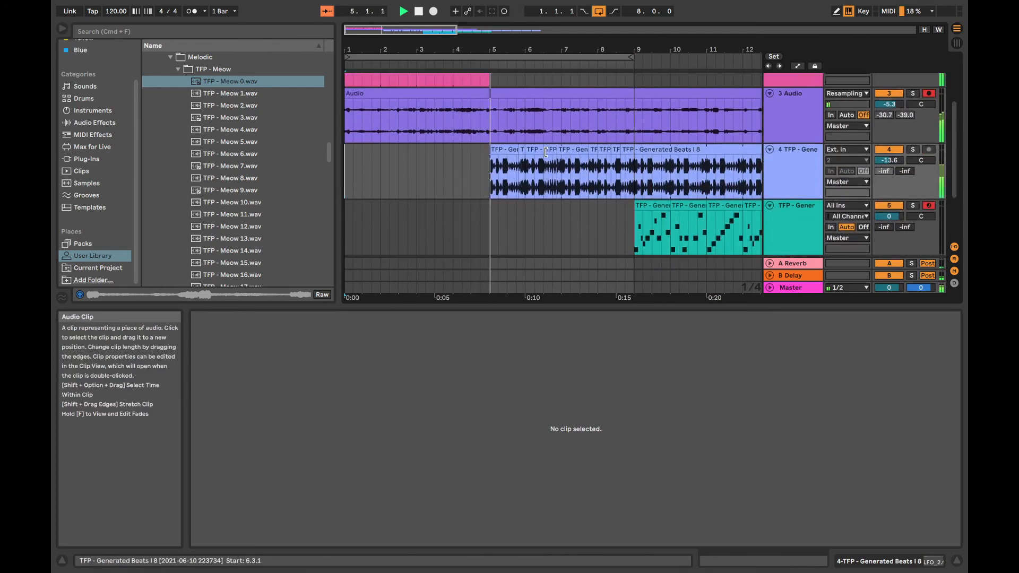
scroll(514, 149, "up", 1)
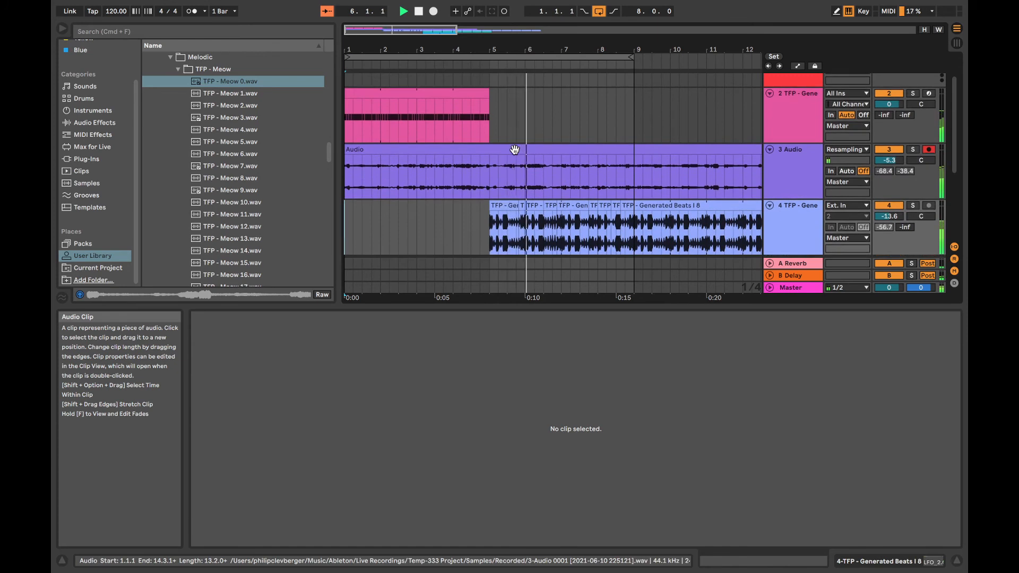
Extend the C3 clip on track 2 to bar 9 and lengthen the arrangement loop to 13.3.0
left_click_drag(489, 96, 631, 93)
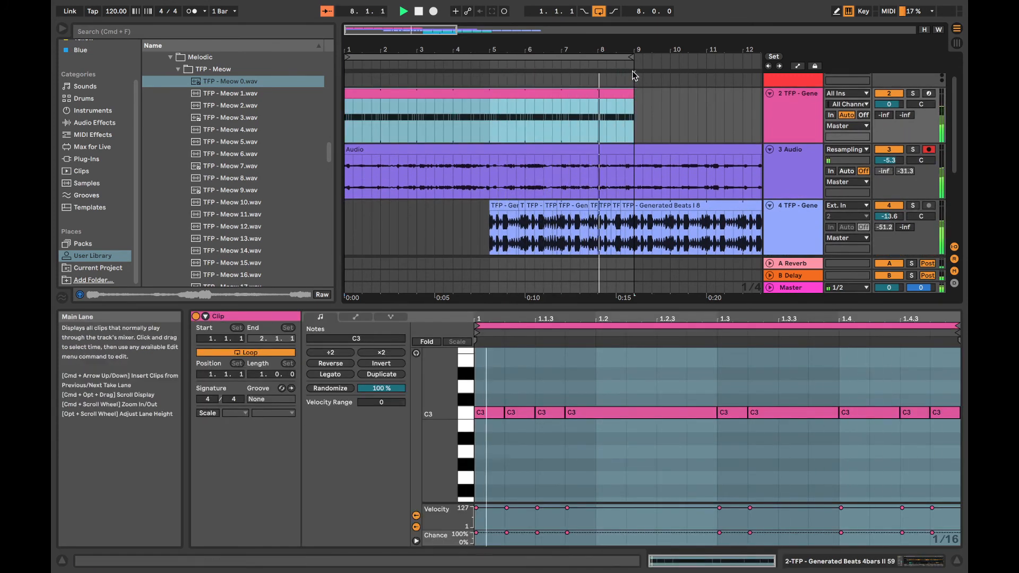
left_click_drag(631, 57, 823, 59)
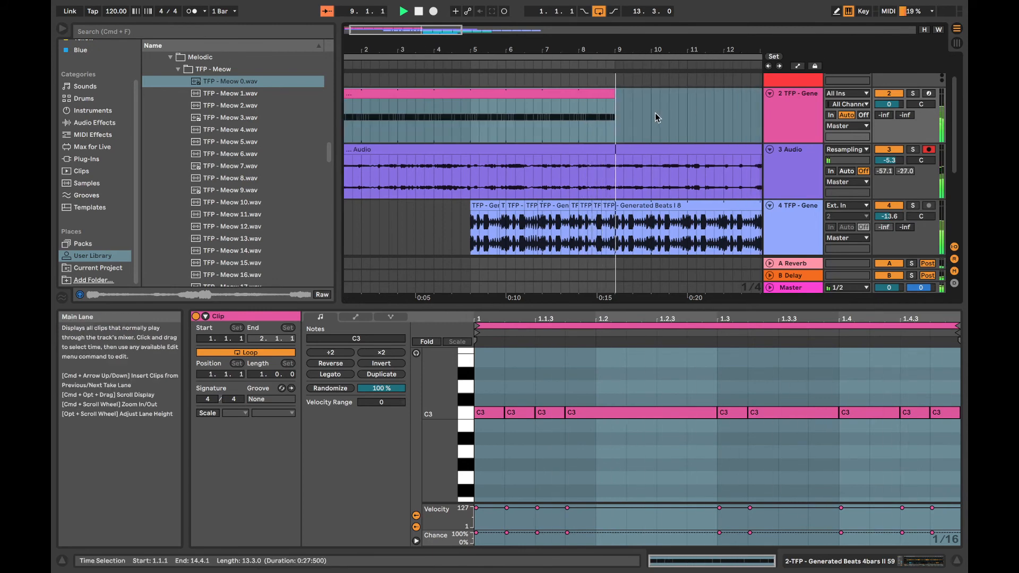
scroll(652, 130, "down", 5)
scroll(651, 131, "up", 5)
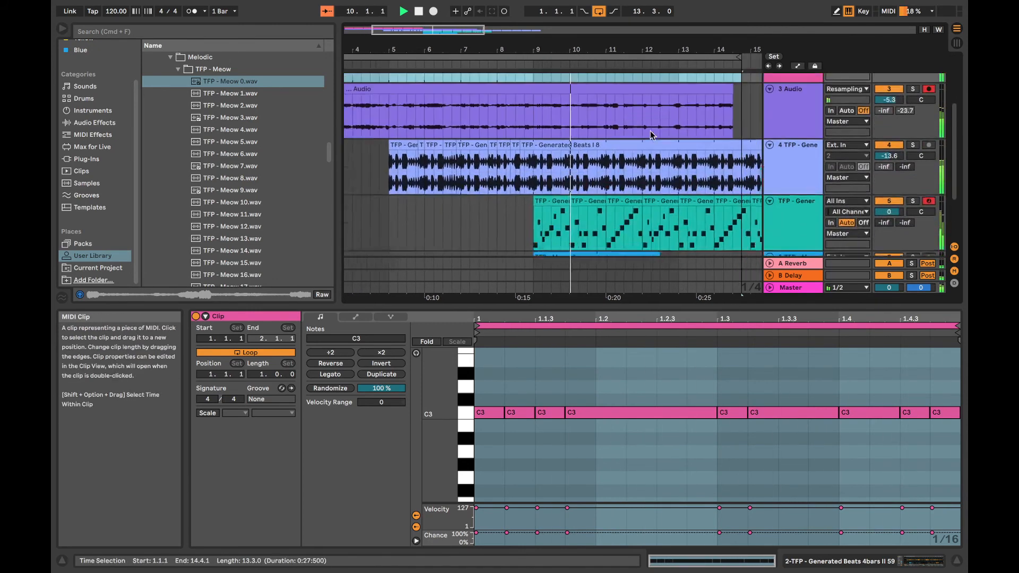
Shorten the Audio clip on track 3 to end at bar 9 and play the arrangement across that transition
left_click_drag(713, 135, 517, 134)
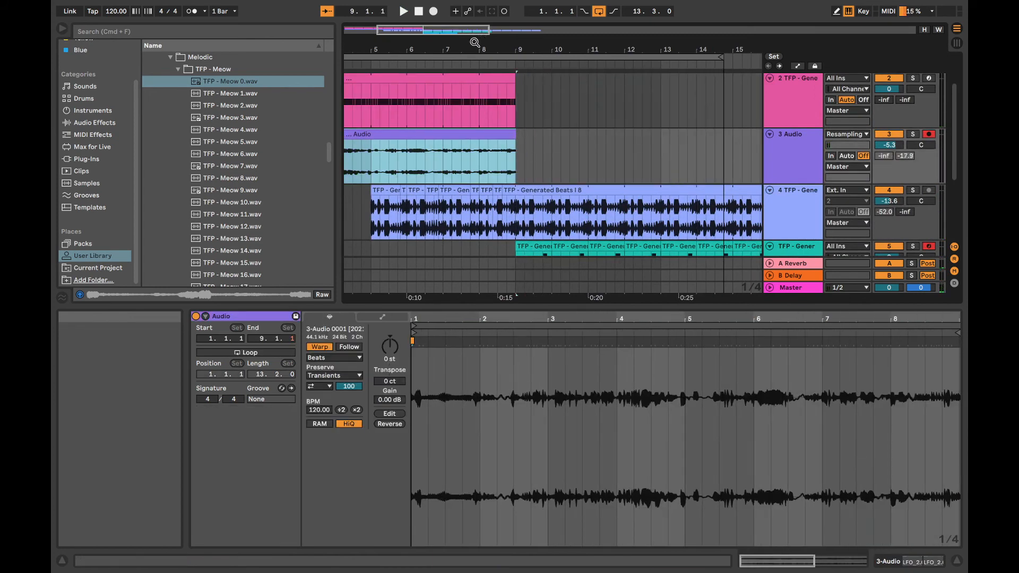
left_click(466, 63)
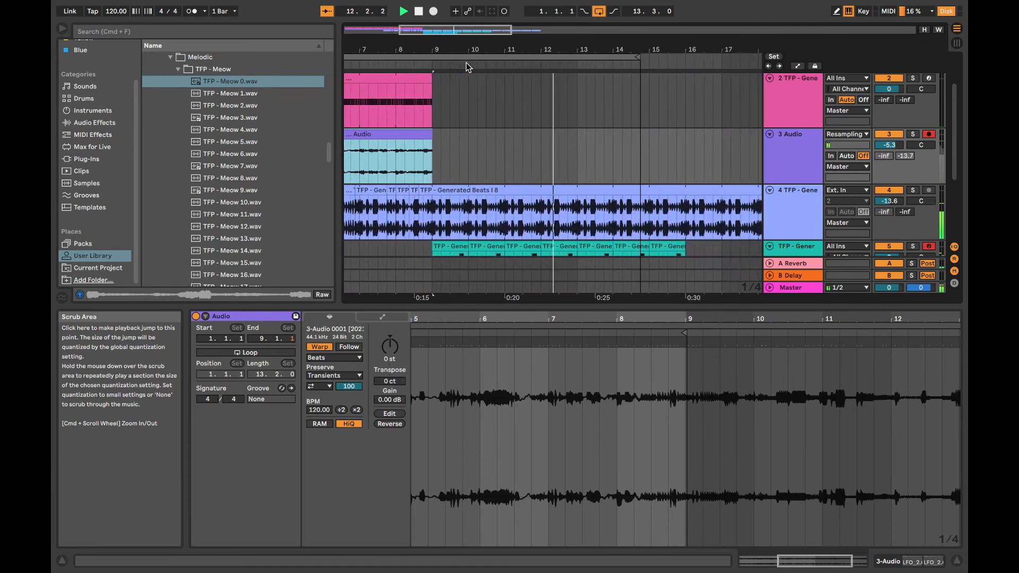
scroll(499, 159, "down", 4)
scroll(499, 159, "left", 1)
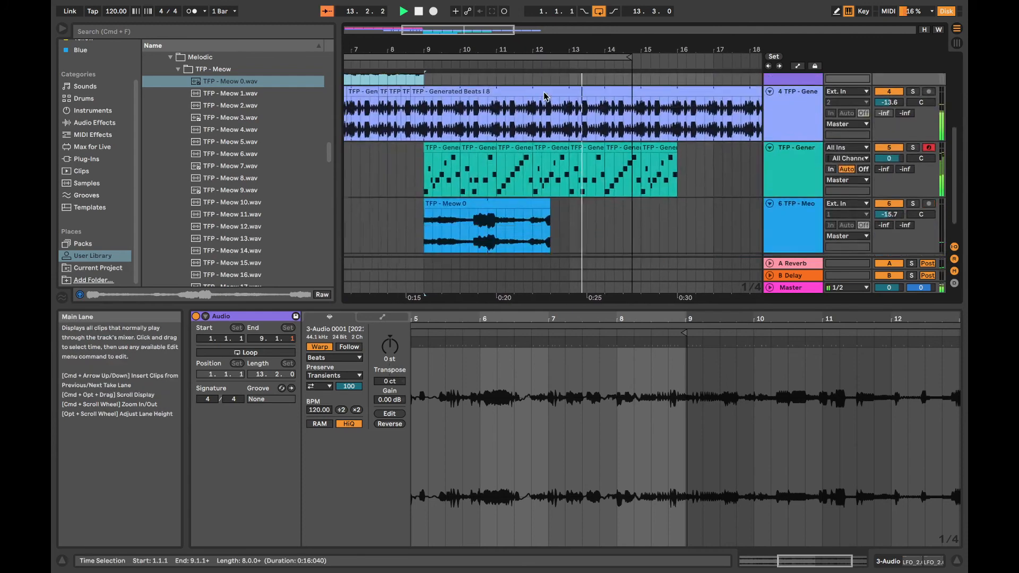
Extend the TFP - Meow 0 clip on track 6 to bar 15 and lengthen the arrangement loop to 16.0.0
key("space")
left_click_drag(564, 178, 647, 176)
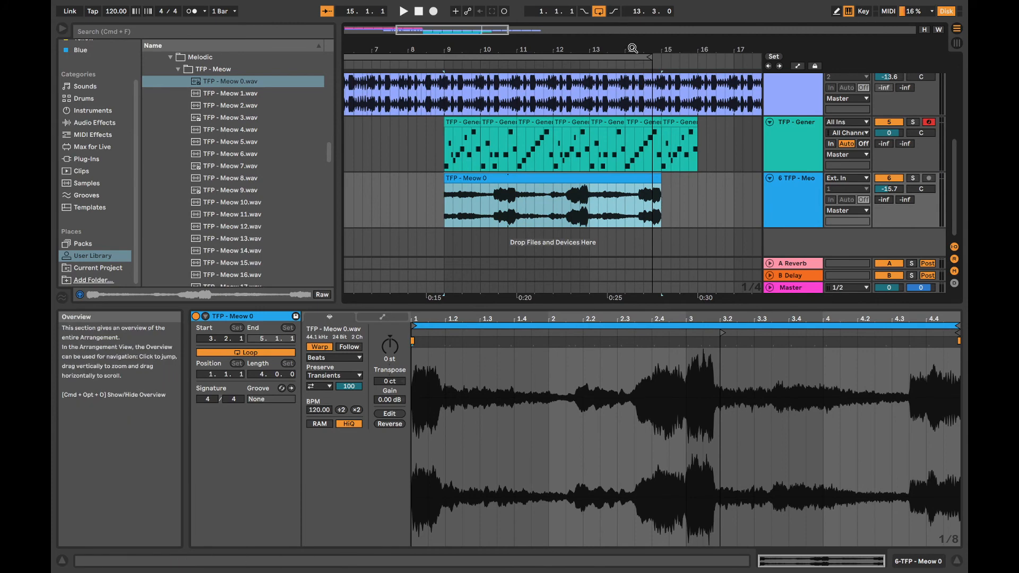
left_click_drag(651, 57, 733, 58)
key("space")
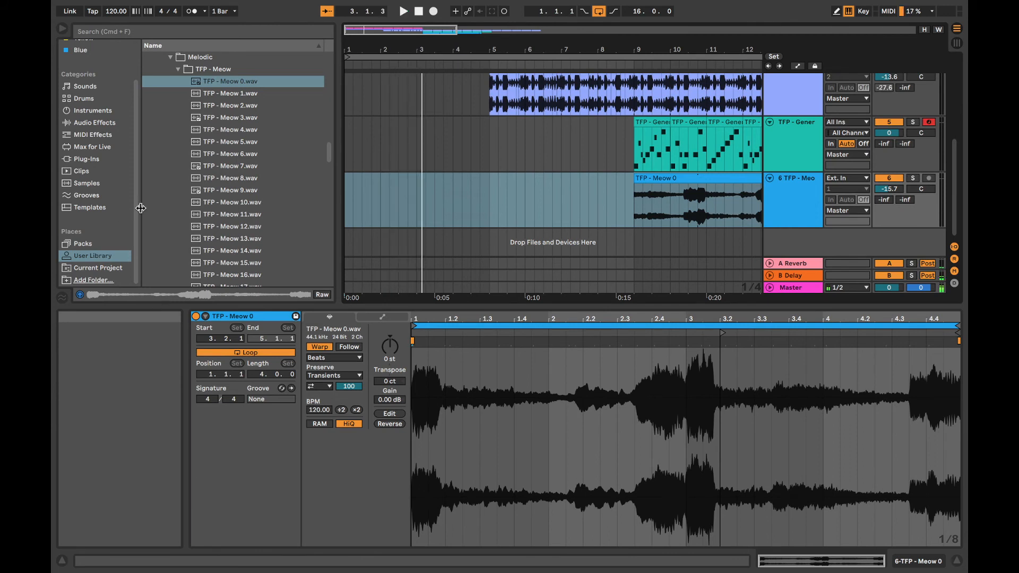
Insert a new MIDI track below the TFP - Meow track
left_click(392, 248)
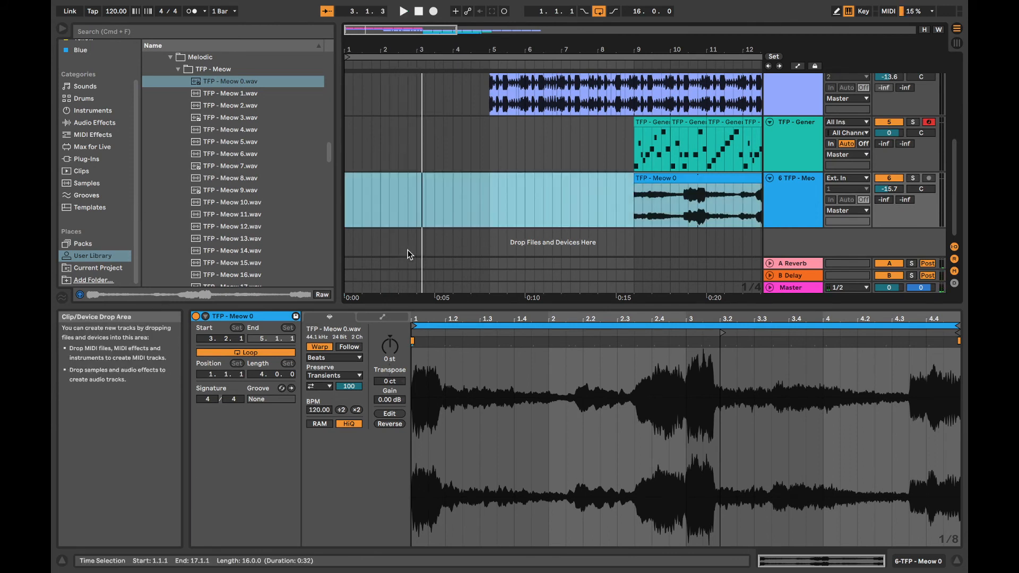
left_click(381, 243)
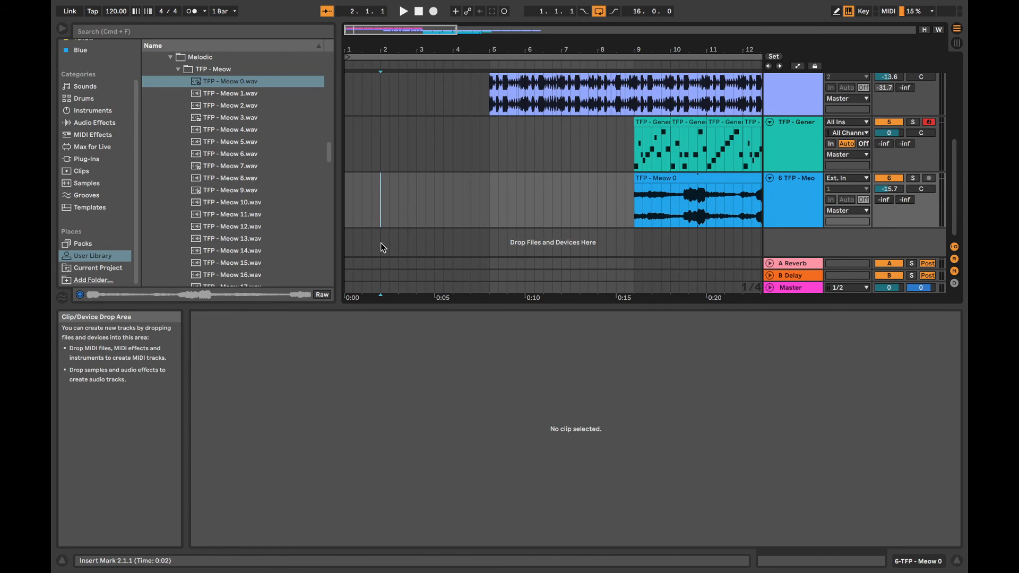
left_click_drag(381, 243, 337, 245)
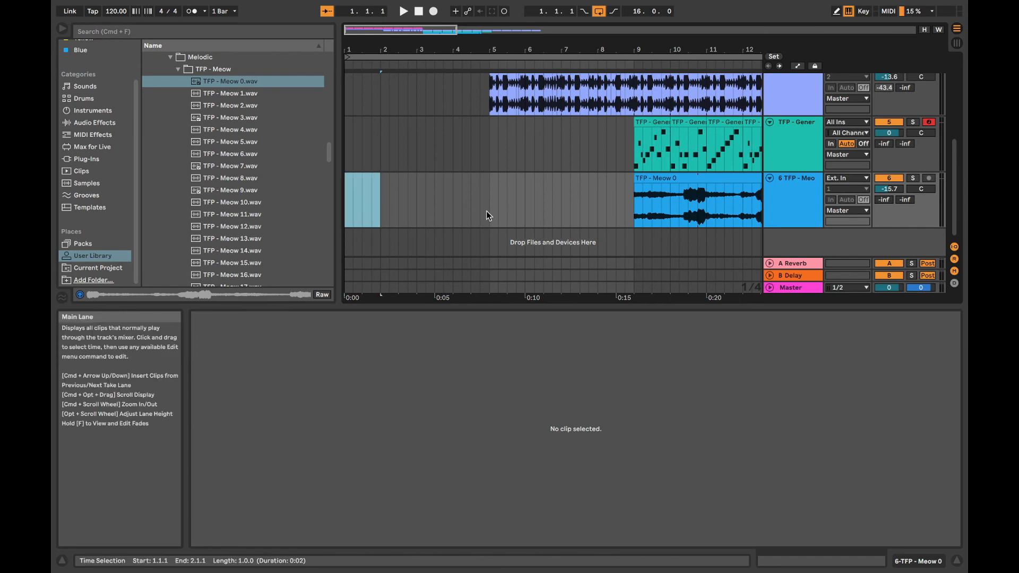
left_click(381, 261)
right_click(806, 249)
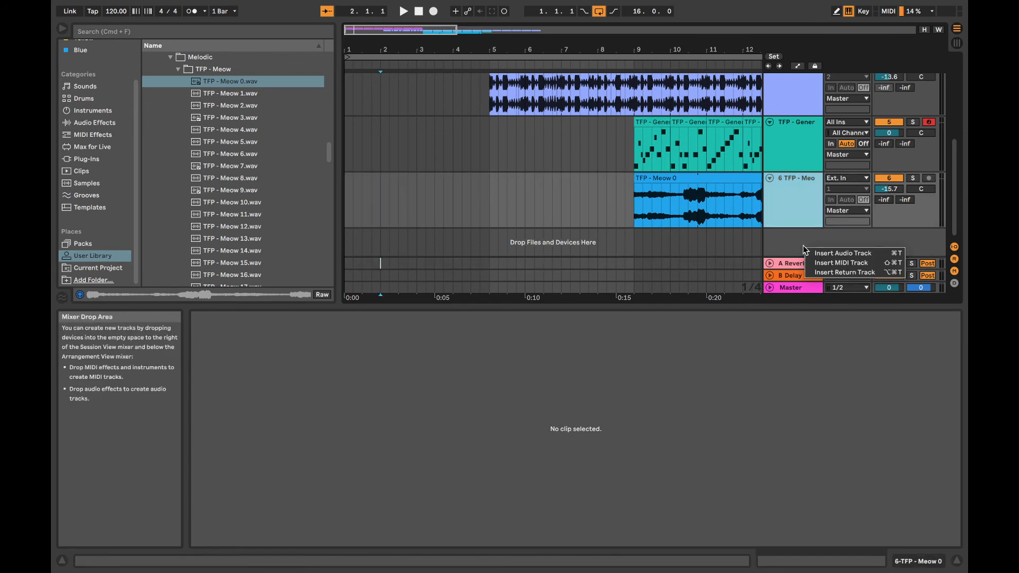
key("Return")
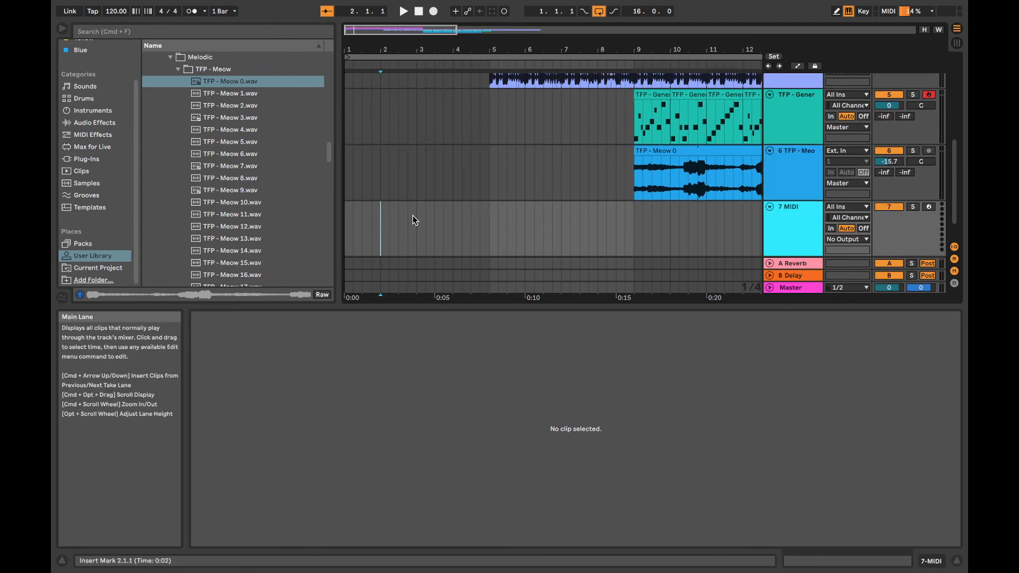
Create an empty one-bar MIDI clip at bar 1 on the new MIDI track
left_click(373, 218)
left_click_drag(374, 215, 281, 210)
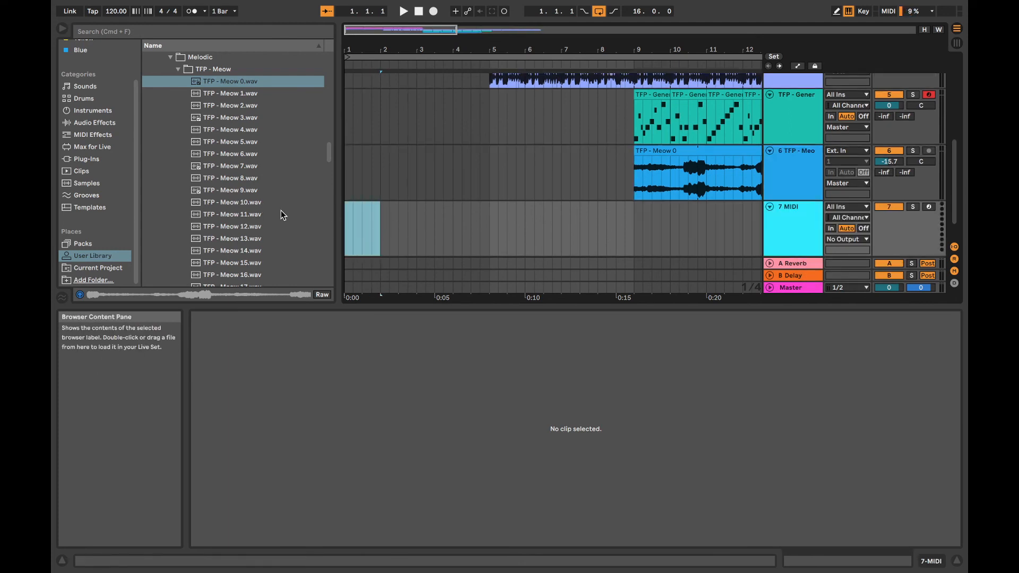
key("super+shift+m")
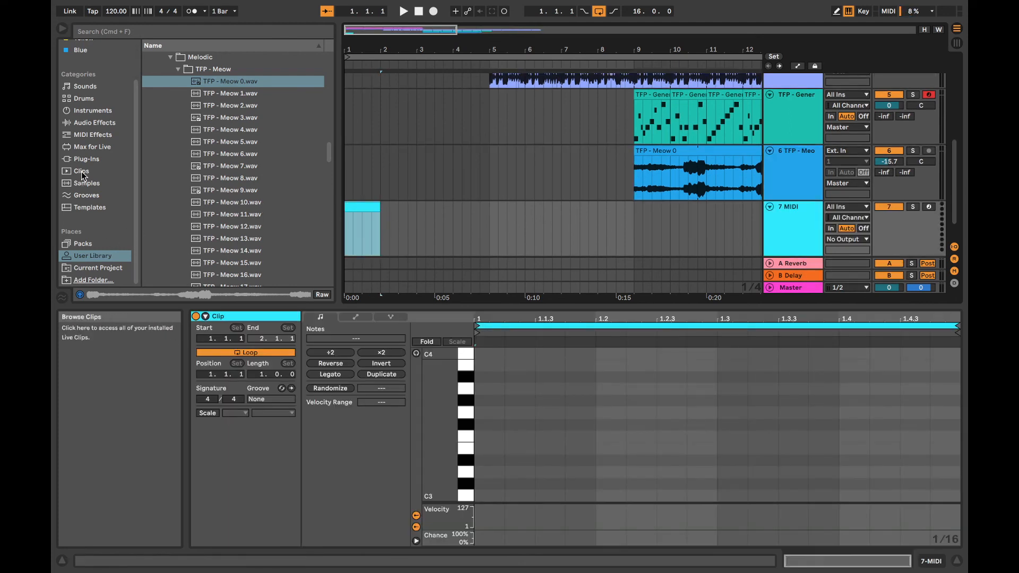
Load the TFP - Kick DIY 1.adg preset from the User Library onto track 7
left_click(180, 70)
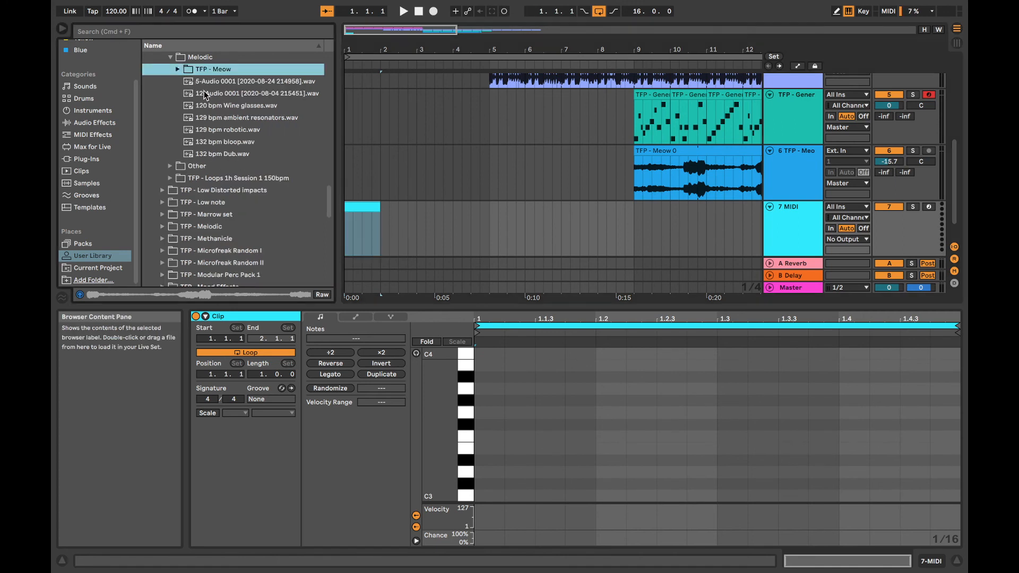
scroll(213, 154, "down", 15)
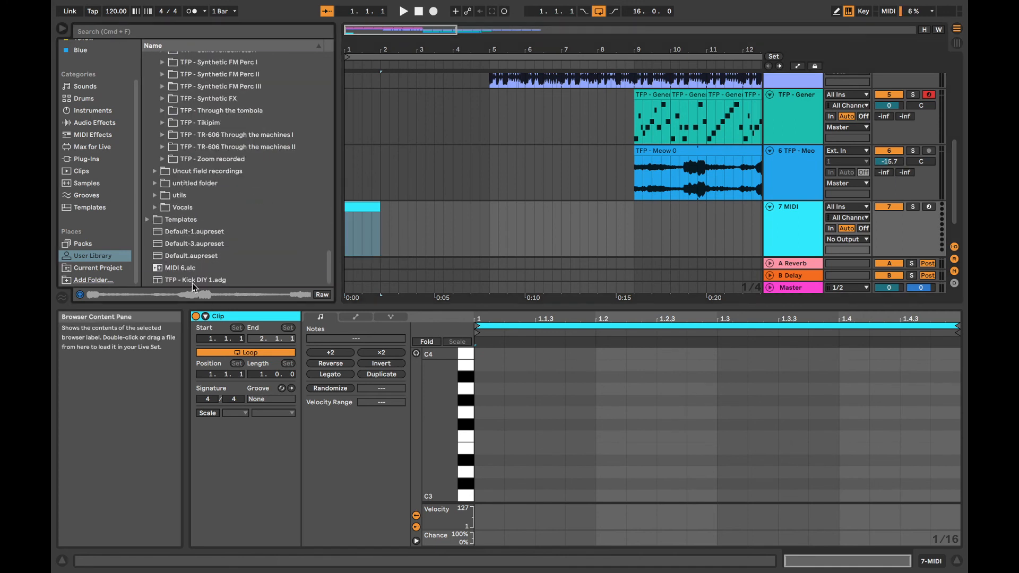
left_click(187, 281)
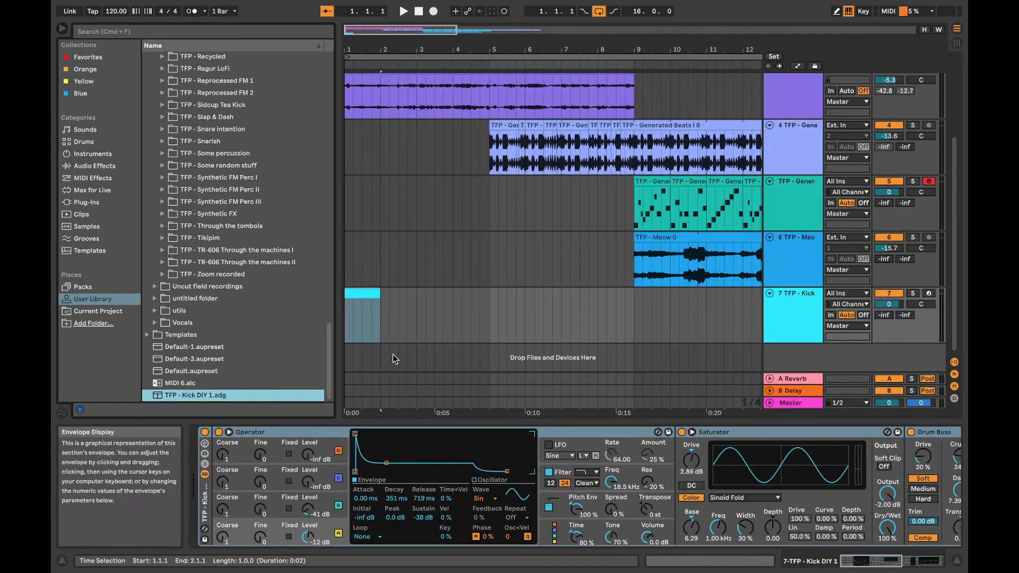
Draw C3 kick notes at 1.1.1, 1.2.3 and 1.4.1 in the clip and lower the kick track's volume to -7.3 dB
double_click(352, 293)
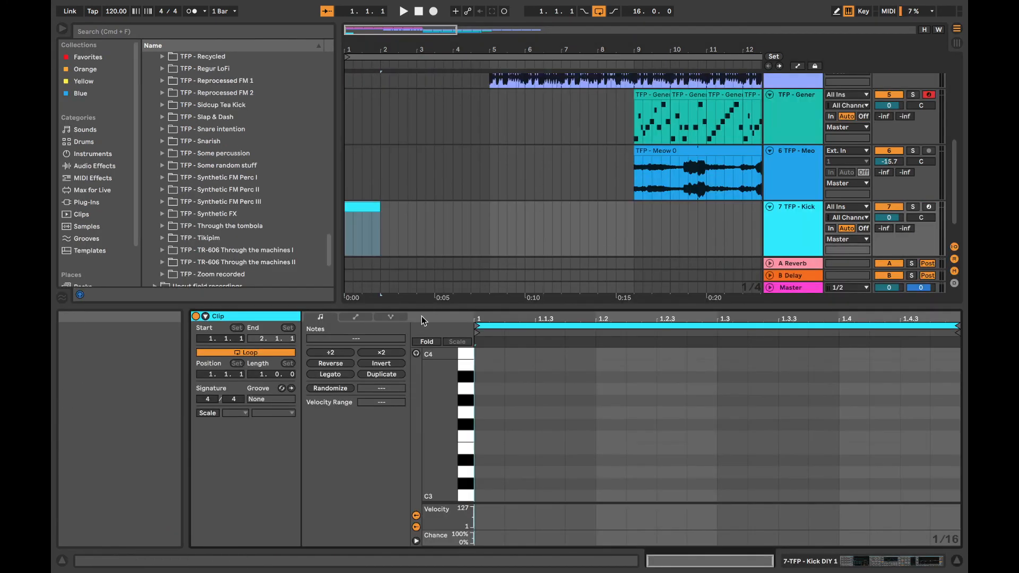
left_click(837, 11)
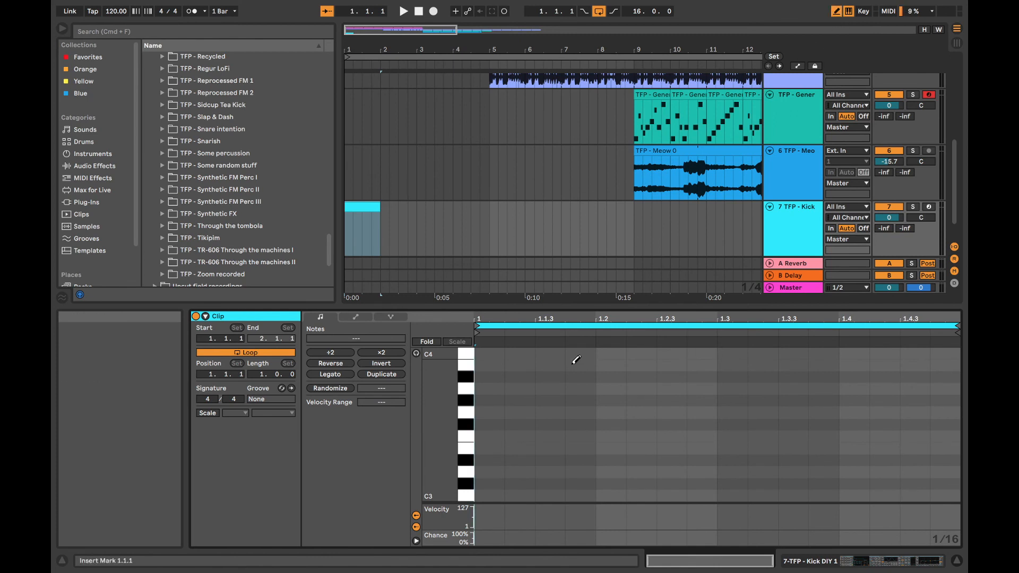
left_click(492, 493)
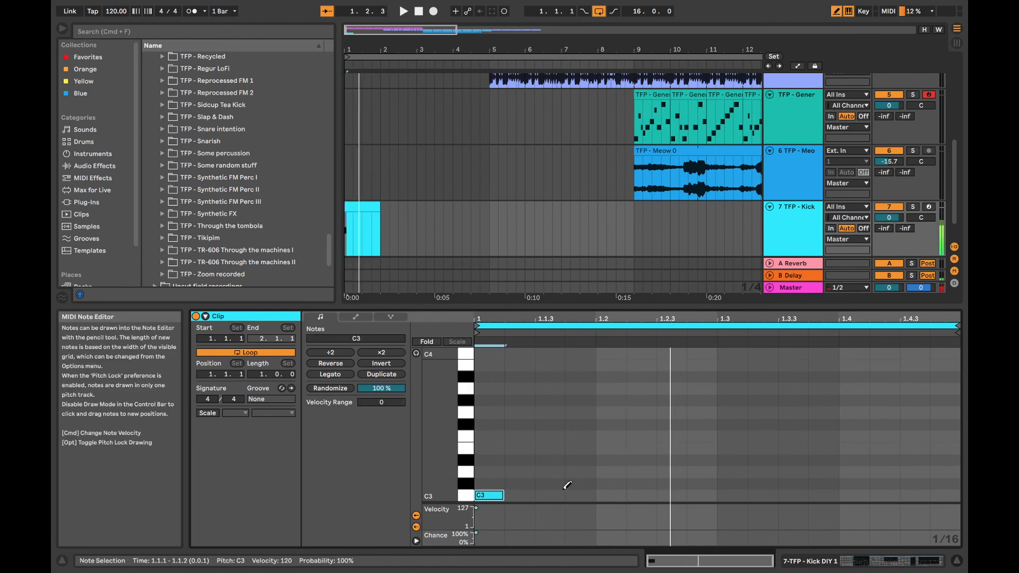
left_click_drag(891, 217, 890, 232)
key("space")
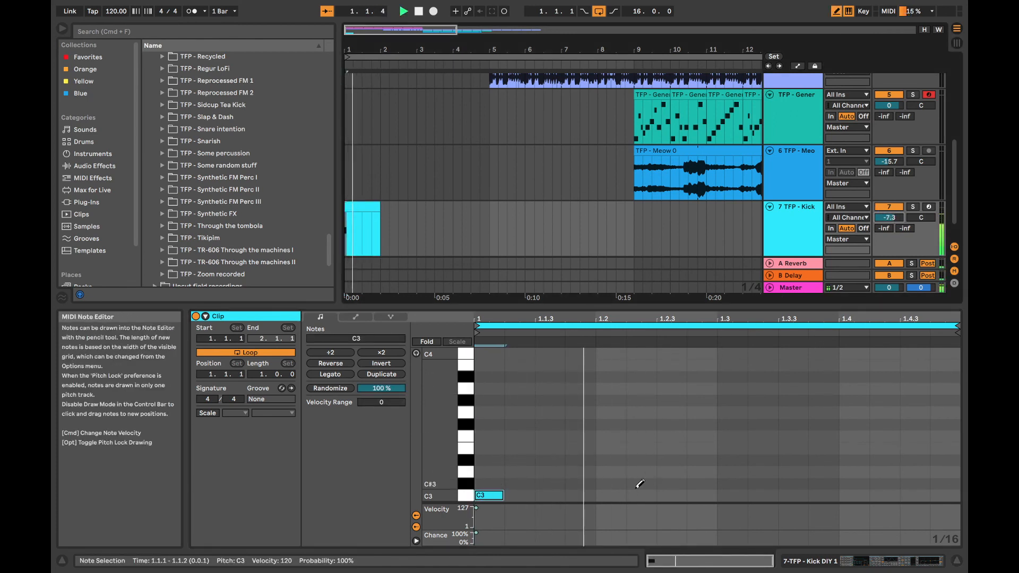
left_click(661, 493)
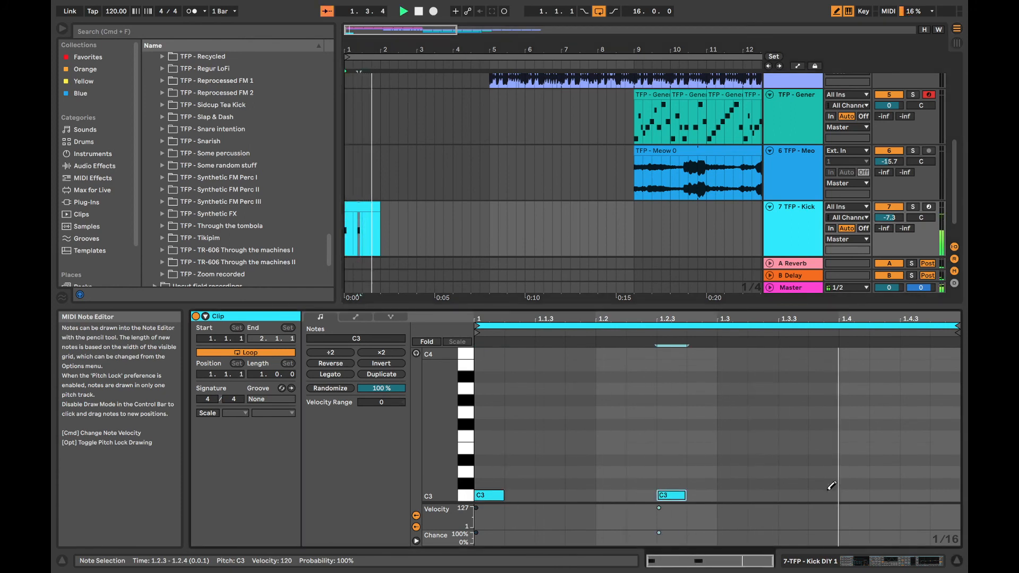
left_click(850, 495)
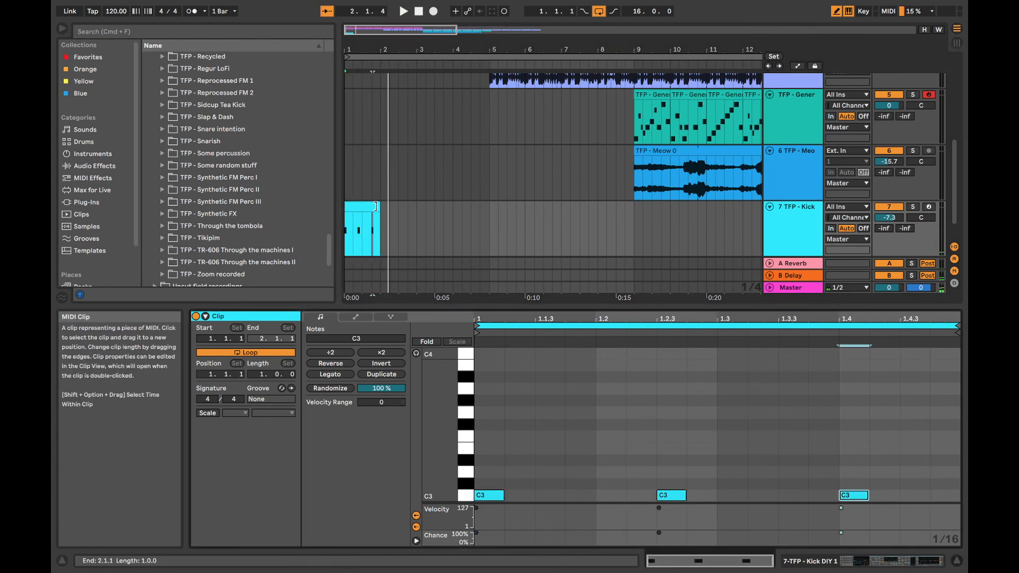
Extend the one-bar kick clip on track 7 so its pattern repeats from bar 1 up to bar 5
left_click_drag(380, 206, 632, 208)
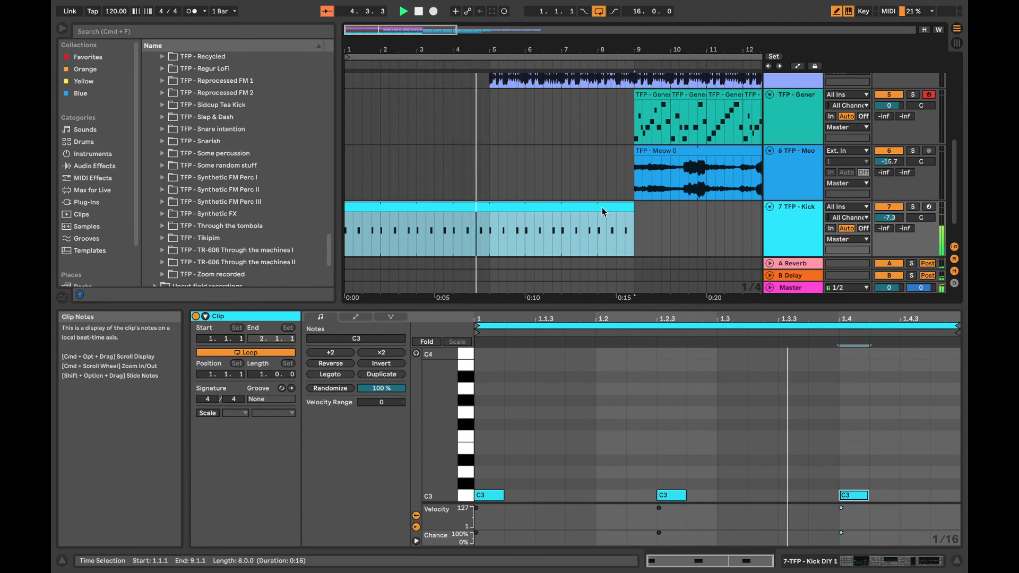
scroll(591, 187, "up", 2)
scroll(589, 188, "down", 4)
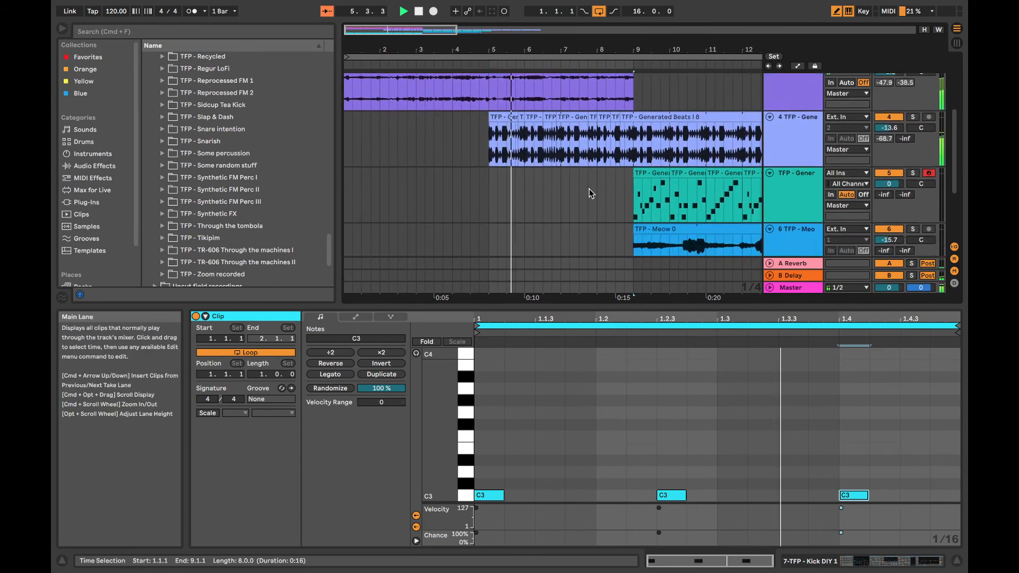
key("space")
left_click_drag(634, 178, 489, 181)
Play the arrangement from bar 1 and review how the kick leads into the later clips up to bar 9
key("space")
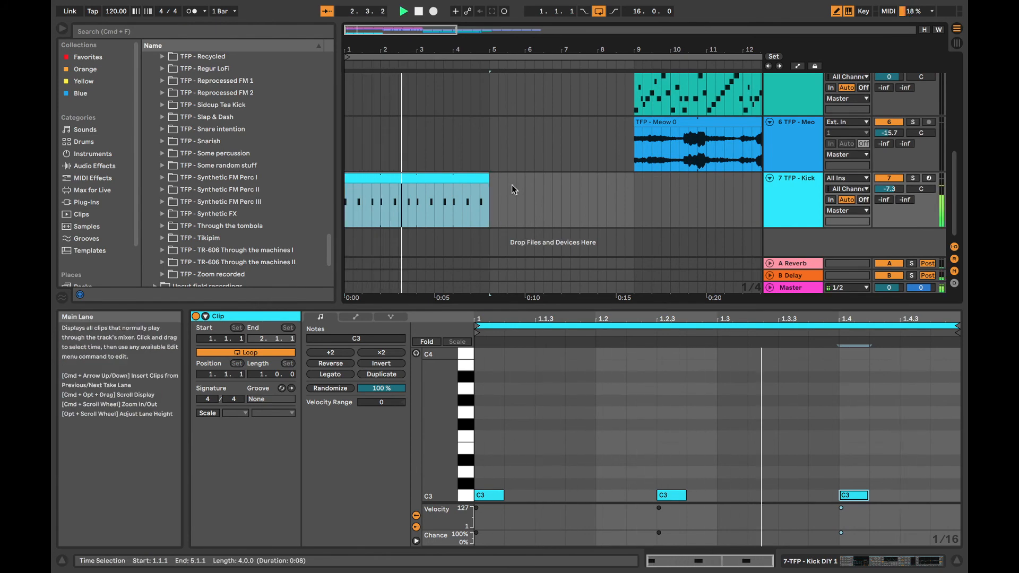
scroll(512, 186, "up", 5)
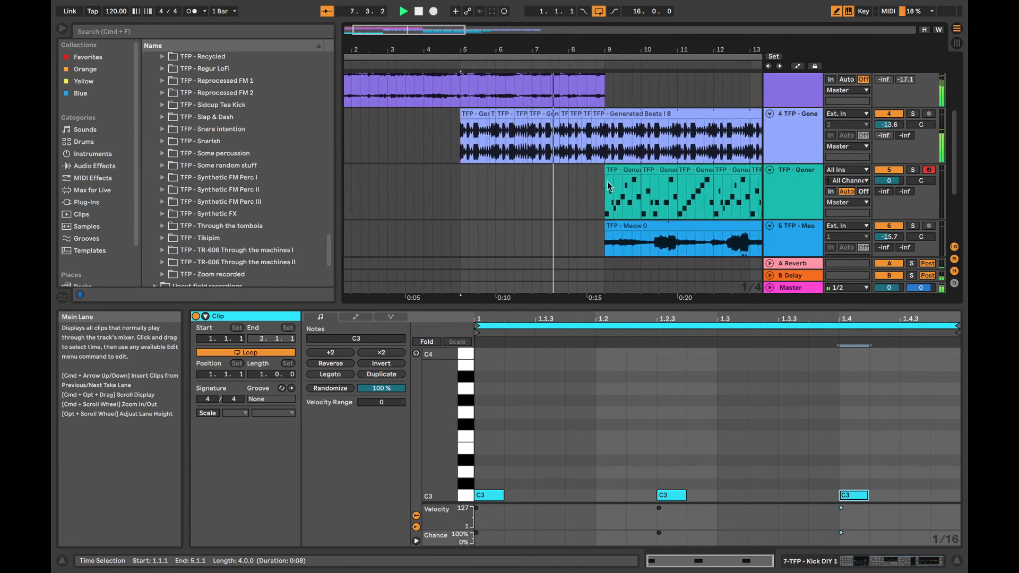
scroll(605, 186, "up", 3)
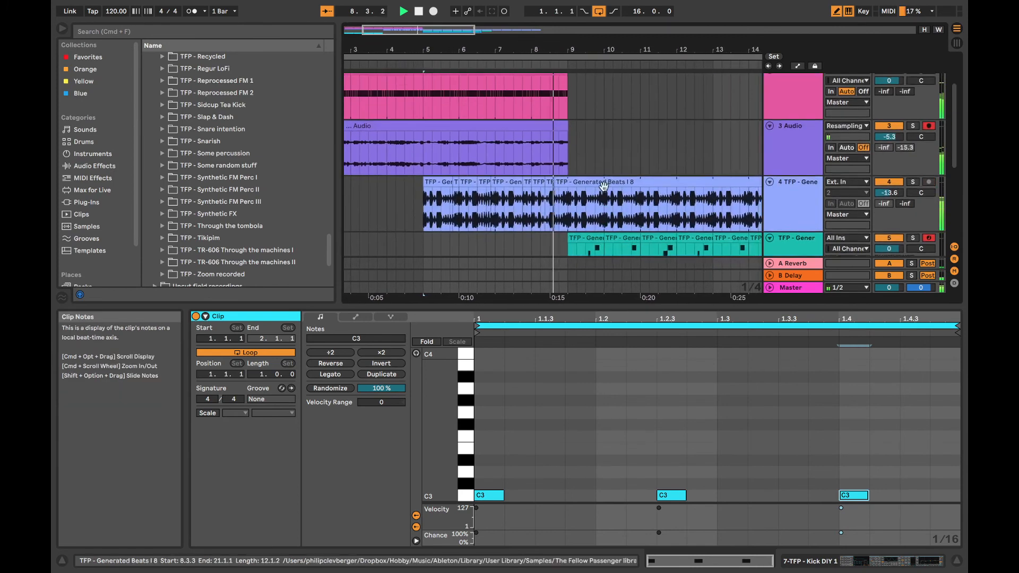
scroll(603, 185, "up", 1)
key("space")
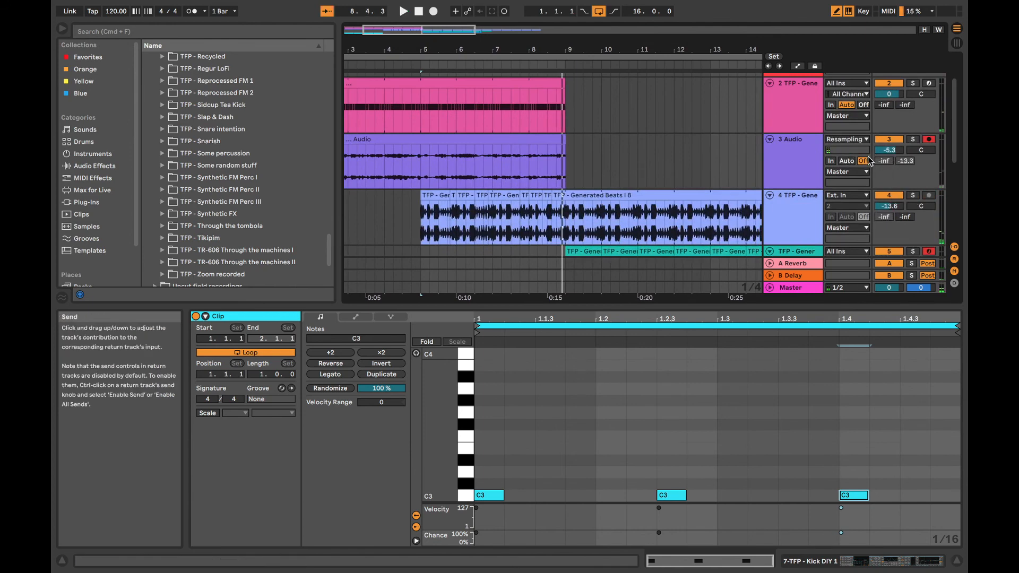
Automate track 2's A-Reverb send with a short ramp up to 0.0 dB at bar 9, where its clip ends
right_click(885, 107)
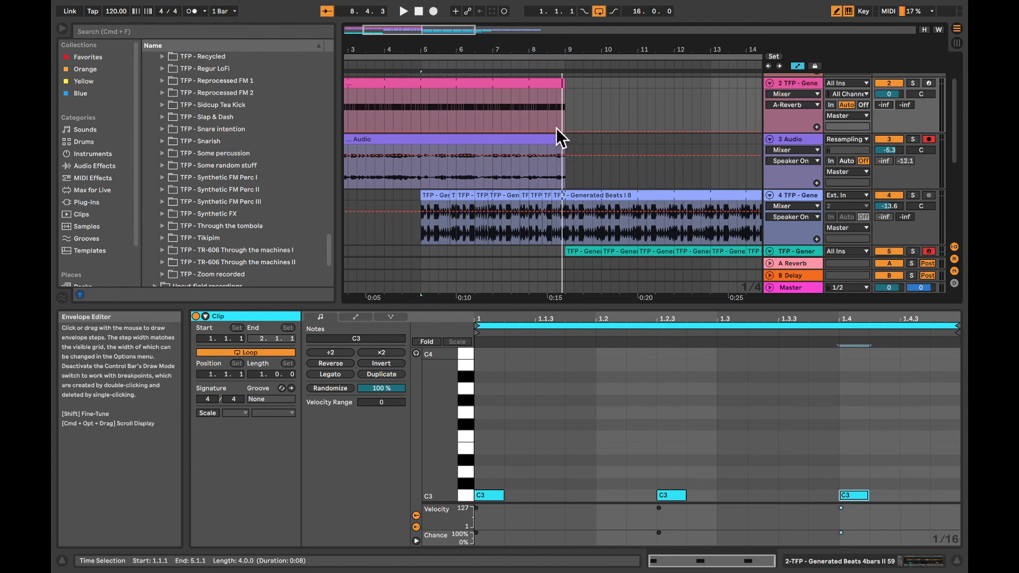
left_click(835, 12)
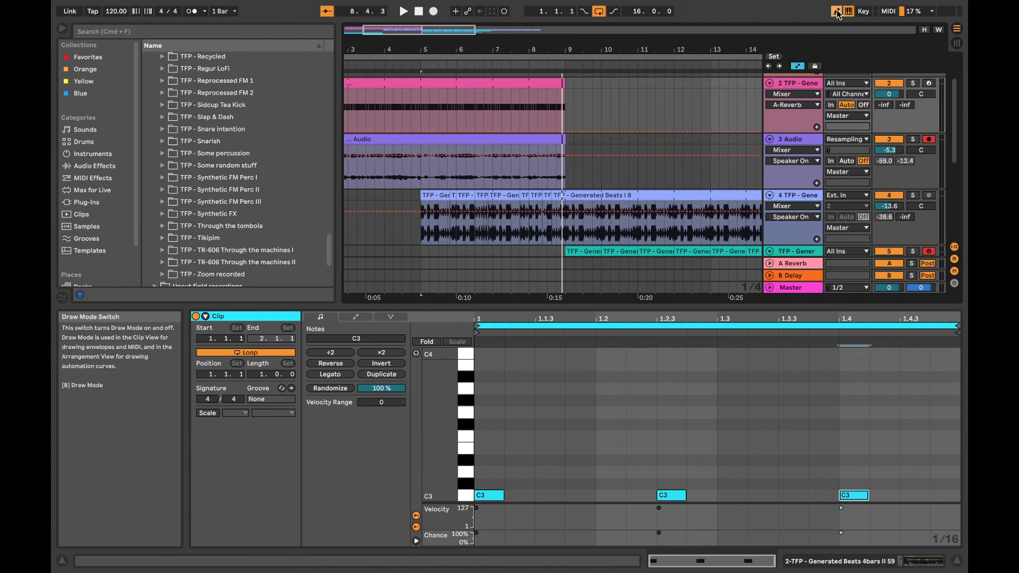
left_click(563, 132)
left_click_drag(565, 133, 567, 90)
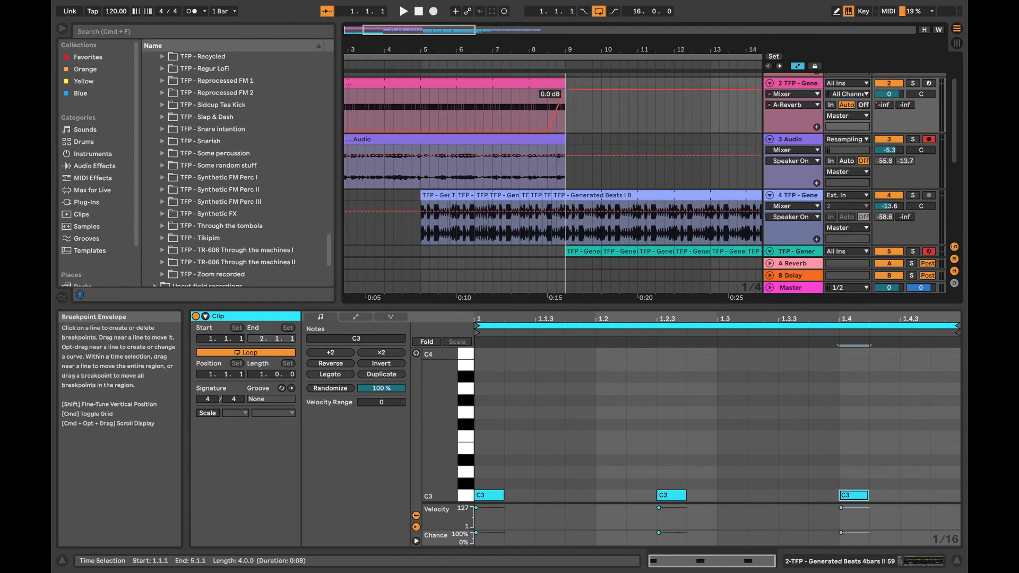
Play the arrangement across the bar 9 transition and extend the TFP - Meow 0 clip to bar 17
left_click(542, 65)
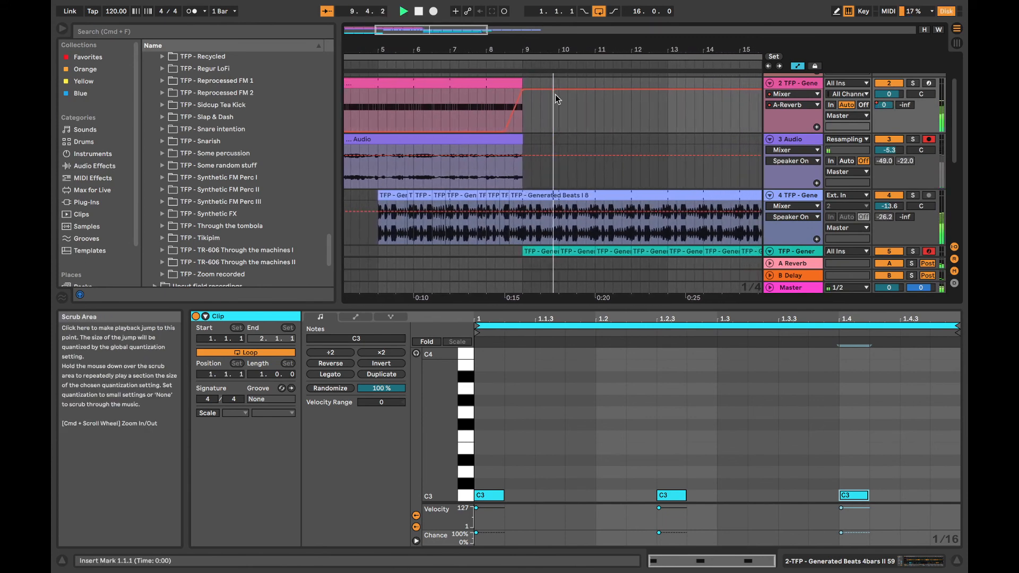
scroll(560, 159, "down", 5)
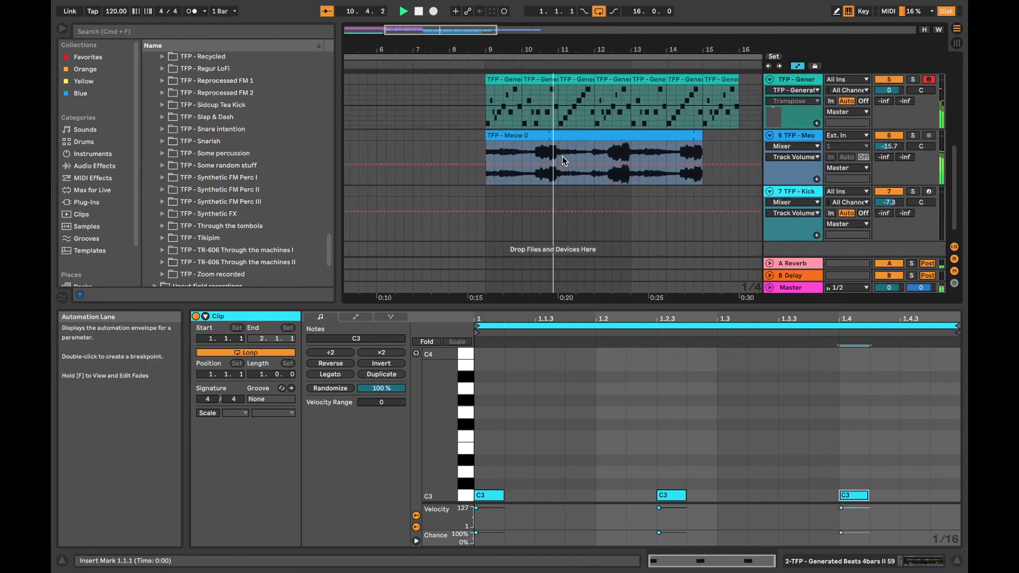
scroll(562, 157, "up", 2)
scroll(563, 156, "up", 3)
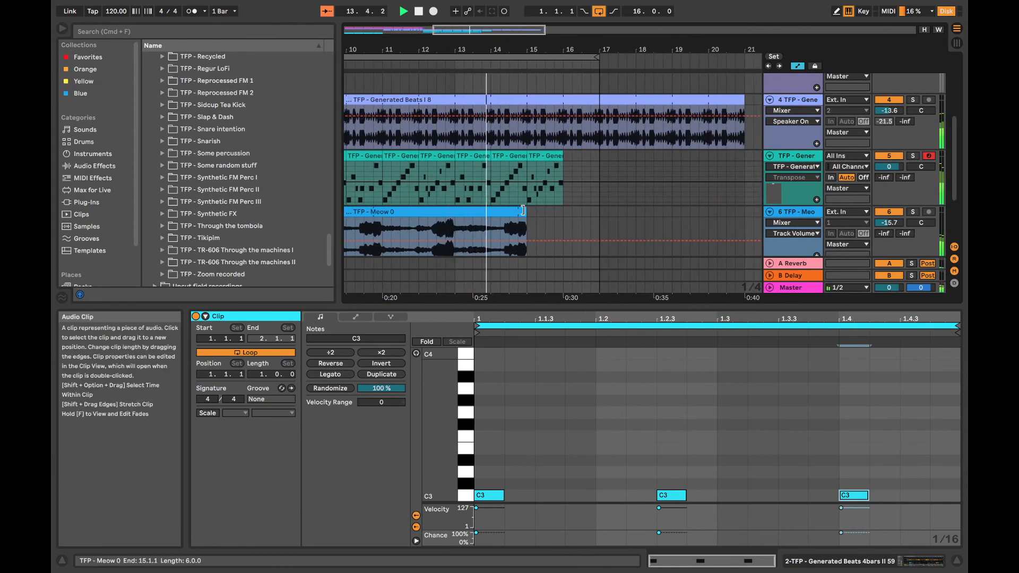
left_click_drag(527, 211, 595, 211)
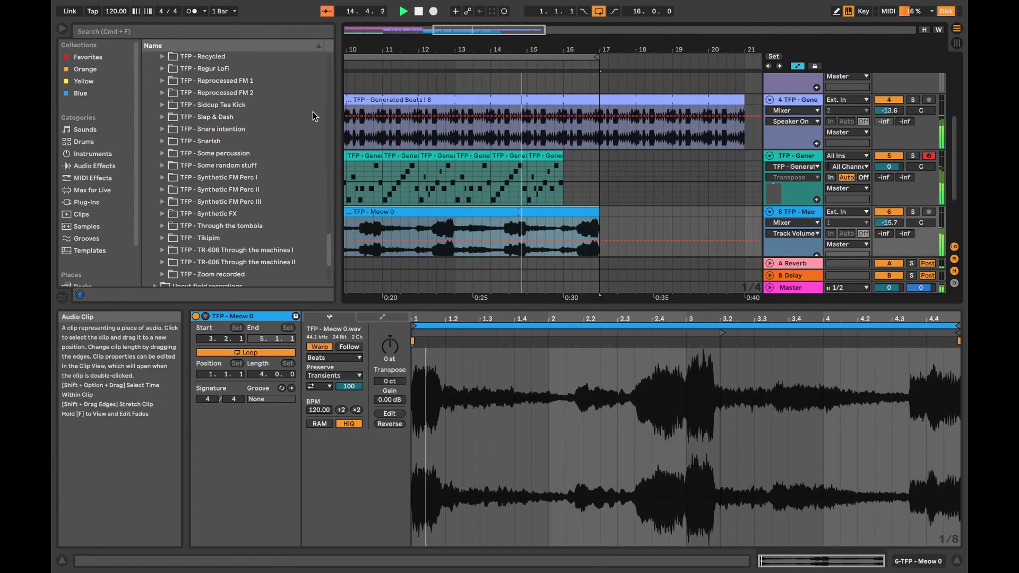
key("space")
Open the TFP - Meow folder inside the Melodic loops of the user library and preview TFP - Meow 6.wav
scroll(107, 206, "down", 2)
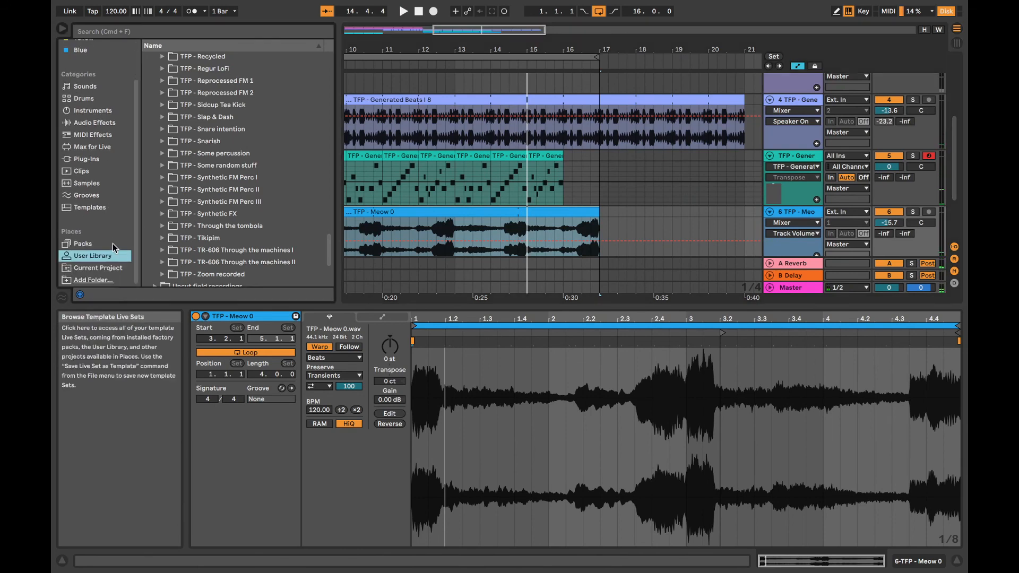
scroll(202, 159, "down", 5)
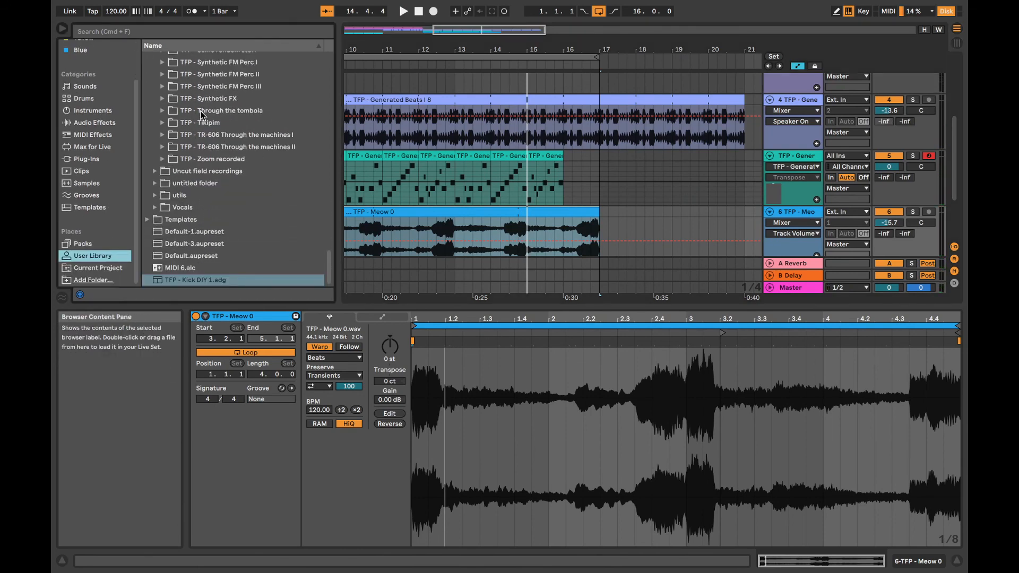
scroll(222, 179, "up", 15)
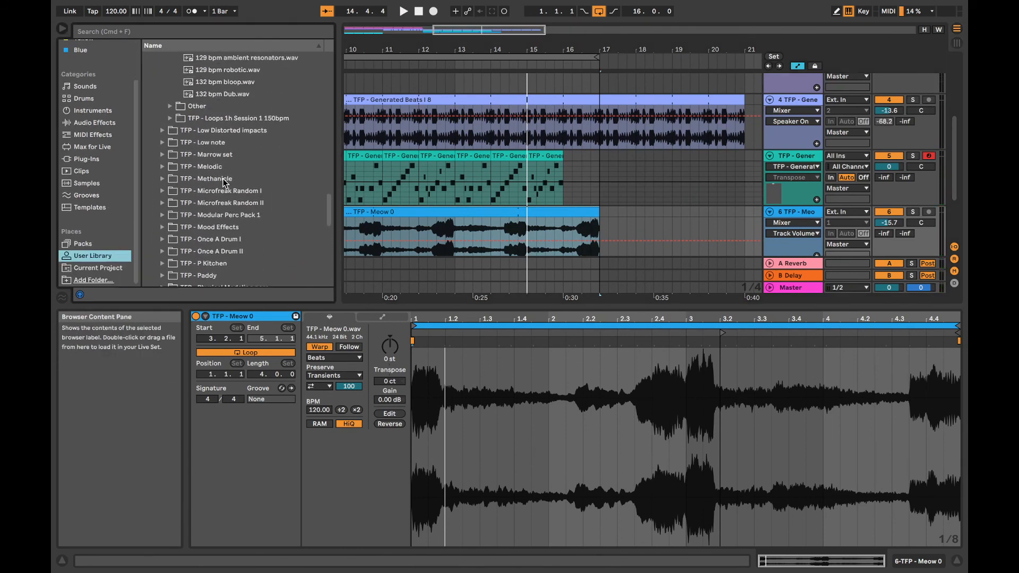
scroll(212, 183, "up", 4)
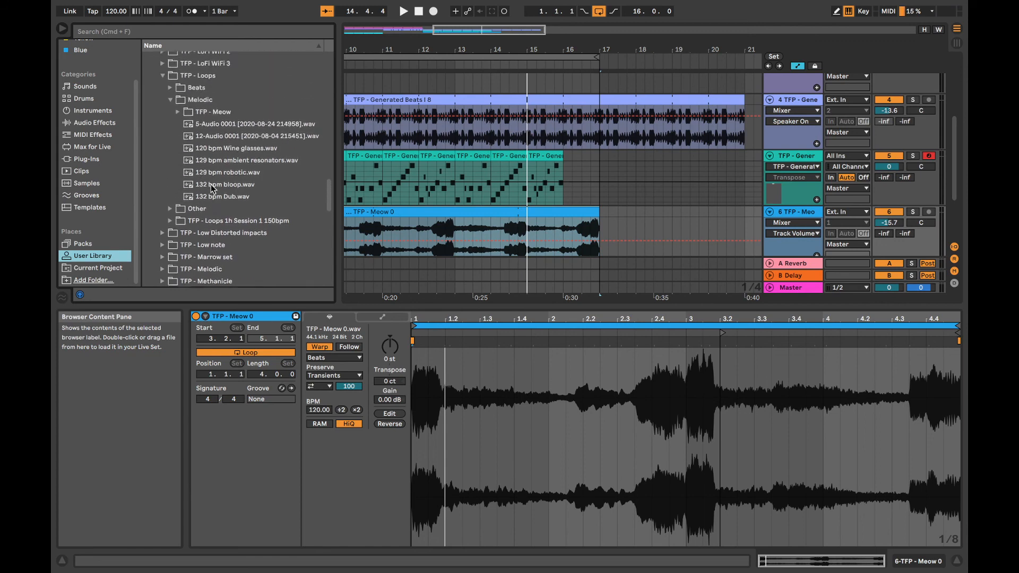
scroll(211, 185, "up", 1)
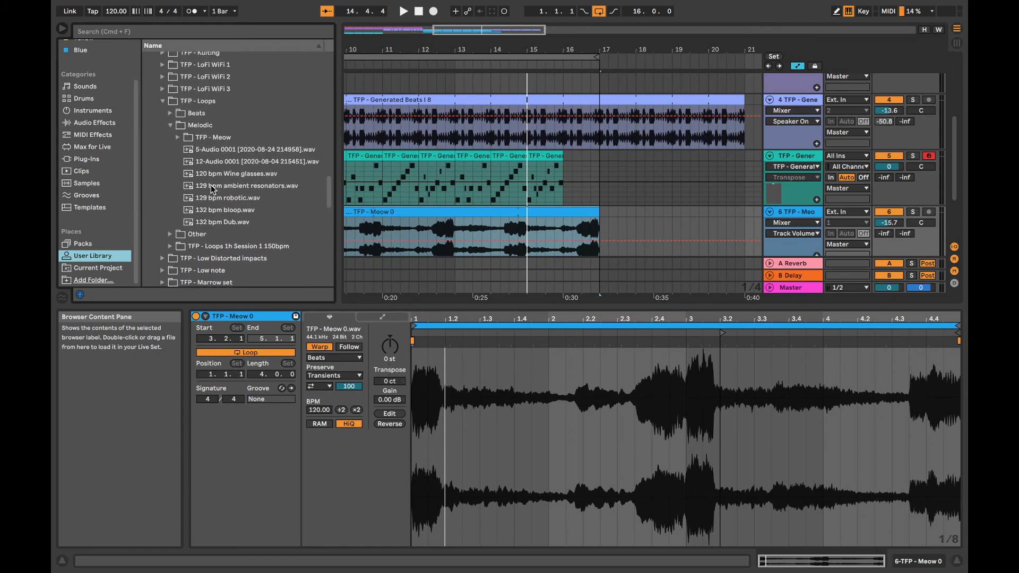
left_click(177, 138)
left_click(256, 222)
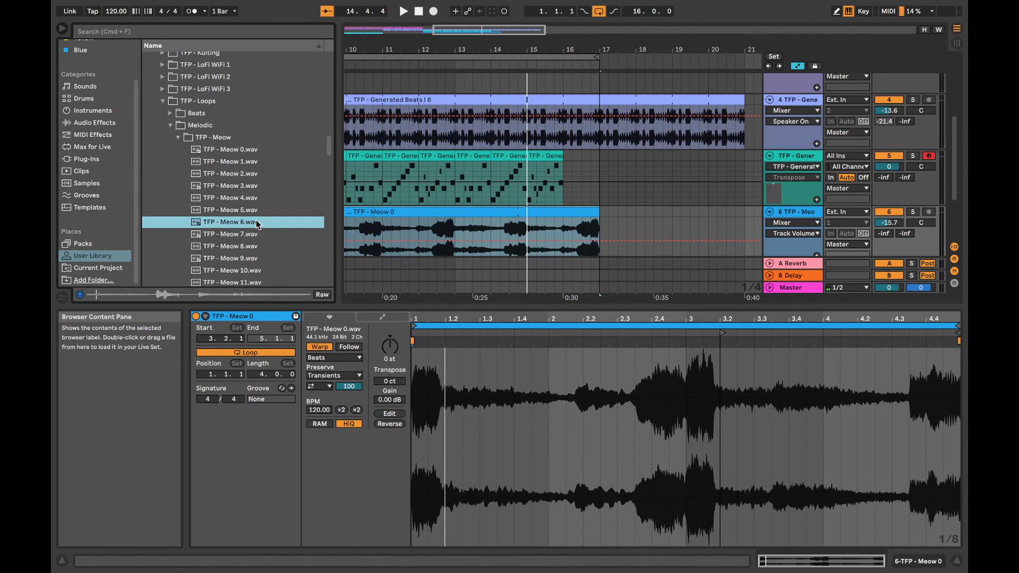
Place TFP - Meow 6.wav on a new audio track from bar 13 to bar 17 and play it with the arrangement
scroll(460, 223, "down", 1)
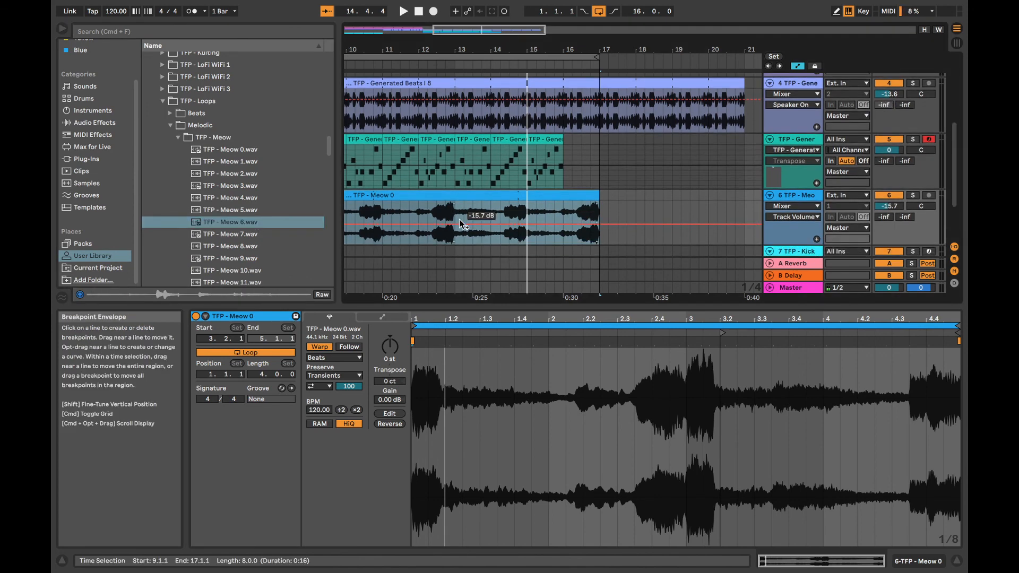
scroll(457, 223, "down", 2)
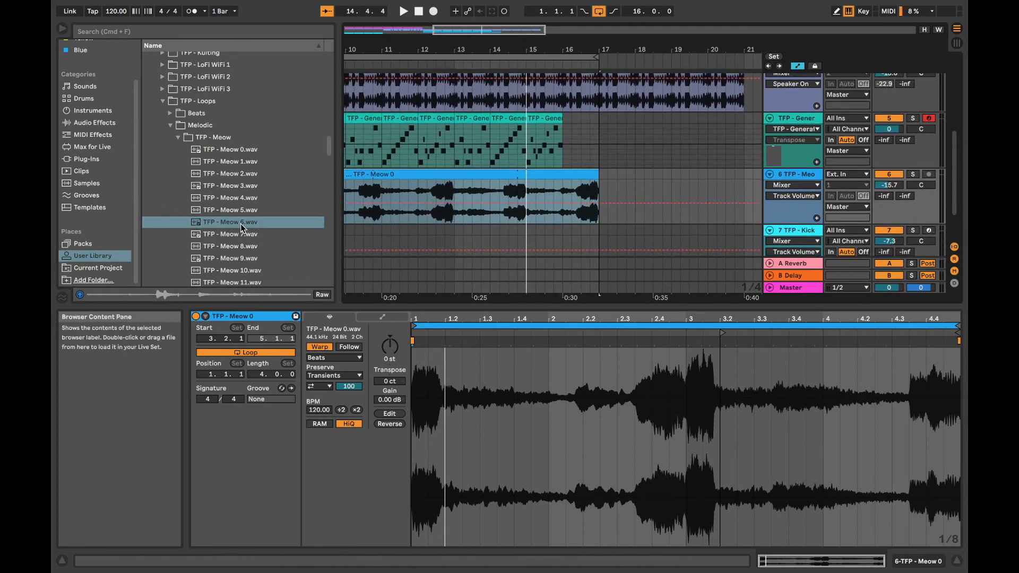
left_click_drag(243, 224, 456, 194)
left_click(504, 325)
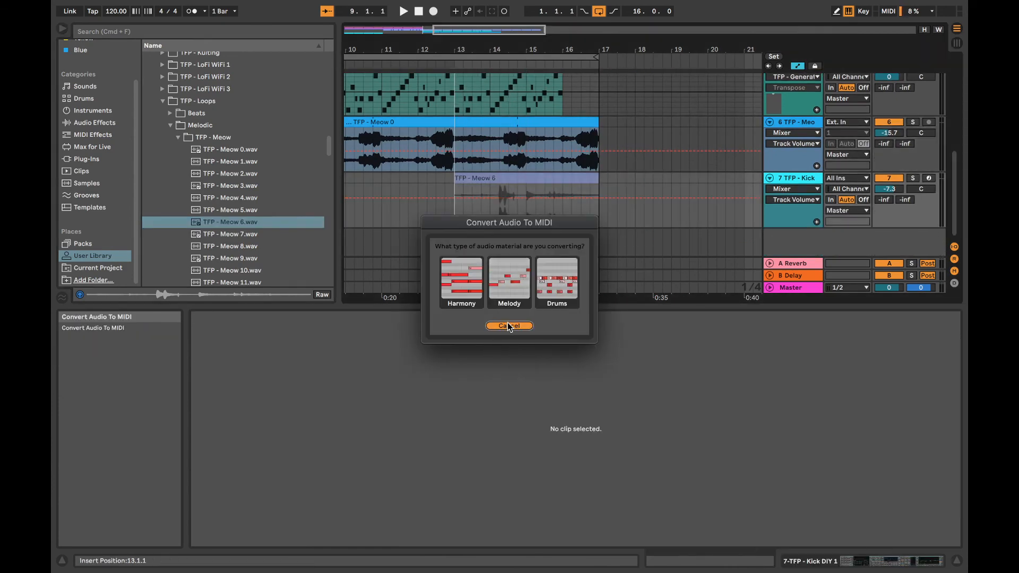
left_click_drag(214, 228, 469, 204)
key("space")
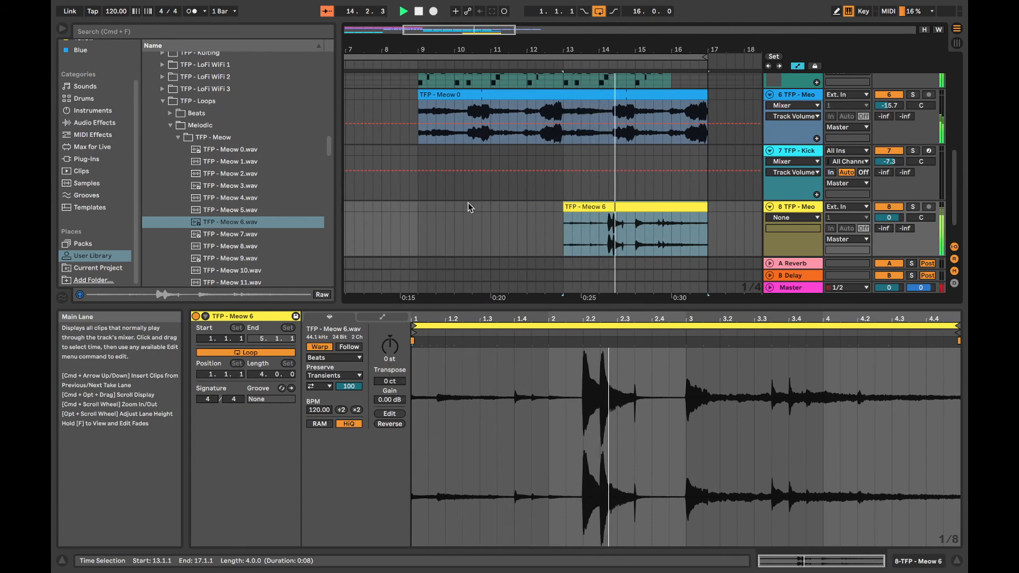
key("space")
Delete the TFP - Meow 6 clip from track 8, leaving the audio track in place
left_click(616, 226)
left_click(613, 206)
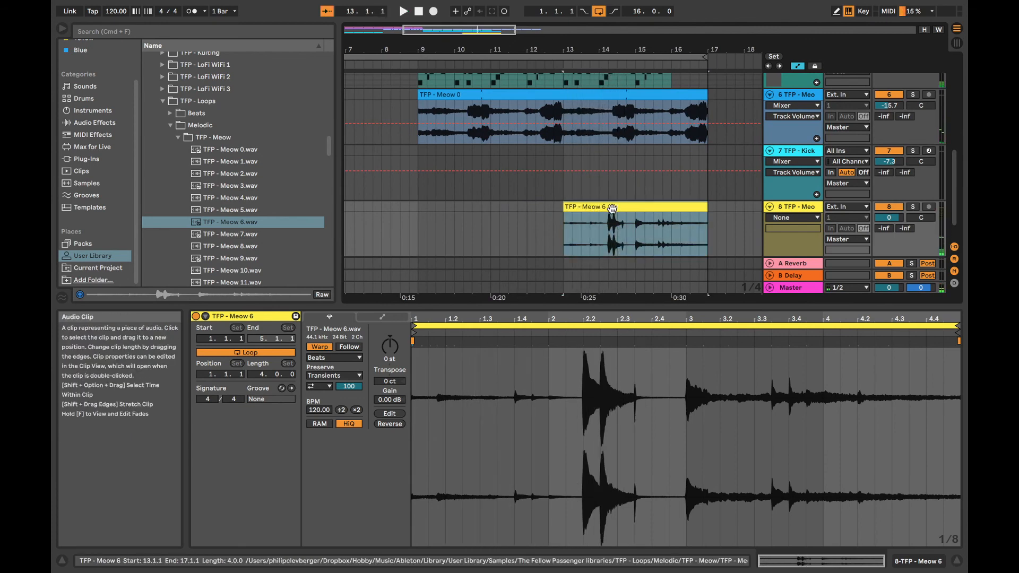
key("Delete")
Audition other TFP - Meow samples between Meow 8 and Meow 29 as a replacement for the bar 13 clip
left_click(234, 259)
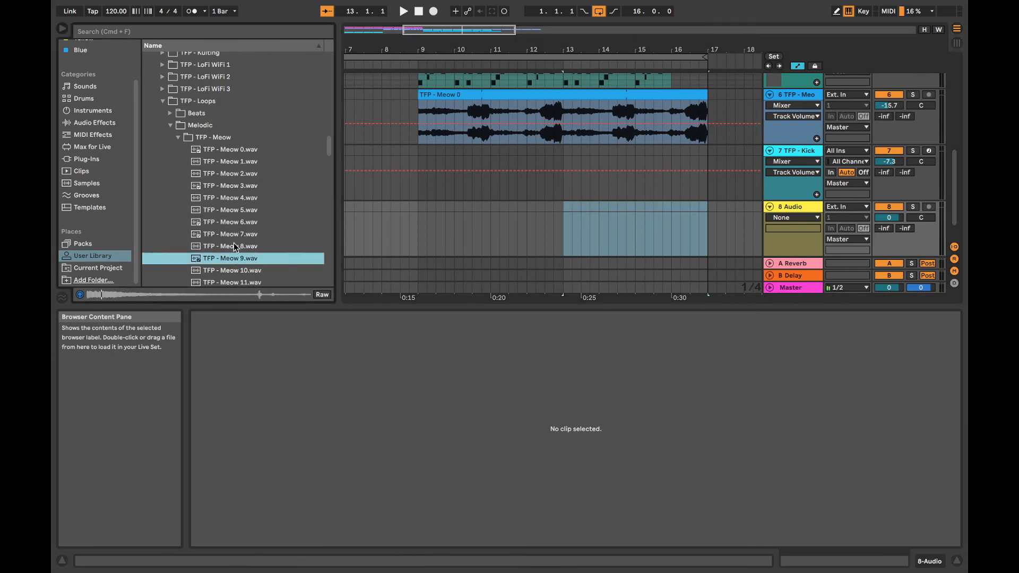
left_click(233, 247)
scroll(232, 248, "down", 5)
left_click(233, 249)
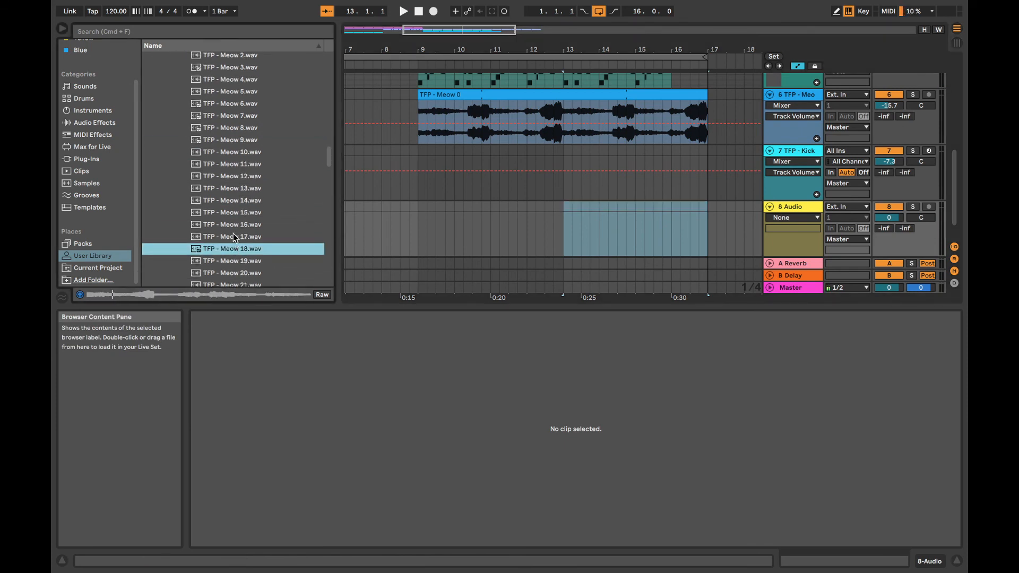
left_click(234, 237)
left_click(237, 261)
scroll(236, 260, "down", 4)
scroll(237, 260, "down", 2)
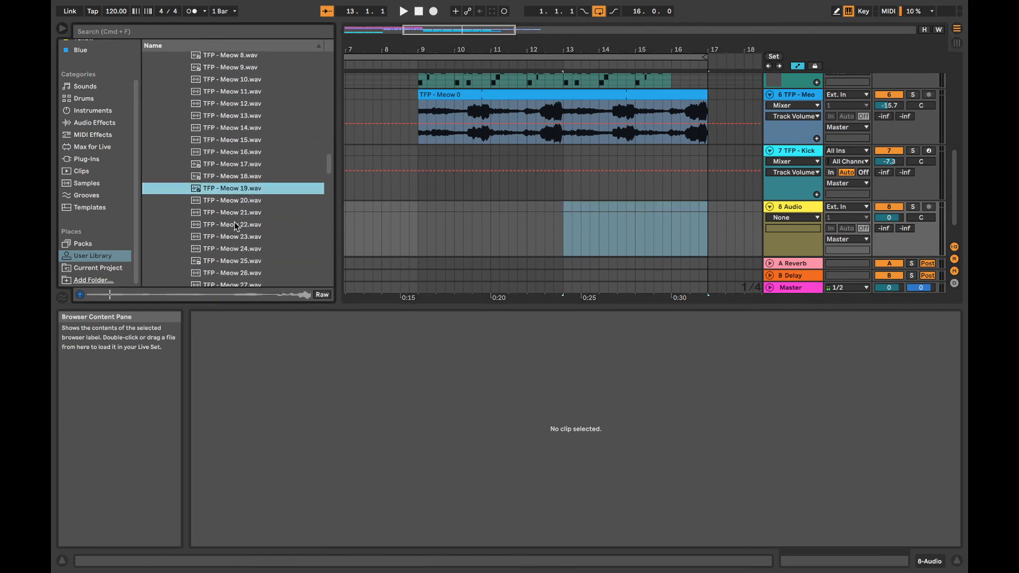
left_click(234, 212)
left_click(234, 225)
scroll(234, 226, "down", 6)
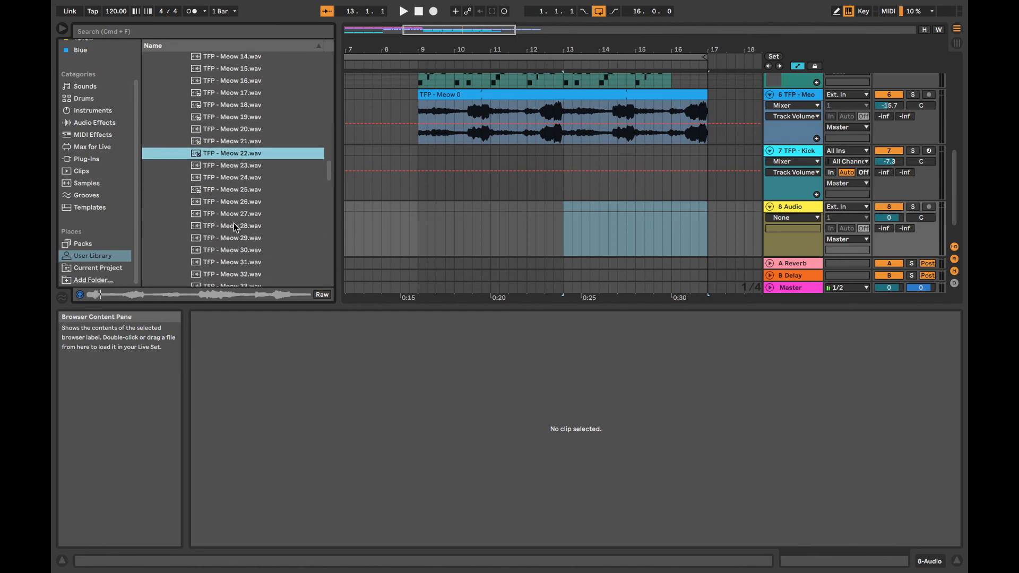
left_click(229, 223)
left_click(231, 236)
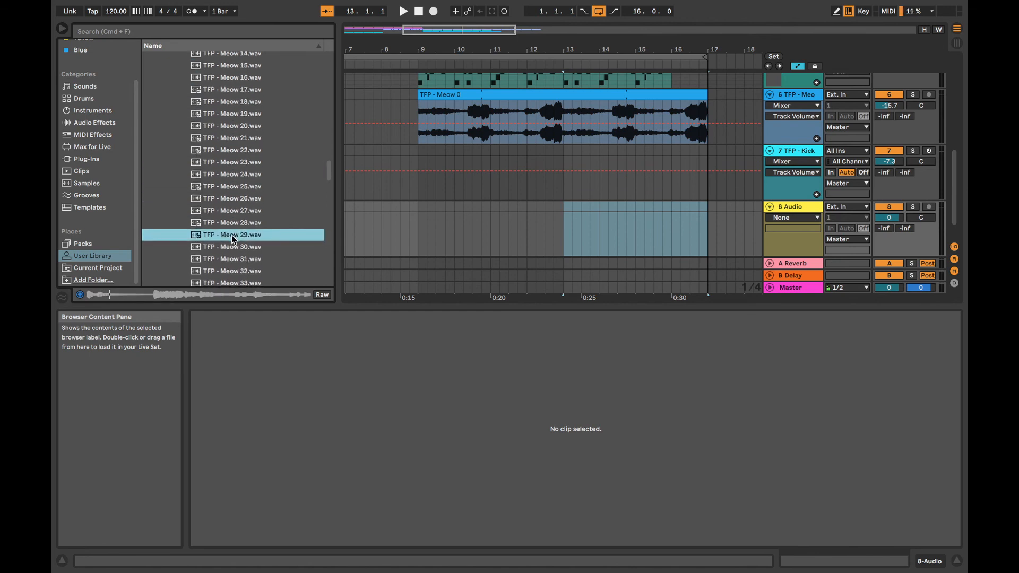
Place TFP - Meow 29.wav on track 8 at bar 13 and set the track volume to -17.5 dB during playback
left_click_drag(232, 238, 564, 215)
key("space")
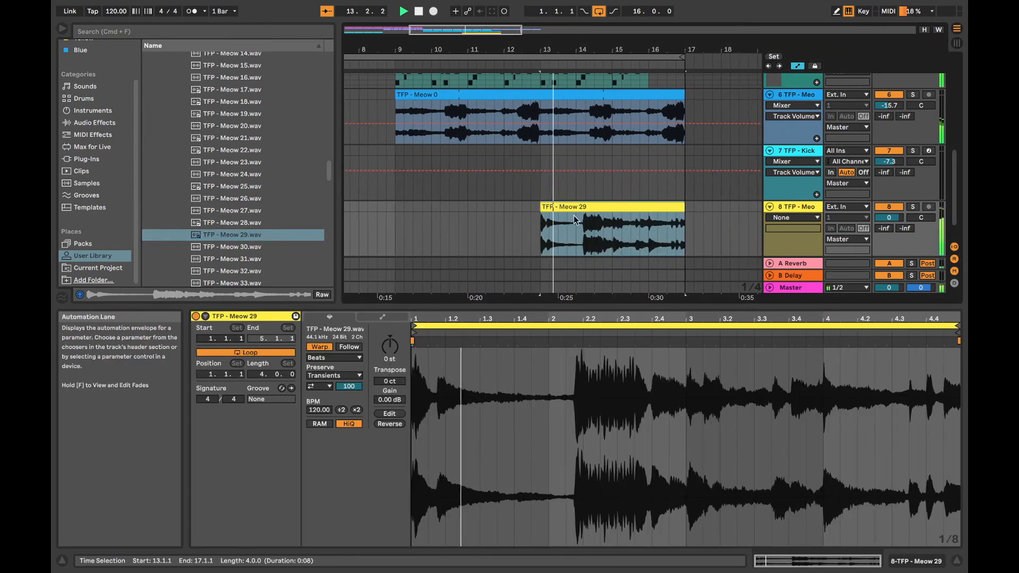
left_click_drag(889, 218, 889, 241)
key("space")
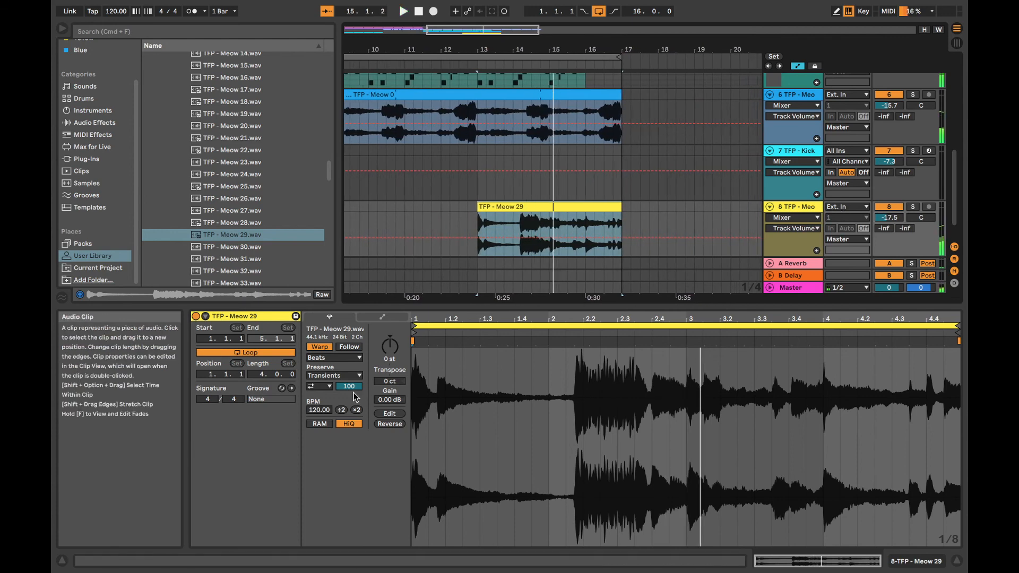
Transpose the TFP - Meow 29 clip to 12 st and play the arrangement to check it
left_click_drag(392, 351, 393, 350)
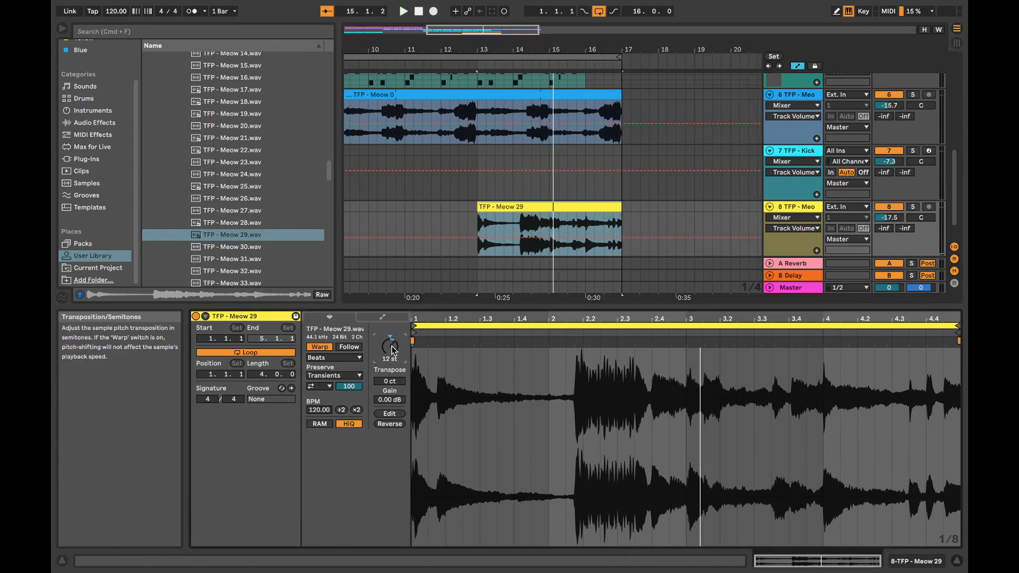
key("space")
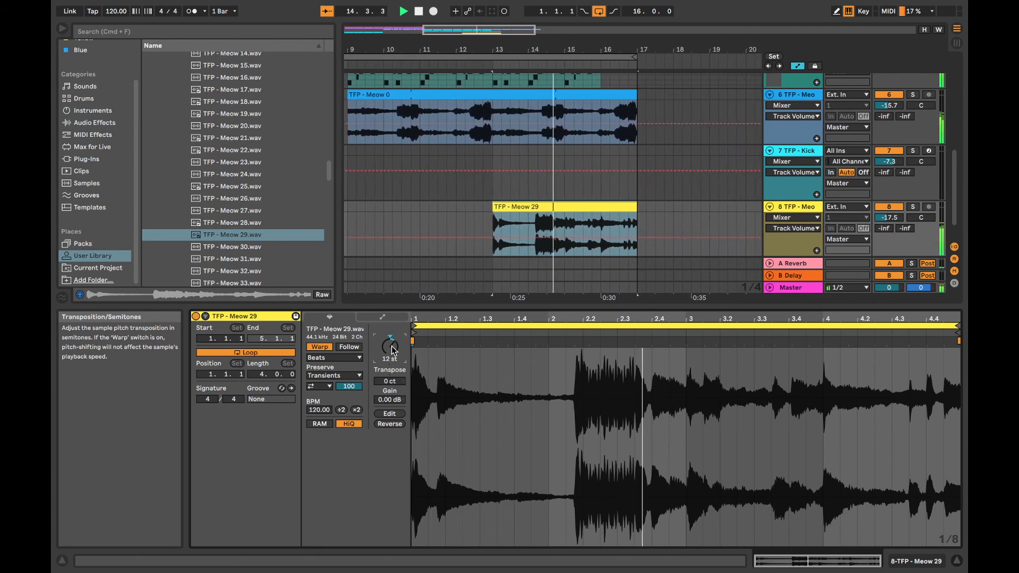
left_click_drag(392, 347, 393, 350)
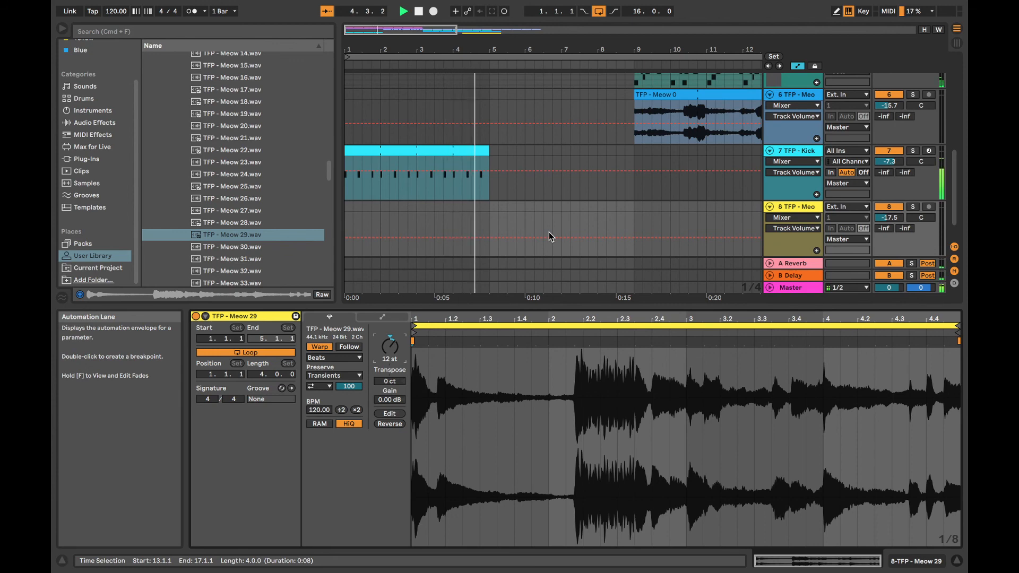
key("space")
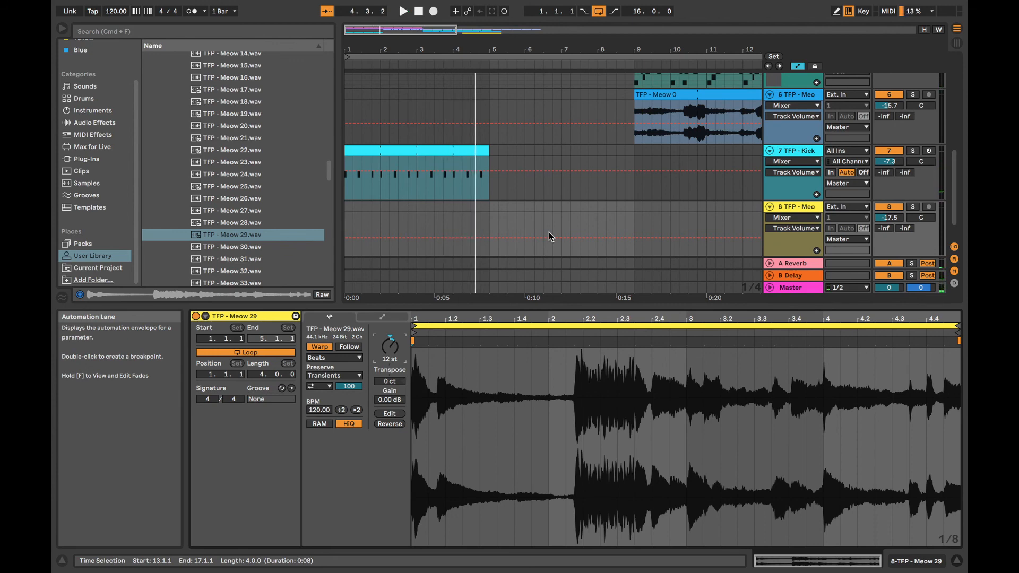